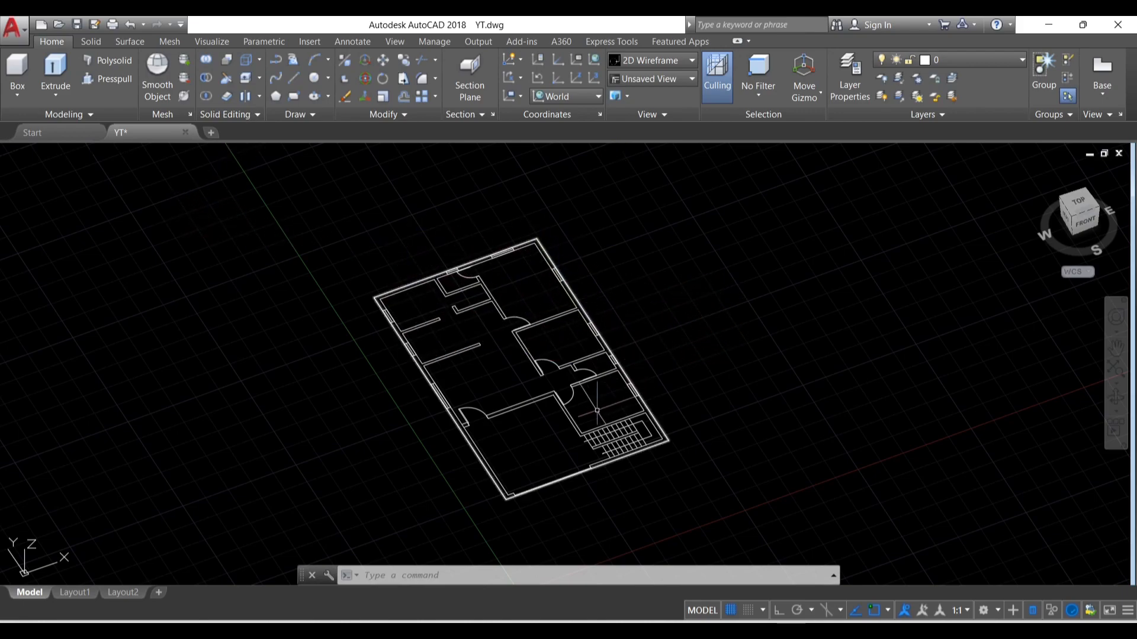
# Step: Look over the floor plan's walls, door openings, staircase and outer wall outline
pyautogui.scroll(3, 533, 311)
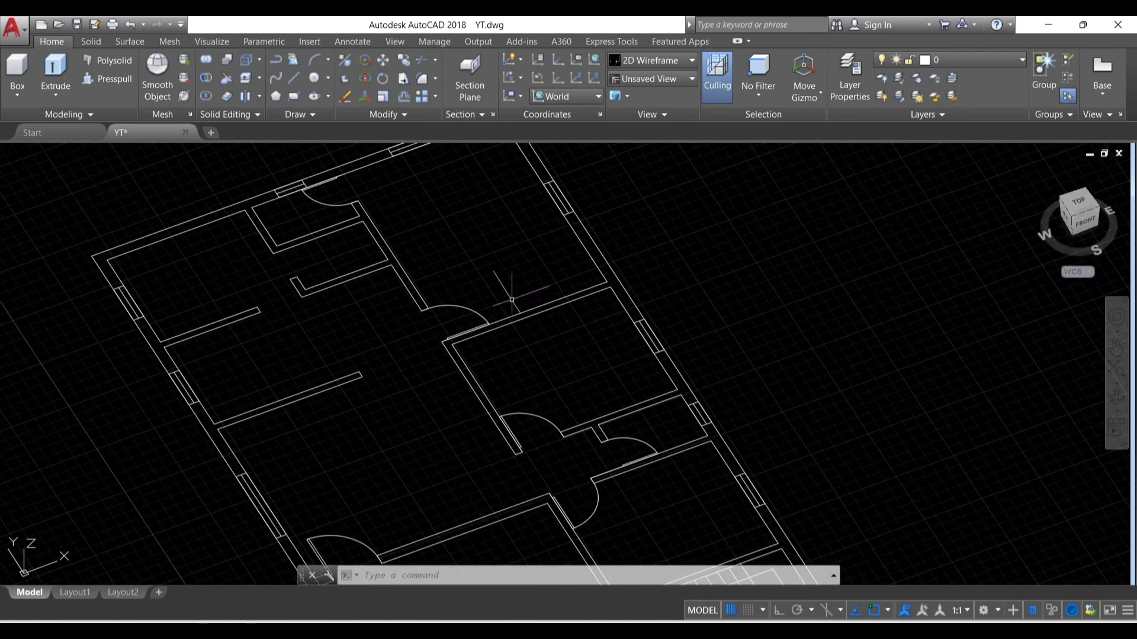
pyautogui.scroll(-2, 480, 284)
pyautogui.scroll(-1, 485, 320)
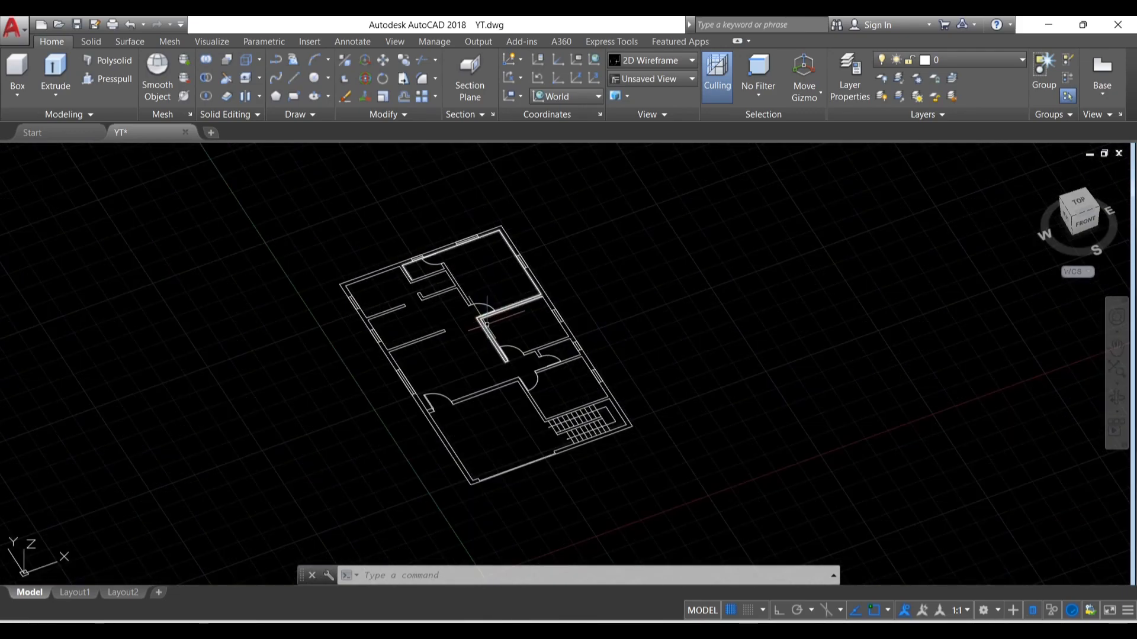
pyautogui.scroll(3, 438, 281)
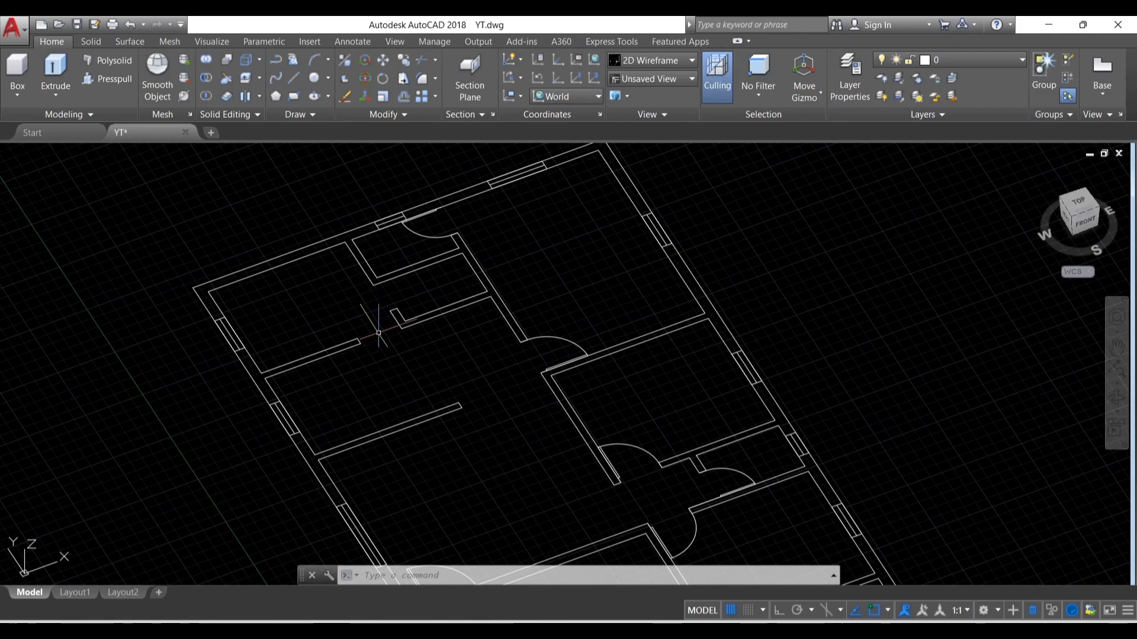
pyautogui.scroll(-3, 378, 333)
pyautogui.scroll(2, 515, 467)
pyautogui.moveTo(447, 394); pyautogui.dragTo(424, 317, button='middle')
pyautogui.moveTo(482, 415)
pyautogui.mouseDown()
pyautogui.moveTo(508, 451)
pyautogui.moveTo(484, 426)
pyautogui.mouseUp()
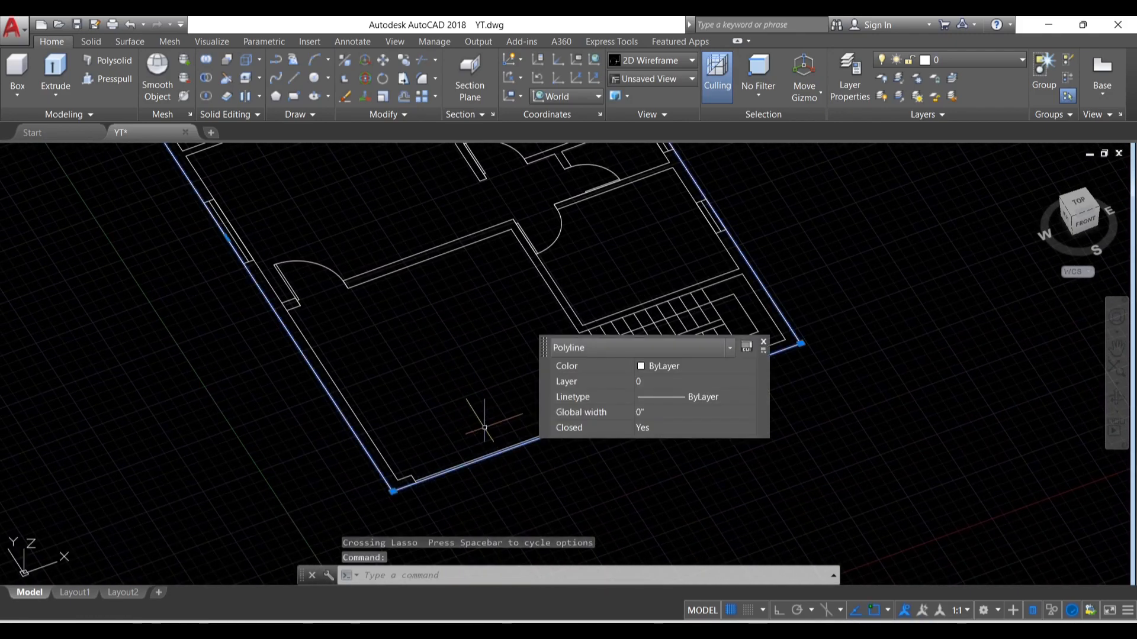
pyautogui.scroll(2, 486, 448)
pyautogui.press('Escape')
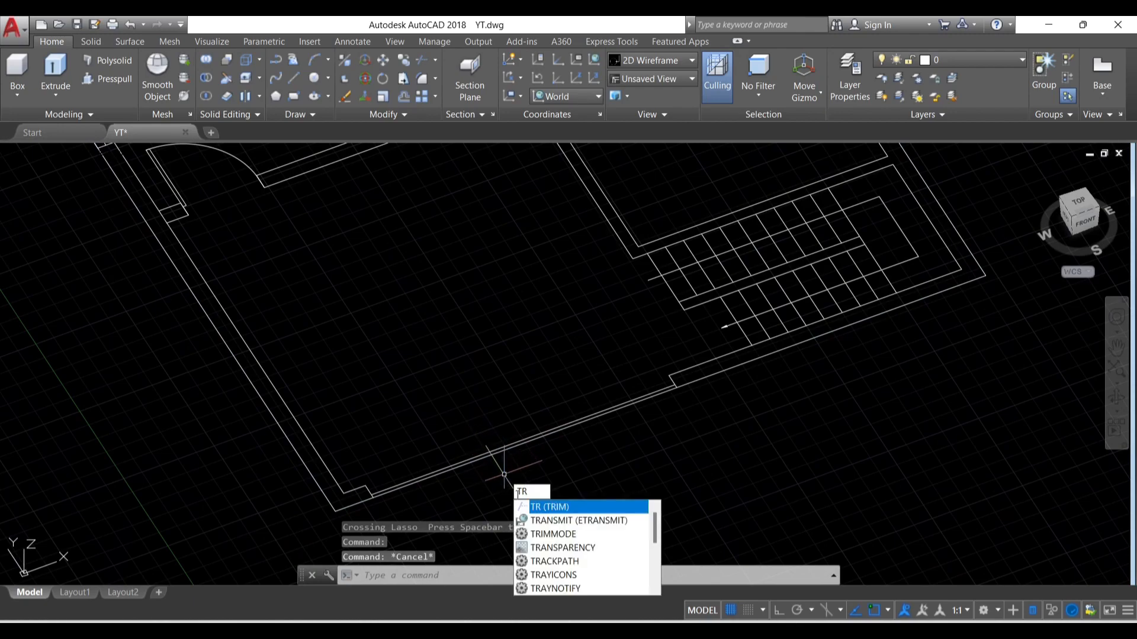
# Step: Trim the outer wall polyline across the wide front opening and erase the other line spanning it
pyautogui.click(591, 503)
pyautogui.press('Return')
pyautogui.moveTo(590, 497); pyautogui.dragTo(519, 420)
pyautogui.press('Escape')
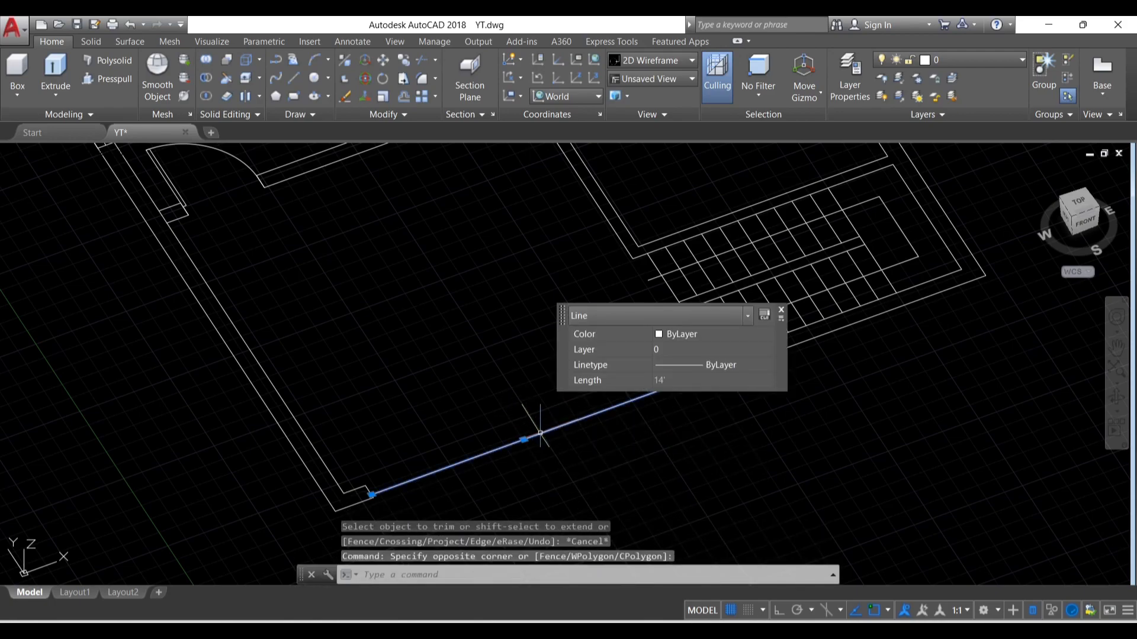
pyautogui.press('Delete')
# Step: Erase the swing door in the long side wall and the doors of the room above the stairs and the adjoining bathroom
pyautogui.scroll(-5, 540, 433)
pyautogui.scroll(5, 568, 415)
pyautogui.click(255, 303)
pyautogui.click(233, 273)
pyautogui.press('Delete')
pyautogui.click(662, 262)
pyautogui.click(589, 255)
pyautogui.press('Delete')
pyautogui.moveTo(592, 260); pyautogui.dragTo(628, 388, button='middle')
pyautogui.click(721, 264)
pyautogui.press('Delete')
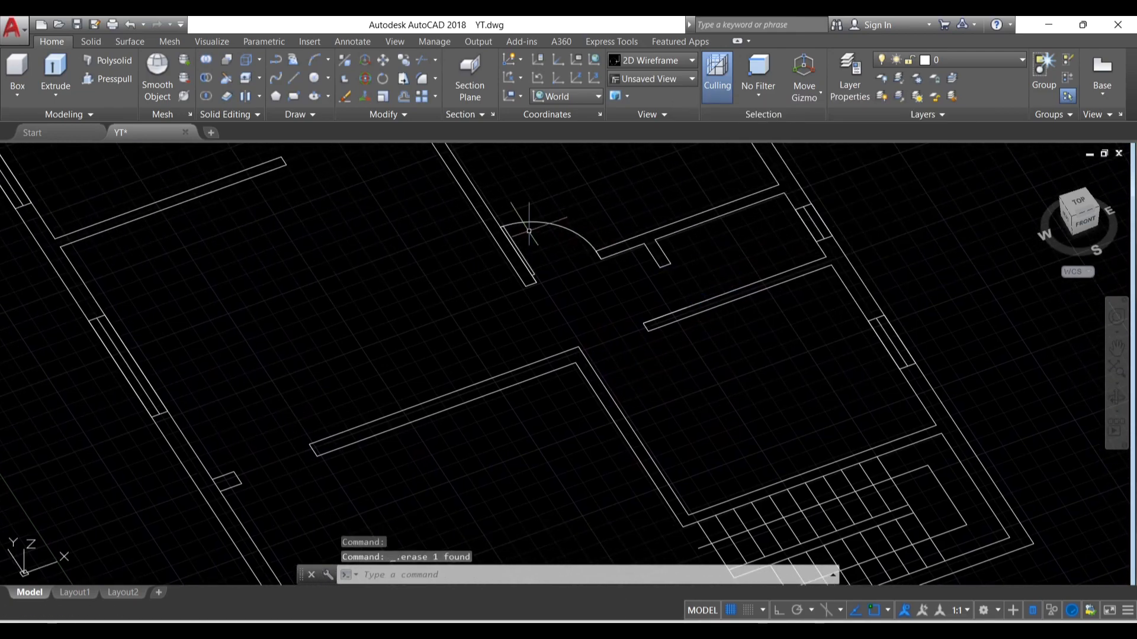
# Step: Erase the remaining door symbols of the two rear rooms and the small room at the rear wall
pyautogui.moveTo(532, 223); pyautogui.dragTo(589, 304, button='middle')
pyautogui.scroll(-2, 406, 229)
pyautogui.scroll(2, 411, 240)
pyautogui.moveTo(411, 241); pyautogui.dragTo(587, 286, button='middle')
pyautogui.scroll(-5, 587, 268)
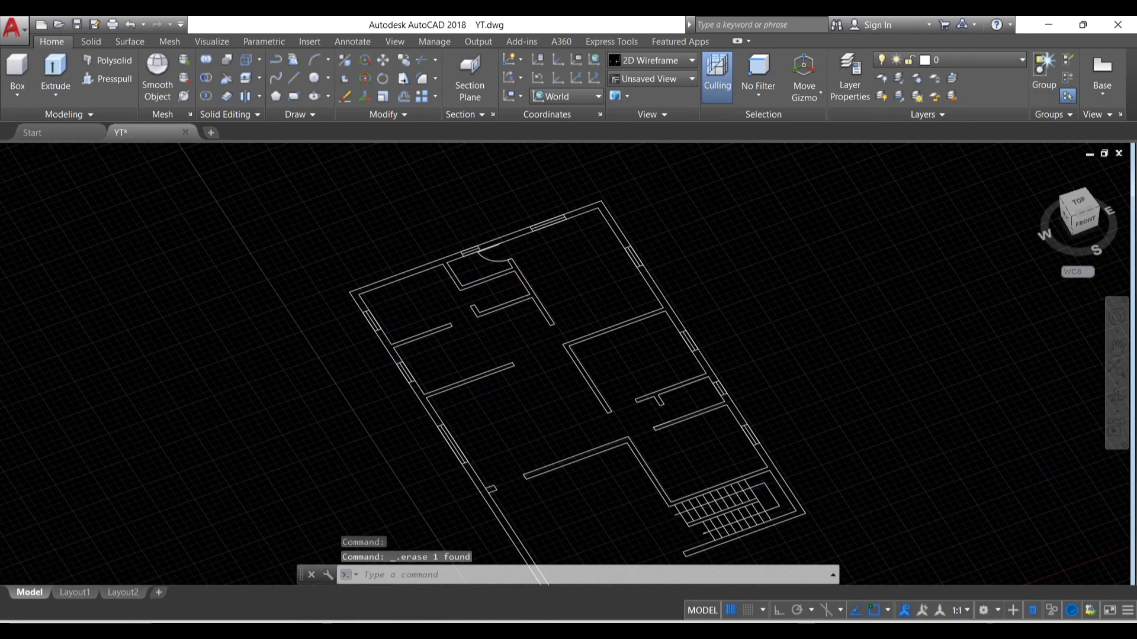
pyautogui.scroll(5, 465, 241)
pyautogui.scroll(-5, 482, 262)
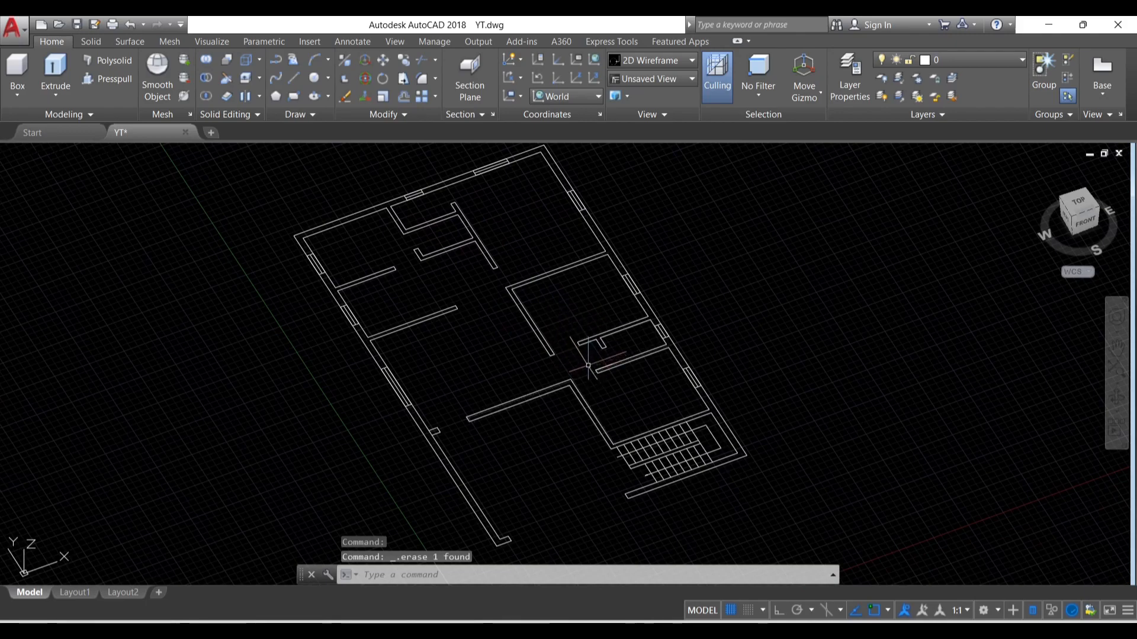
# Step: Select the entire floor plan and join its connected wall lines into one polyline
pyautogui.scroll(-3, 459, 328)
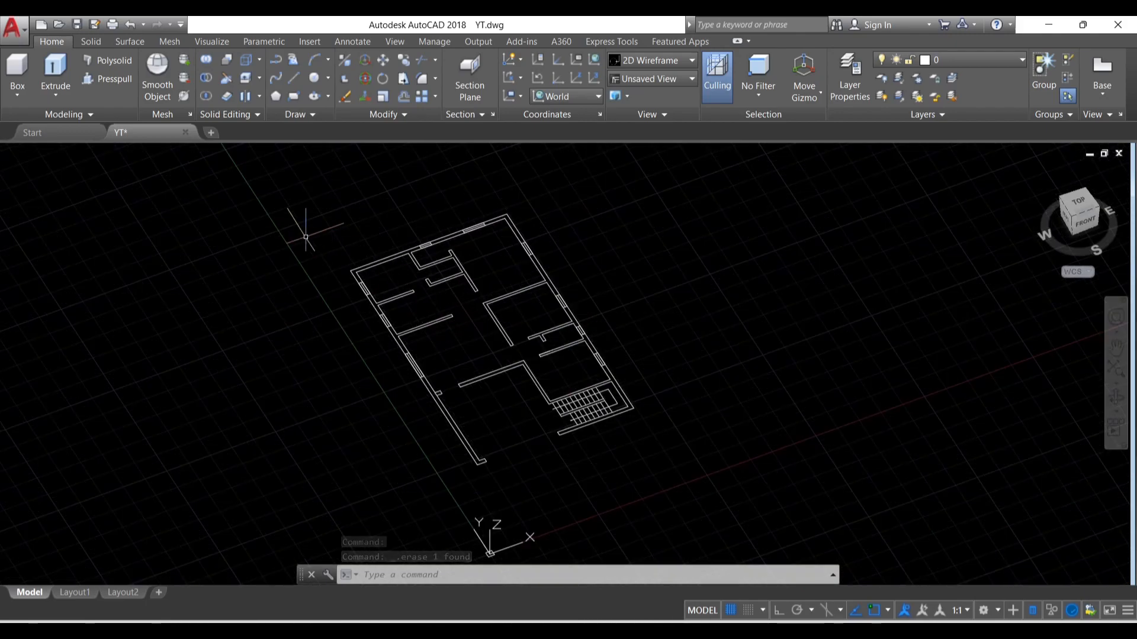
pyautogui.click(686, 451)
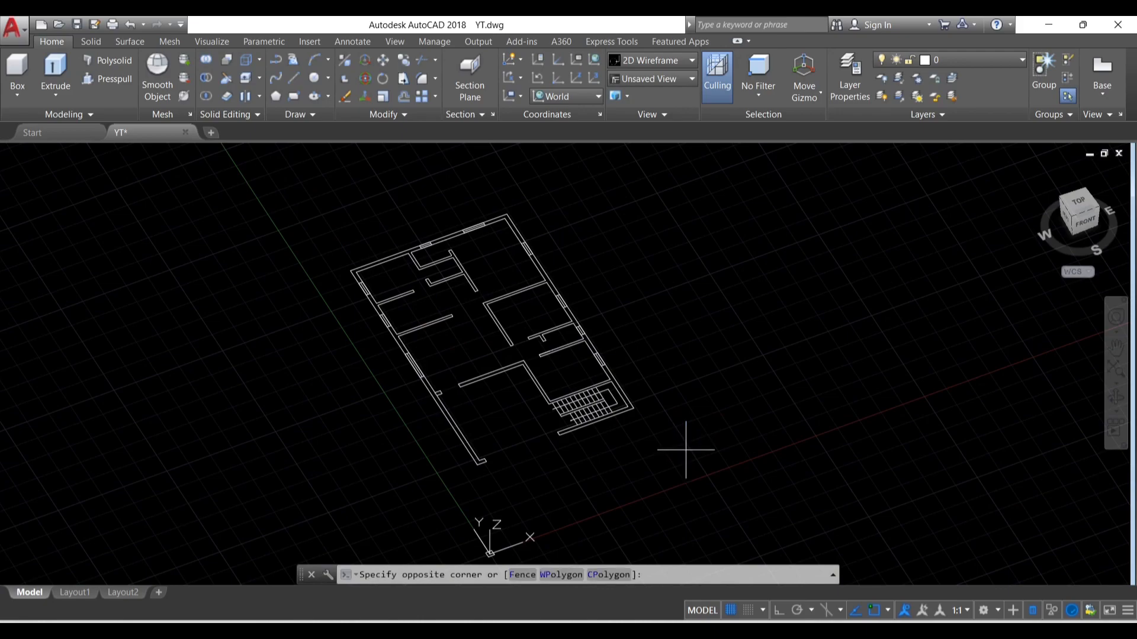
pyautogui.click(354, 187)
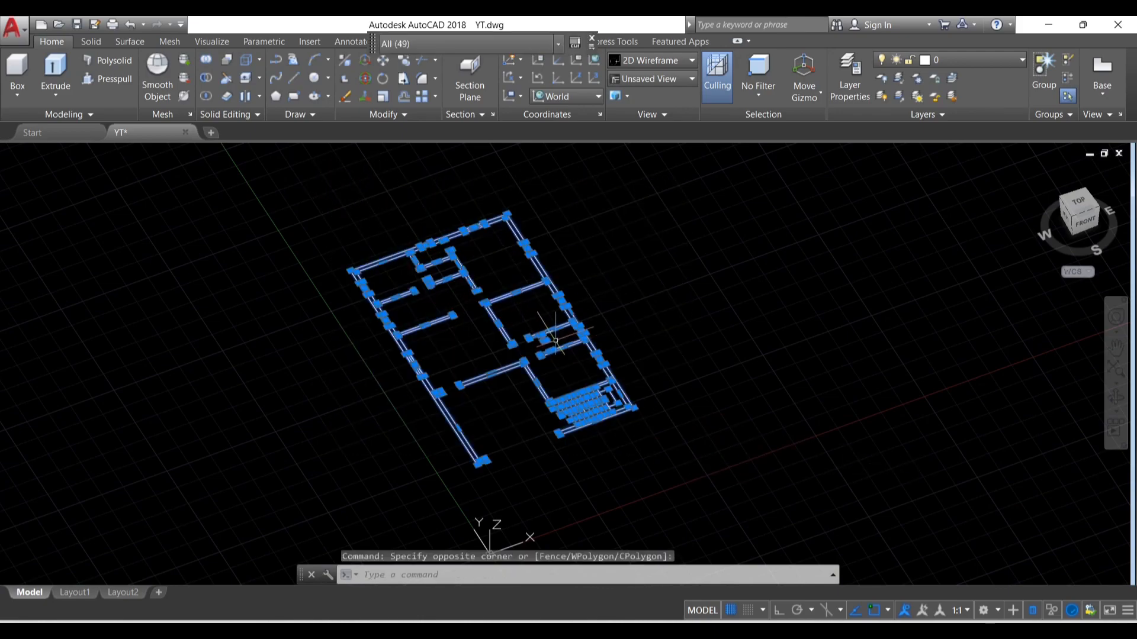
pyautogui.press('Return')
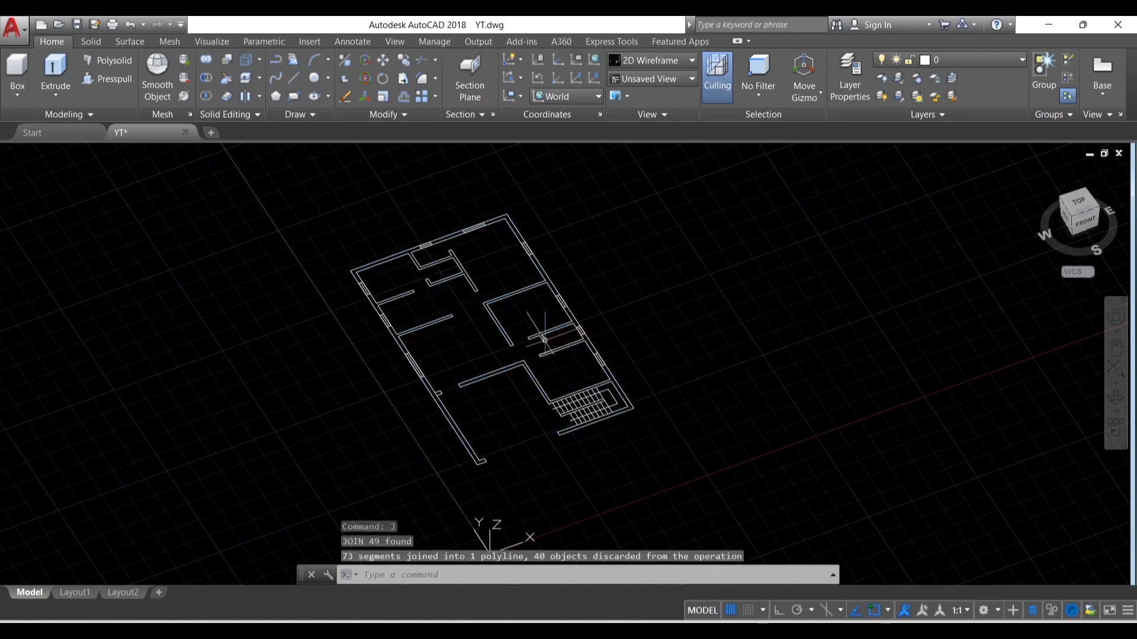
# Step: Select the joined wall polyline to check which walls it includes, and dismiss its quick properties
pyautogui.click(384, 302)
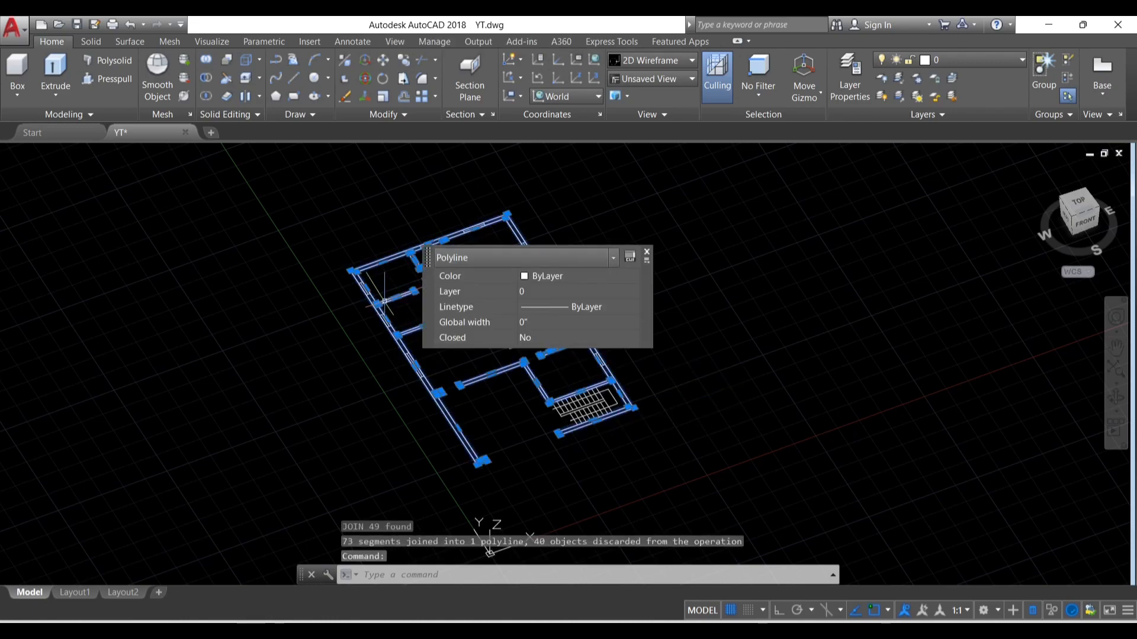
pyautogui.moveTo(376, 314); pyautogui.dragTo(292, 376, button='middle')
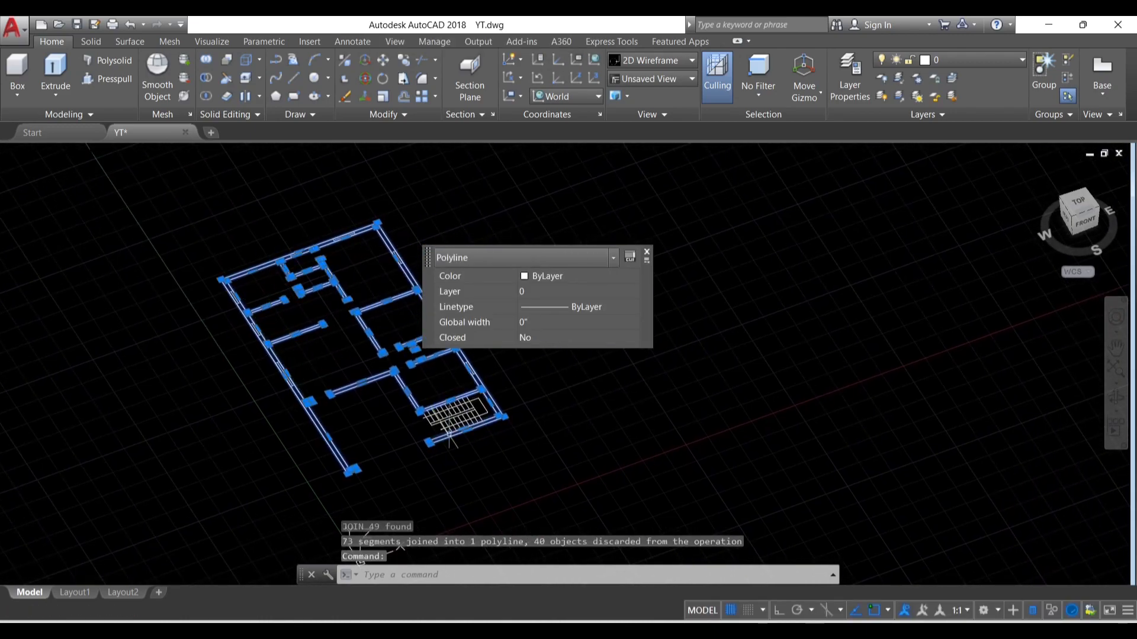
pyautogui.click(647, 253)
pyautogui.moveTo(346, 331); pyautogui.dragTo(406, 318, button='middle')
pyautogui.scroll(2, 385, 324)
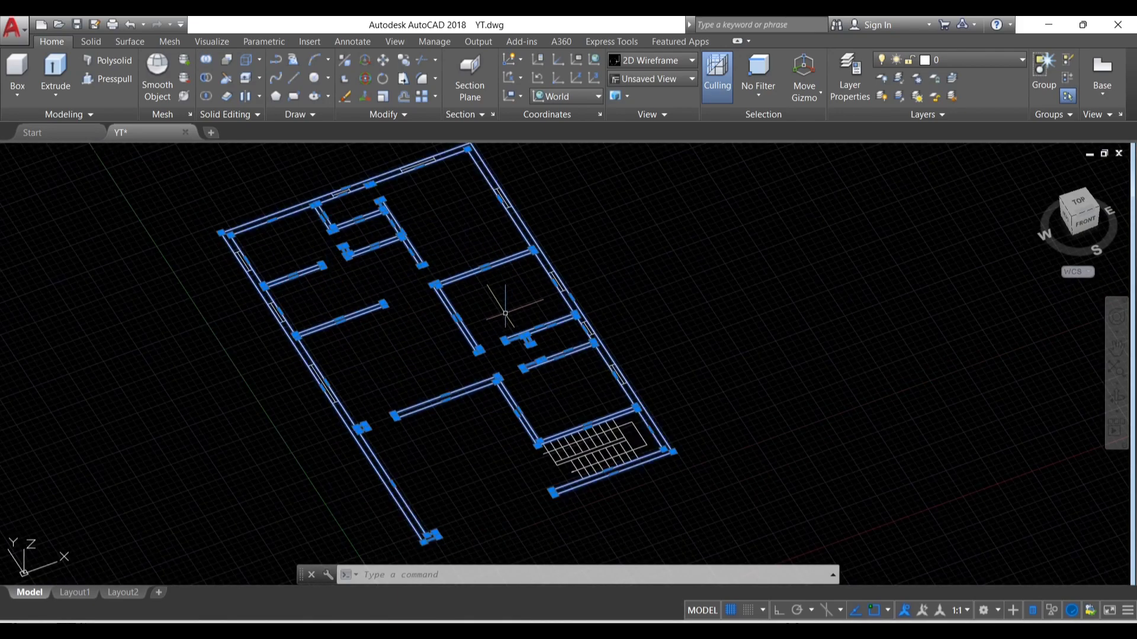
# Step: Try to extrude the joined wall polyline as a solid
pyautogui.scroll(-2, 466, 293)
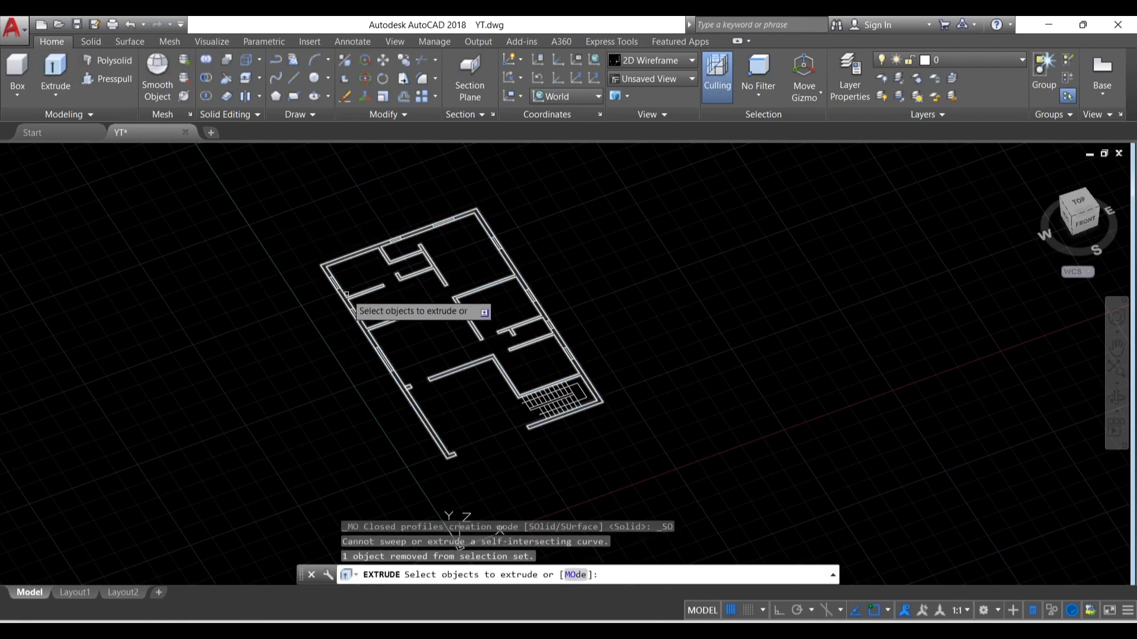
pyautogui.press('Return')
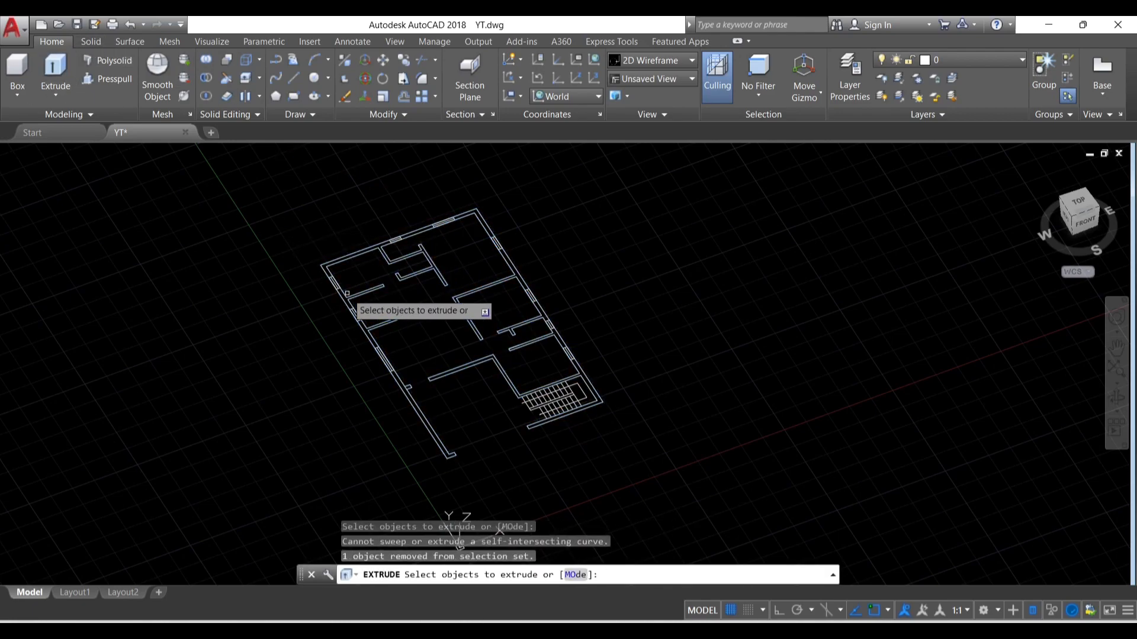
pyautogui.click(366, 291)
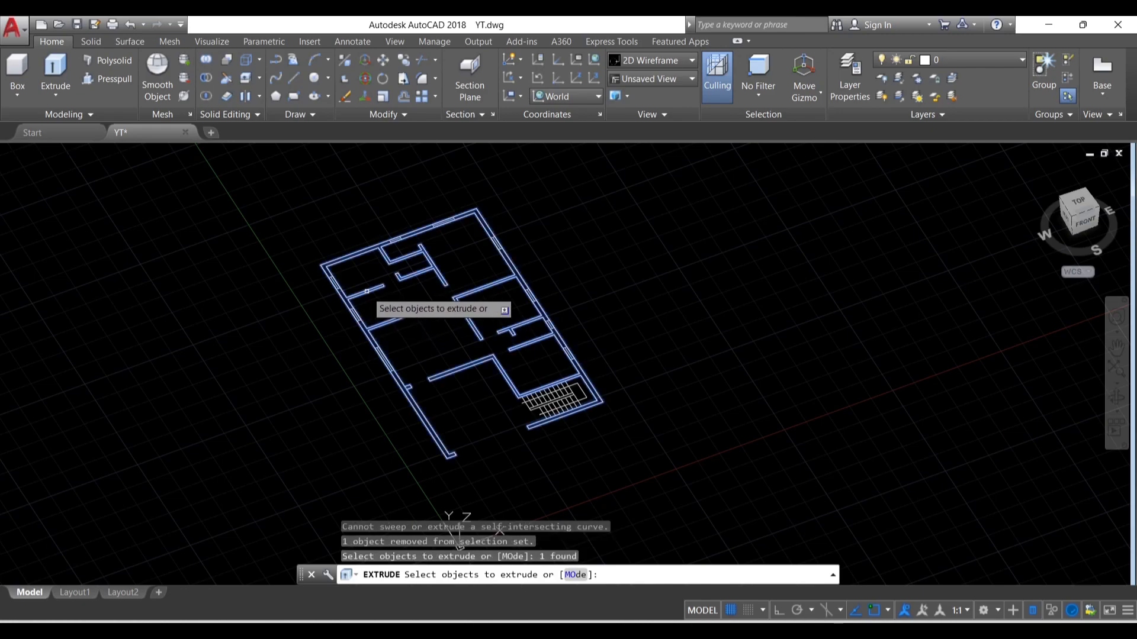
pyautogui.press('Return')
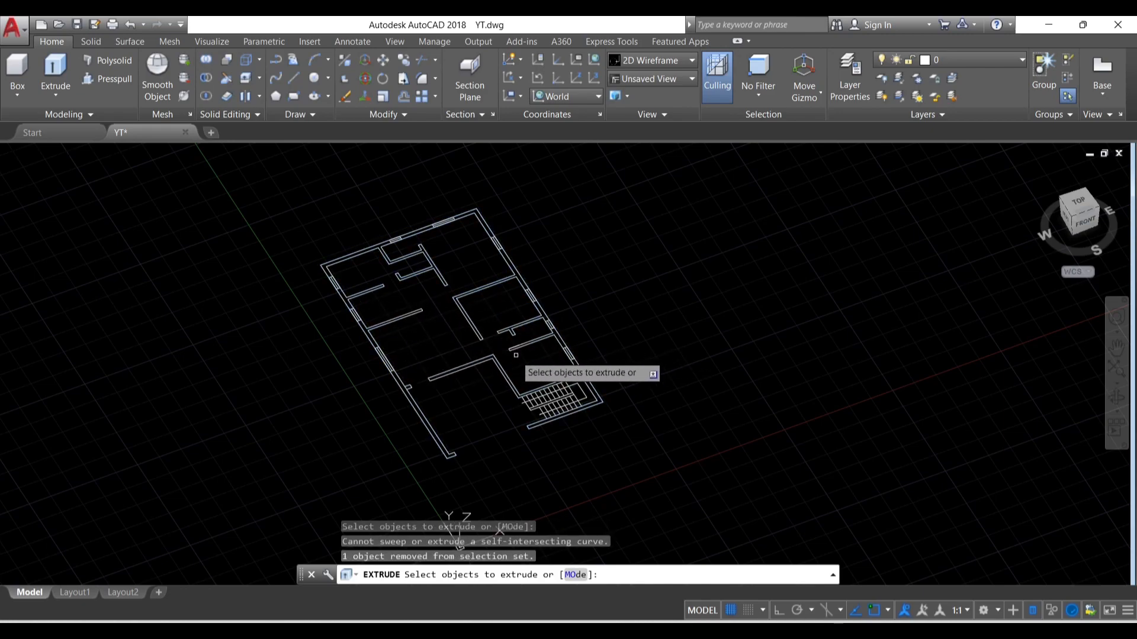
pyautogui.scroll(2, 463, 371)
pyautogui.click(463, 370)
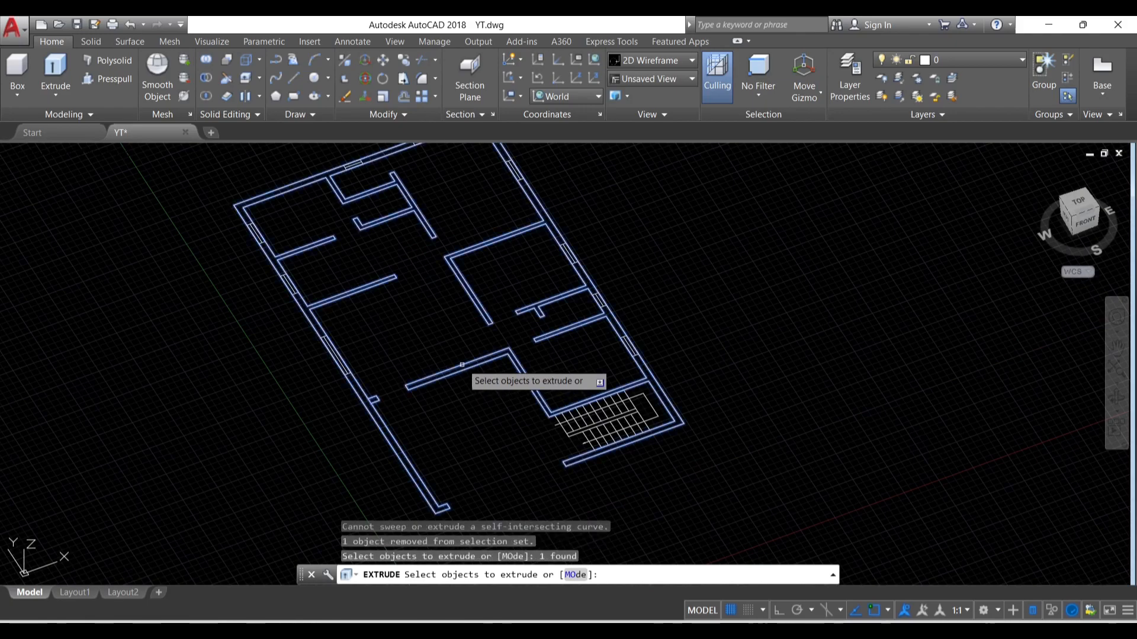
pyautogui.press('Return')
pyautogui.press('Return')
pyautogui.scroll(-3, 417, 358)
pyautogui.scroll(3, 433, 373)
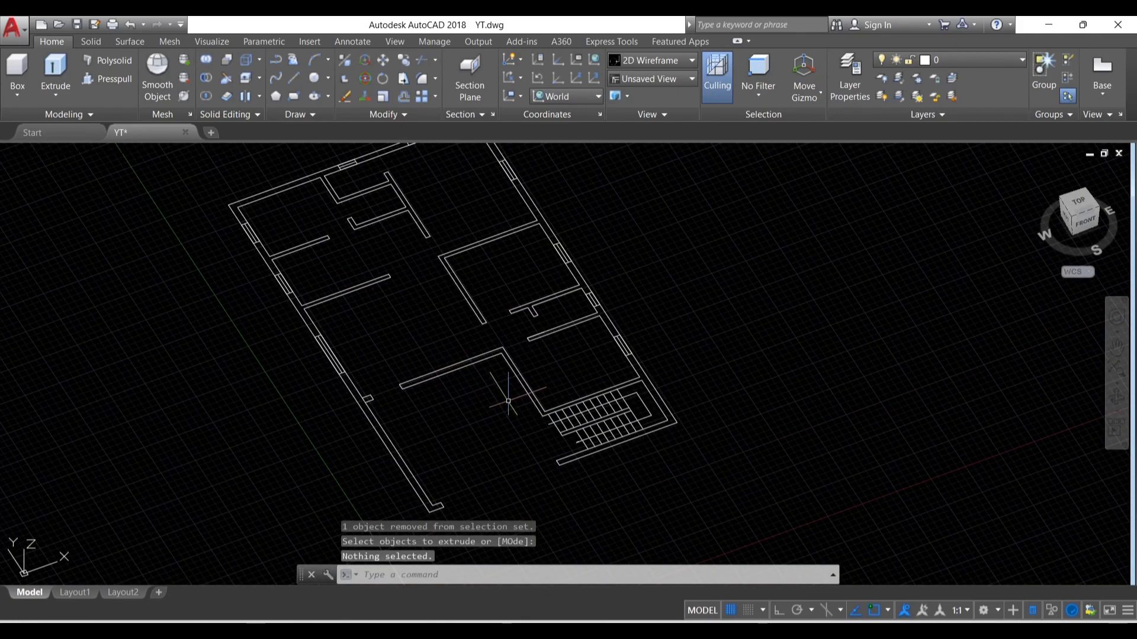
pyautogui.press('Escape')
pyautogui.press('Escape')
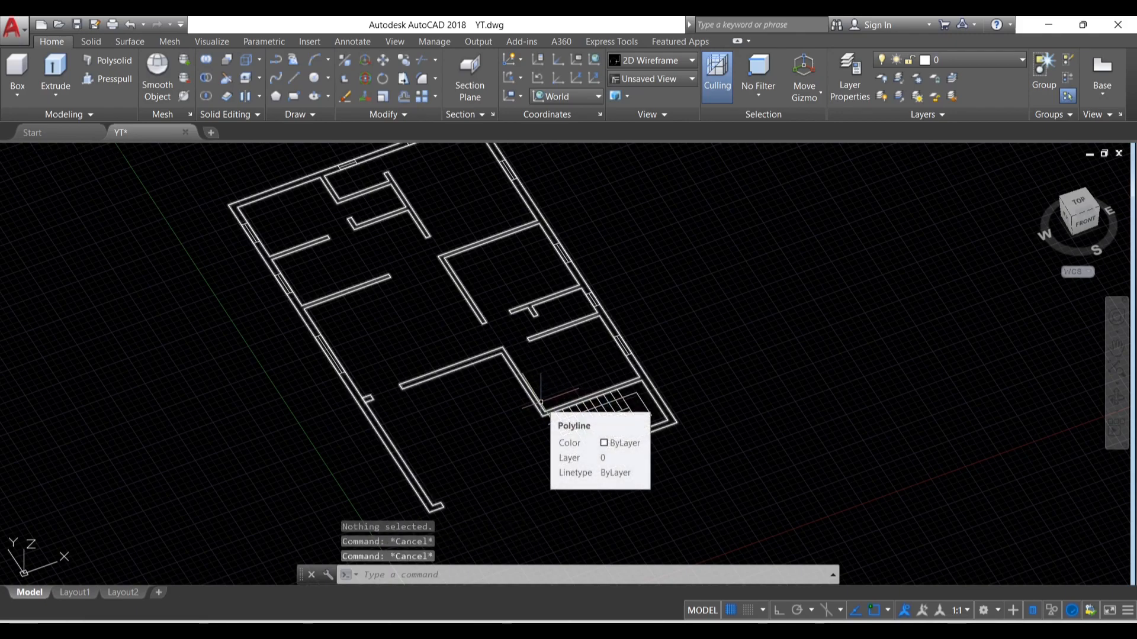
# Step: Erase most of the staircase's tread, divider and direction lines with a crossing selection
pyautogui.press('Escape')
pyautogui.scroll(5, 639, 414)
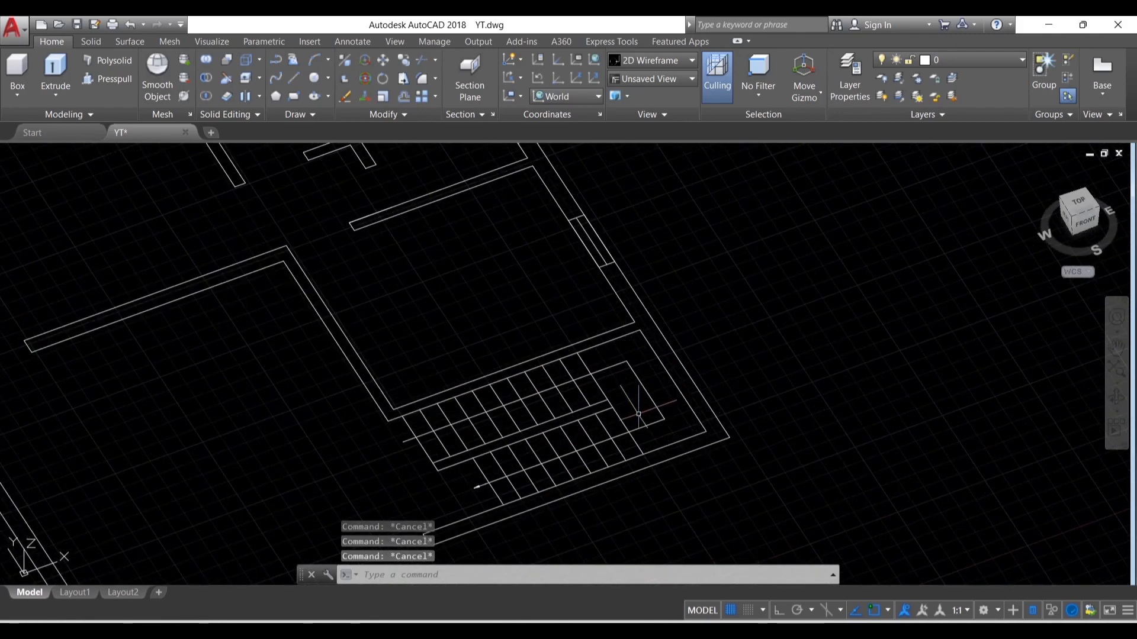
pyautogui.click(648, 444)
pyautogui.click(418, 434)
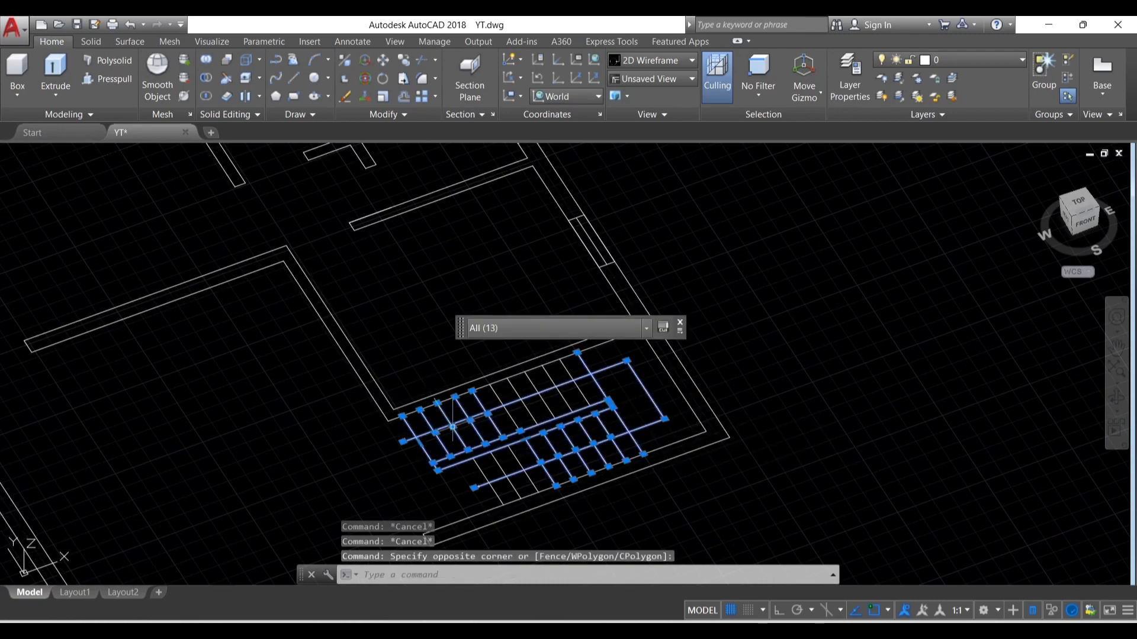
pyautogui.press('Delete')
# Step: Erase the leftover tread lines of both stair flights so the stairwell is empty
pyautogui.click(588, 408)
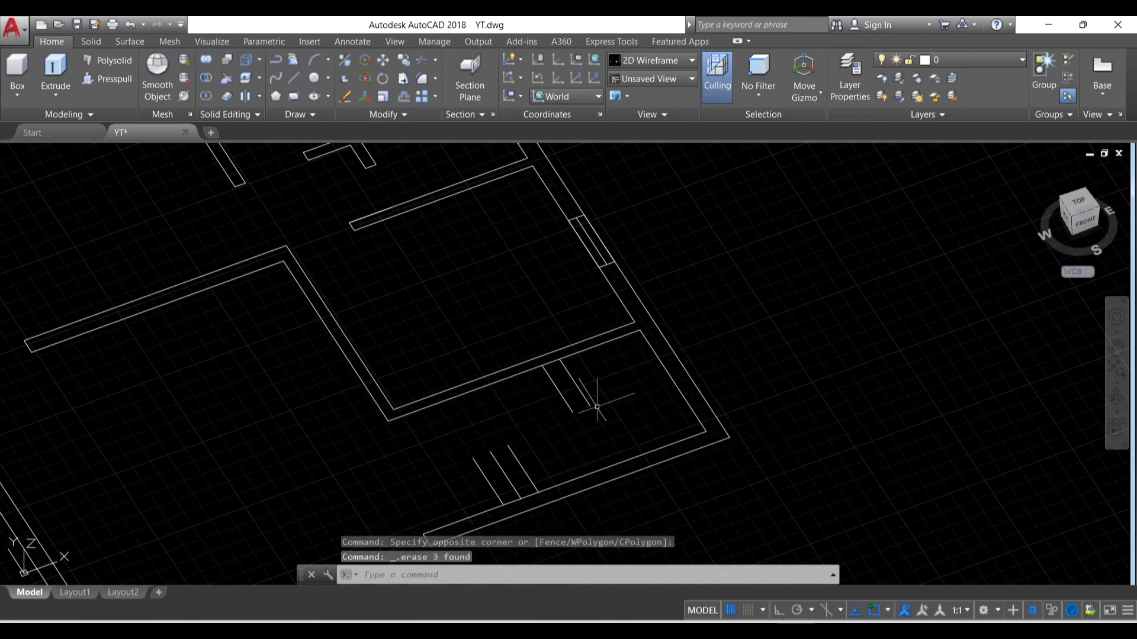
pyautogui.click(566, 402)
pyautogui.press('Delete')
pyautogui.click(553, 440)
pyautogui.click(433, 456)
pyautogui.press('Delete')
pyautogui.click(475, 465)
pyautogui.click(489, 456)
pyautogui.press('Delete')
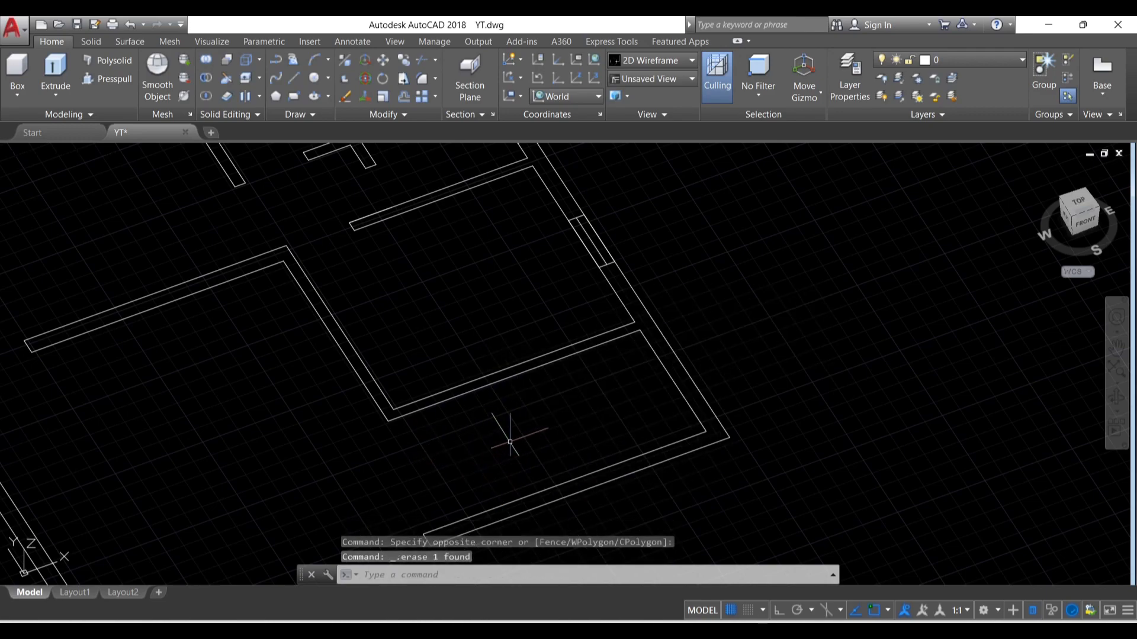
# Step: Examine the wall polyline's vertices along the partition wall of the room above the stairwell
pyautogui.hotkey('ctrl', 'a')
pyautogui.scroll(-3, 509, 382)
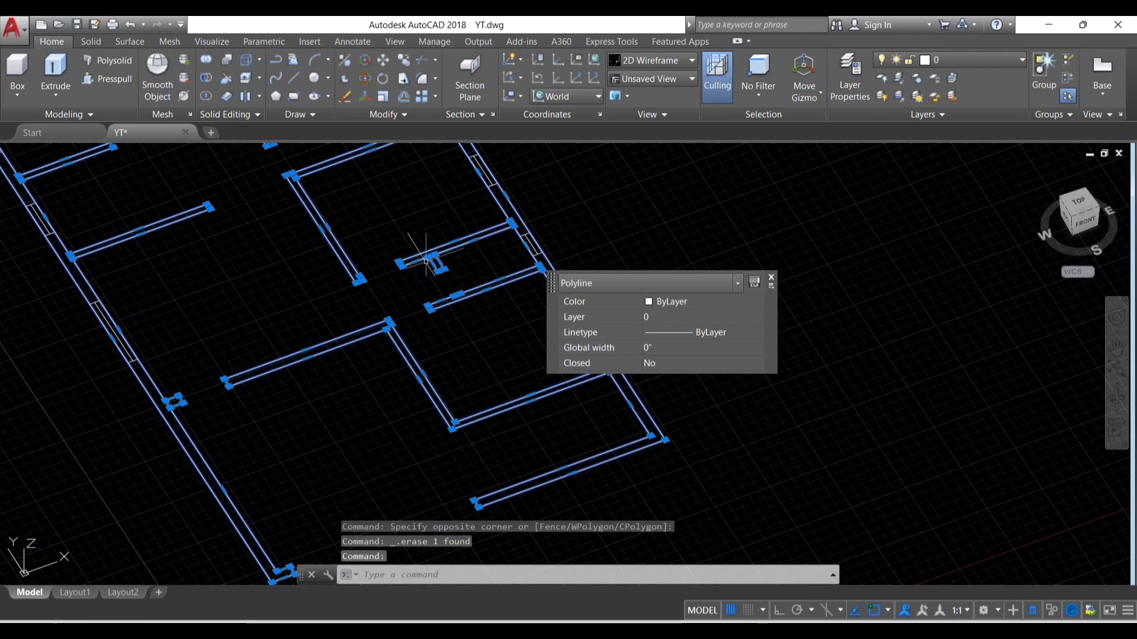
pyautogui.scroll(5, 424, 270)
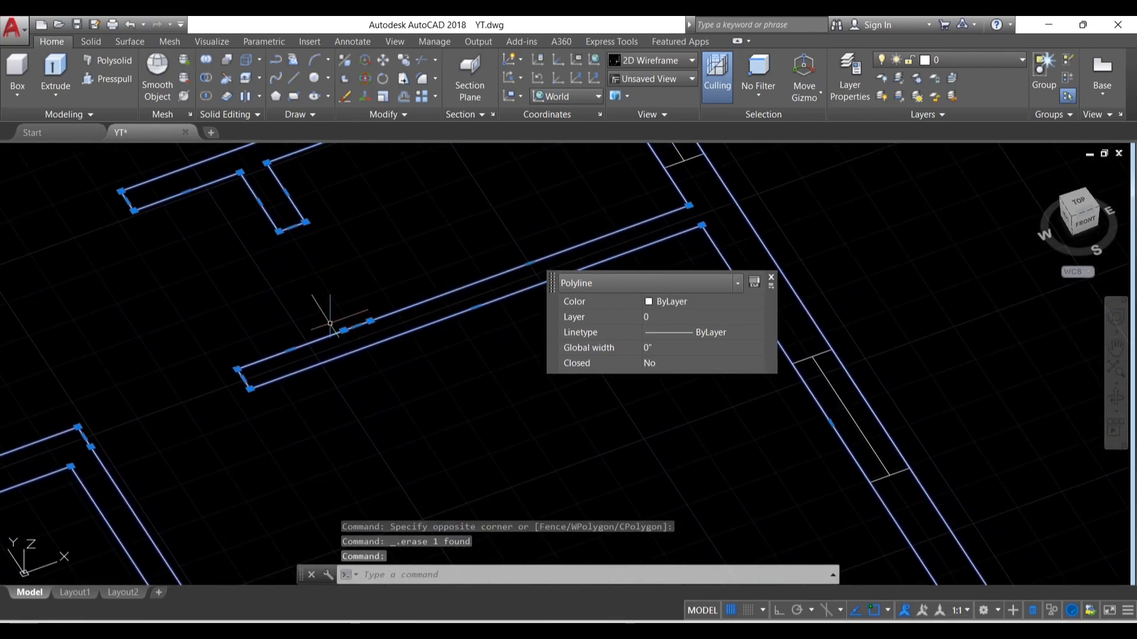
pyautogui.scroll(2, 330, 323)
pyautogui.scroll(-2, 387, 326)
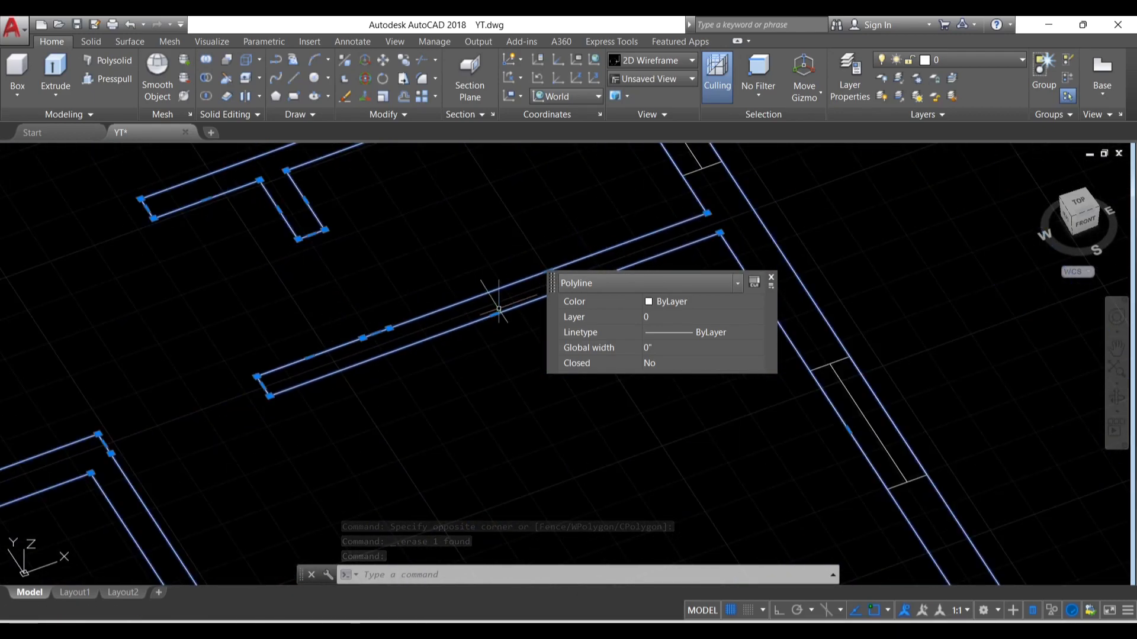
pyautogui.scroll(2, 380, 325)
pyautogui.doubleClick(398, 333)
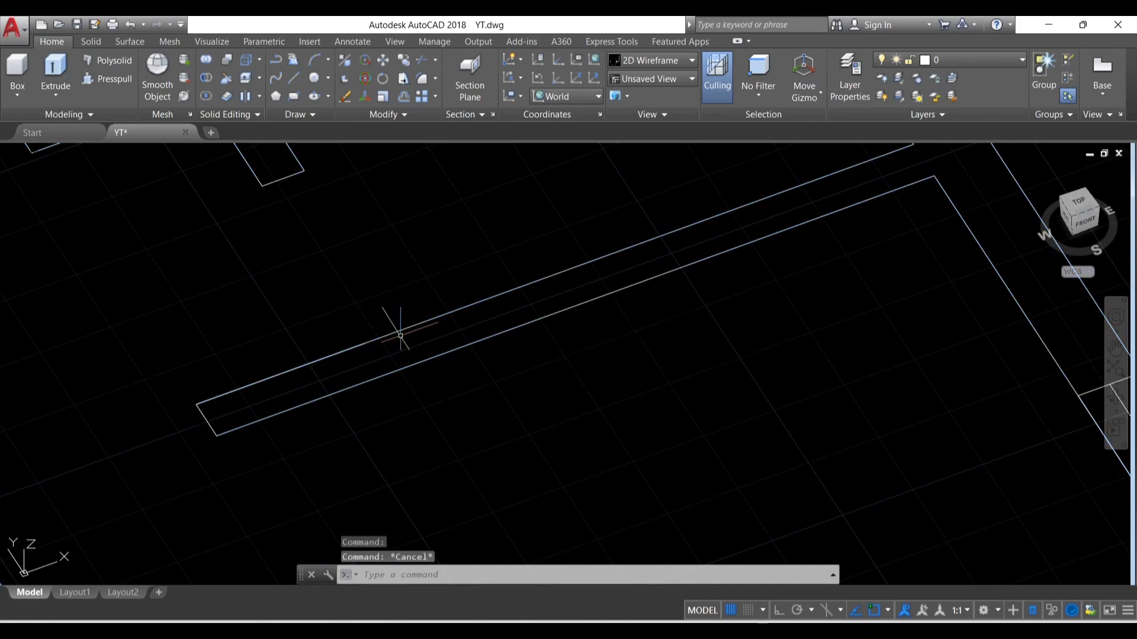
pyautogui.press('Escape')
pyautogui.scroll(-5, 419, 357)
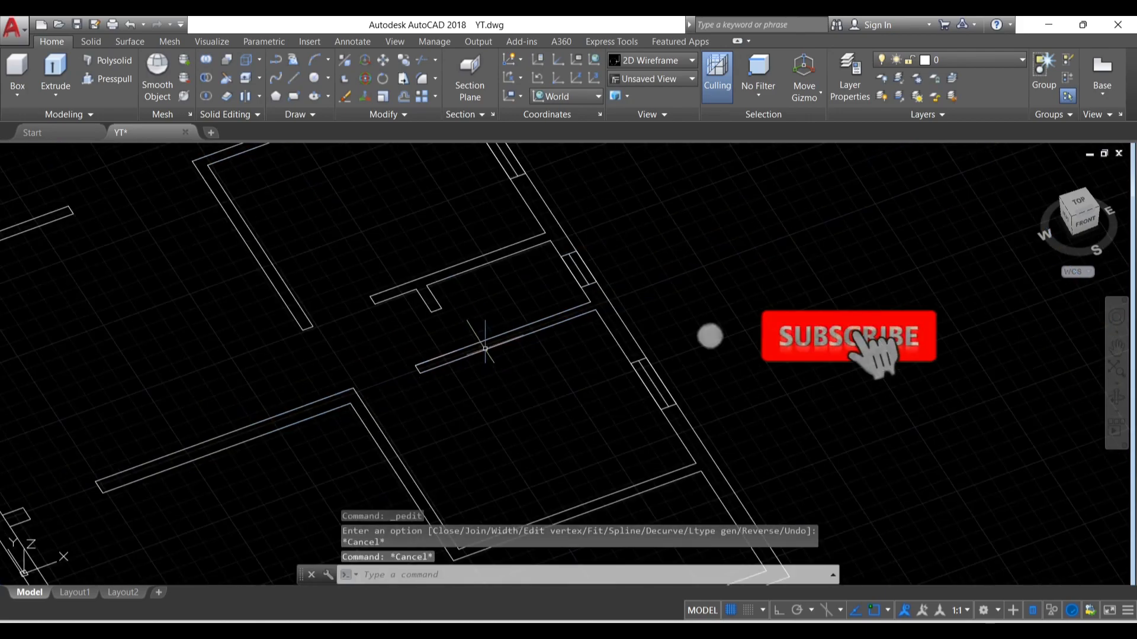
# Step: Select the whole floor plan and explode it into separate lines
pyautogui.click(622, 455)
pyautogui.click(221, 194)
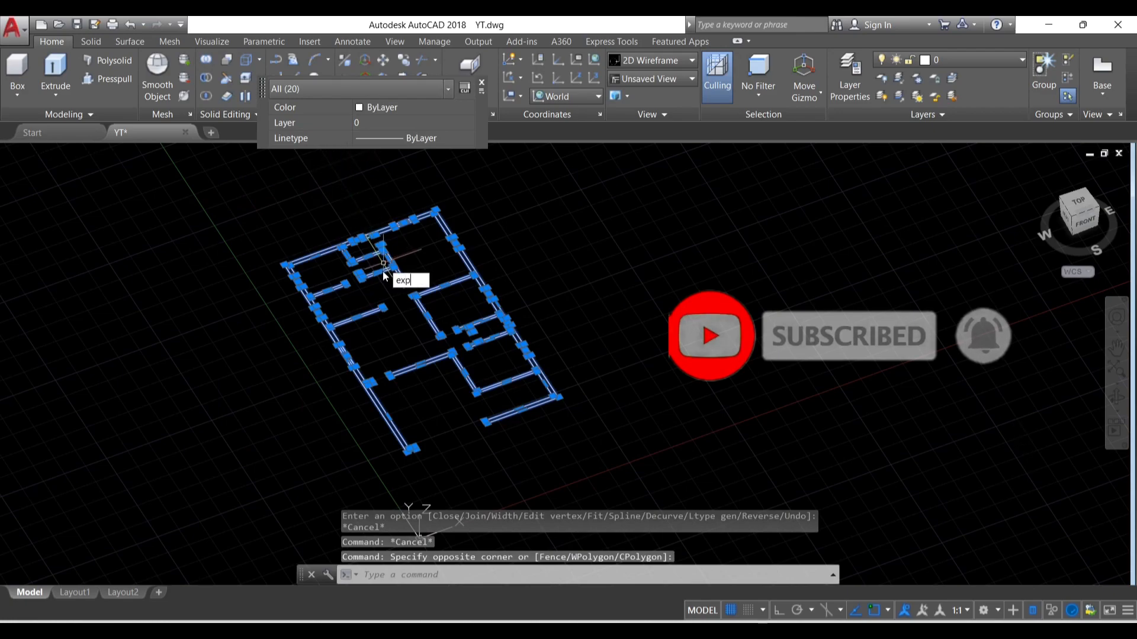
pyautogui.write('exp')
pyautogui.press('Down')
pyautogui.press('Return')
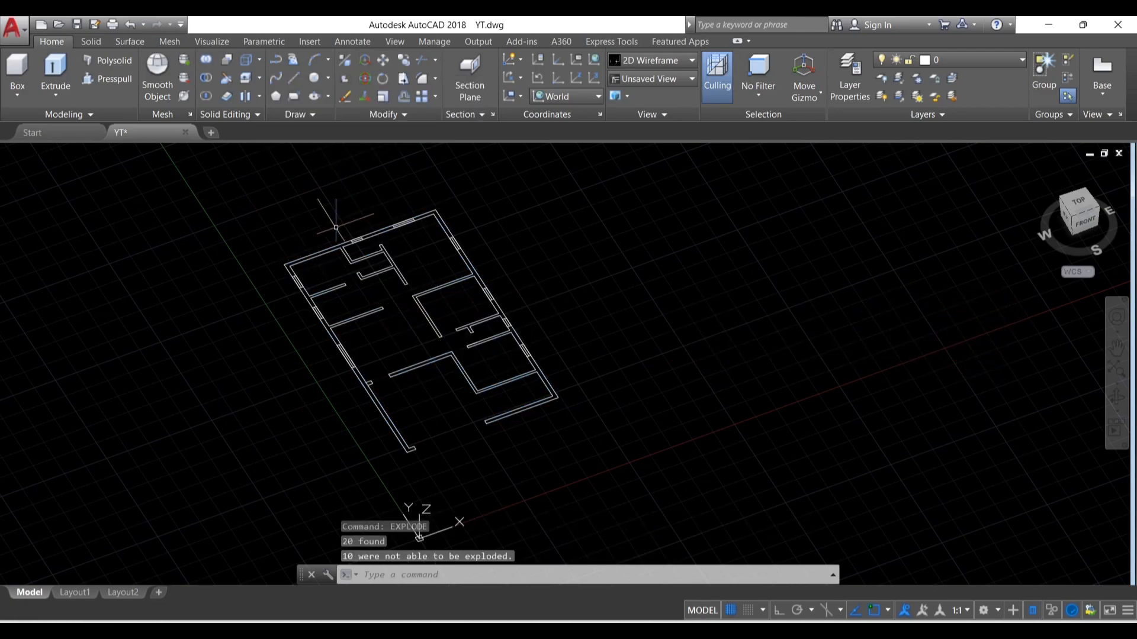
# Step: Select the whole exploded floor plan and examine the wall ends and corners for split line segments
pyautogui.scroll(3, 477, 358)
pyautogui.scroll(-3, 477, 349)
pyautogui.click(627, 441)
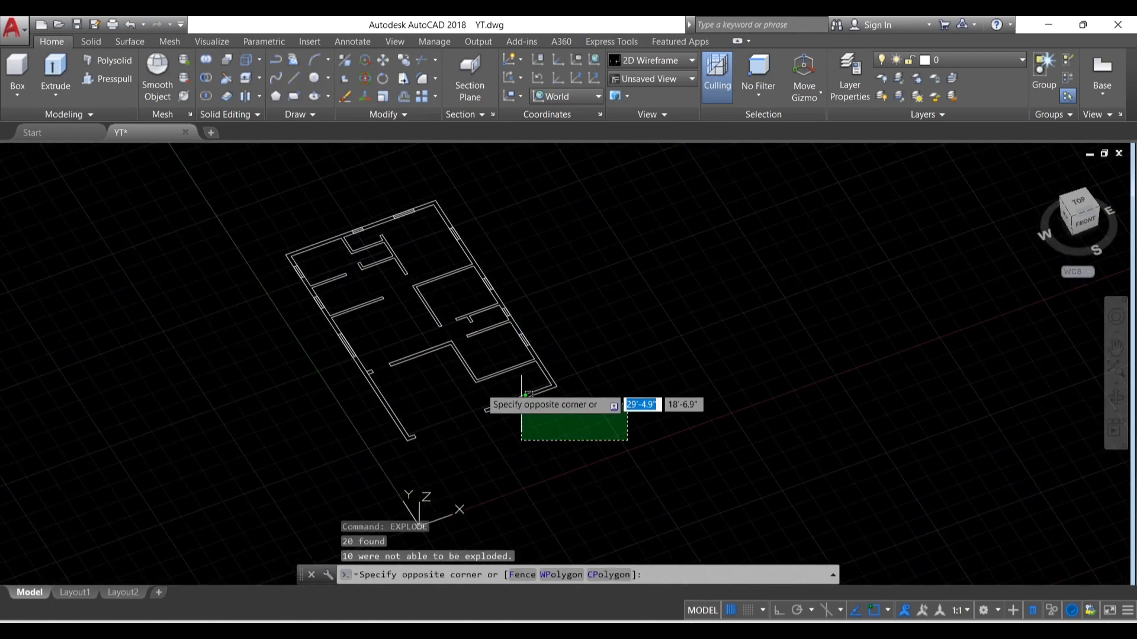
pyautogui.click(197, 171)
pyautogui.scroll(3, 474, 358)
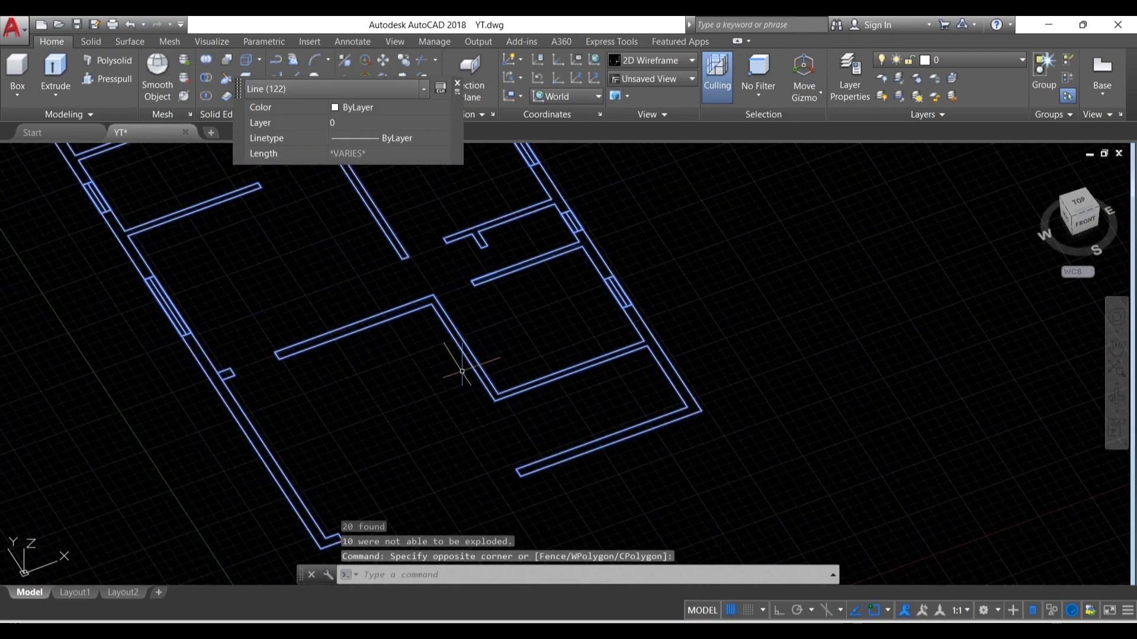
pyautogui.scroll(2, 474, 290)
pyautogui.moveTo(459, 275); pyautogui.dragTo(435, 340, button='middle')
pyautogui.scroll(-2, 426, 342)
pyautogui.scroll(-2, 271, 452)
pyautogui.scroll(5, 241, 462)
pyautogui.scroll(-3, 251, 464)
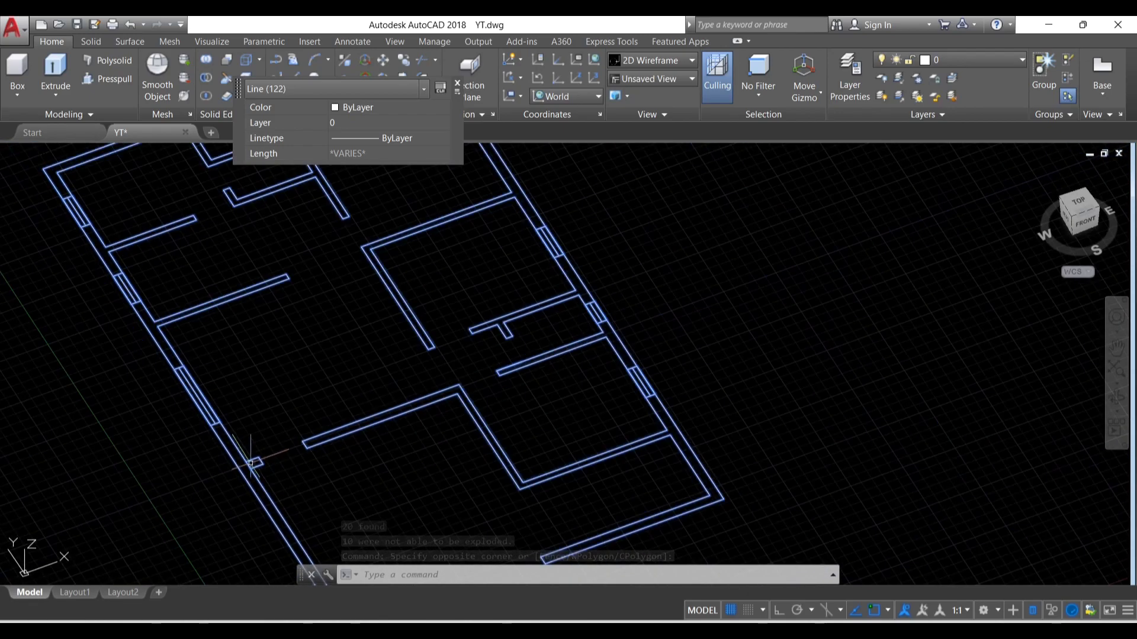
pyautogui.scroll(2, 246, 426)
pyautogui.scroll(1, 243, 248)
pyautogui.scroll(2, 446, 393)
pyautogui.scroll(2, 393, 337)
pyautogui.scroll(3, 507, 454)
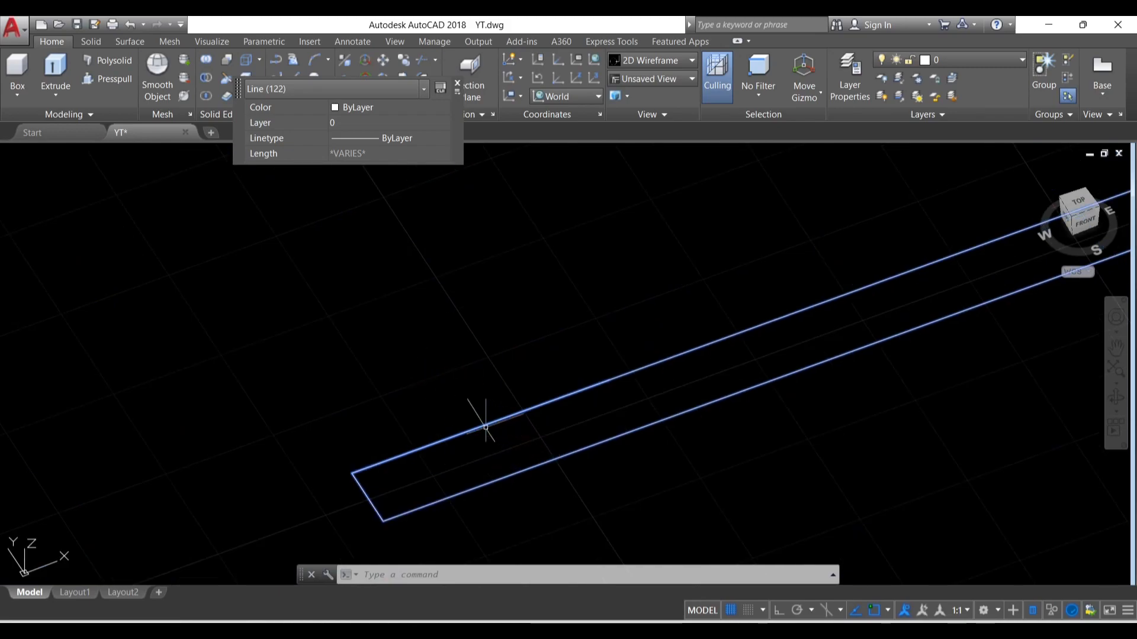
pyautogui.scroll(-3, 496, 425)
pyautogui.scroll(-2, 528, 415)
pyautogui.press('Escape')
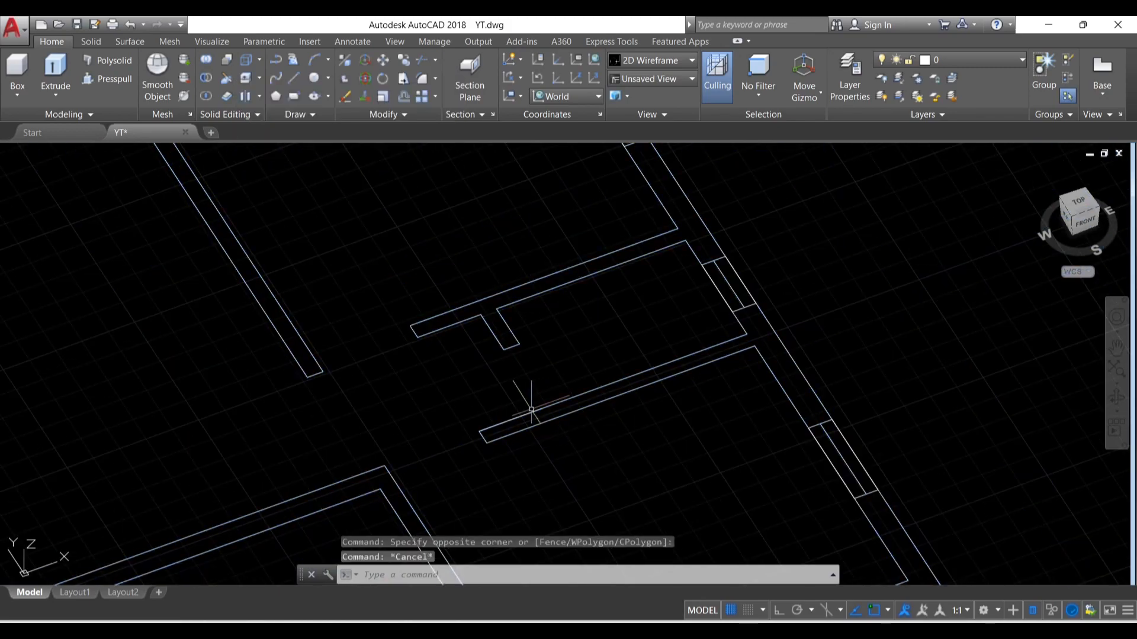
pyautogui.press('Escape')
# Step: Erase the two short line segments at the free end of the partition wall below the T-shaped stub wall
pyautogui.click(525, 415)
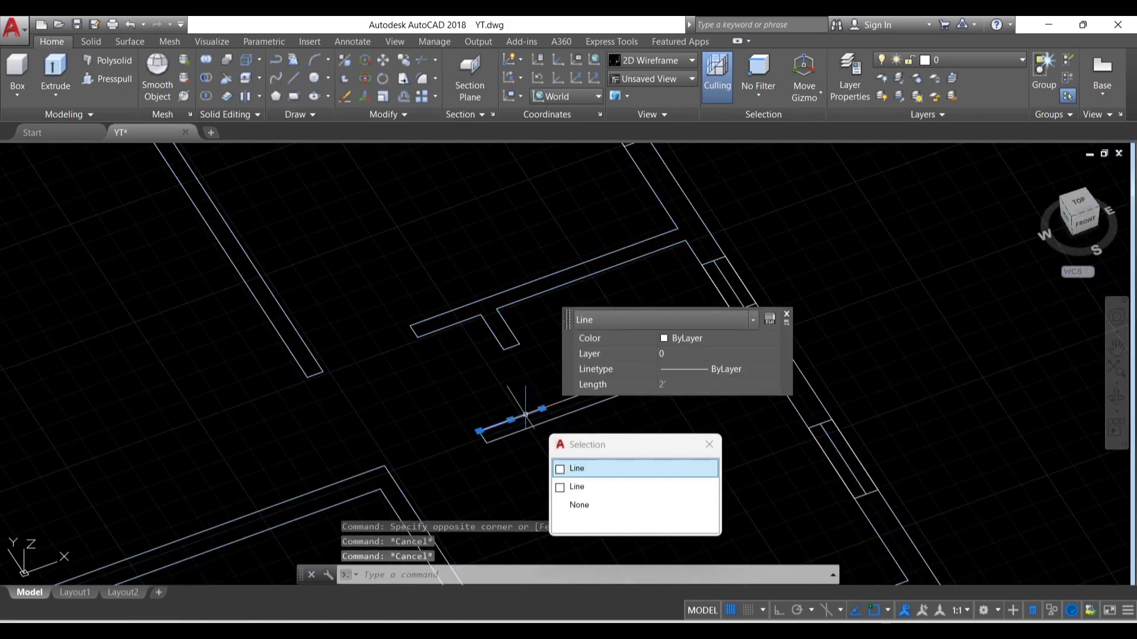
pyautogui.click(598, 469)
pyautogui.press('Delete')
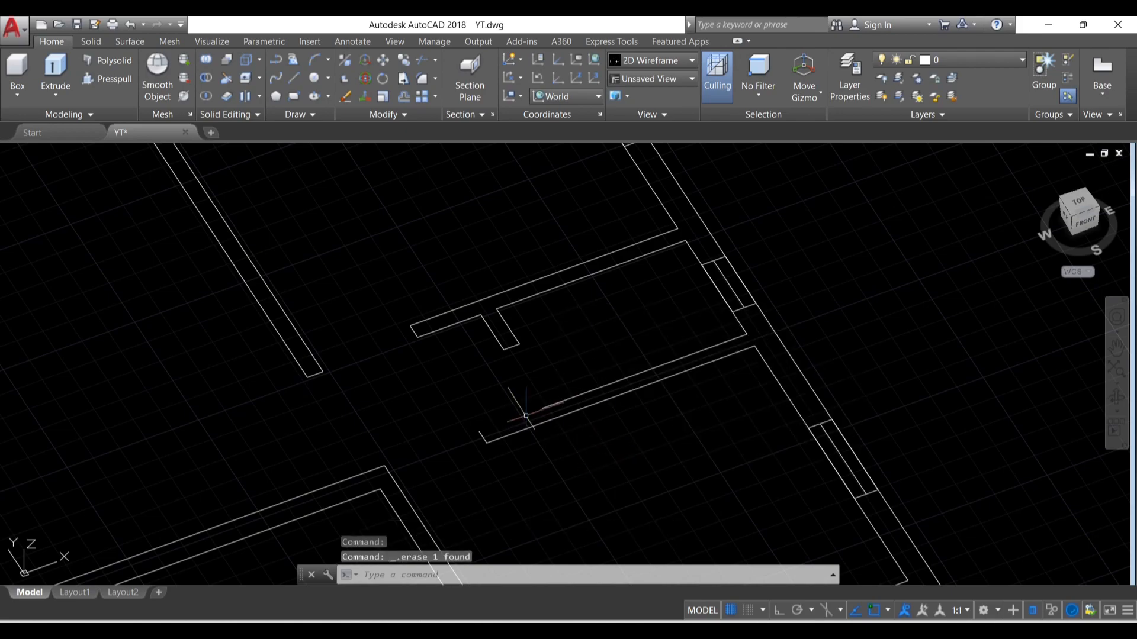
pyautogui.click(542, 409)
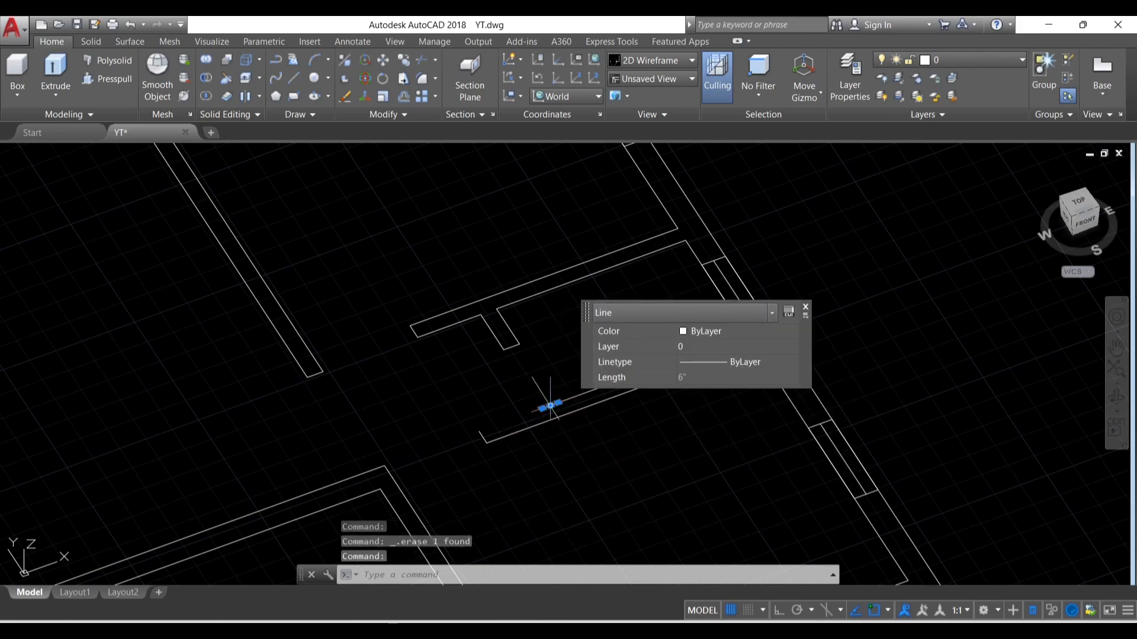
pyautogui.press('Delete')
# Step: Stretch the remaining partition line to the corner of its end cap and check the parallel wall line
pyautogui.click(561, 402)
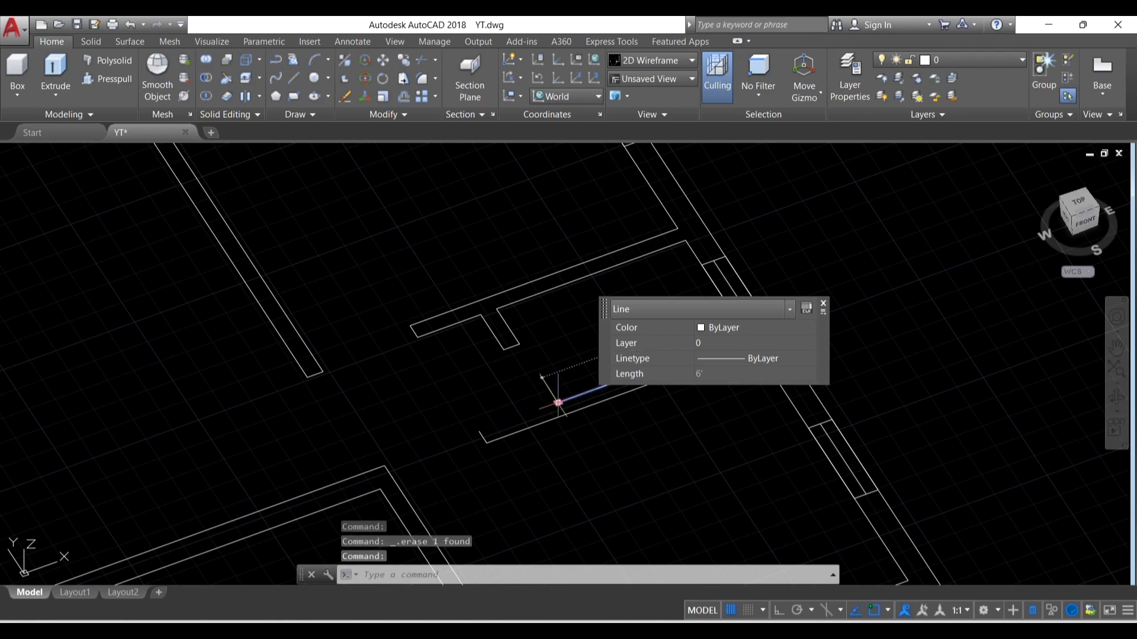
pyautogui.click(558, 402)
pyautogui.click(478, 430)
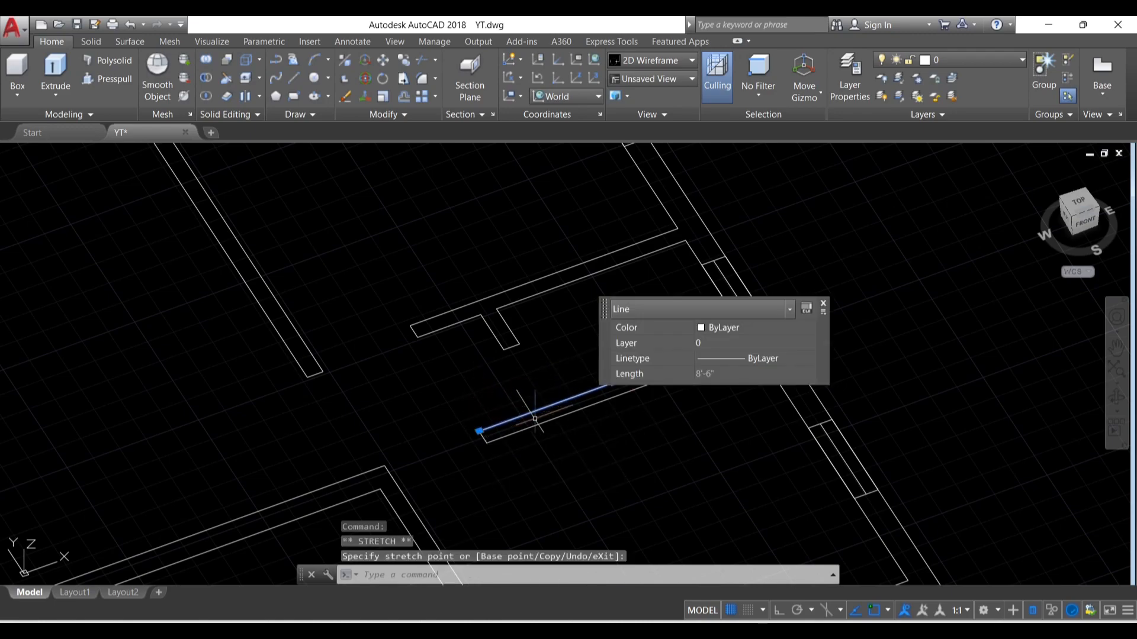
pyautogui.press('Escape')
pyautogui.click(510, 436)
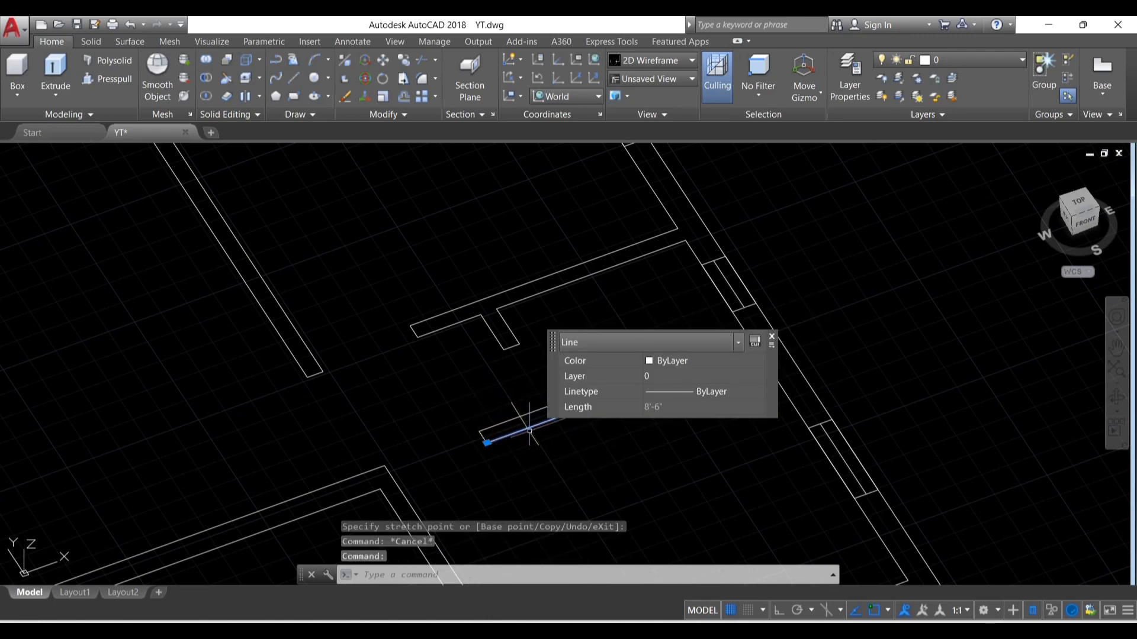
pyautogui.scroll(-5, 510, 437)
pyautogui.press('Escape')
# Step: Erase the short line segment at the outer corner of the small upper room's wall
pyautogui.click(155, 263)
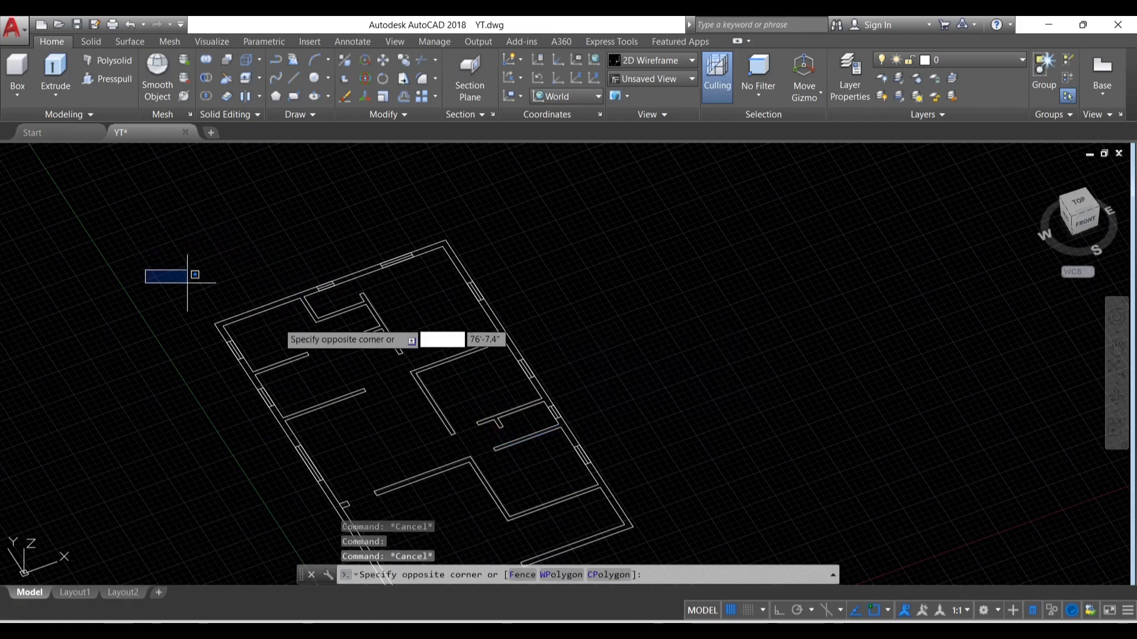
pyautogui.click(304, 308)
pyautogui.scroll(5, 305, 308)
pyautogui.scroll(4, 320, 317)
pyautogui.press('Escape')
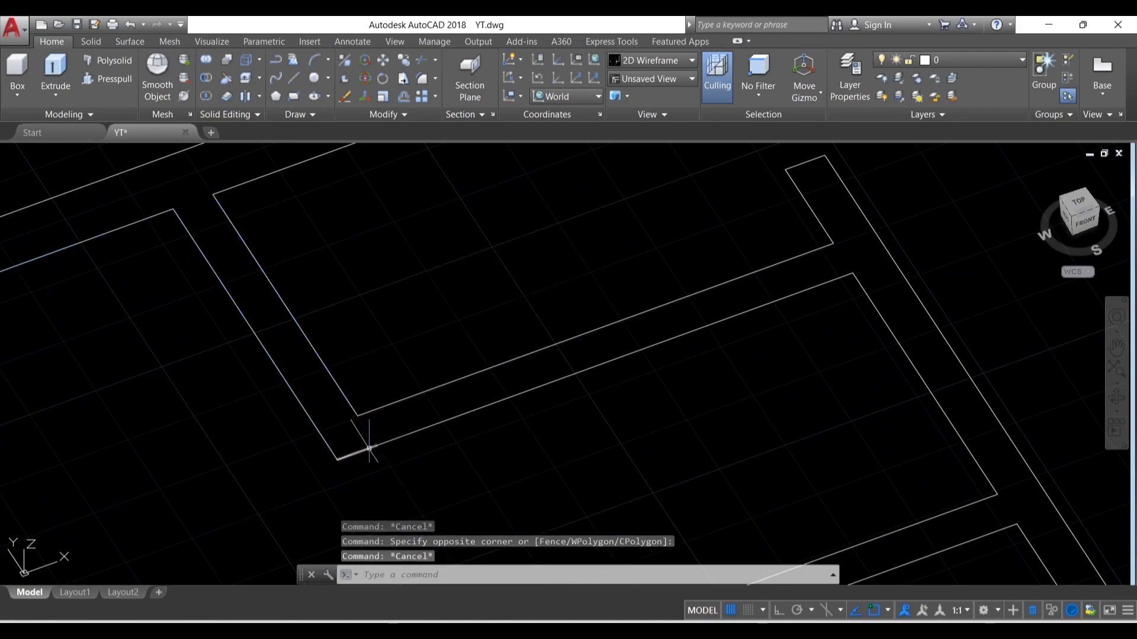
pyautogui.click(364, 450)
pyautogui.press('Delete')
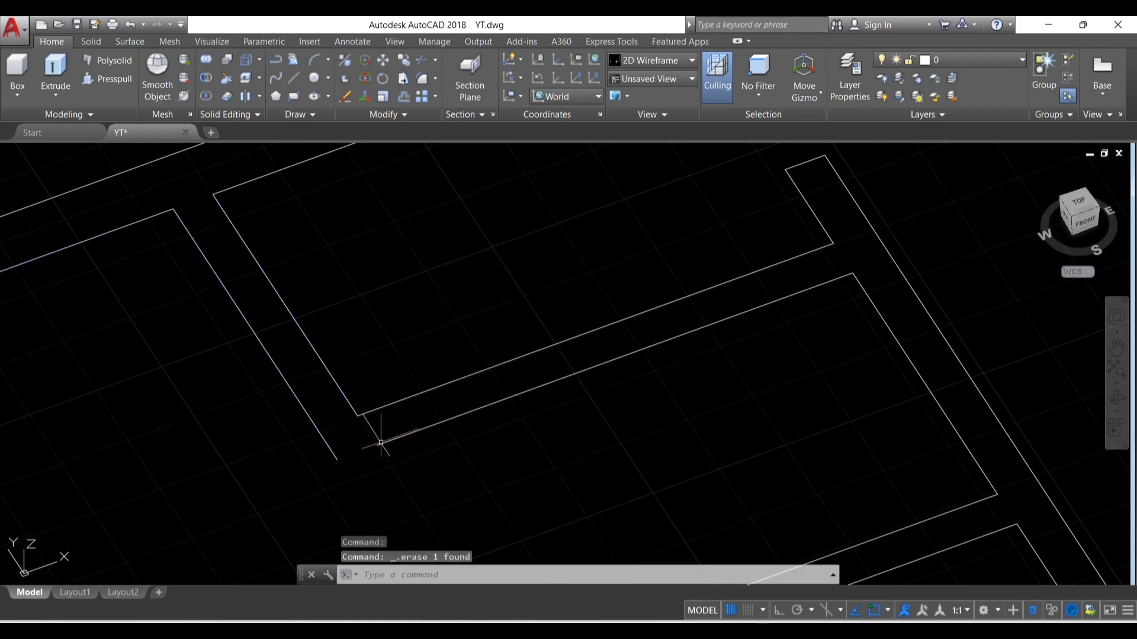
# Step: Fillet the two outer wall lines of the small upper room to close their sharp corner
pyautogui.click(381, 442)
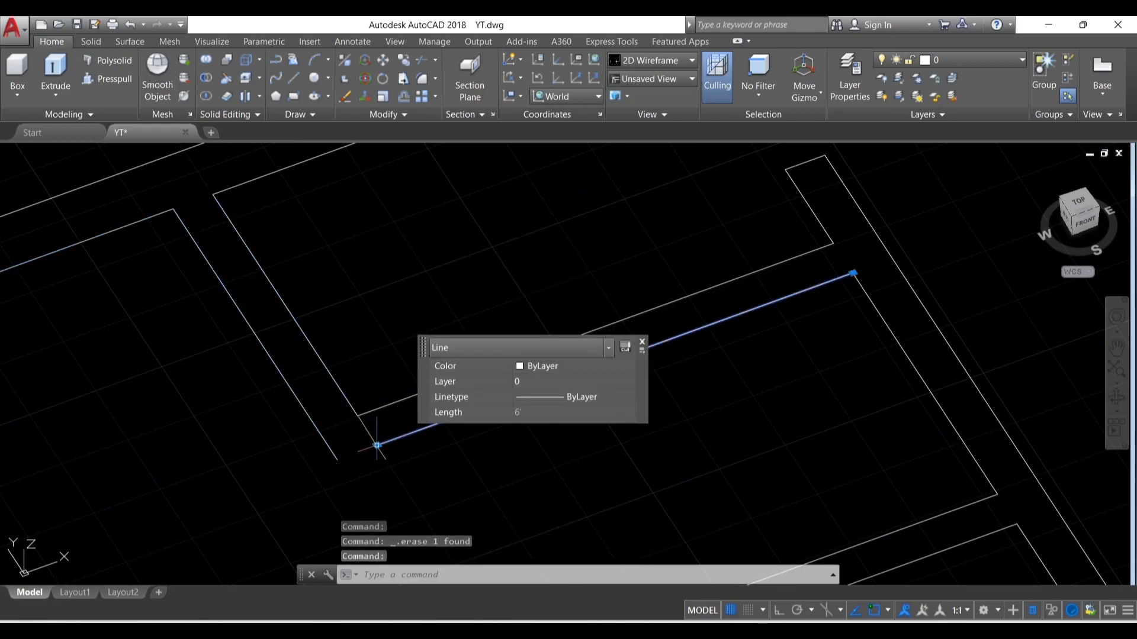
pyautogui.press('Escape')
pyautogui.write('f')
pyautogui.press('Return')
pyautogui.click(327, 445)
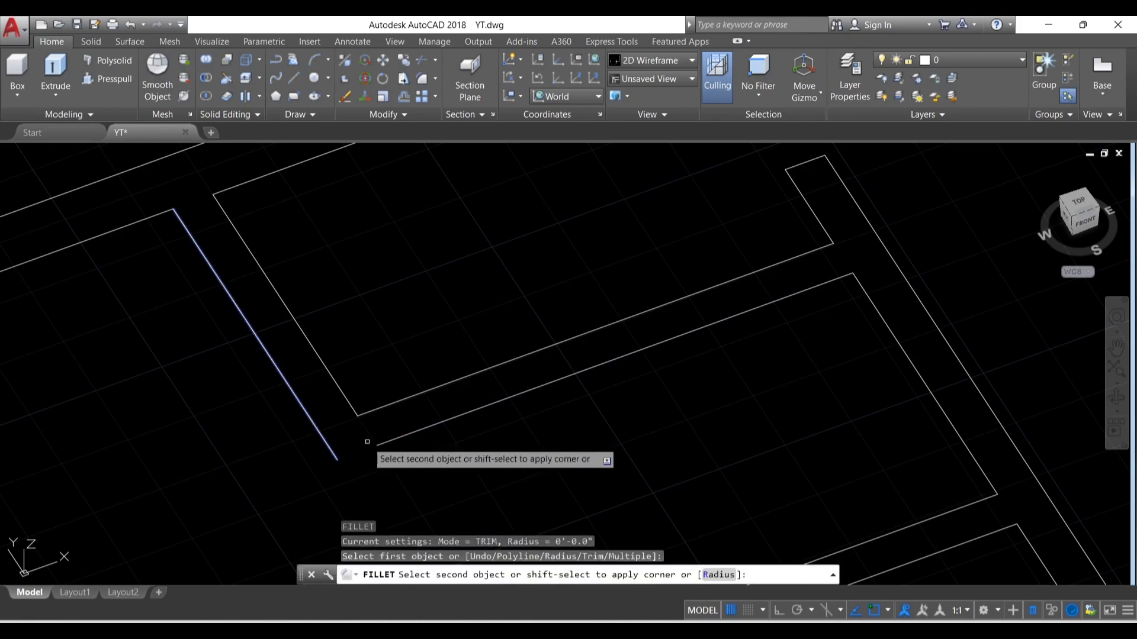
pyautogui.click(379, 444)
pyautogui.scroll(-2, 420, 386)
pyautogui.scroll(-2, 333, 412)
pyautogui.press('Escape')
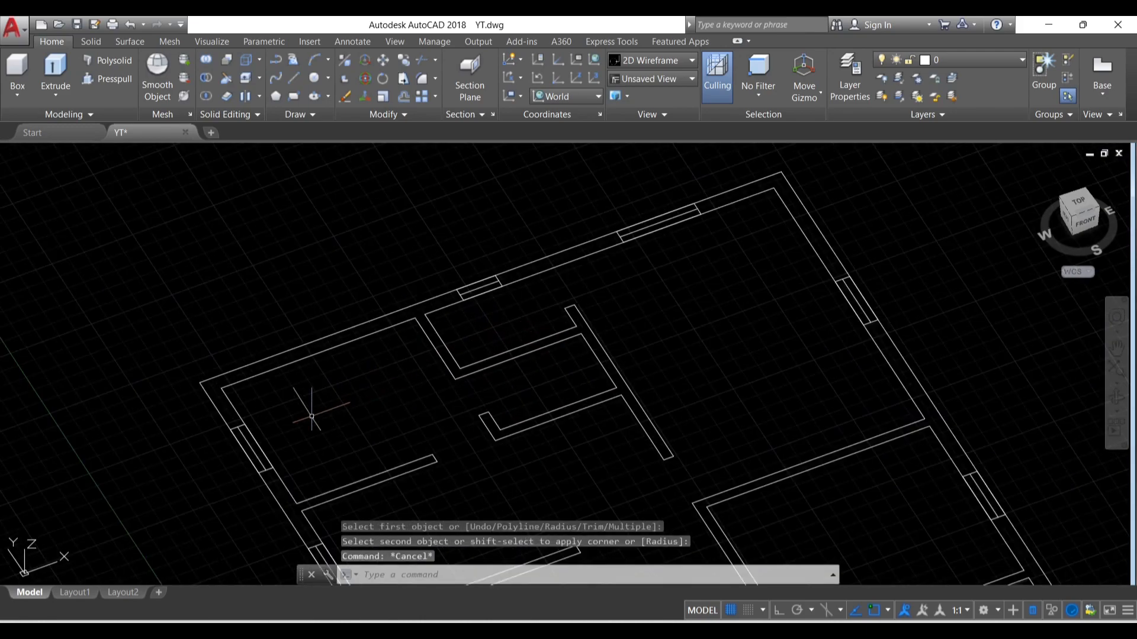
# Step: Erase the short line segment at the outer corner of the hooked wall end below the small upper room
pyautogui.click(240, 413)
pyautogui.press('Escape')
pyautogui.scroll(-2, 299, 395)
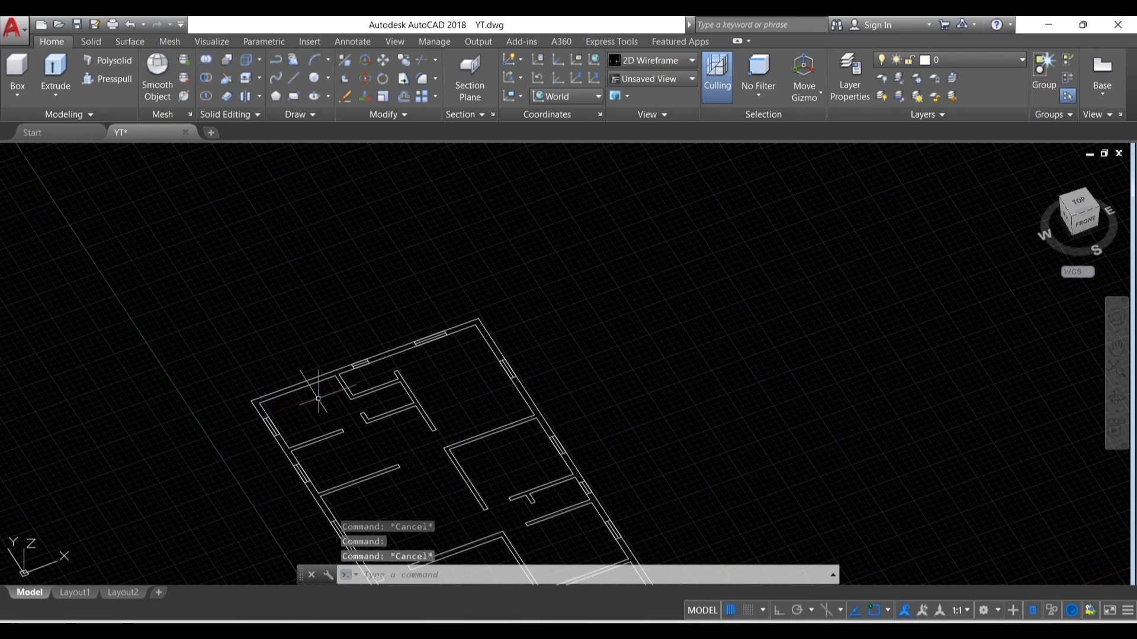
pyautogui.click(315, 469)
pyautogui.click(398, 401)
pyautogui.scroll(4, 302, 391)
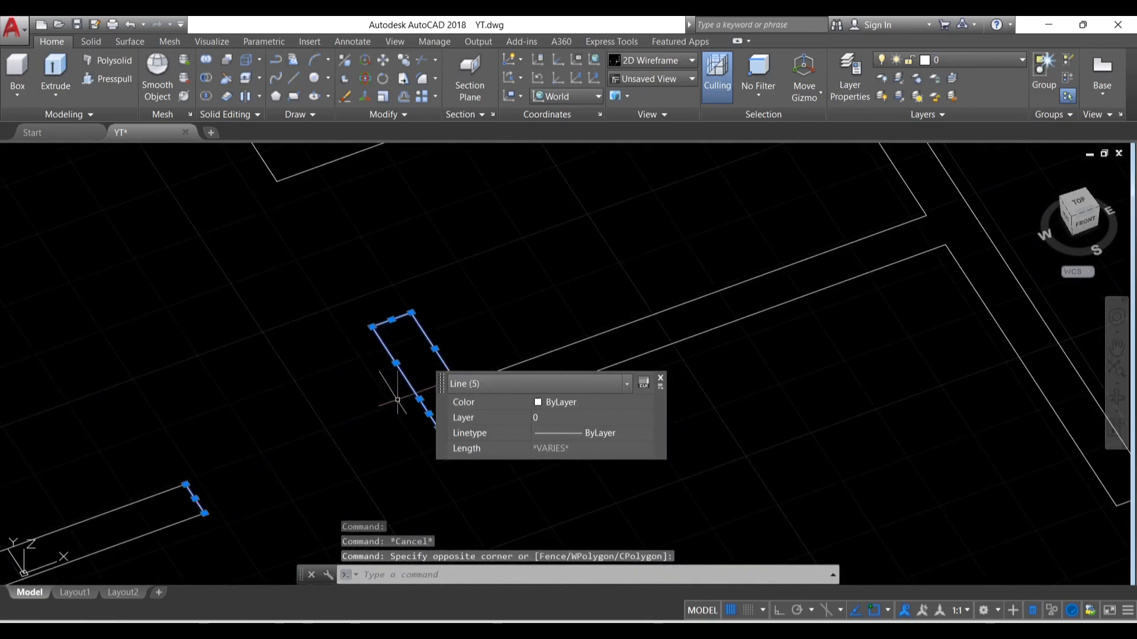
pyautogui.scroll(2, 302, 392)
pyautogui.press('Escape')
pyautogui.scroll(-3, 309, 410)
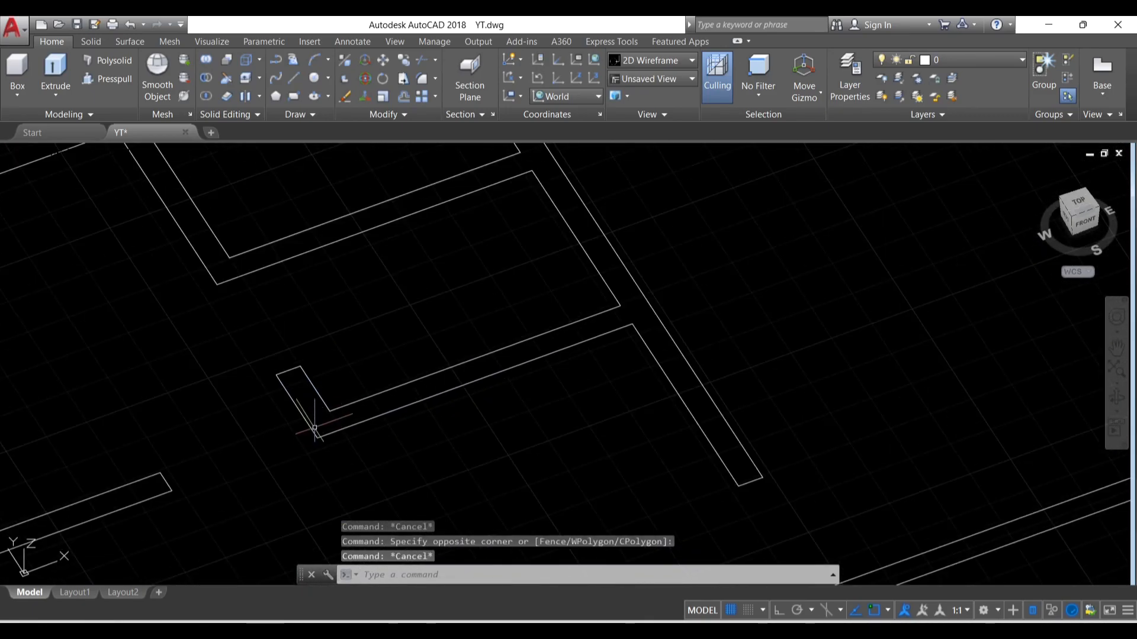
pyautogui.click(312, 428)
pyautogui.press('Delete')
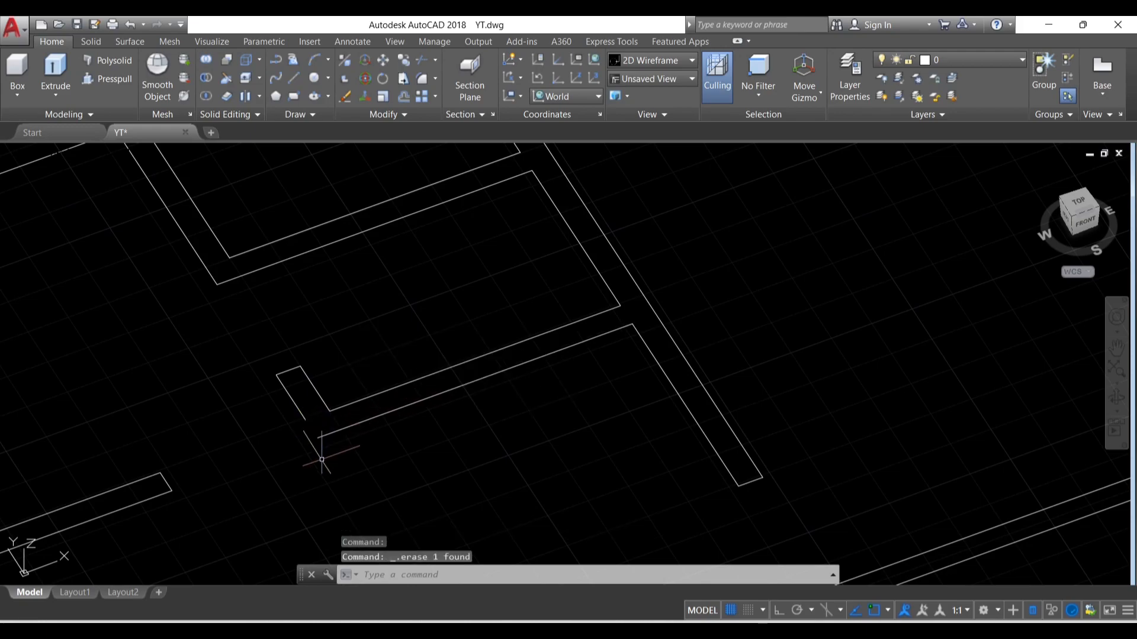
# Step: Fillet the hooked wall's short end line with its long outer line into a sharp corner
pyautogui.press('Return')
pyautogui.click(293, 400)
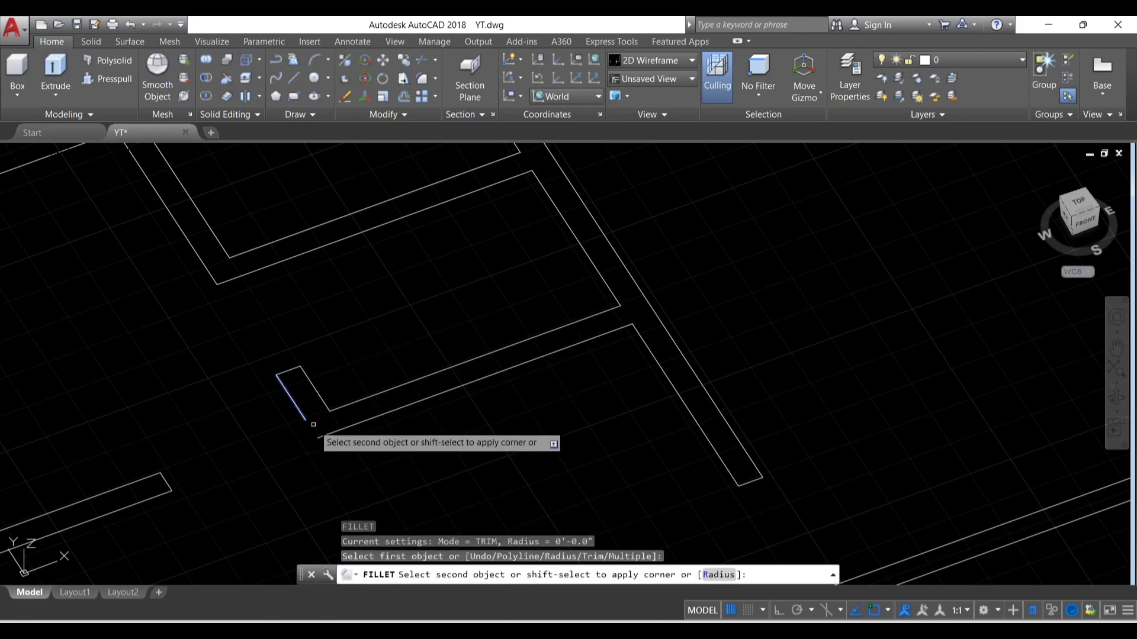
pyautogui.click(330, 431)
# Step: Try to trim the line crossing the base of the small stub on the long outer wall
pyautogui.scroll(-8, 490, 386)
pyautogui.scroll(8, 397, 417)
pyautogui.scroll(10, 397, 417)
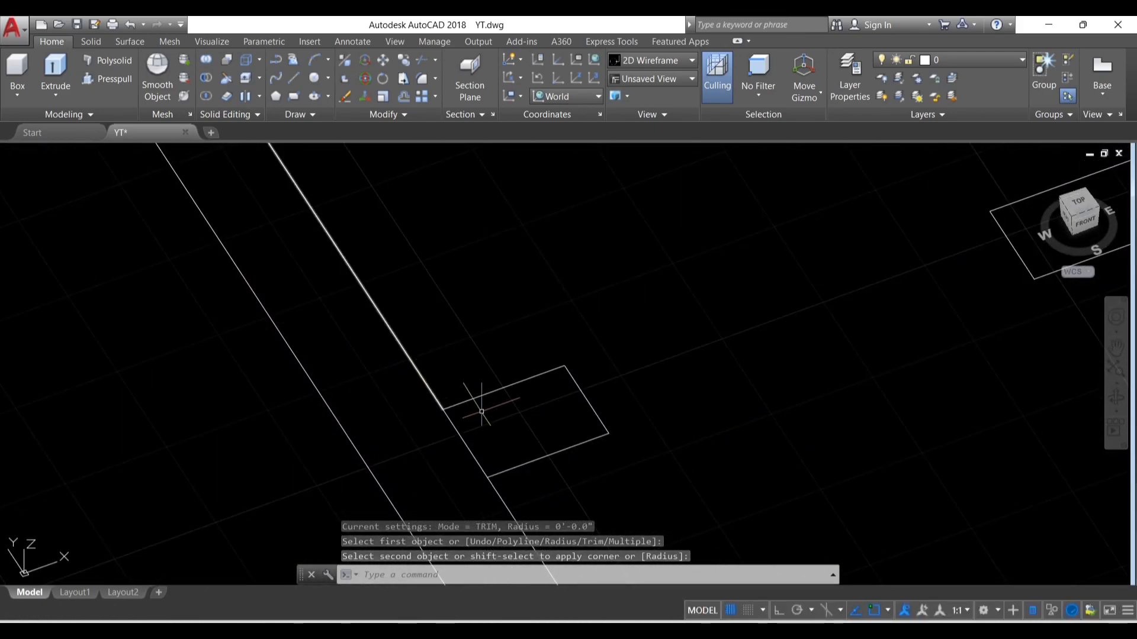
pyautogui.write('tr')
pyautogui.press('Return')
pyautogui.press('Return')
pyautogui.click(460, 436)
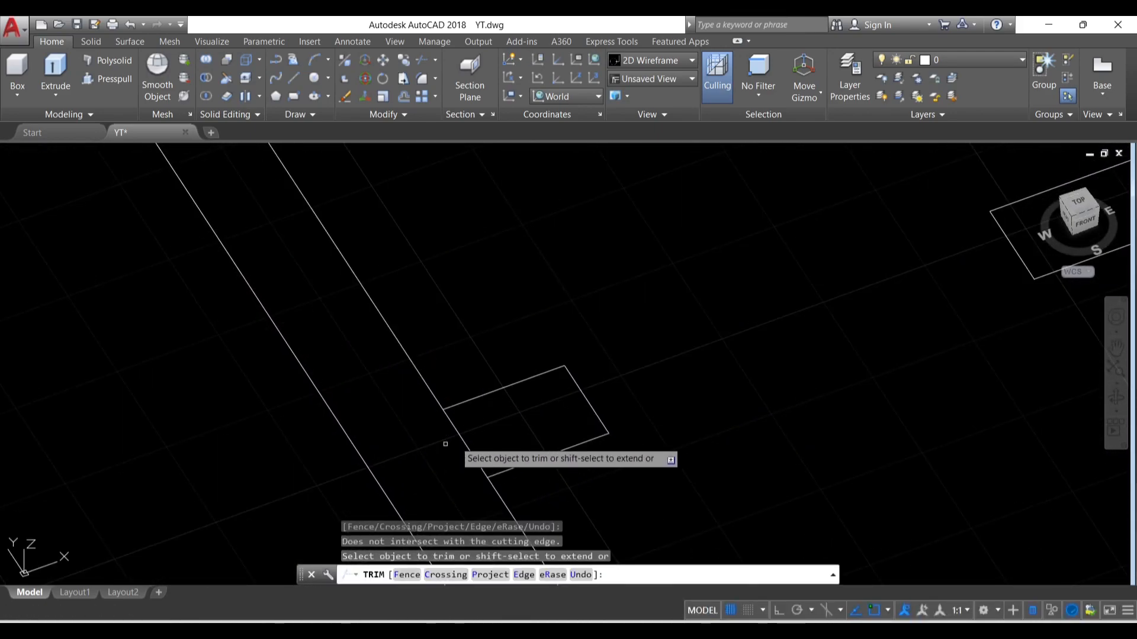
pyautogui.press('Escape')
# Step: Erase the line segment across the base of the outer wall's small stub
pyautogui.click(466, 443)
pyautogui.press('Delete')
pyautogui.scroll(-10, 474, 444)
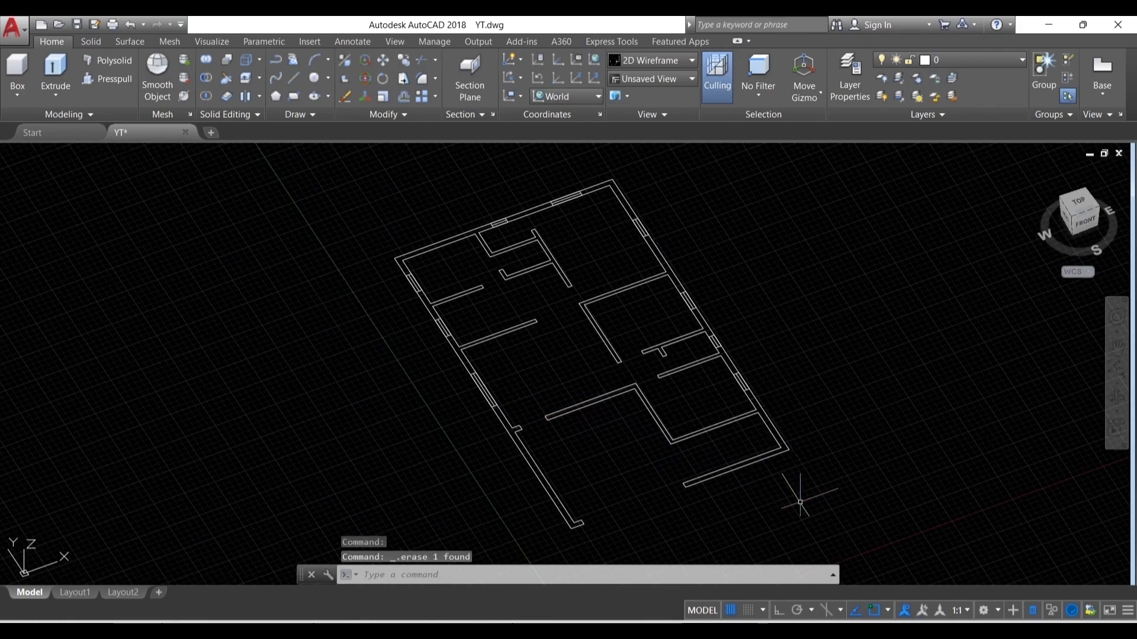
# Step: Select the whole floor plan and examine the interior wall corners and free ends for leftover segments
pyautogui.click(866, 527)
pyautogui.click(342, 164)
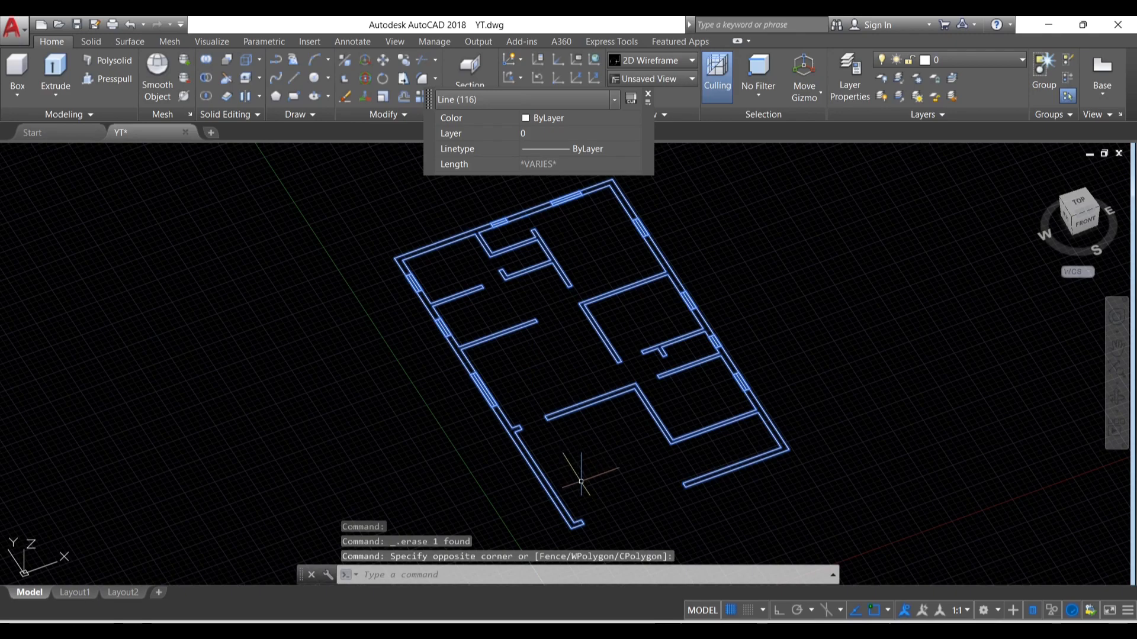
pyautogui.scroll(8, 580, 480)
pyautogui.scroll(-8, 586, 444)
pyautogui.scroll(10, 539, 406)
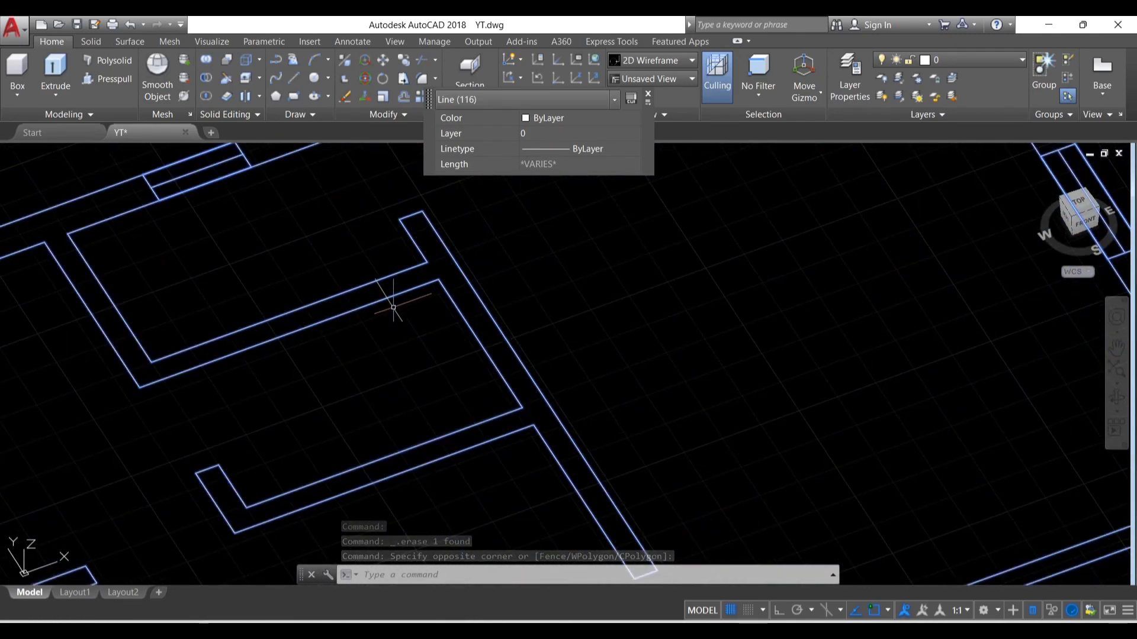
pyautogui.moveTo(395, 307); pyautogui.dragTo(549, 332, button='middle')
pyautogui.scroll(-6, 515, 310)
pyautogui.scroll(8, 431, 381)
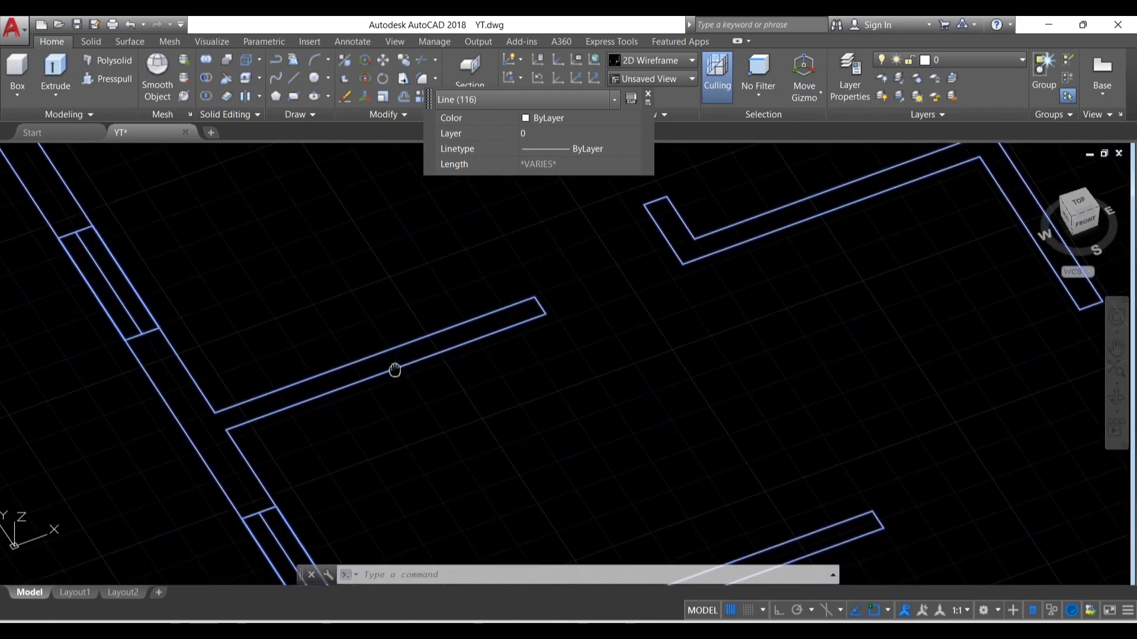
pyautogui.moveTo(403, 389); pyautogui.dragTo(456, 368, button='middle')
pyautogui.press('Escape')
pyautogui.click(837, 489)
pyautogui.click(710, 386)
pyautogui.scroll(-3, 578, 359)
pyautogui.moveTo(648, 419); pyautogui.dragTo(457, 426, button='middle')
pyautogui.press('Escape')
# Step: Erase the short line segment beside the free end of the central L-shaped partition wall
pyautogui.click(714, 515)
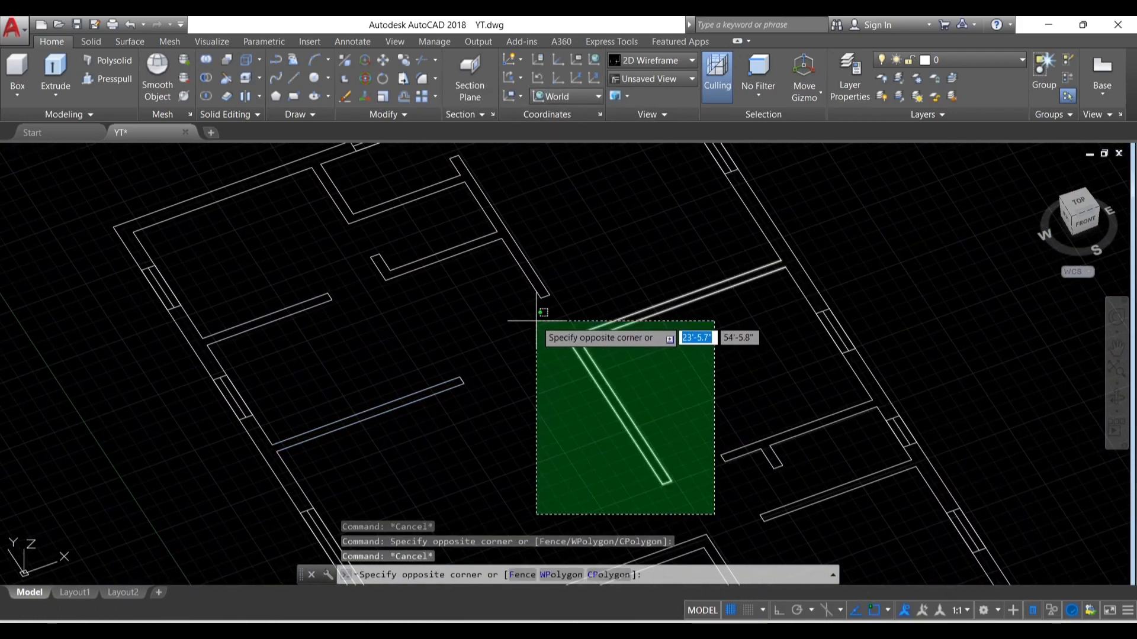
pyautogui.click(540, 322)
pyautogui.scroll(3, 659, 419)
pyautogui.scroll(-3, 541, 334)
pyautogui.scroll(6, 579, 431)
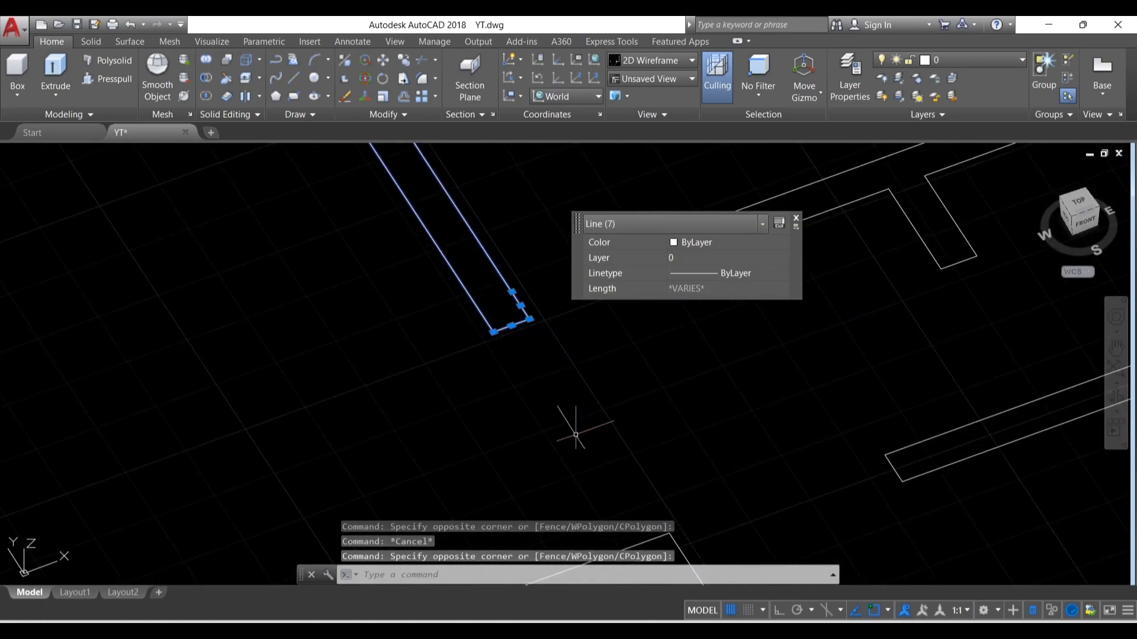
pyautogui.press('Escape')
pyautogui.click(551, 408)
pyautogui.click(515, 387)
pyautogui.press('Delete')
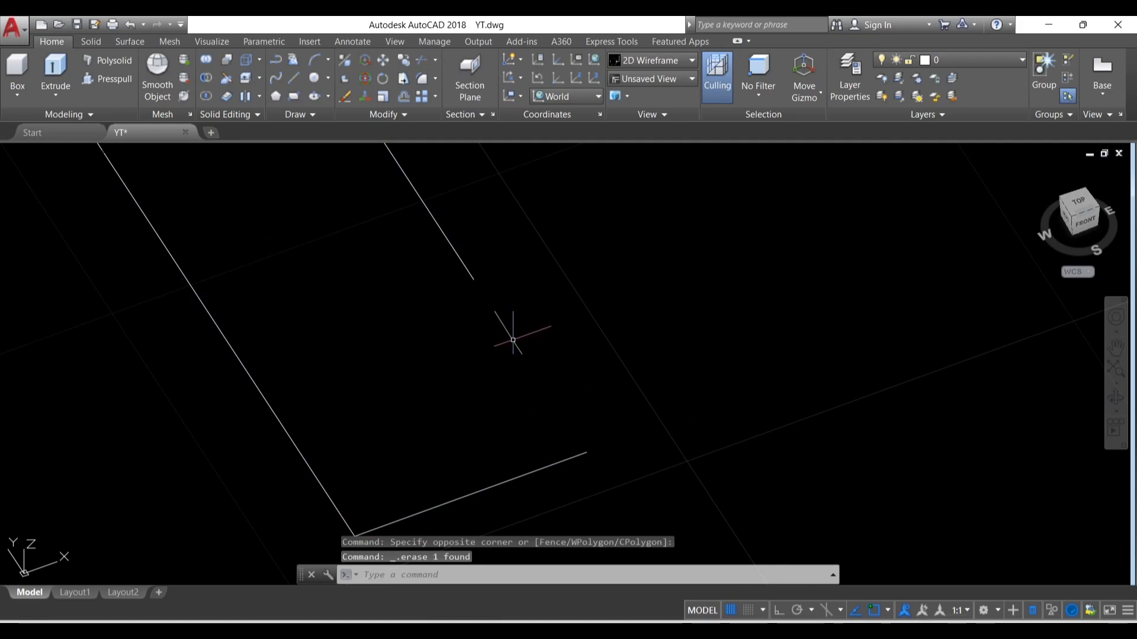
# Step: Fillet the L-shaped partition's shortened side line with its end cap into a sharp corner
pyautogui.write('l')
pyautogui.press('Return')
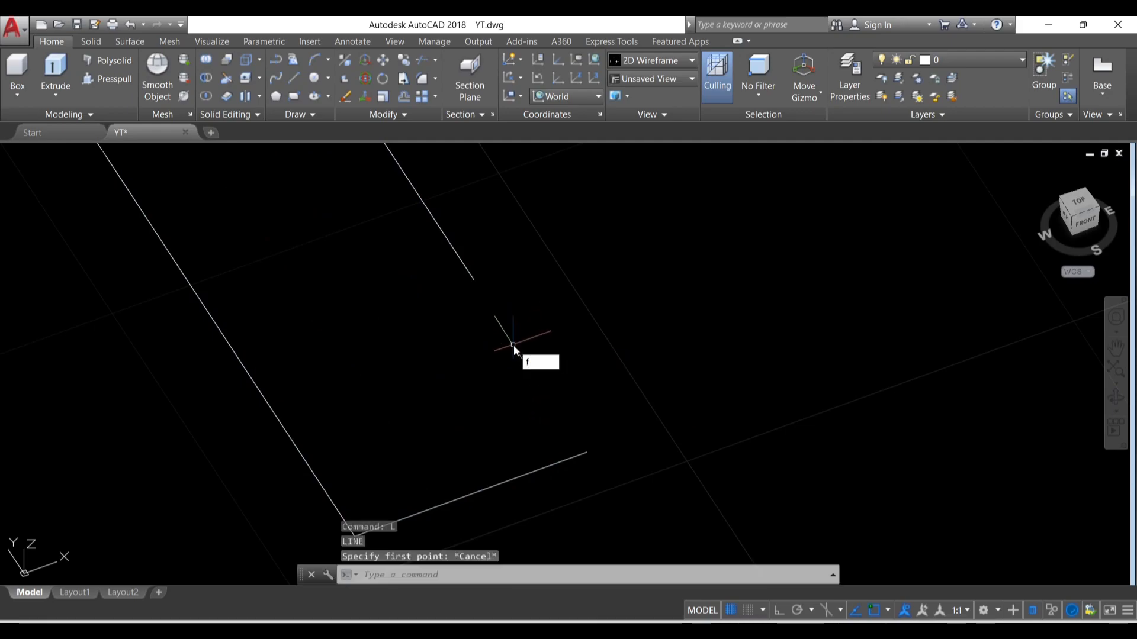
pyautogui.press('Return')
pyautogui.click(470, 277)
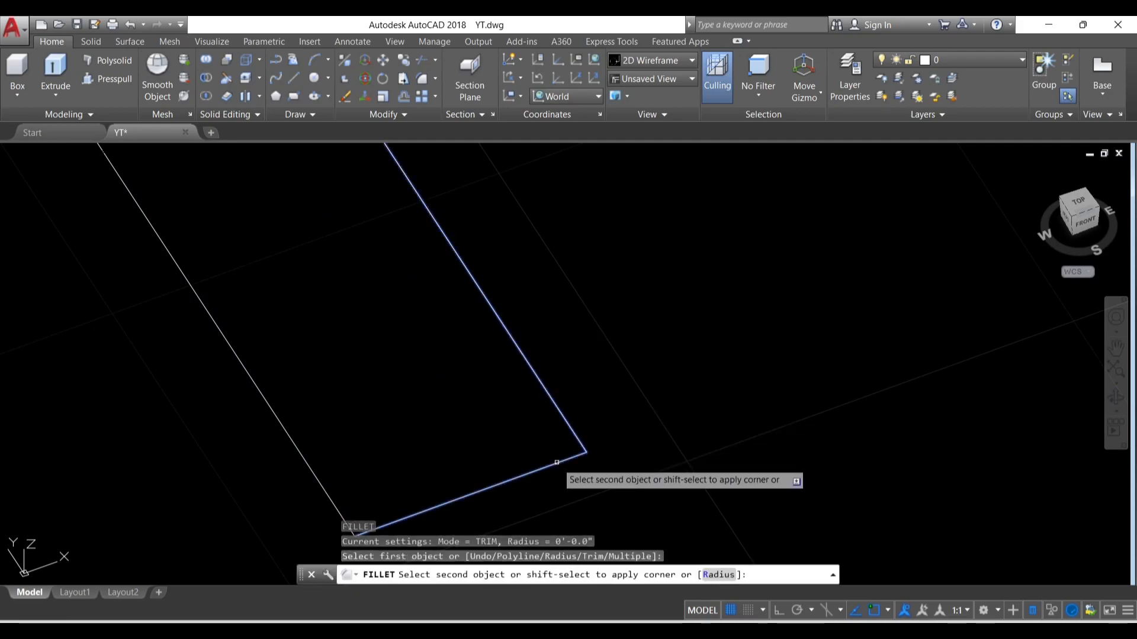
pyautogui.click(557, 462)
pyautogui.scroll(-8, 554, 450)
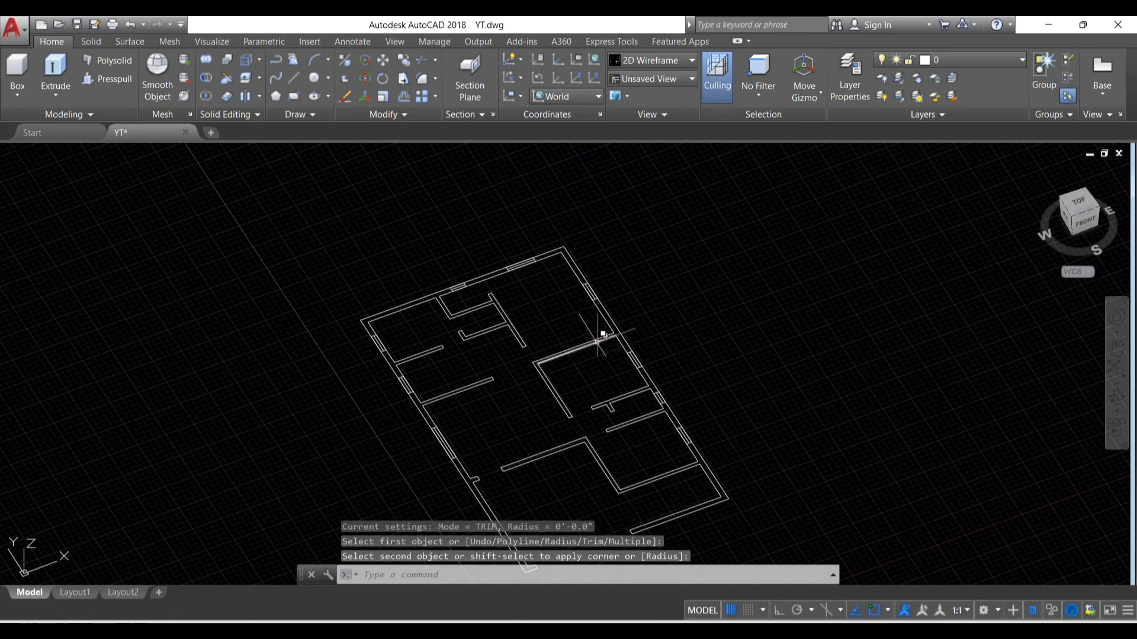
# Step: Erase the short leftover line segment at the outer corner of the central room's L-shaped partition
pyautogui.click(600, 342)
pyautogui.scroll(6, 579, 344)
pyautogui.press('Escape')
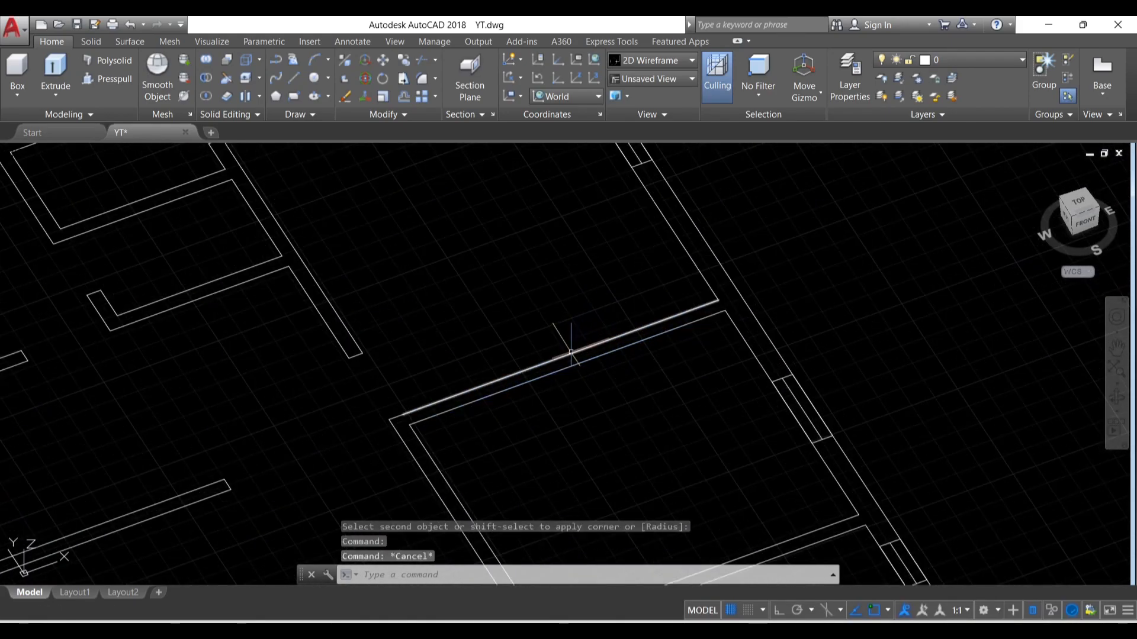
pyautogui.click(520, 373)
pyautogui.scroll(3, 414, 393)
pyautogui.moveTo(414, 393); pyautogui.dragTo(466, 313, button='middle')
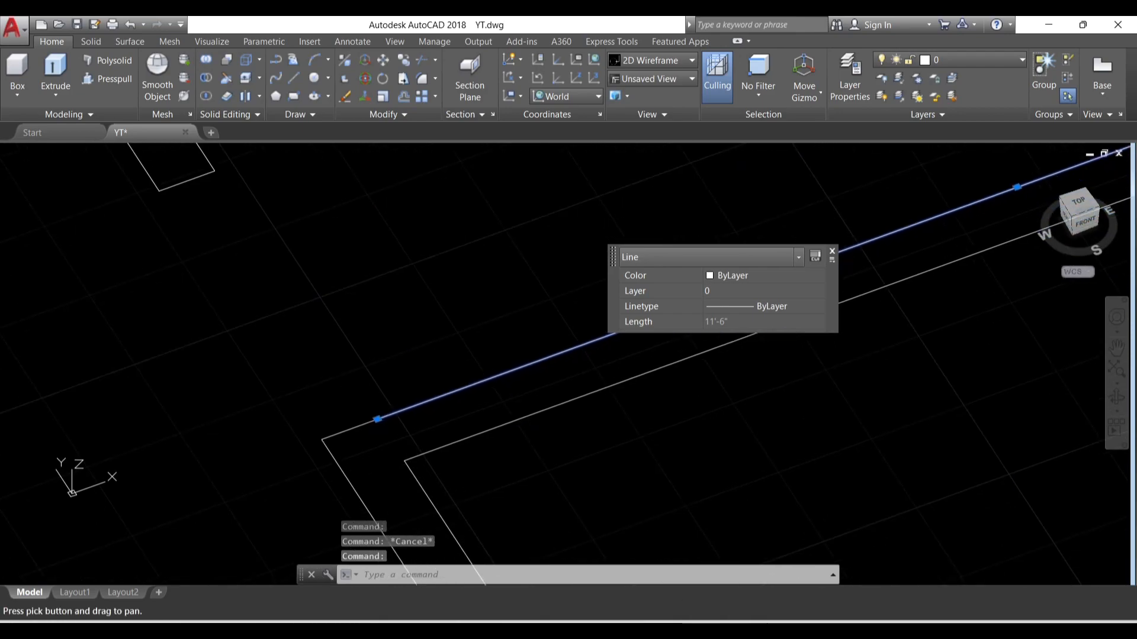
pyautogui.press('Escape')
pyautogui.click(349, 429)
pyautogui.press('Delete')
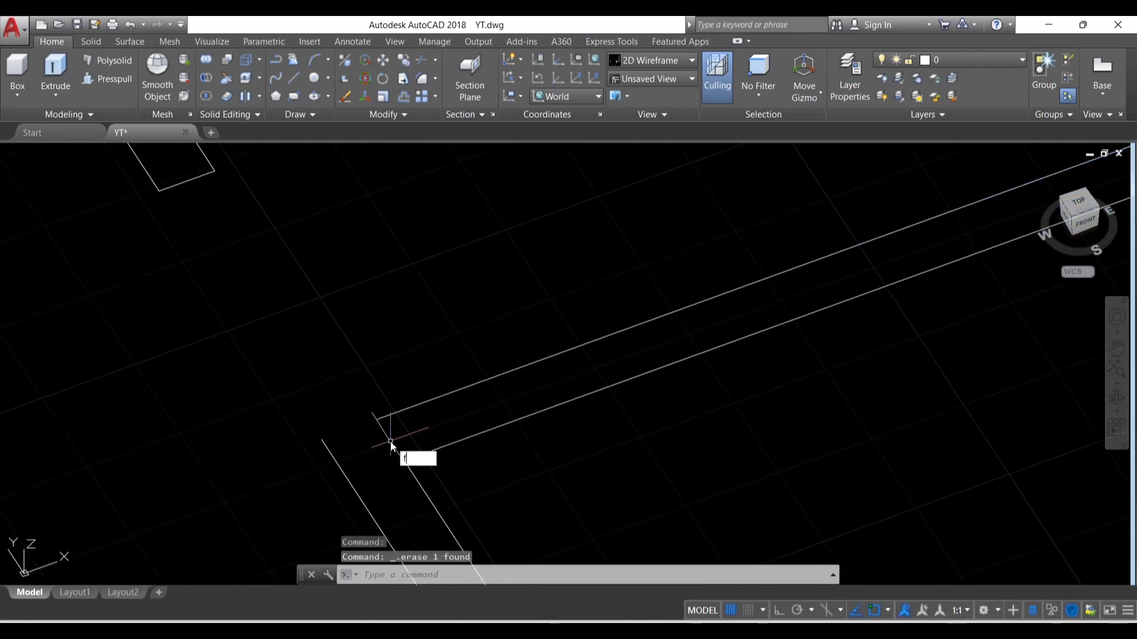
# Step: Fillet the two outer lines of the central room's L-shaped partition into a sharp corner
pyautogui.write('f')
pyautogui.press('Return')
pyautogui.click(343, 471)
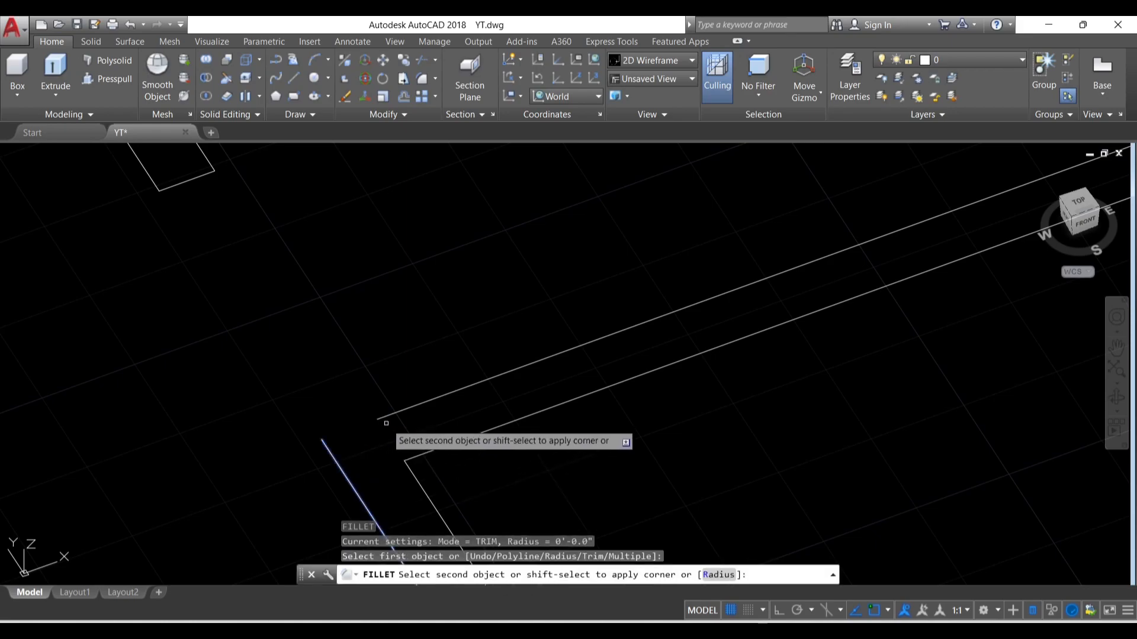
pyautogui.click(382, 418)
pyautogui.scroll(-3, 381, 418)
pyautogui.scroll(3, 302, 352)
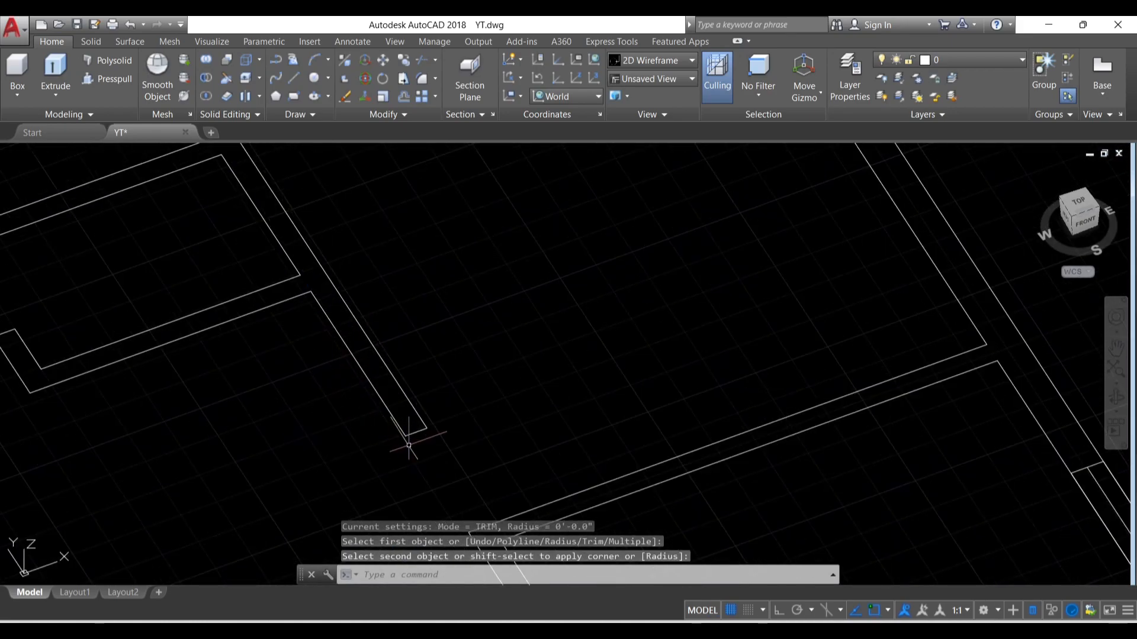
# Step: Examine the long partition beside the small rooms and both its ends for split or leftover segments
pyautogui.press('Escape')
pyautogui.press('Escape')
pyautogui.click(406, 394)
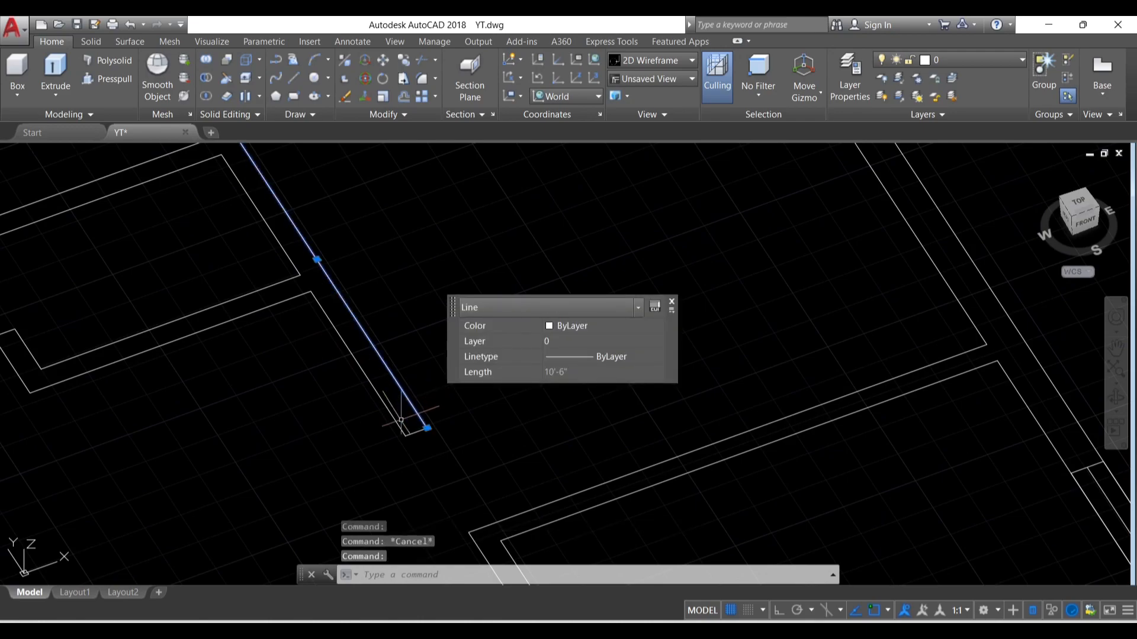
pyautogui.scroll(-3, 330, 317)
pyautogui.scroll(2, 381, 355)
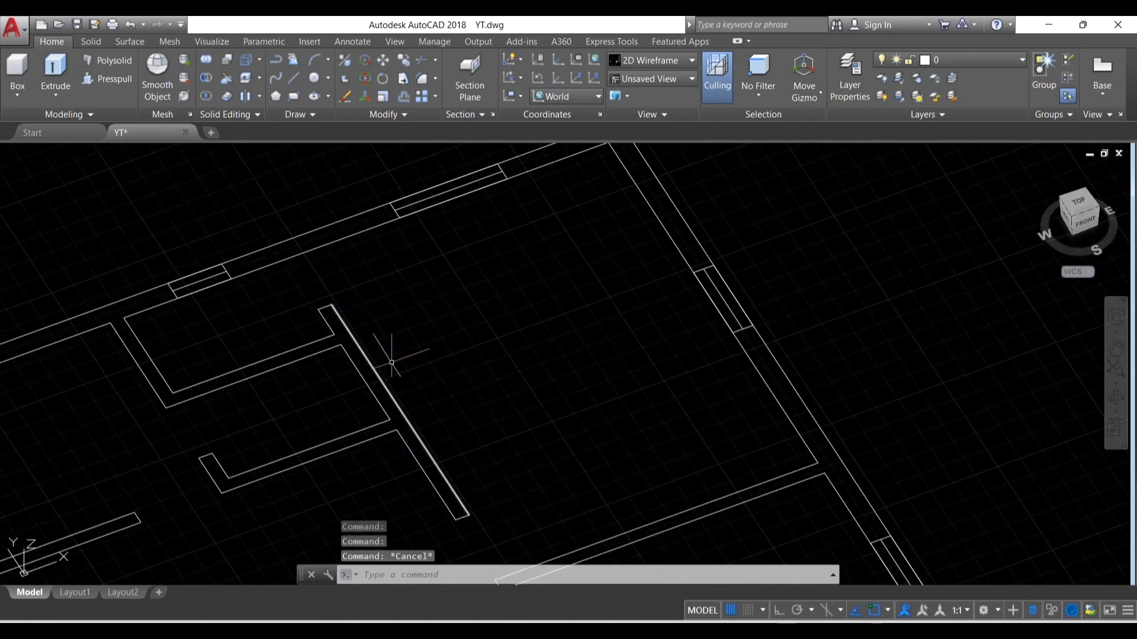
pyautogui.click(363, 379)
pyautogui.click(352, 377)
pyautogui.scroll(3, 352, 377)
pyautogui.press('Escape')
pyautogui.click(323, 257)
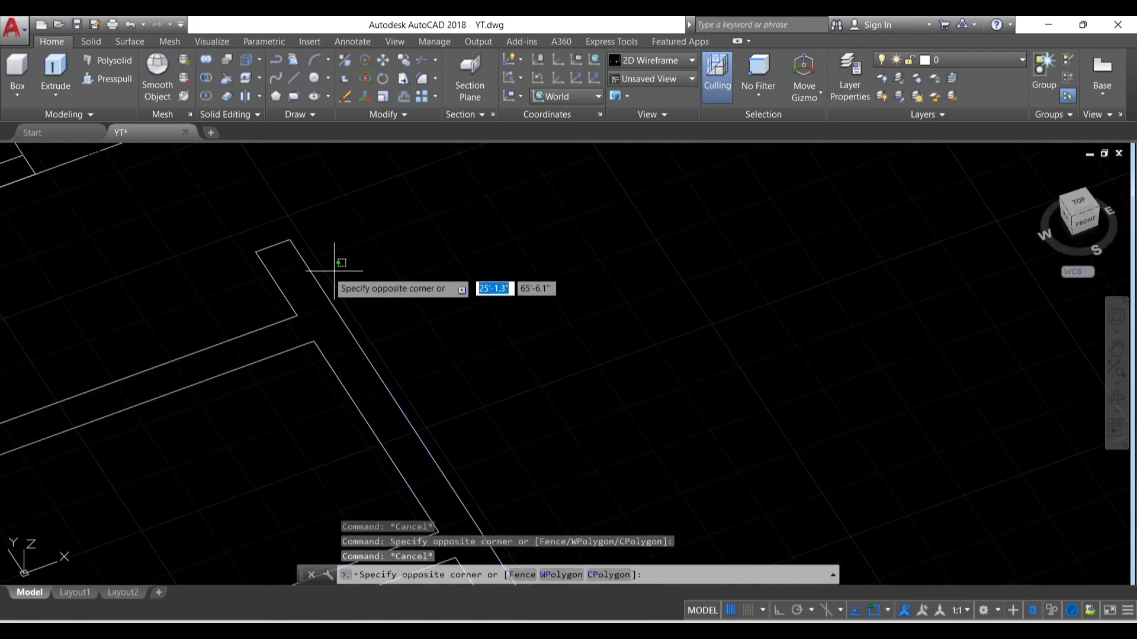
pyautogui.press('Escape')
pyautogui.click(291, 276)
pyautogui.scroll(-5, 292, 276)
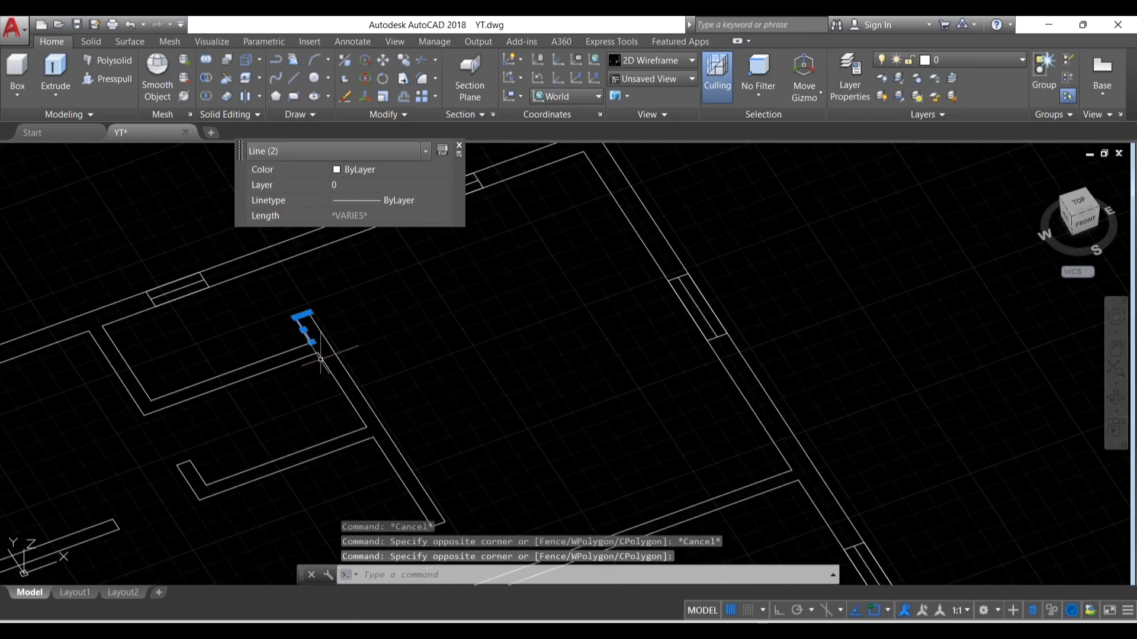
pyautogui.press('Escape')
pyautogui.moveTo(308, 307); pyautogui.dragTo(329, 276, button='middle')
pyautogui.scroll(-3, 328, 275)
pyautogui.moveTo(299, 381); pyautogui.dragTo(235, 286, button='middle')
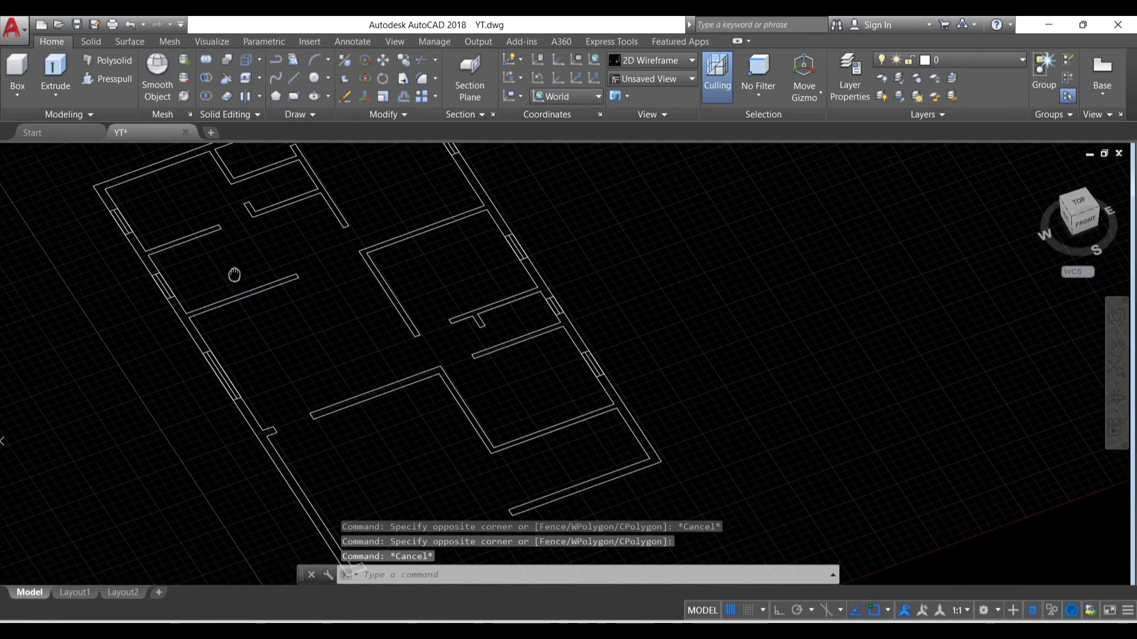
# Step: Examine the partitions in the front part of the plan for stray segments and open corners
pyautogui.click(343, 431)
pyautogui.click(347, 391)
pyautogui.scroll(2, 347, 391)
pyautogui.press('Escape')
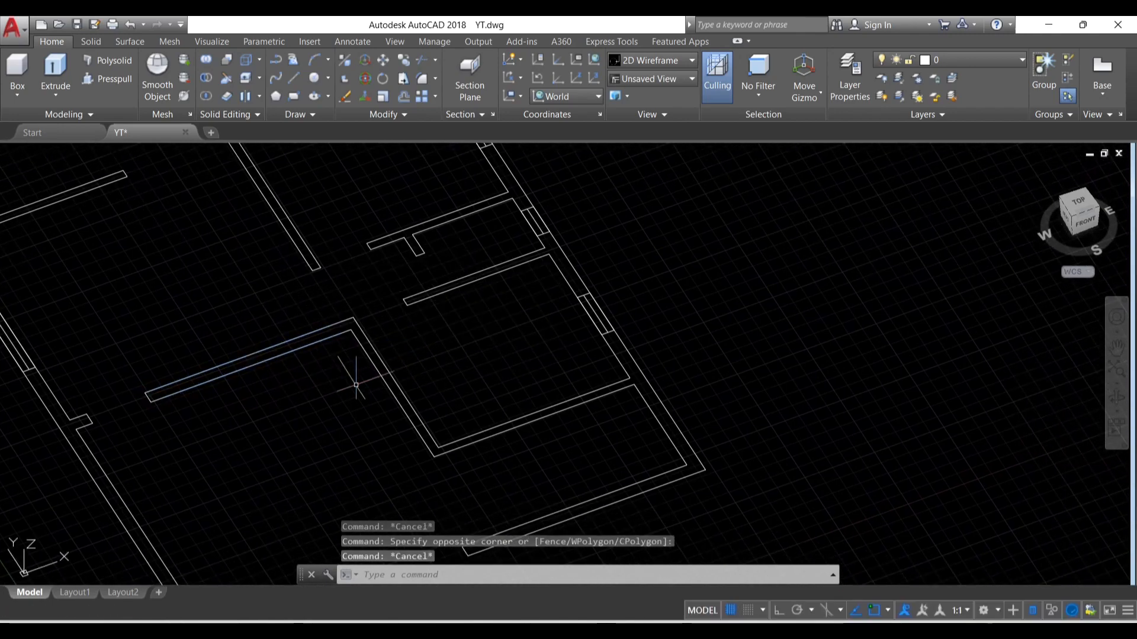
pyautogui.click(475, 468)
pyautogui.moveTo(476, 468); pyautogui.dragTo(363, 501, button='middle')
pyautogui.press('Escape')
pyautogui.click(320, 328)
pyautogui.moveTo(320, 329); pyautogui.dragTo(396, 358, button='middle')
pyautogui.press('Escape')
# Step: Select the whole floor plan and join its wall lines into polylines
pyautogui.scroll(-3, 471, 355)
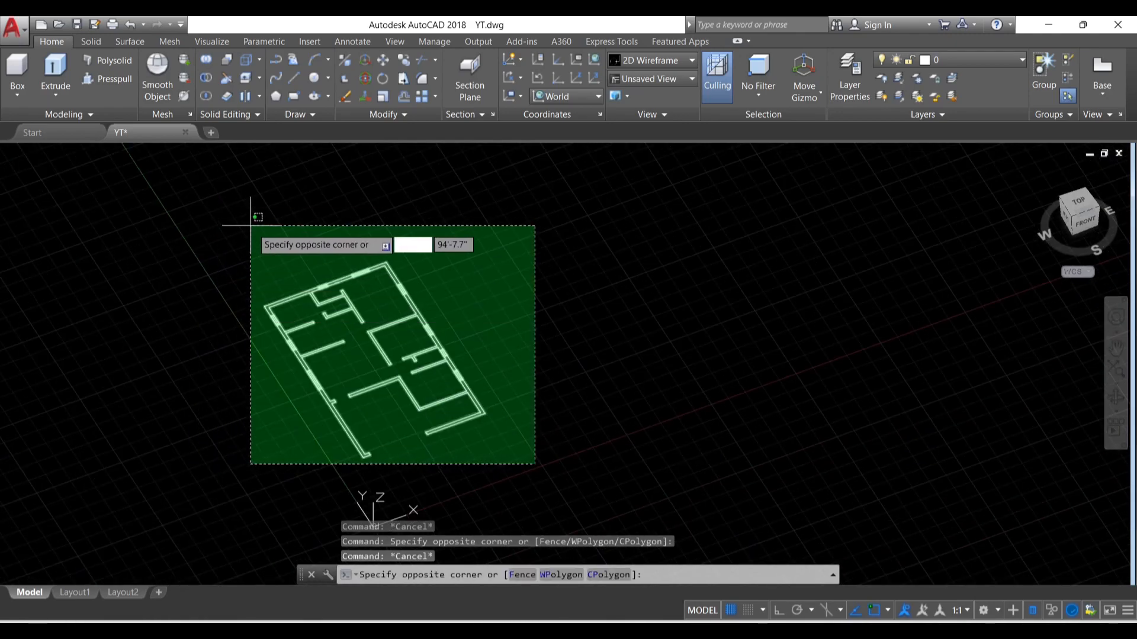
pyautogui.click(246, 233)
pyautogui.write('j')
pyautogui.press('Return')
# Step: Select the joined wall outline, examine its corners and partitions, and dismiss the quick properties display
pyautogui.scroll(5, 340, 369)
pyautogui.click(340, 368)
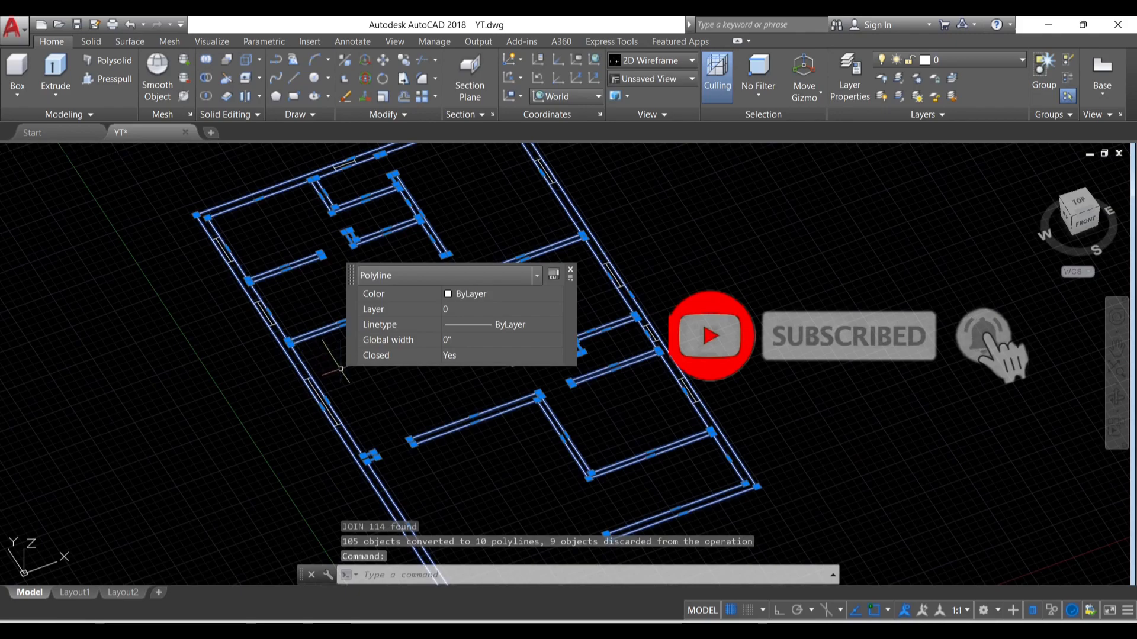
pyautogui.scroll(-2, 459, 424)
pyautogui.scroll(6, 292, 376)
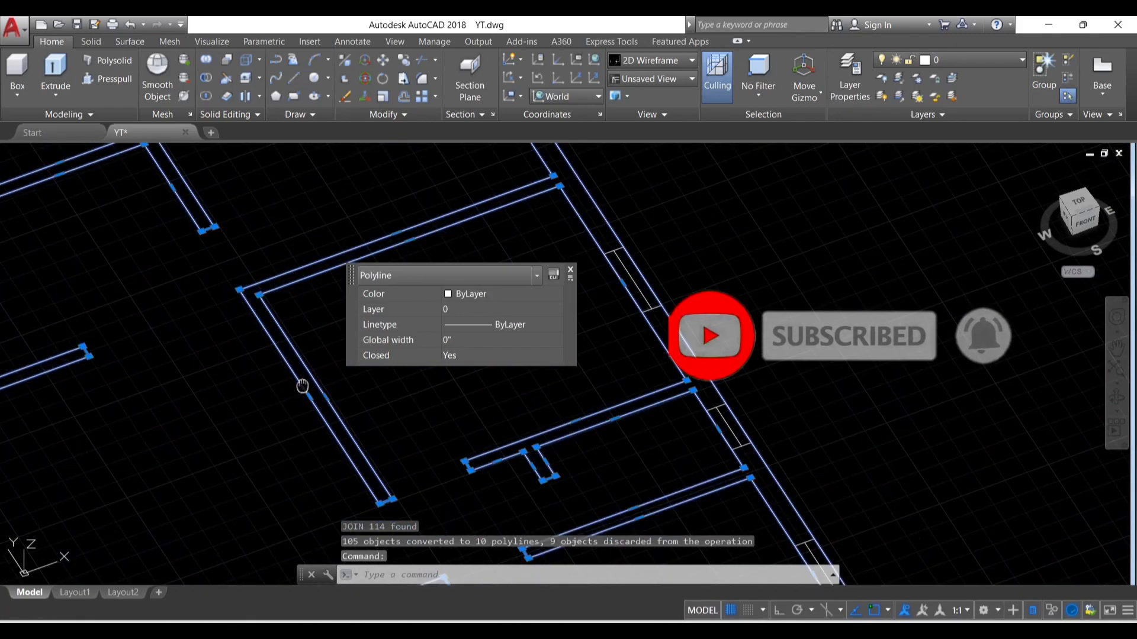
pyautogui.scroll(-3, 317, 393)
pyautogui.scroll(4, 279, 399)
pyautogui.moveTo(279, 398)
pyautogui.mouseDown(button='middle')
pyautogui.moveTo(241, 350)
pyautogui.moveTo(204, 337)
pyautogui.mouseUp(button='middle')
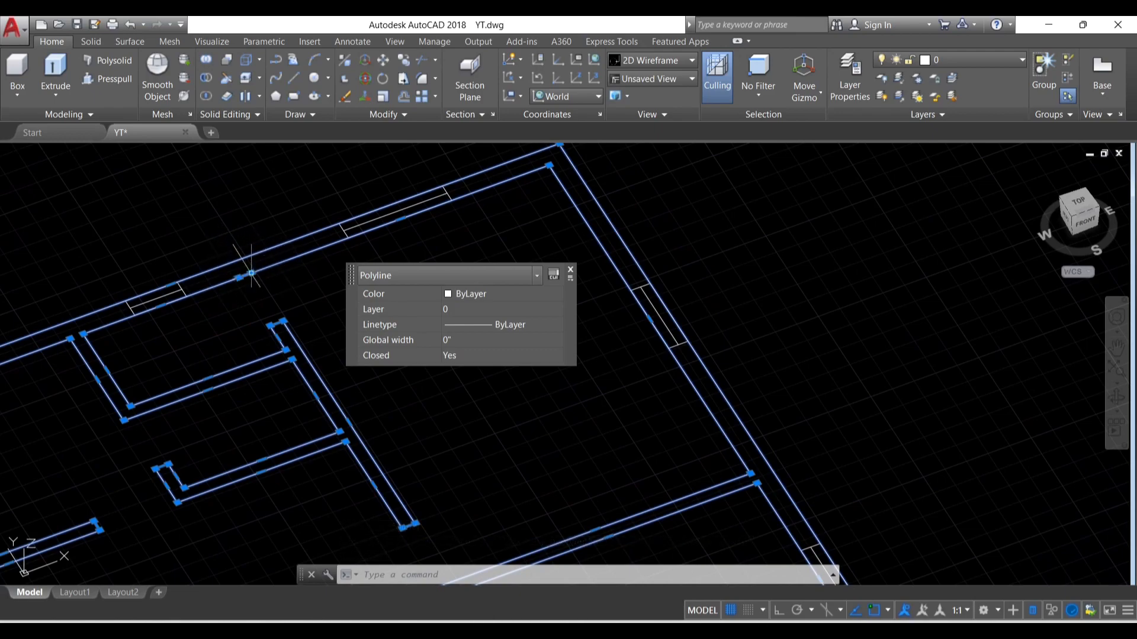
pyautogui.scroll(2, 251, 273)
pyautogui.scroll(-5, 220, 260)
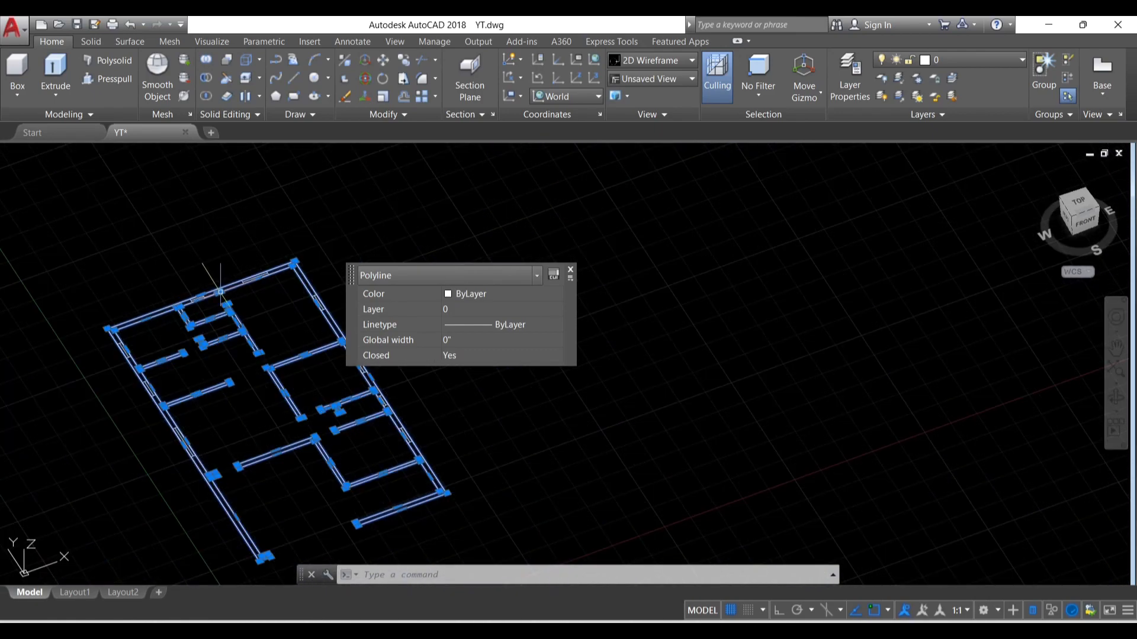
pyautogui.click(570, 272)
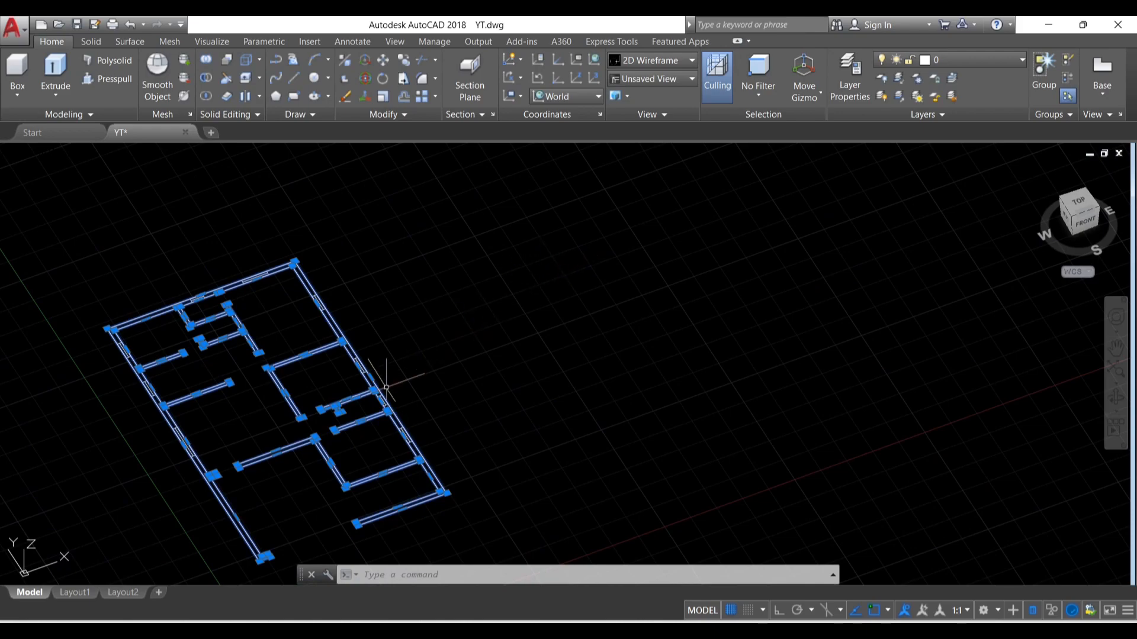
# Step: Examine the selected wall outline around the whole plan, including the back wall, partitions and window openings
pyautogui.scroll(5, 356, 385)
pyautogui.moveTo(475, 388)
pyautogui.mouseDown(button='middle')
pyautogui.moveTo(402, 357)
pyautogui.moveTo(469, 399)
pyautogui.moveTo(547, 532)
pyautogui.mouseUp(button='middle')
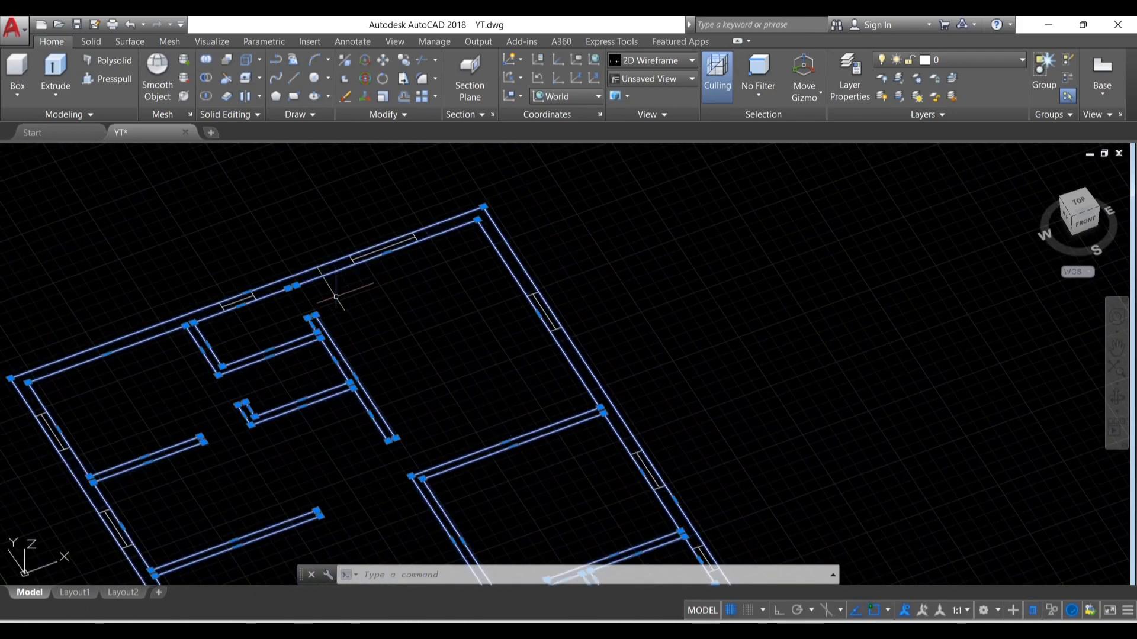
pyautogui.scroll(-4, 293, 279)
pyautogui.scroll(2, 260, 307)
pyautogui.scroll(2, 274, 438)
pyautogui.scroll(-2, 274, 438)
pyautogui.scroll(2, 233, 355)
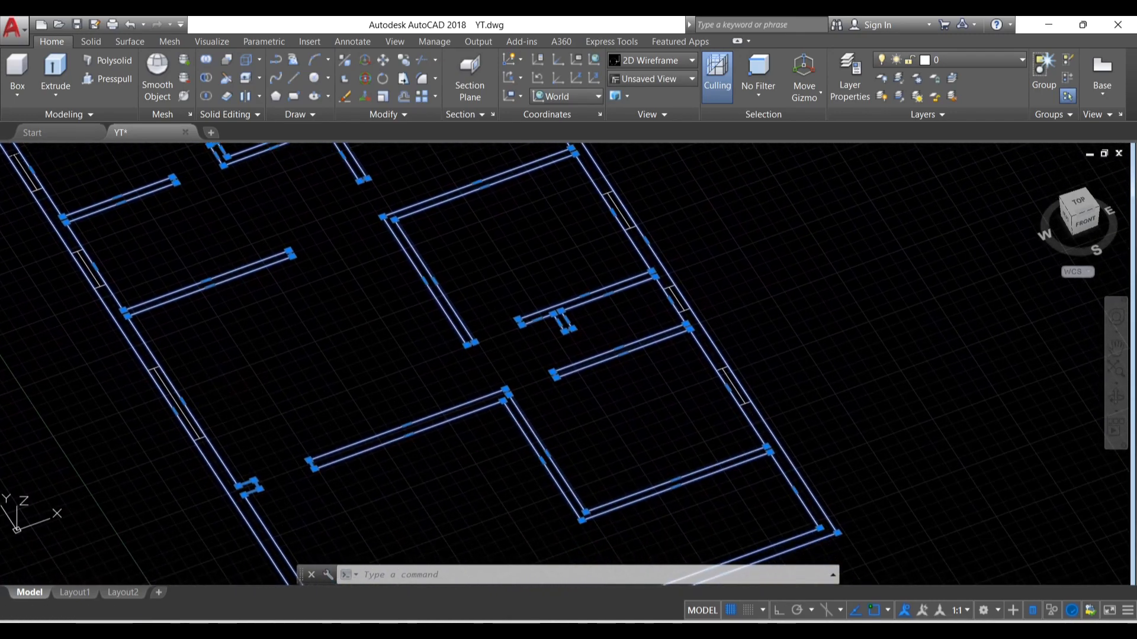
pyautogui.scroll(-2, 262, 437)
pyautogui.scroll(3, 231, 409)
pyautogui.moveTo(229, 411); pyautogui.dragTo(229, 462, button='middle')
pyautogui.moveTo(409, 359); pyautogui.dragTo(419, 442, button='middle')
pyautogui.scroll(-2, 423, 355)
pyautogui.scroll(2, 424, 355)
pyautogui.scroll(2, 603, 363)
pyautogui.moveTo(553, 300); pyautogui.dragTo(617, 414, button='middle')
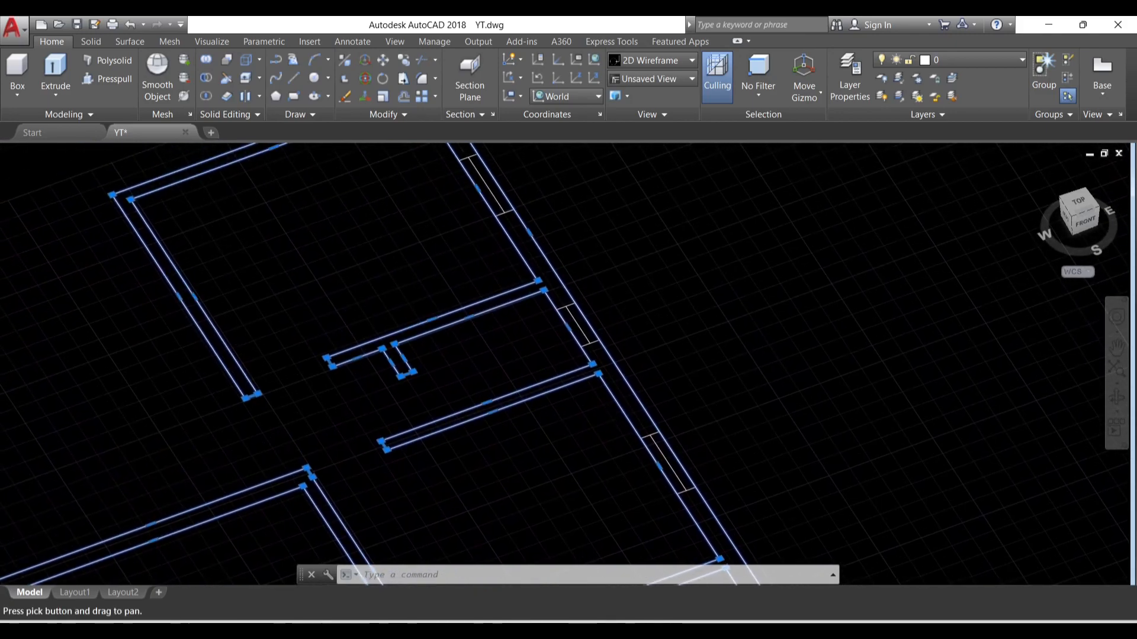
pyautogui.scroll(-3, 521, 406)
pyautogui.scroll(2, 445, 291)
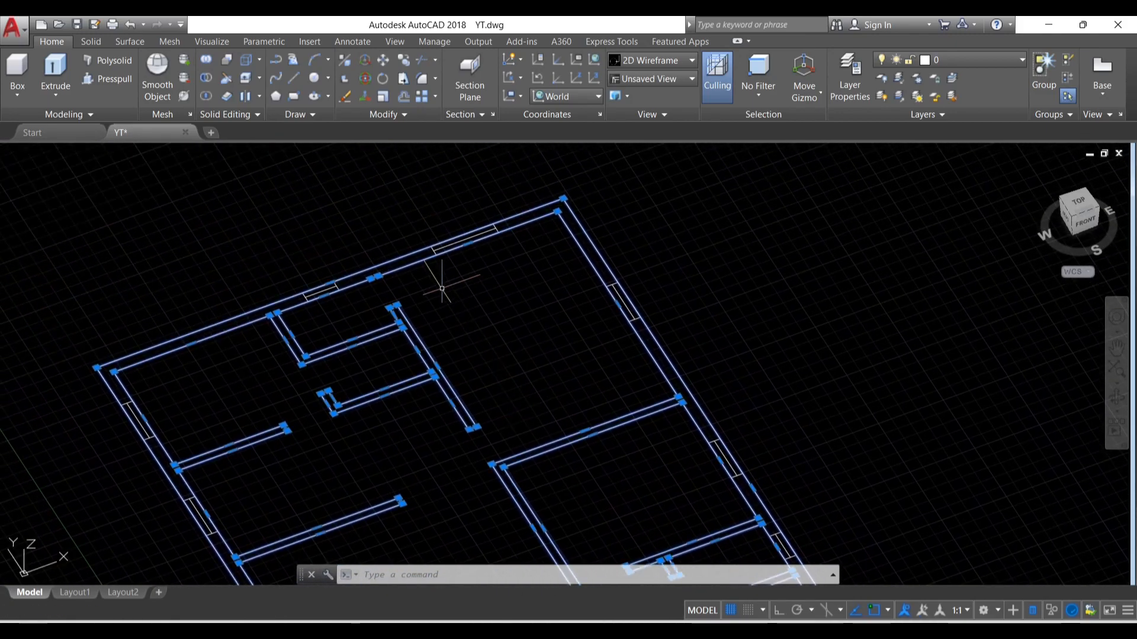
# Step: Explode the joined wall polylines picked with a crossing selection along the back wall
pyautogui.press('Escape')
pyautogui.click(464, 317)
pyautogui.click(326, 236)
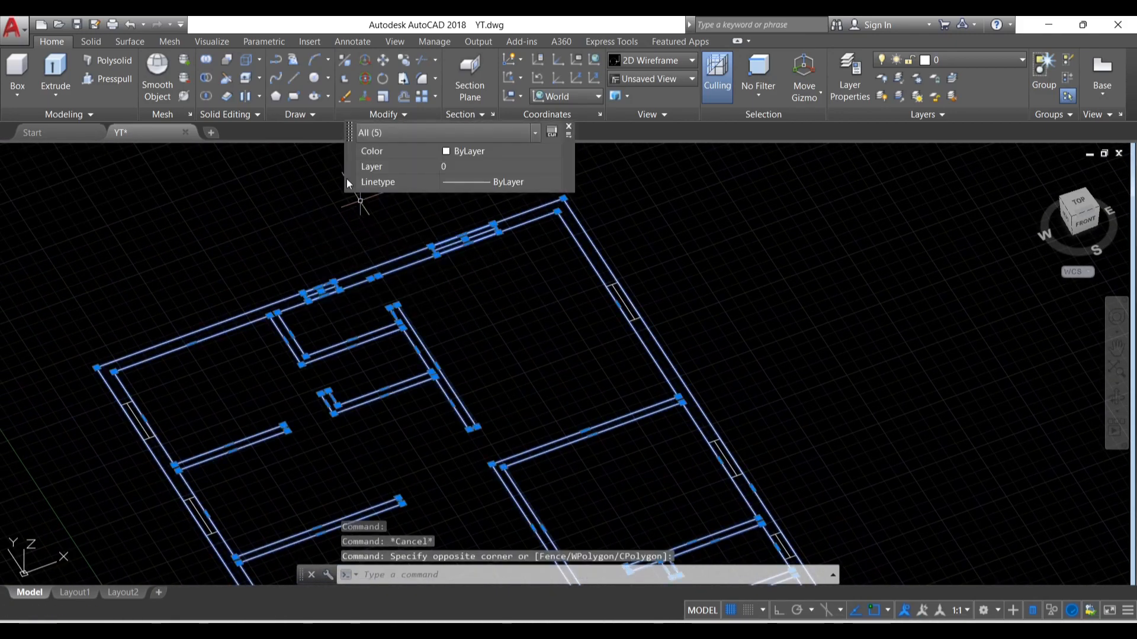
pyautogui.write('explo')
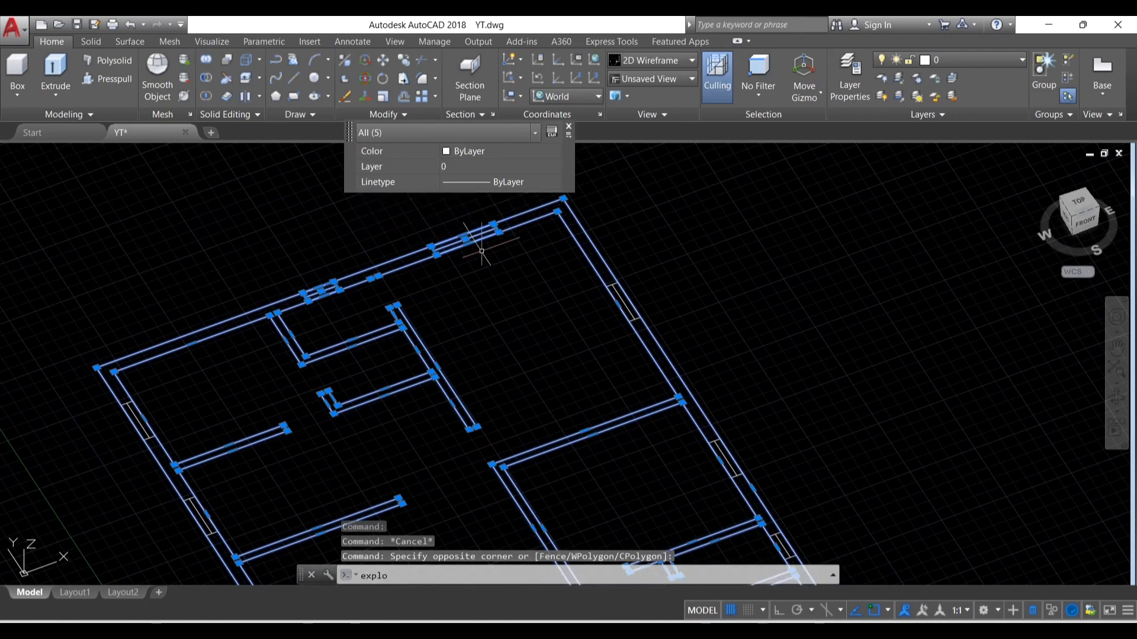
pyautogui.press('Escape')
pyautogui.write('exp')
pyautogui.press('Down')
pyautogui.press('Return')
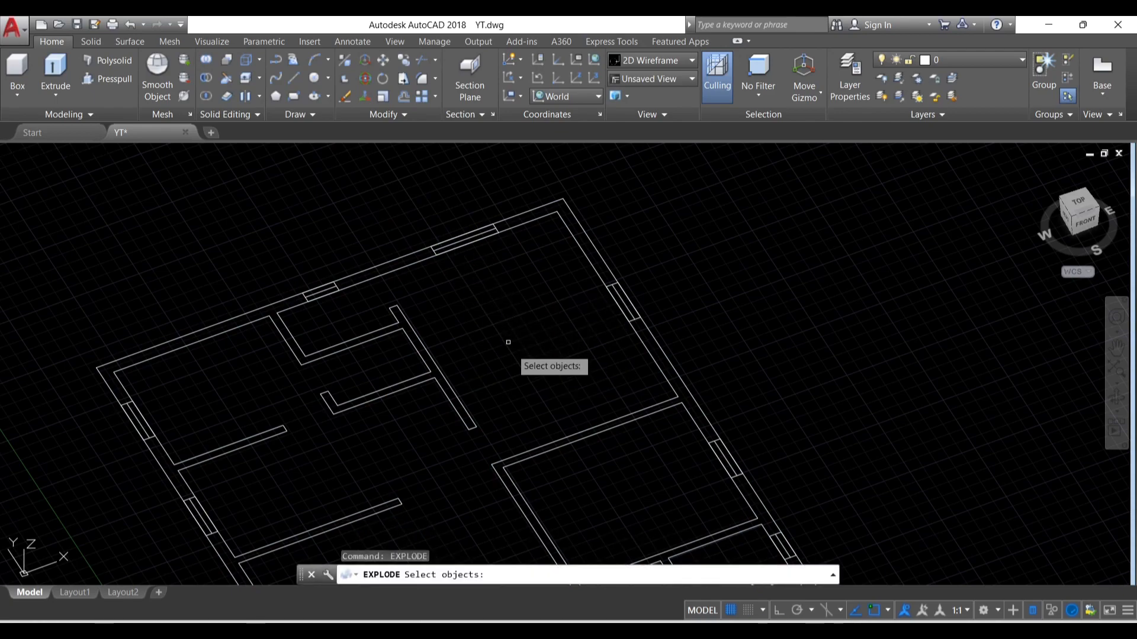
pyautogui.click(429, 294)
pyautogui.click(327, 227)
pyautogui.press('Return')
pyautogui.press('Return')
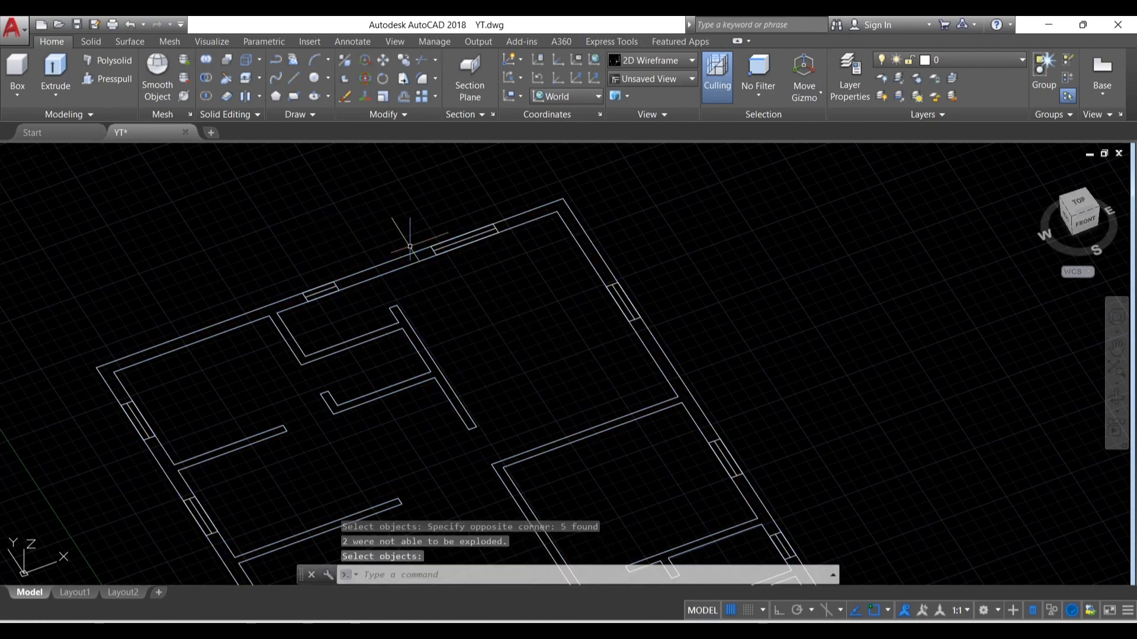
# Step: Erase the back wall's inner line in the corner room and the short segment adjoining its end
pyautogui.click(383, 274)
pyautogui.moveTo(381, 244)
pyautogui.mouseDown(button='middle')
pyautogui.moveTo(210, 283)
pyautogui.moveTo(207, 315)
pyautogui.mouseUp(button='middle')
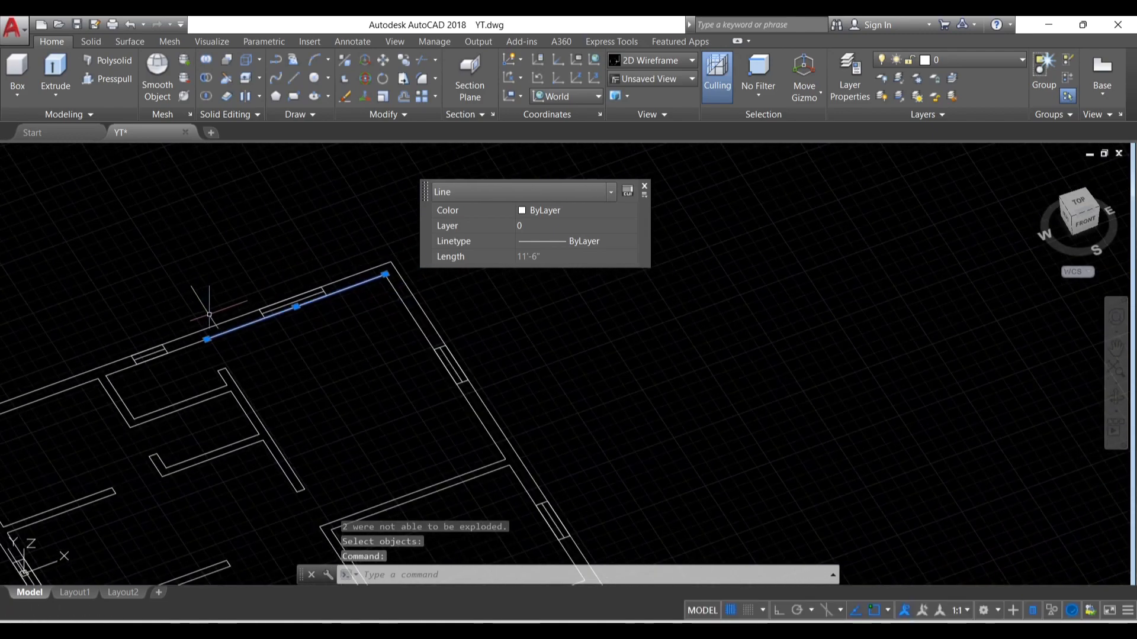
pyautogui.press('Delete')
pyautogui.click(202, 340)
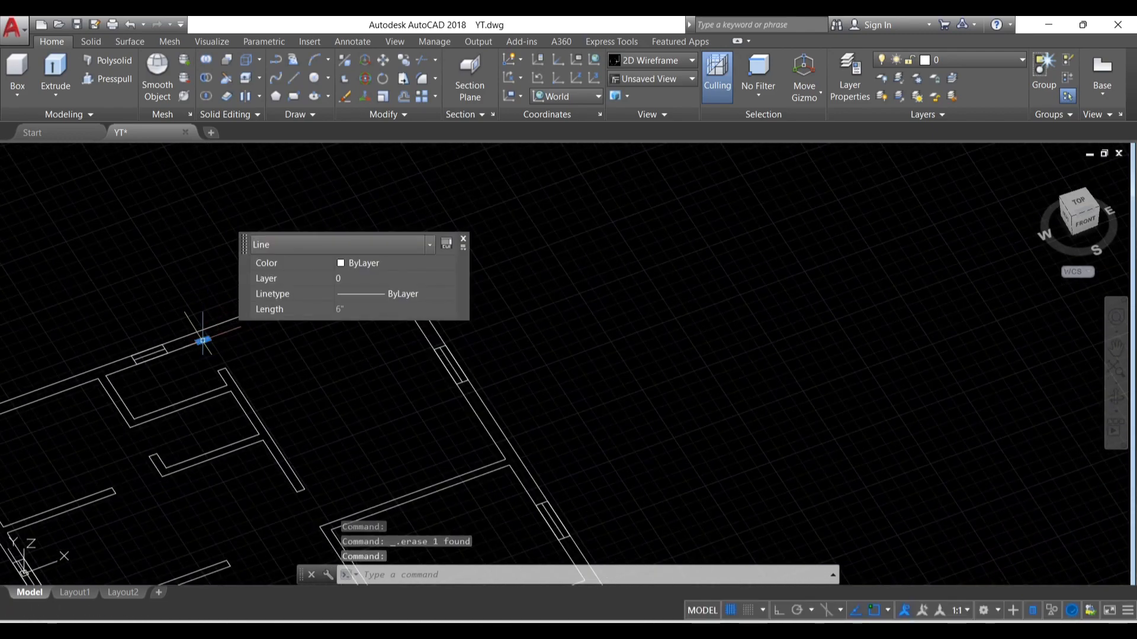
pyautogui.press('Escape')
# Step: Fillet the back wall's remaining inner line with the side wall's inner line into a sharp corner
pyautogui.scroll(2, 203, 339)
pyautogui.press('Return')
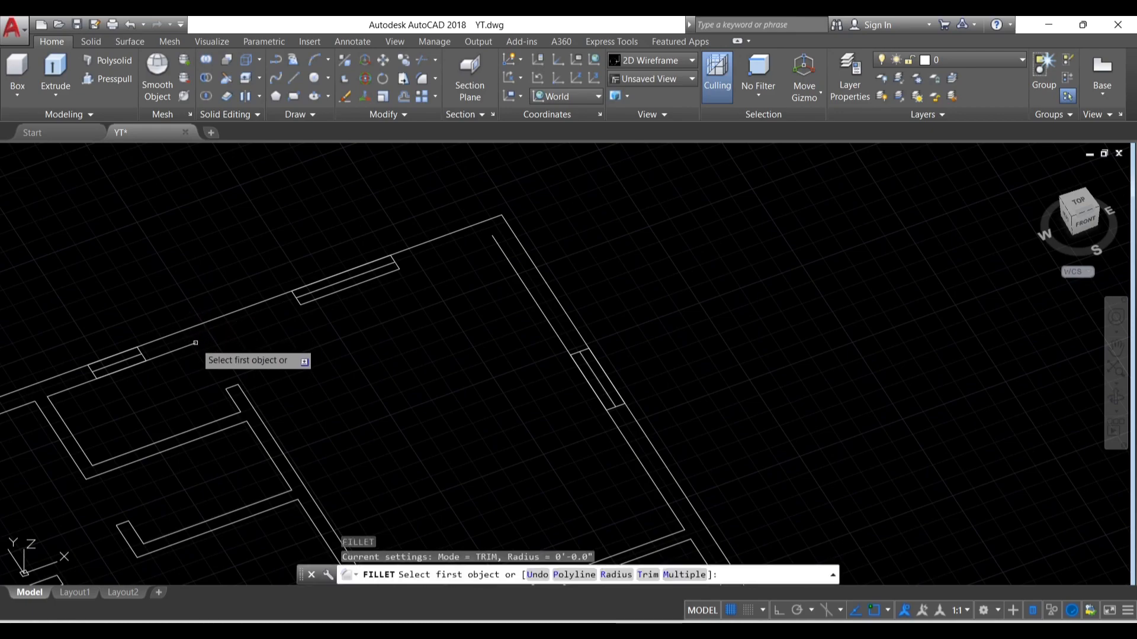
pyautogui.click(198, 342)
pyautogui.scroll(-6, 524, 286)
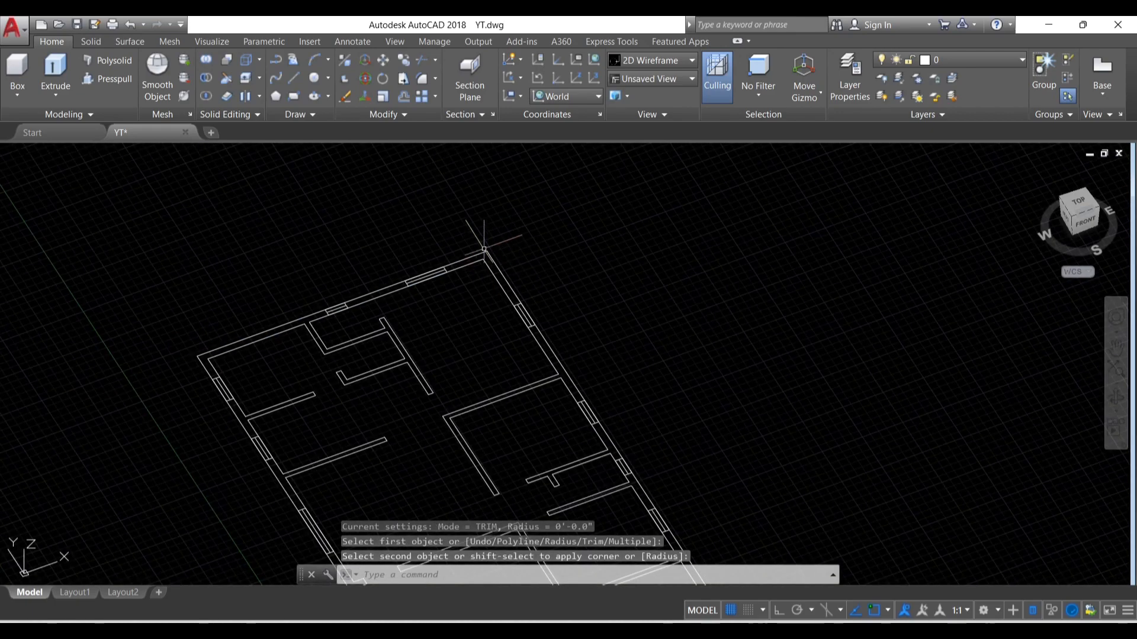
# Step: Select the entire cleaned-up floor plan and join its lines into polylines again
pyautogui.click(599, 438)
pyautogui.click(341, 234)
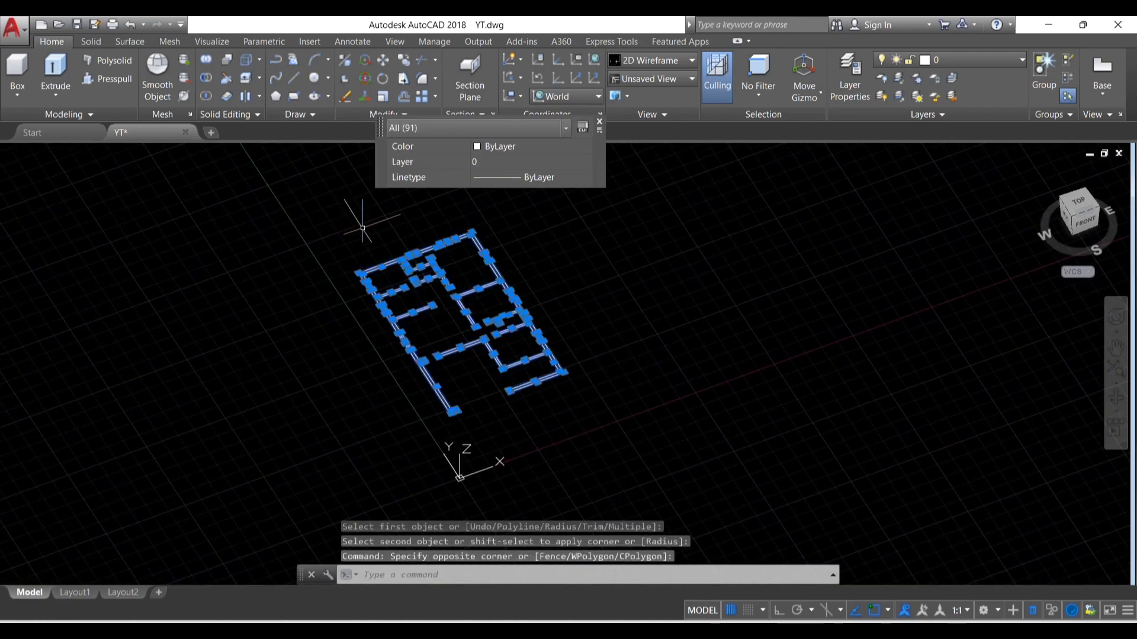
pyautogui.write('j')
pyautogui.press('Return')
pyautogui.scroll(3, 379, 240)
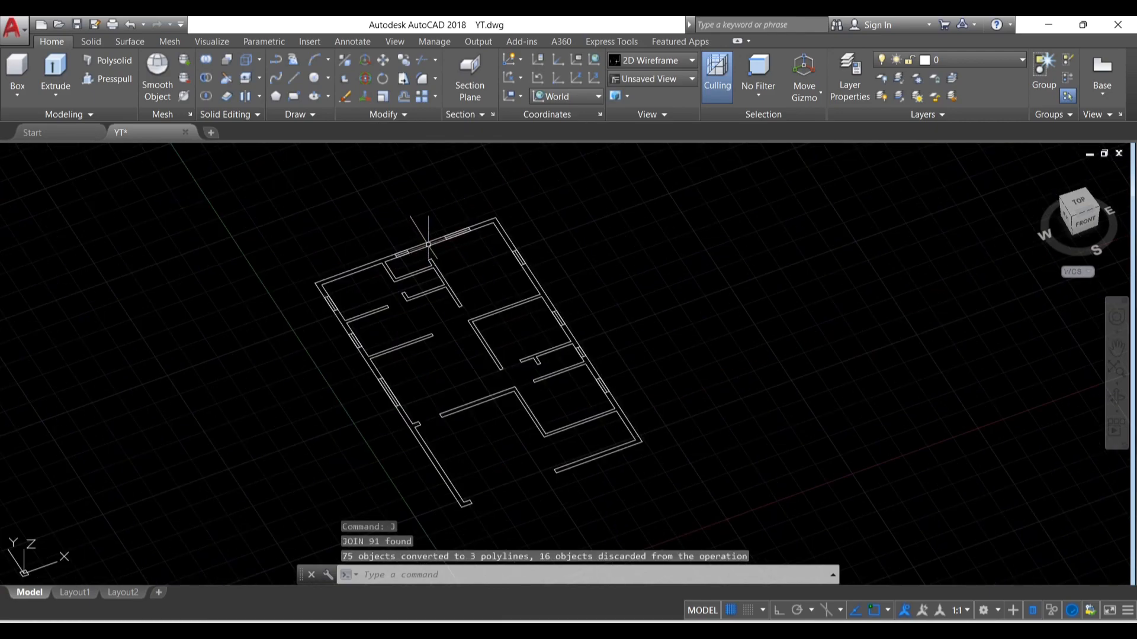
# Step: Select the rejoined wall outline and examine the back wall, partitions and corners for continuity
pyautogui.hotkey('ctrl', 'a')
pyautogui.scroll(5, 366, 244)
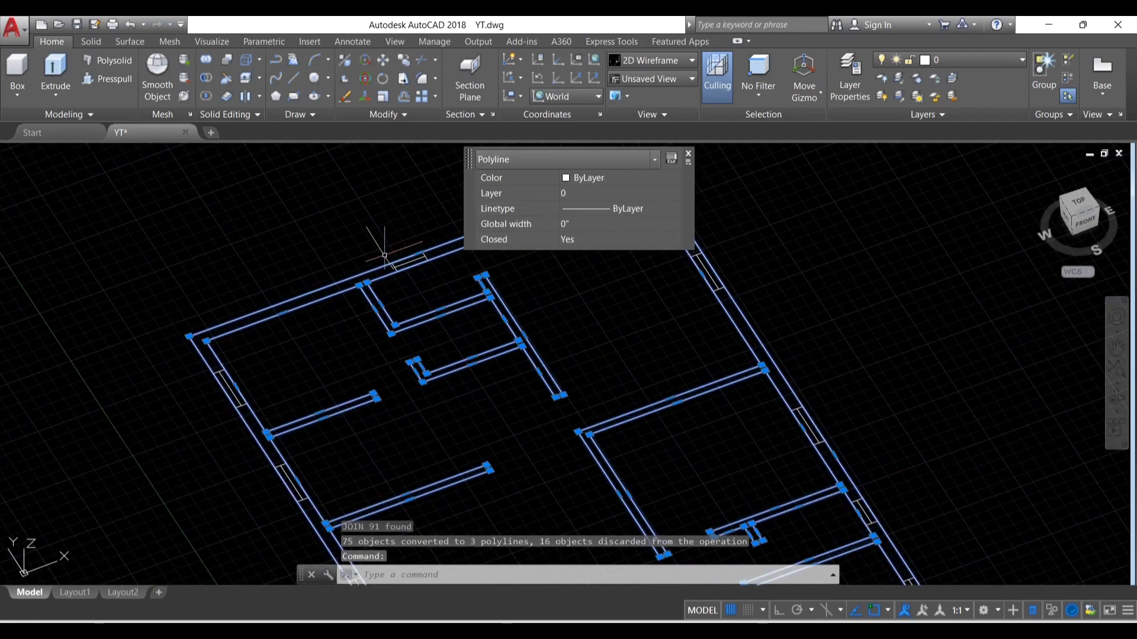
pyautogui.moveTo(373, 251); pyautogui.dragTo(295, 186, button='middle')
pyautogui.scroll(-2, 282, 278)
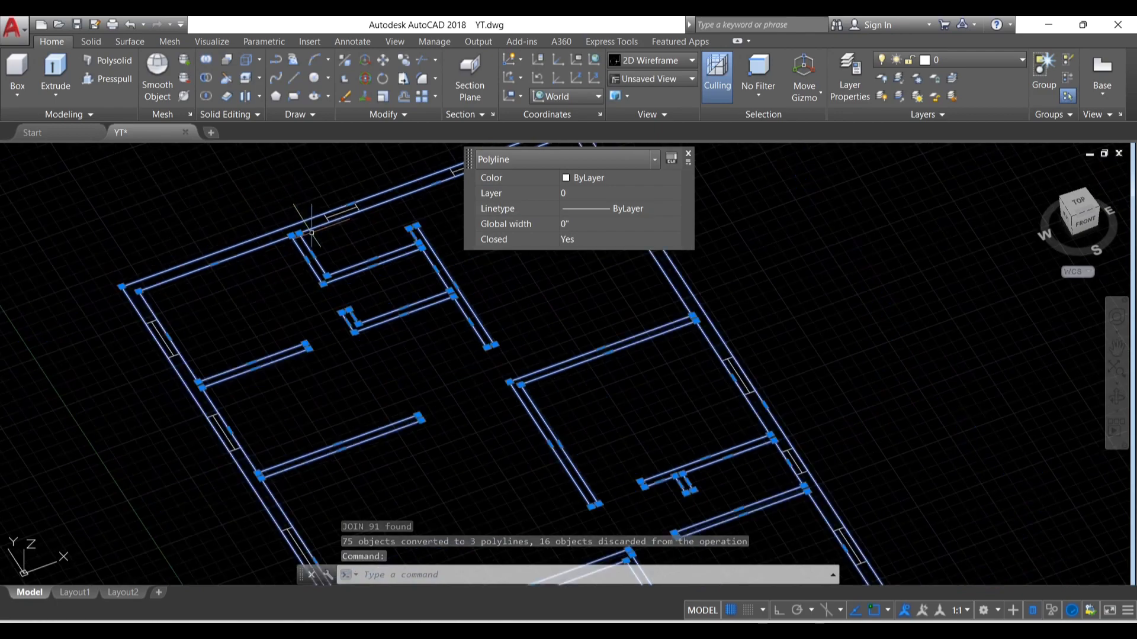
pyautogui.scroll(-2, 298, 300)
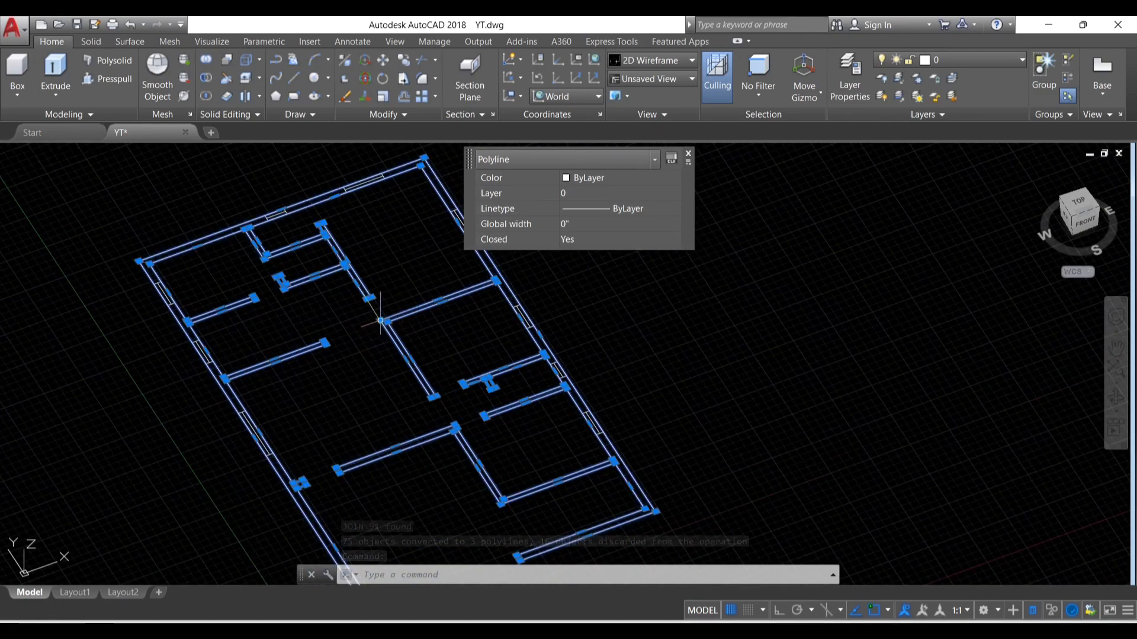
pyautogui.moveTo(380, 321); pyautogui.dragTo(365, 268, button='middle')
pyautogui.scroll(-2, 371, 283)
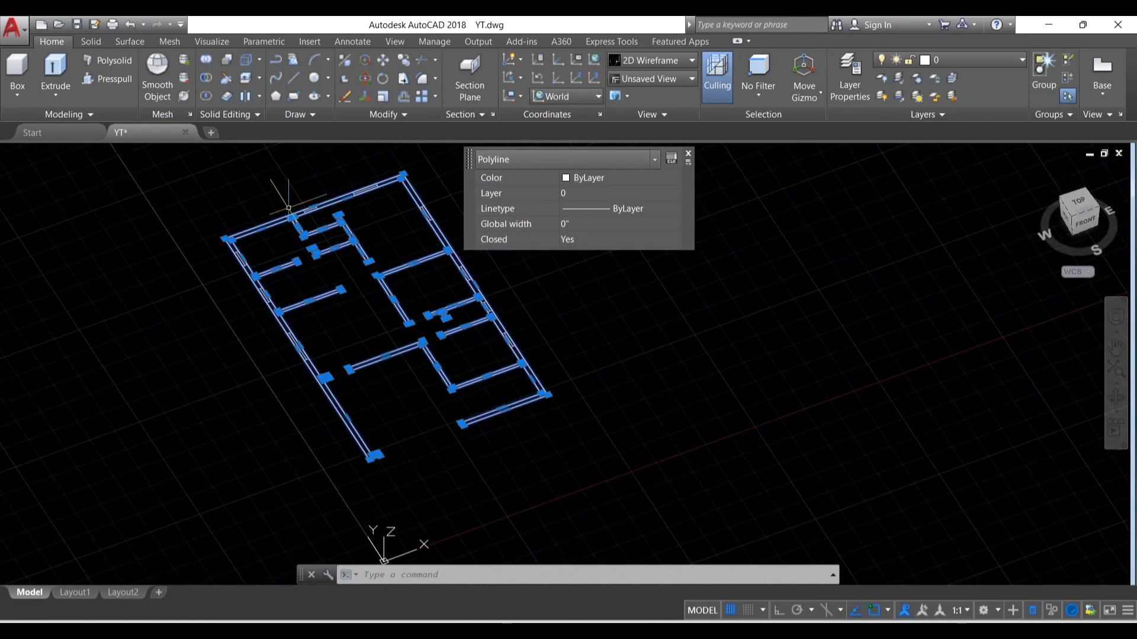
# Step: Extrude the closed wall polylines of the whole floor plan to a height of 10'
pyautogui.click(64, 70)
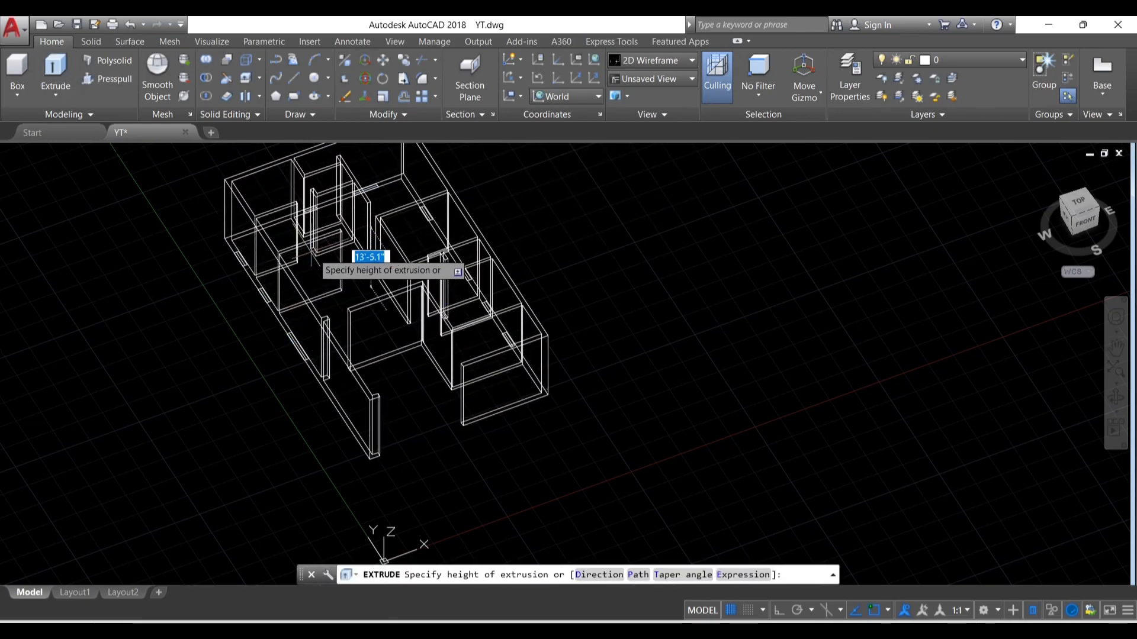
pyautogui.write("10'")
pyautogui.press('Return')
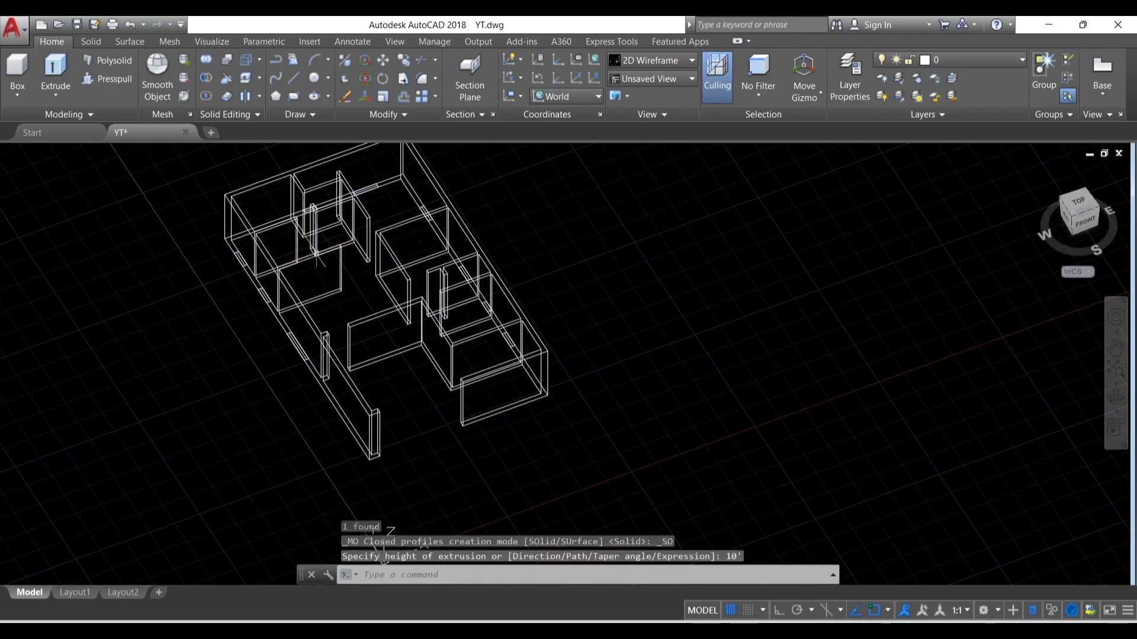
# Step: Display the extruded walls in the Realistic visual style
pyautogui.click(637, 58)
pyautogui.click(835, 100)
pyautogui.moveTo(431, 208)
pyautogui.keyDown('shift'); pyautogui.mouseDown(button='middle')
pyautogui.moveTo(475, 236)
pyautogui.moveTo(468, 228)
pyautogui.mouseUp(button='middle'); pyautogui.keyUp('shift')
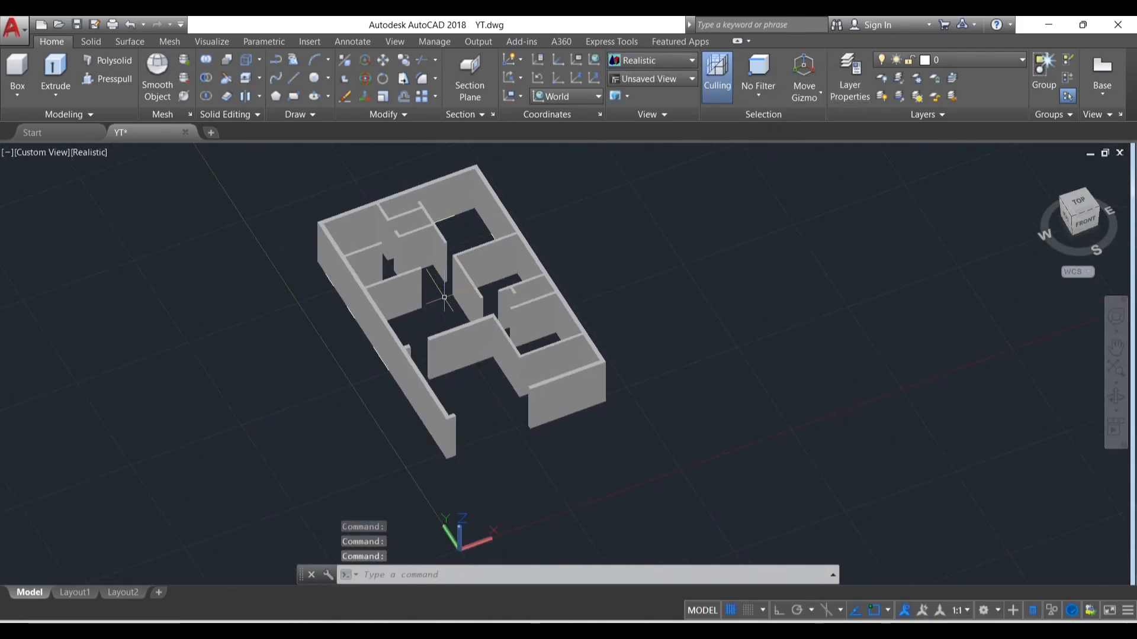
# Step: Draw a rectangle over the building's full footprint, from the back outer corner to the diagonally opposite front outer corner
pyautogui.keyDown('shift'); pyautogui.moveTo(446, 287); pyautogui.dragTo(415, 300, button='middle'); pyautogui.keyUp('shift')
pyautogui.scroll(-3, 378, 317)
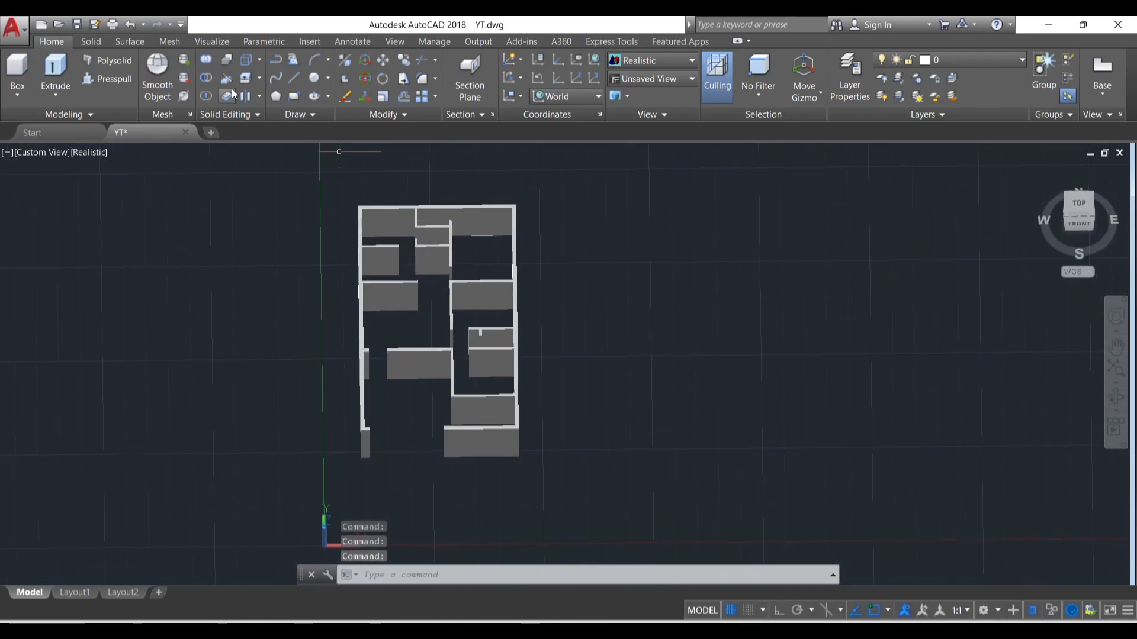
pyautogui.click(290, 99)
pyautogui.click(356, 207)
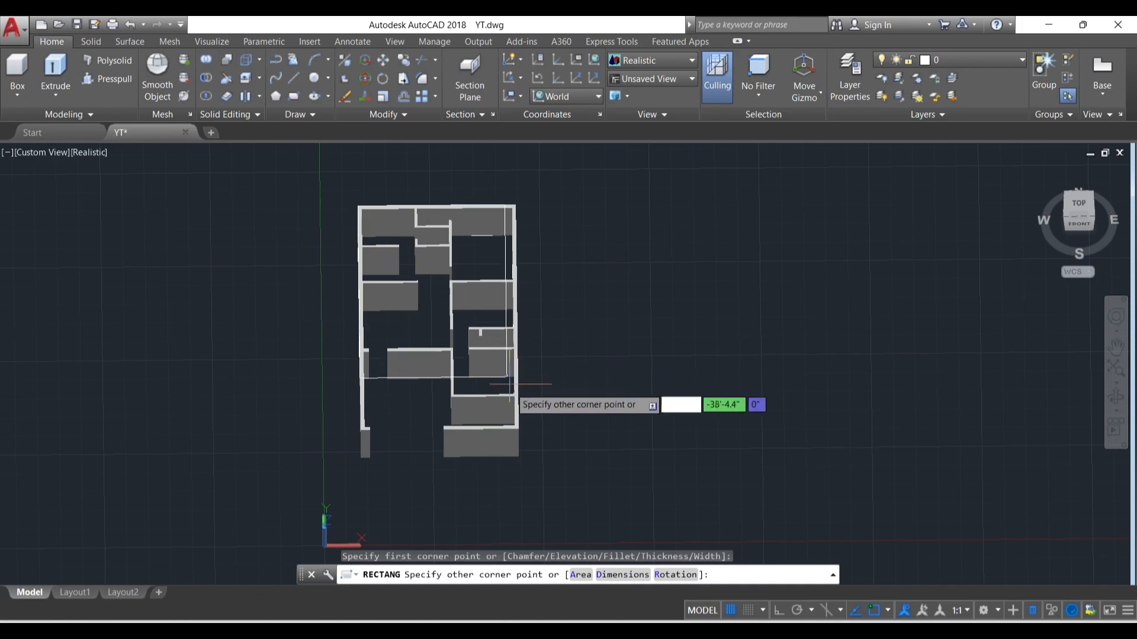
pyautogui.scroll(5, 515, 426)
pyautogui.scroll(3, 520, 429)
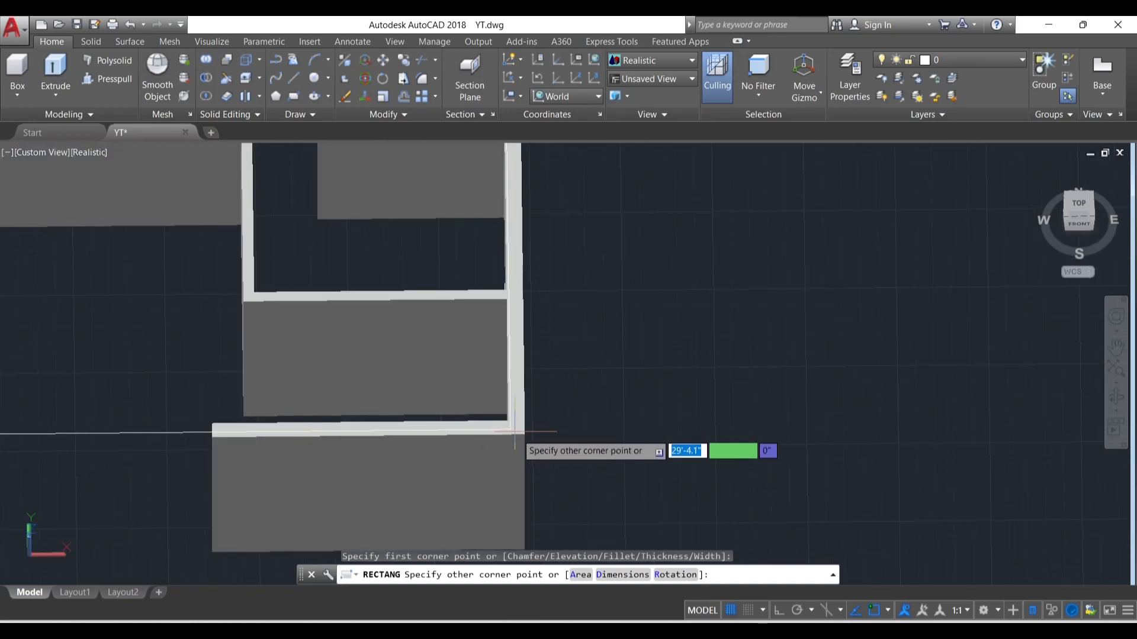
pyautogui.click(524, 434)
pyautogui.scroll(-5, 384, 400)
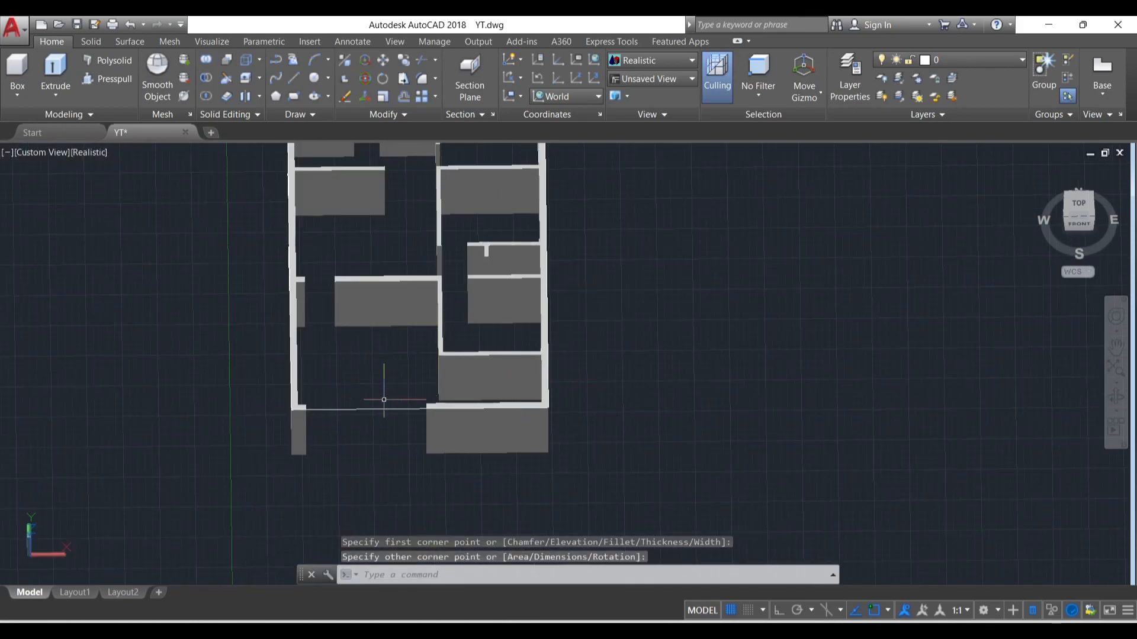
# Step: Extrude the footprint rectangle 1' to make a slab
pyautogui.click(378, 408)
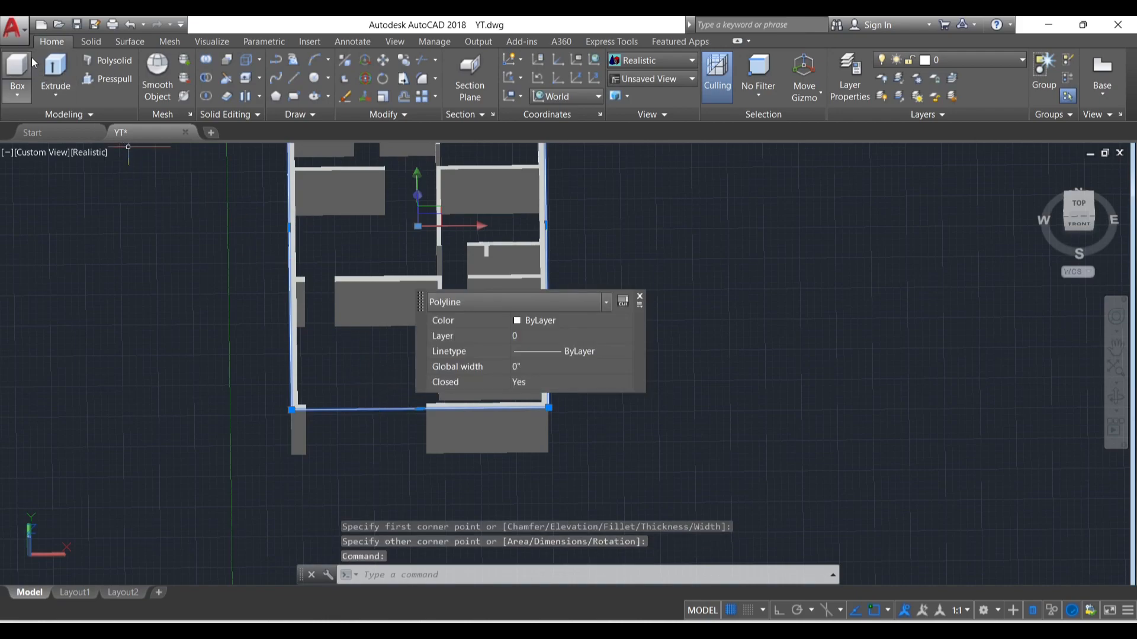
pyautogui.click(55, 68)
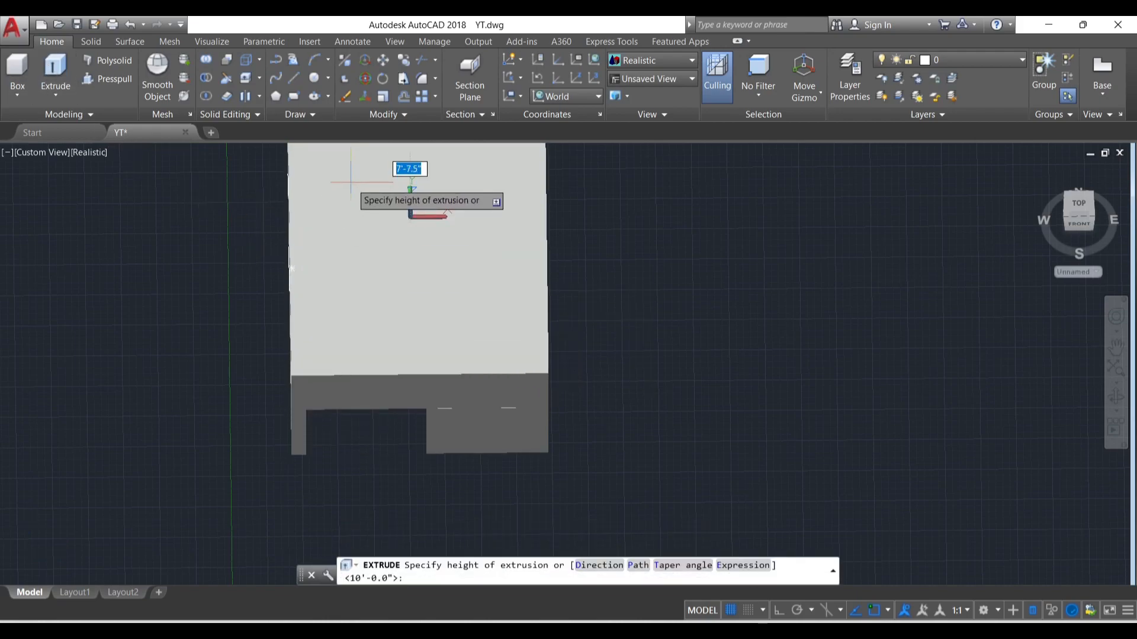
pyautogui.write("1'")
pyautogui.press('Return')
# Step: Select the slab solid on top of the walls and shift it straight down along the Z axis to below the walls
pyautogui.keyDown('shift'); pyautogui.moveTo(312, 336); pyautogui.dragTo(336, 262, button='middle'); pyautogui.keyUp('shift')
pyautogui.click(359, 264)
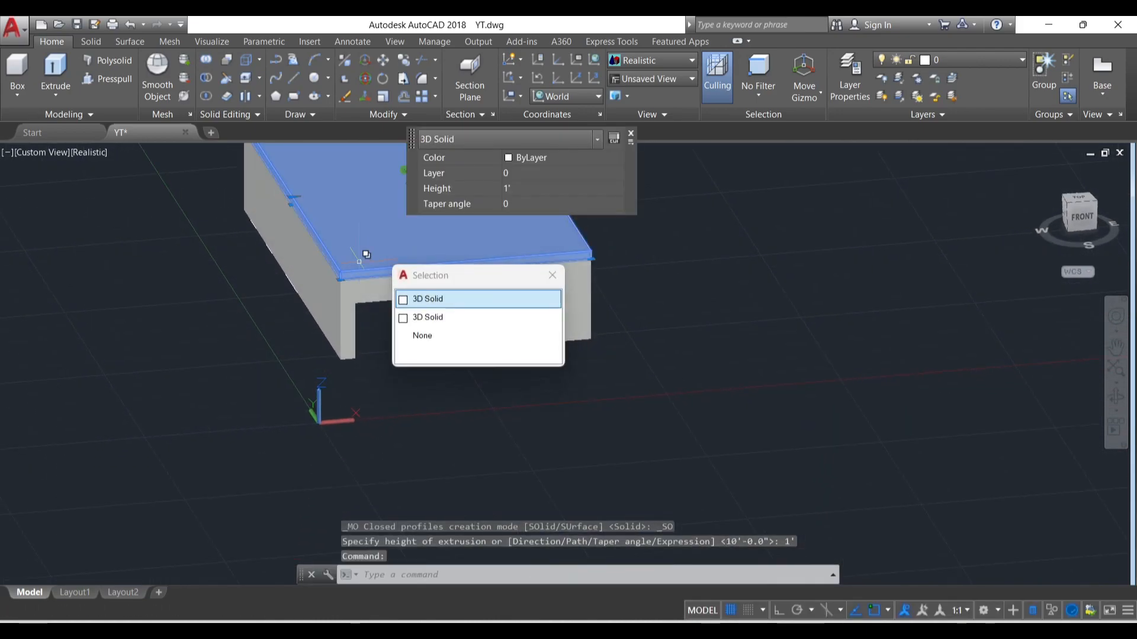
pyautogui.click(447, 300)
pyautogui.keyDown('shift'); pyautogui.moveTo(379, 284); pyautogui.dragTo(371, 257, button='middle'); pyautogui.keyUp('shift')
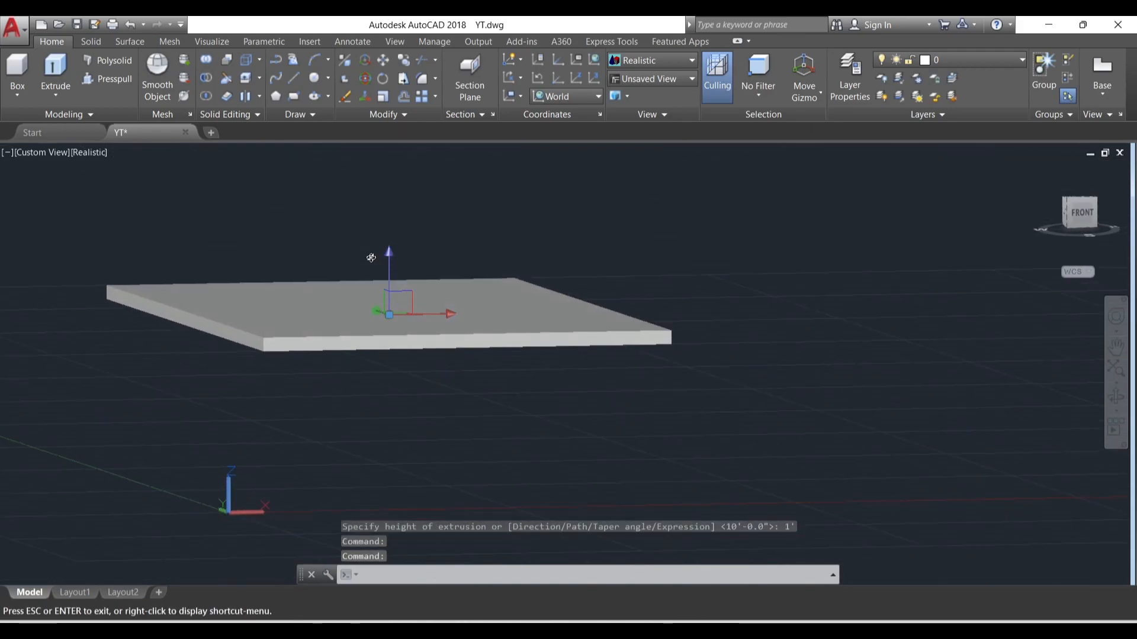
pyautogui.scroll(2, 389, 269)
pyautogui.scroll(-3, 388, 276)
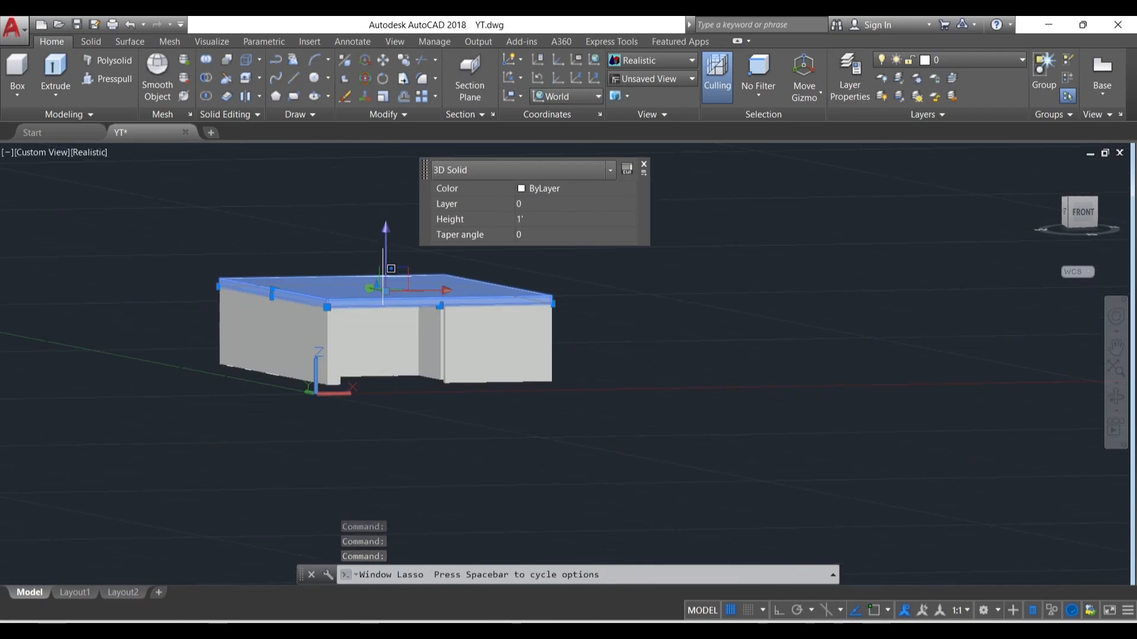
pyautogui.moveTo(384, 360); pyautogui.dragTo(382, 317)
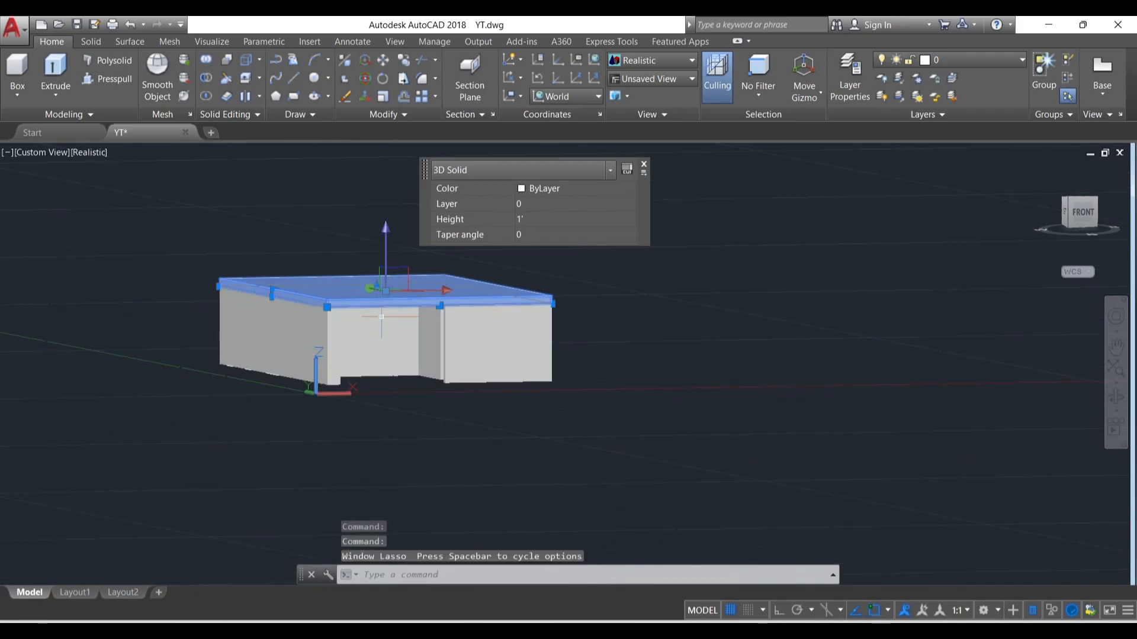
pyautogui.click(386, 229)
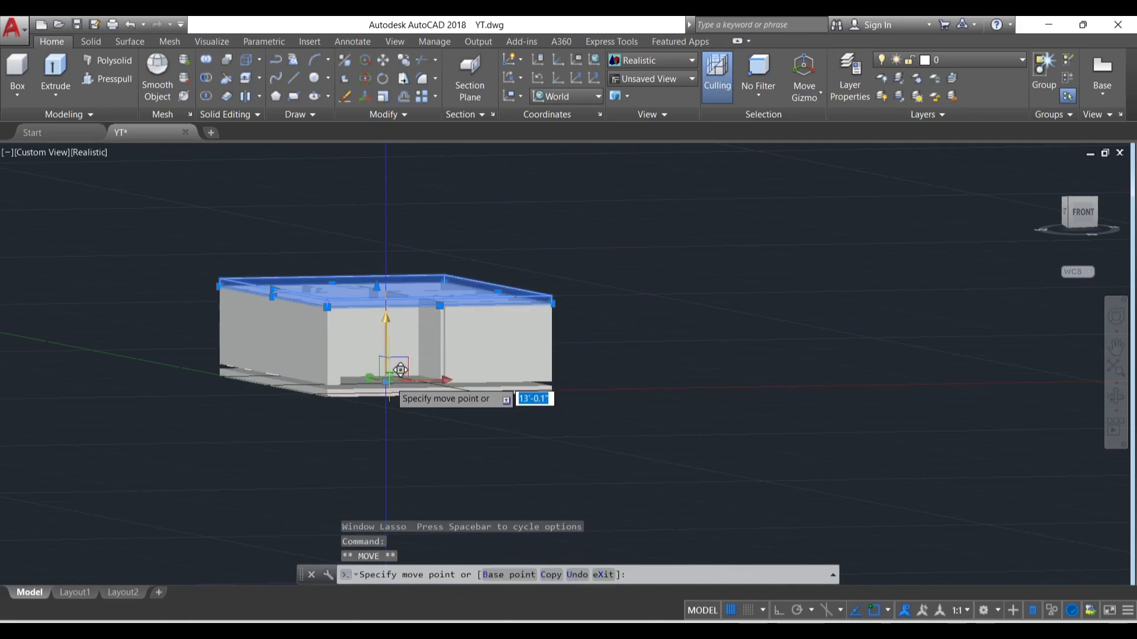
pyautogui.click(380, 379)
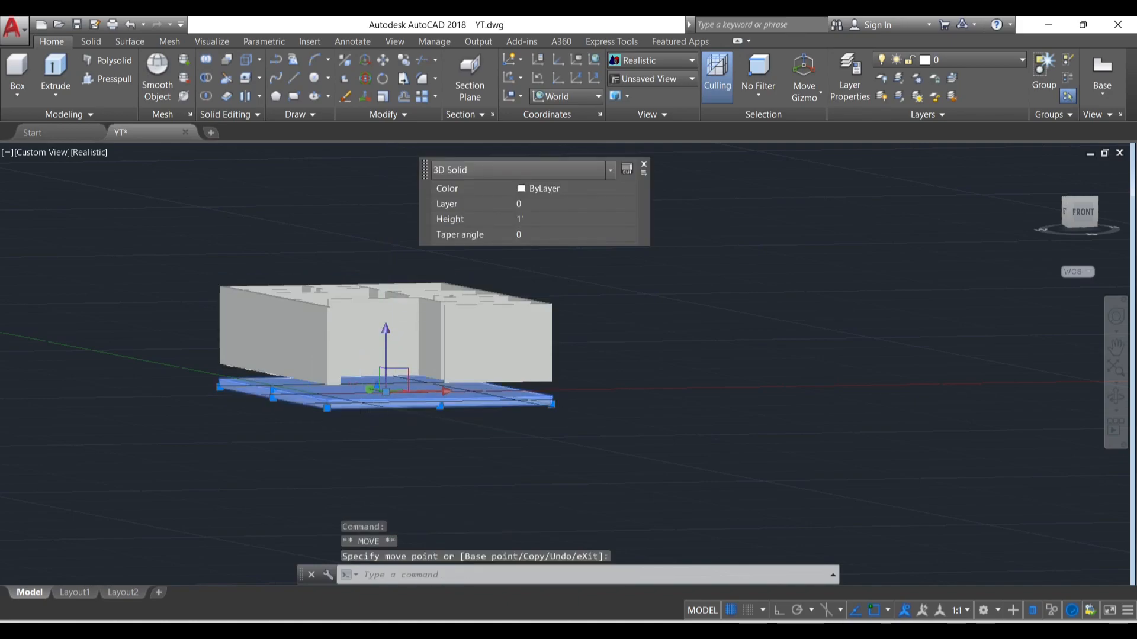
# Step: Move the slab by its upper front corner to the matching bottom corner of the walls, so it forms the floor
pyautogui.scroll(5, 343, 346)
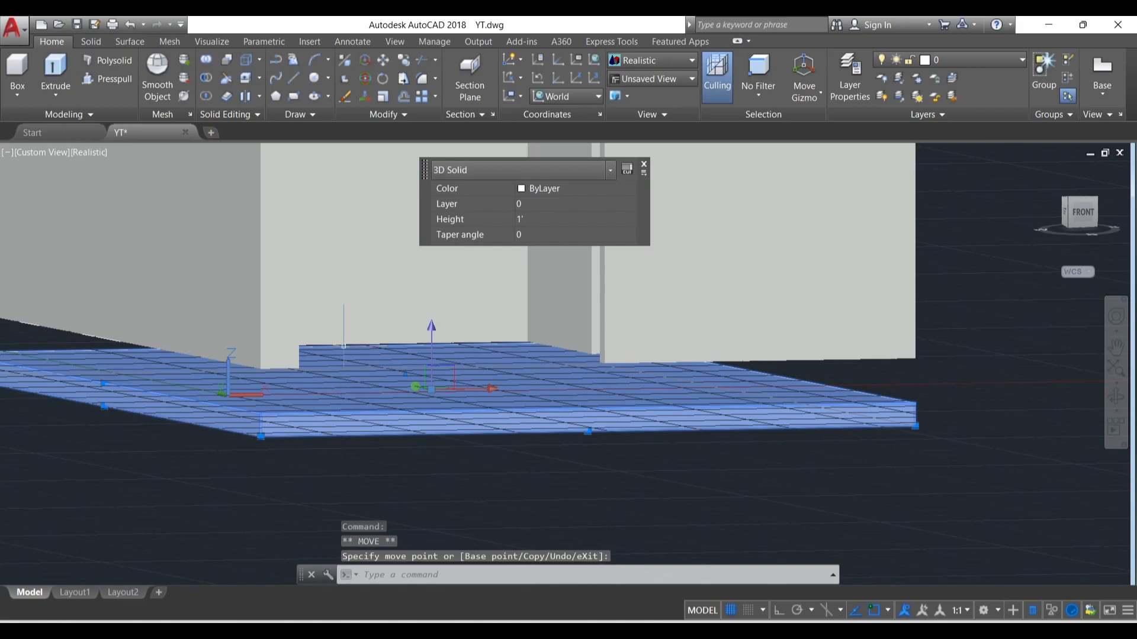
pyautogui.click(382, 62)
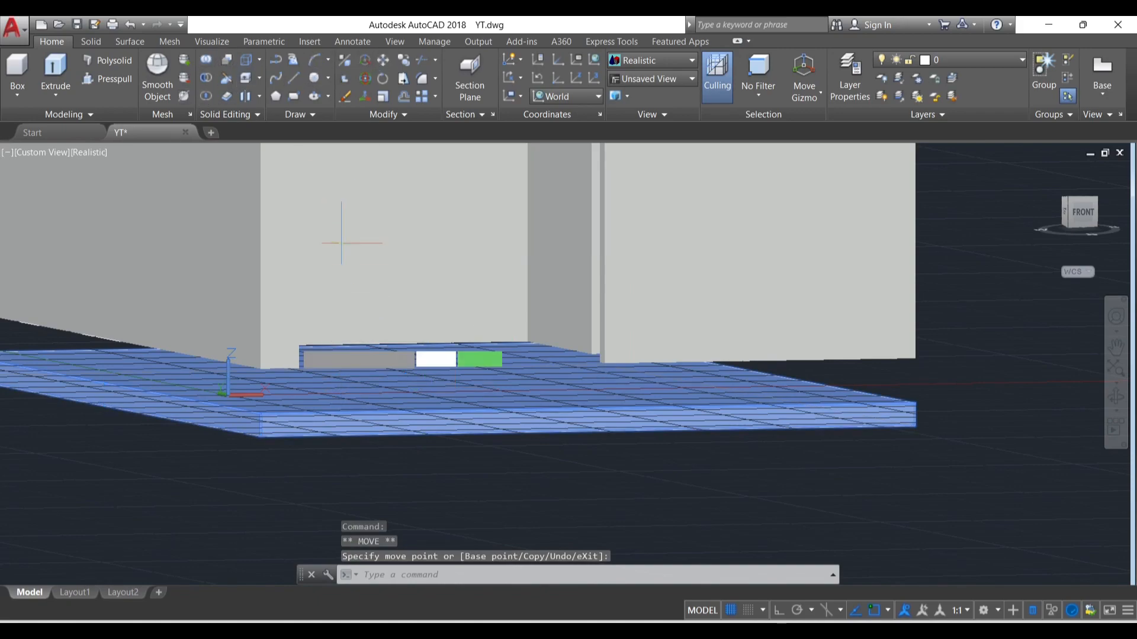
pyautogui.click(261, 415)
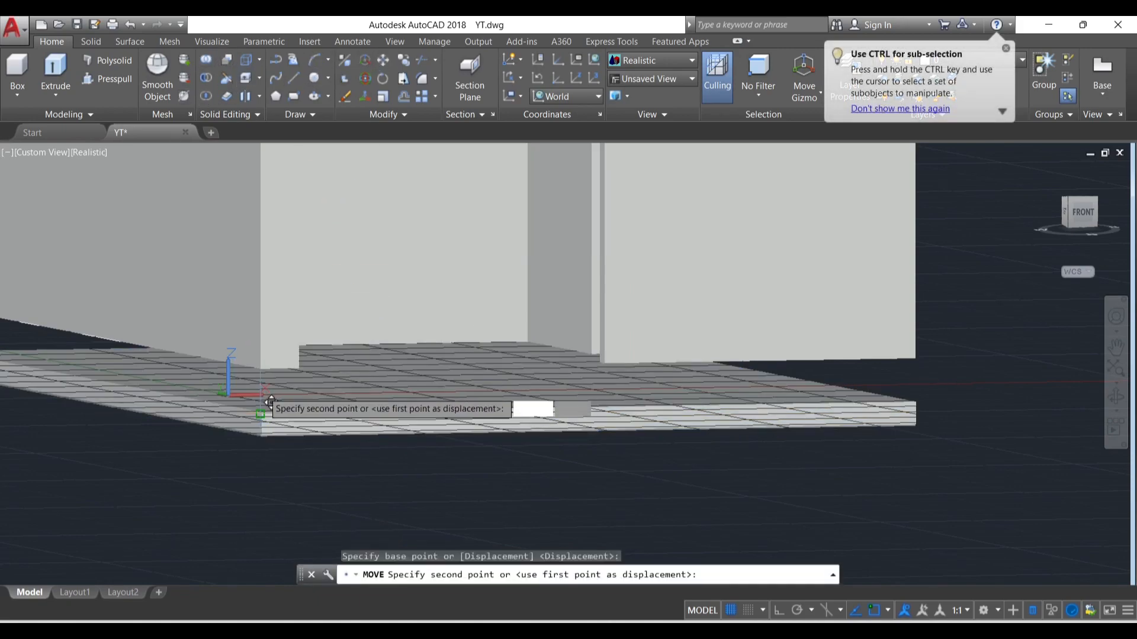
pyautogui.click(271, 359)
pyautogui.press('Escape')
pyautogui.press('Escape')
pyautogui.scroll(-6, 370, 319)
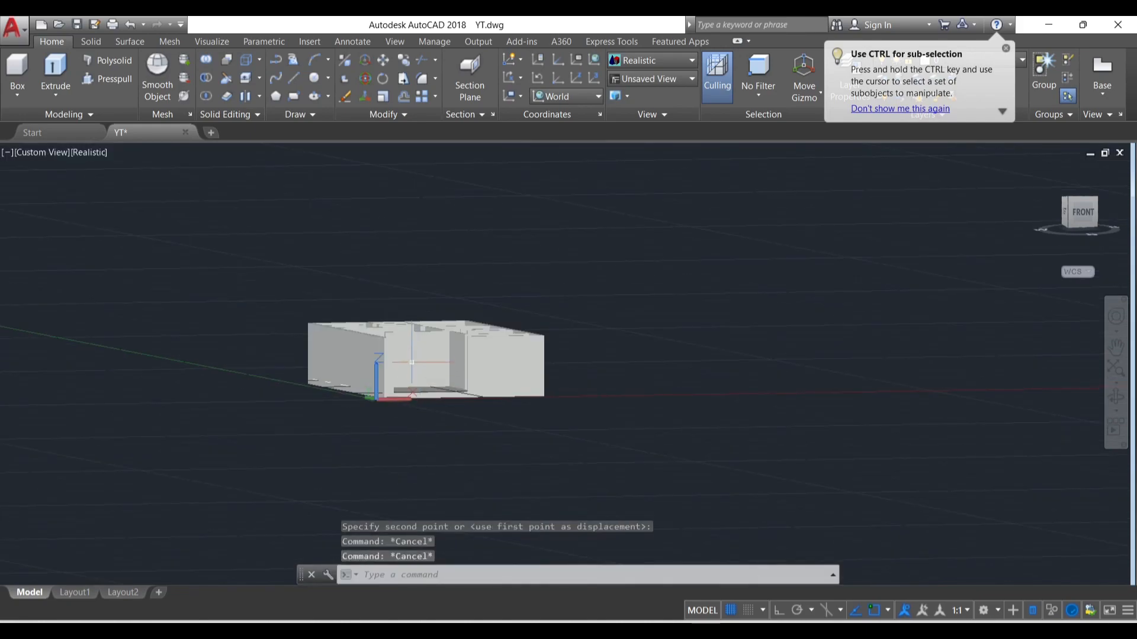
# Step: Examine the floor slab's alignment with the walls at the corners and along the outer sides
pyautogui.click(599, 302)
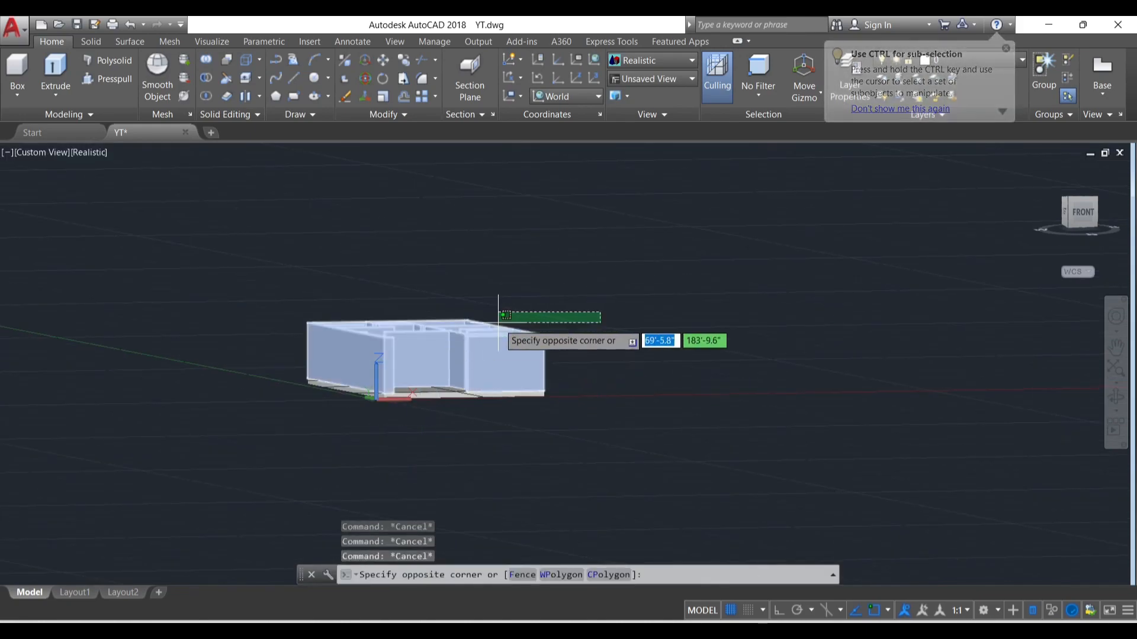
pyautogui.keyDown('shift'); pyautogui.moveTo(390, 331); pyautogui.dragTo(395, 357, button='middle'); pyautogui.keyUp('shift')
pyautogui.scroll(5, 396, 356)
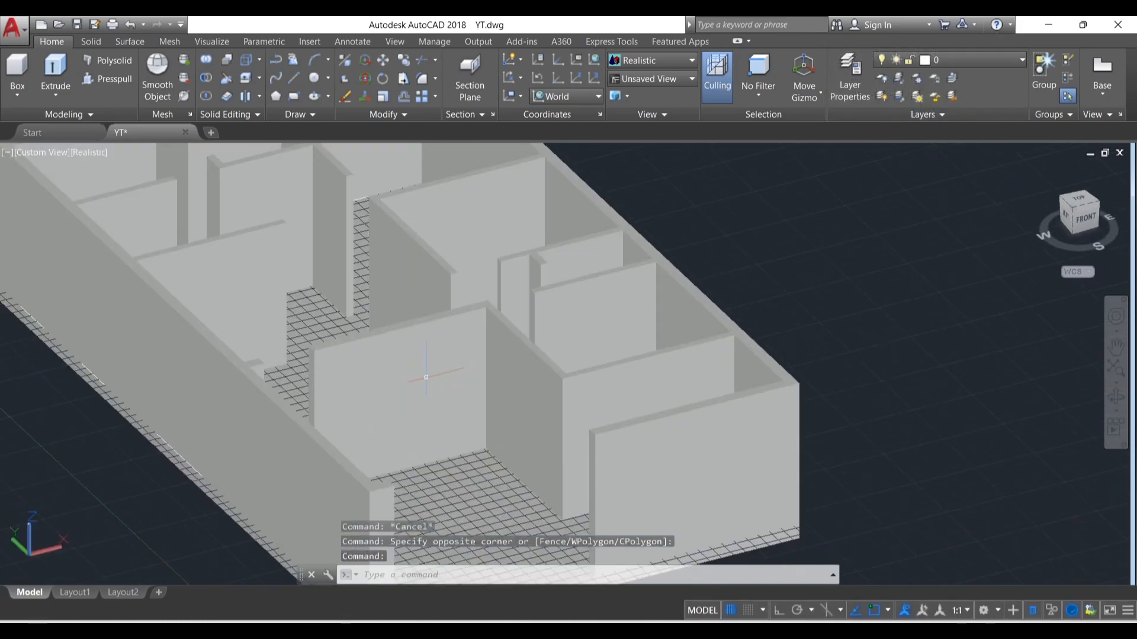
pyautogui.keyDown('shift'); pyautogui.rightClick(396, 356); pyautogui.keyUp('shift')
pyautogui.press('Escape')
pyautogui.press('Escape')
pyautogui.scroll(-5, 364, 324)
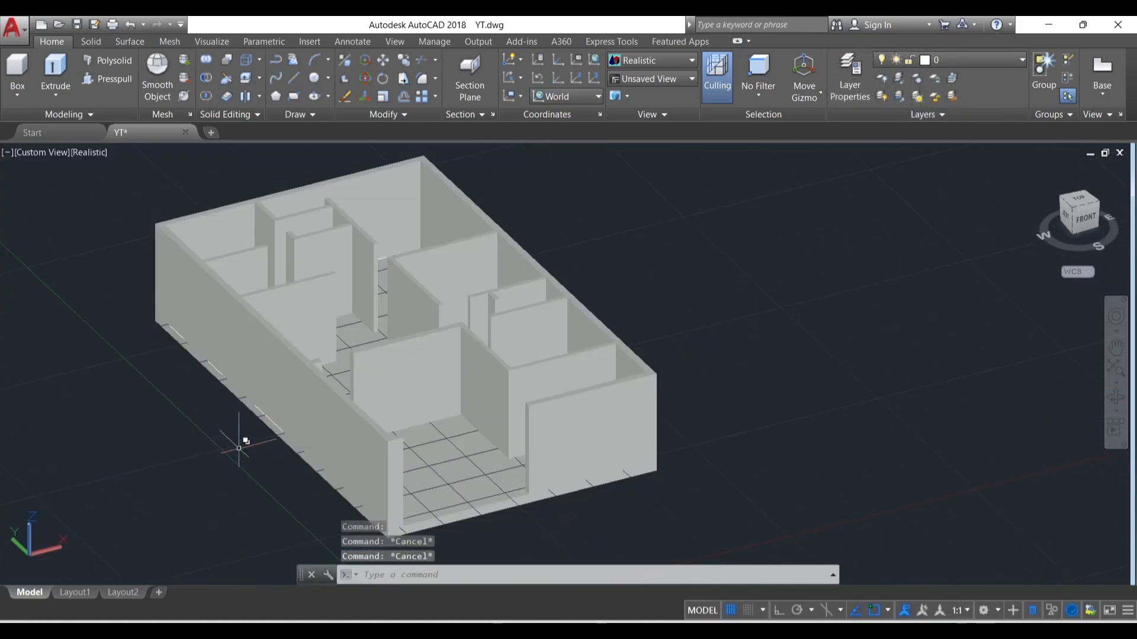
pyautogui.scroll(3, 334, 350)
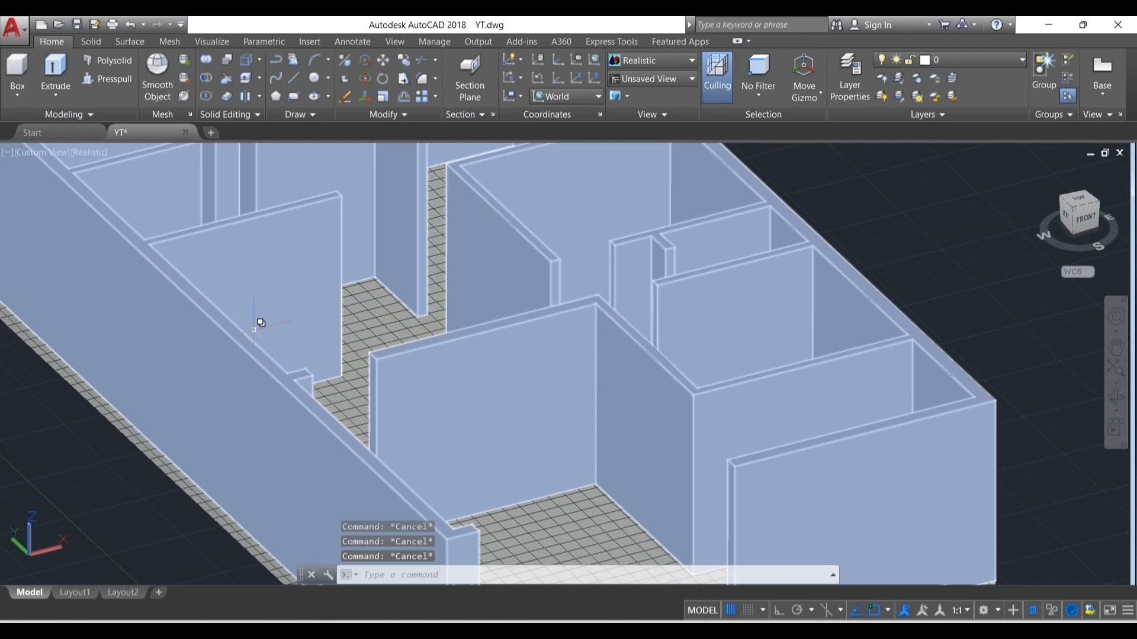
pyautogui.scroll(-4, 299, 325)
pyautogui.scroll(8, 563, 460)
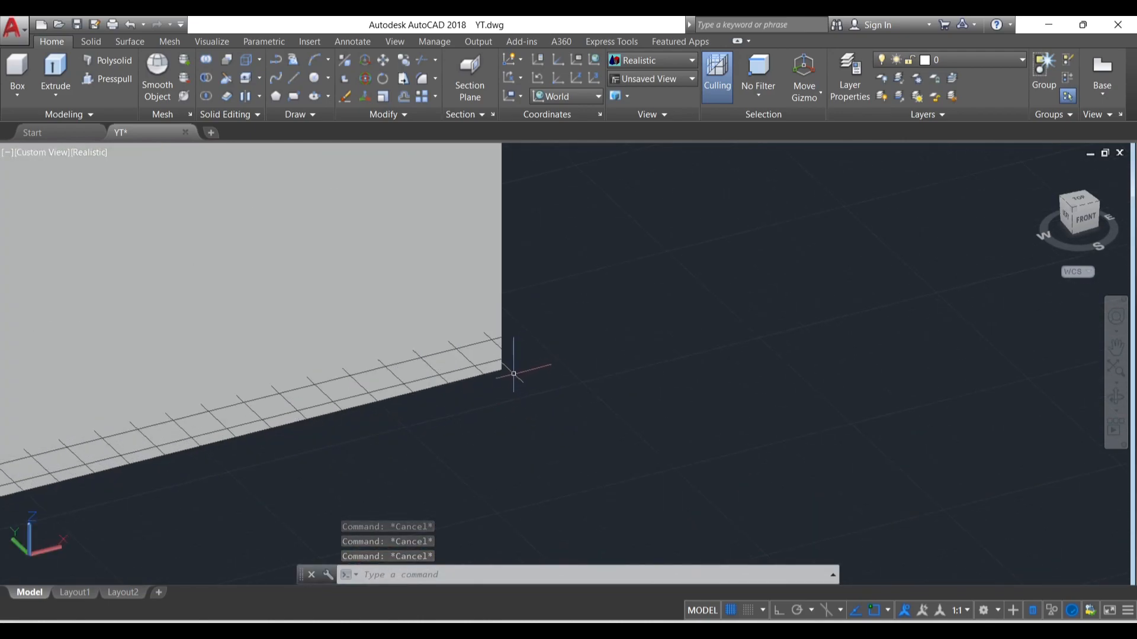
pyautogui.keyDown('shift'); pyautogui.moveTo(528, 381); pyautogui.dragTo(235, 401, button='middle'); pyautogui.keyUp('shift')
pyautogui.scroll(-2, 453, 359)
pyautogui.scroll(-3, 249, 408)
pyautogui.scroll(4, 235, 401)
pyautogui.keyDown('shift'); pyautogui.moveTo(271, 352); pyautogui.dragTo(589, 317, button='middle'); pyautogui.keyUp('shift')
pyautogui.scroll(5, 297, 318)
pyautogui.scroll(-3, 297, 318)
pyautogui.scroll(5, 272, 309)
pyautogui.scroll(-5, 272, 309)
pyautogui.keyDown('shift'); pyautogui.moveTo(450, 332); pyautogui.dragTo(430, 363, button='middle'); pyautogui.keyUp('shift')
pyautogui.scroll(5, 458, 369)
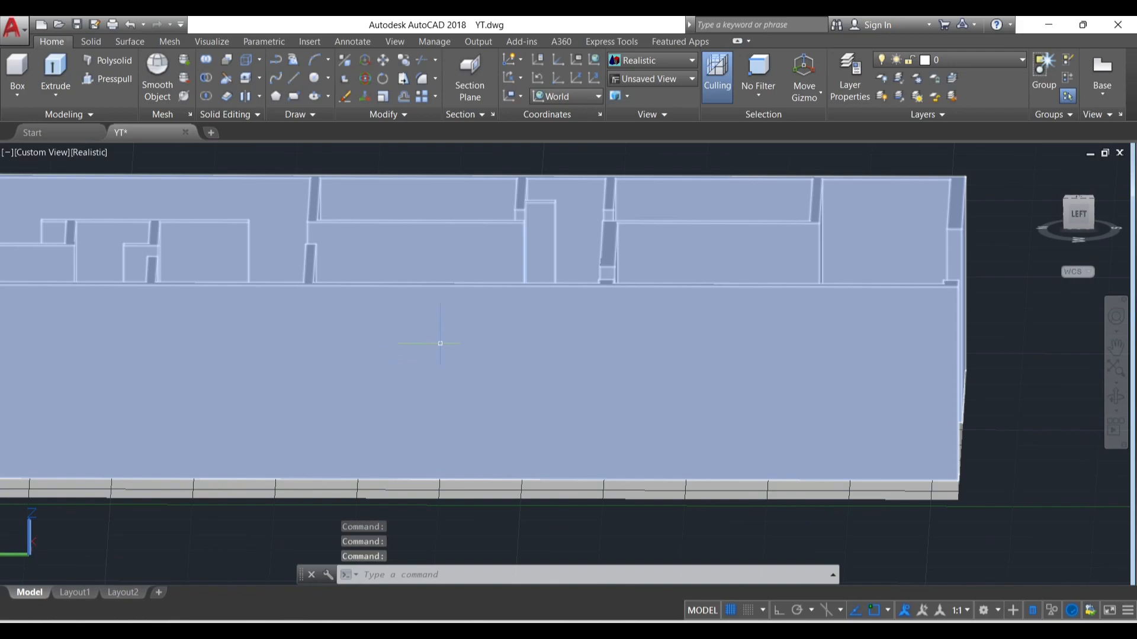
pyautogui.scroll(-4, 440, 343)
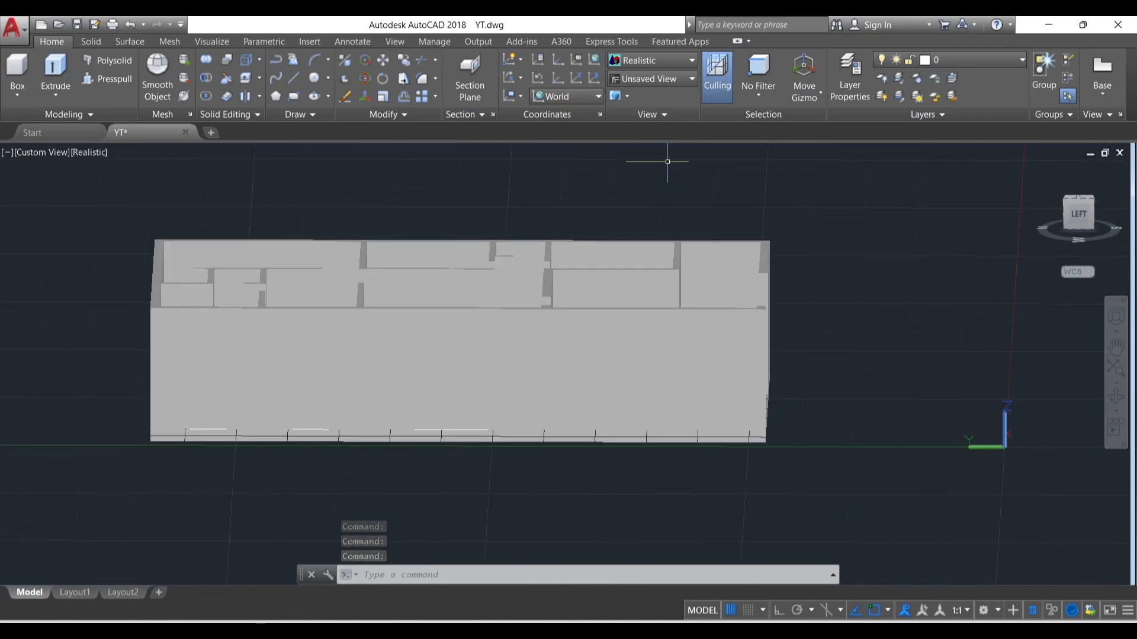
# Step: Switch to the Left view of the building and set the coordinate system to Left
pyautogui.click(1081, 212)
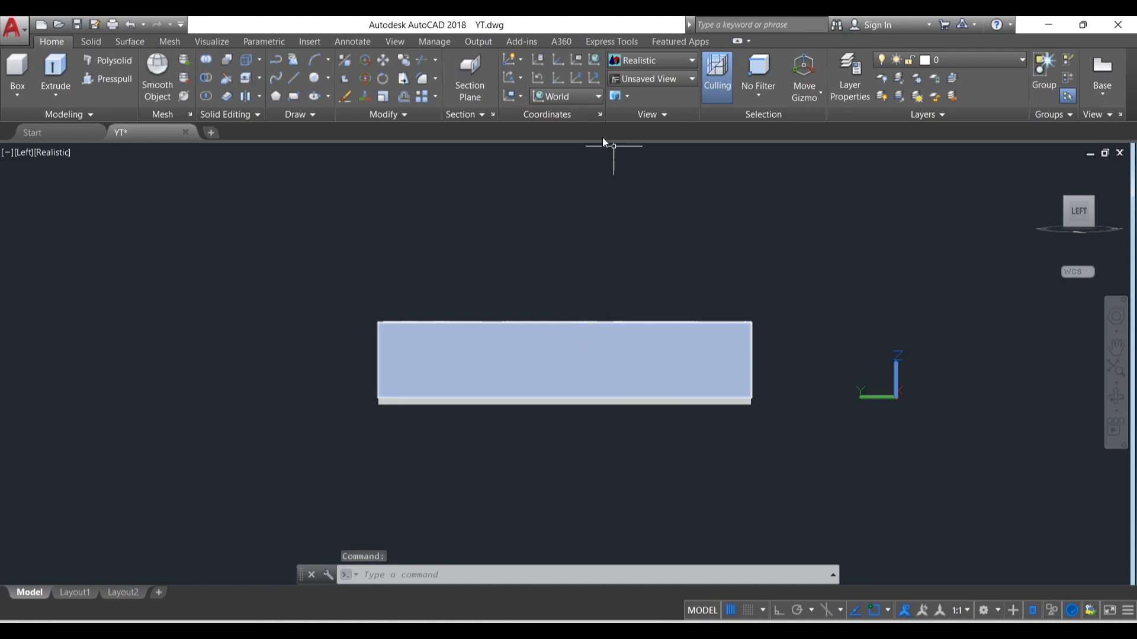
pyautogui.click(562, 97)
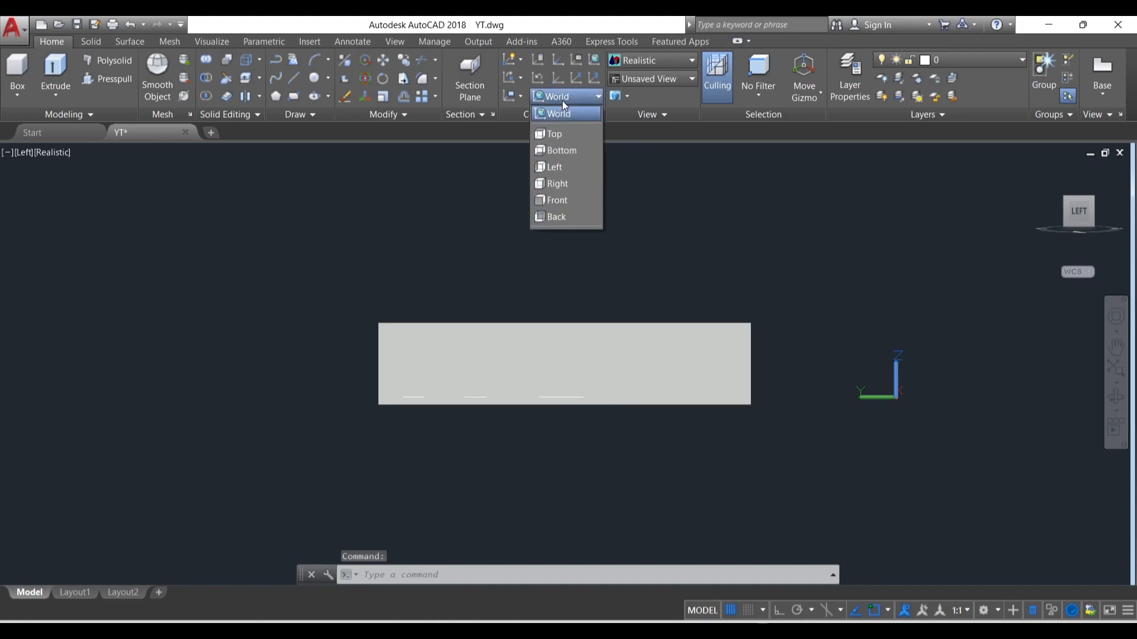
pyautogui.click(559, 166)
pyautogui.scroll(3, 545, 355)
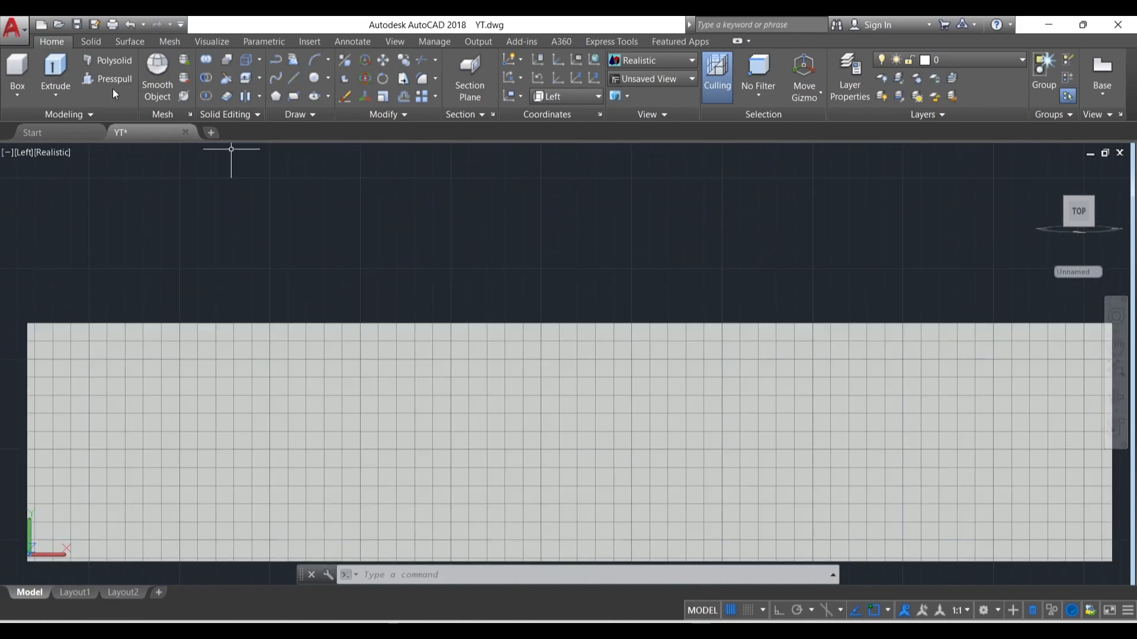
# Step: Draw a 4' by 4' rectangle in the empty space above the left side wall
pyautogui.click(309, 98)
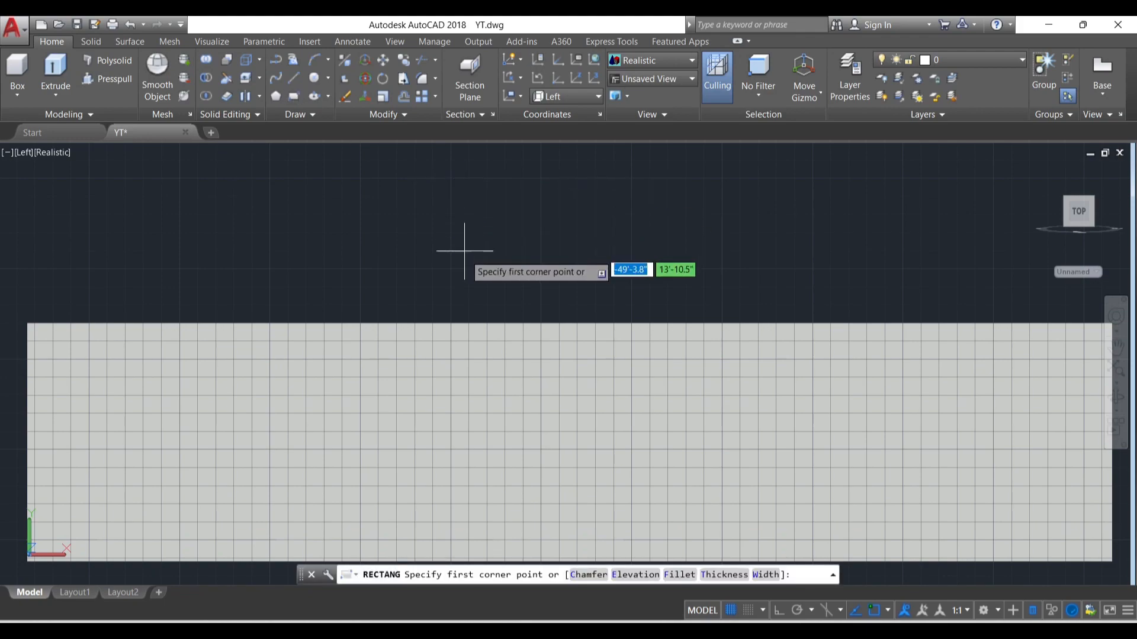
pyautogui.scroll(-1, 466, 255)
pyautogui.scroll(1, 489, 395)
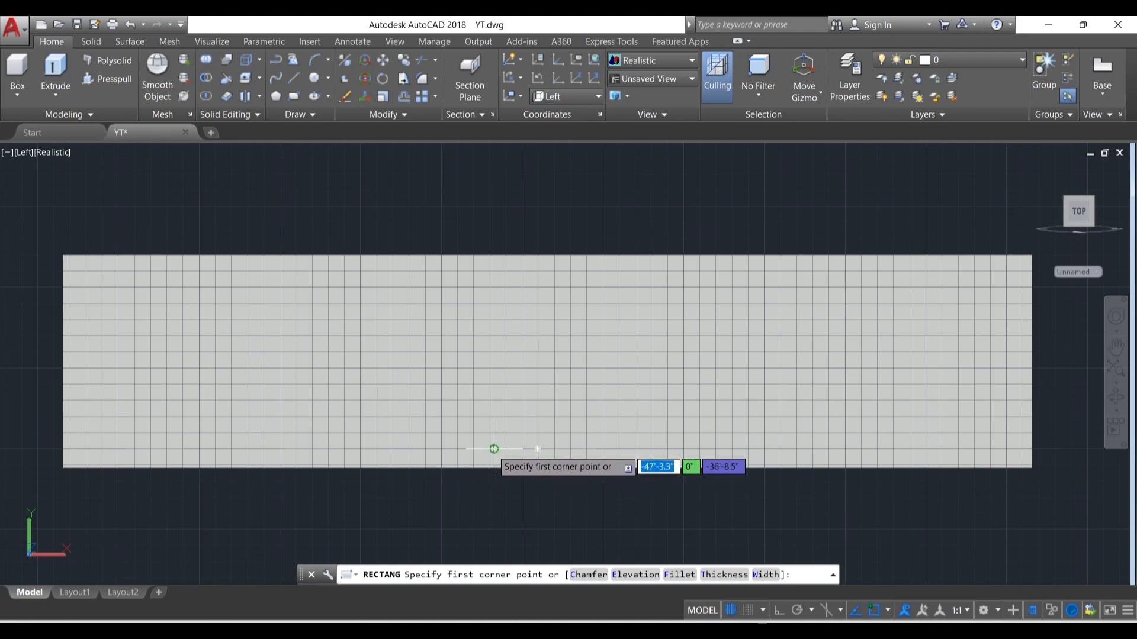
pyautogui.click(460, 178)
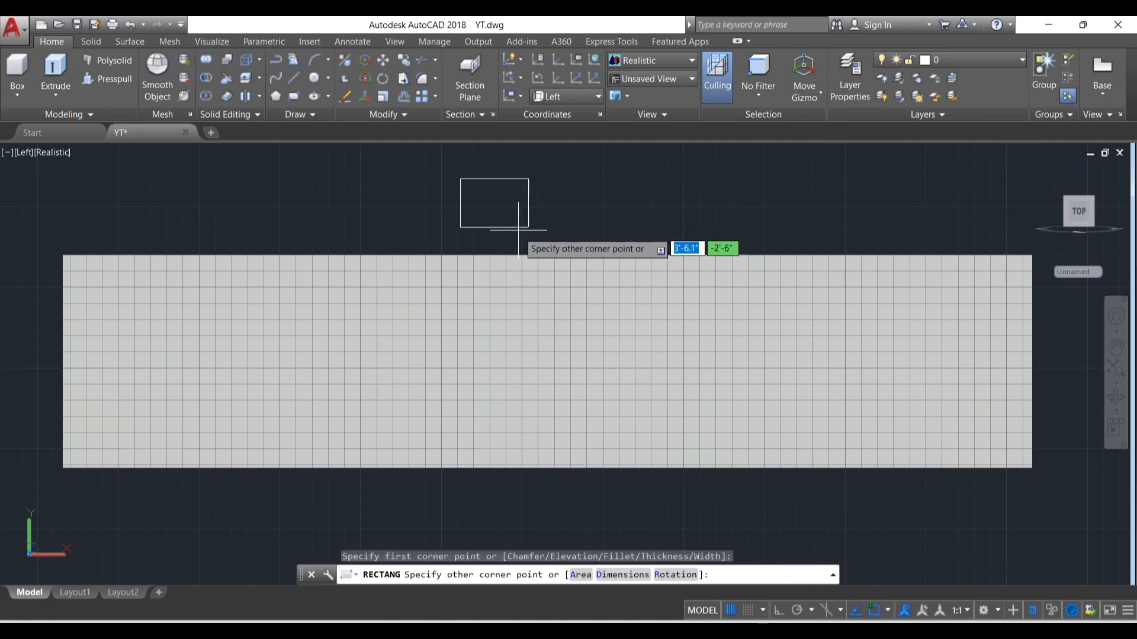
pyautogui.write("4'")
pyautogui.press('Tab')
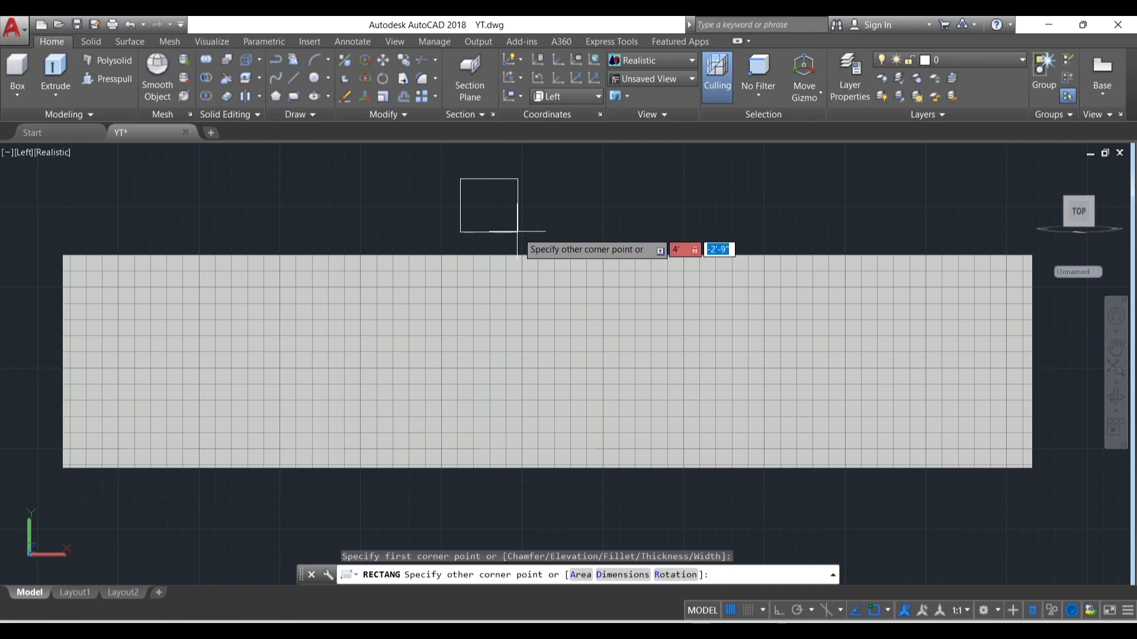
pyautogui.write('4')
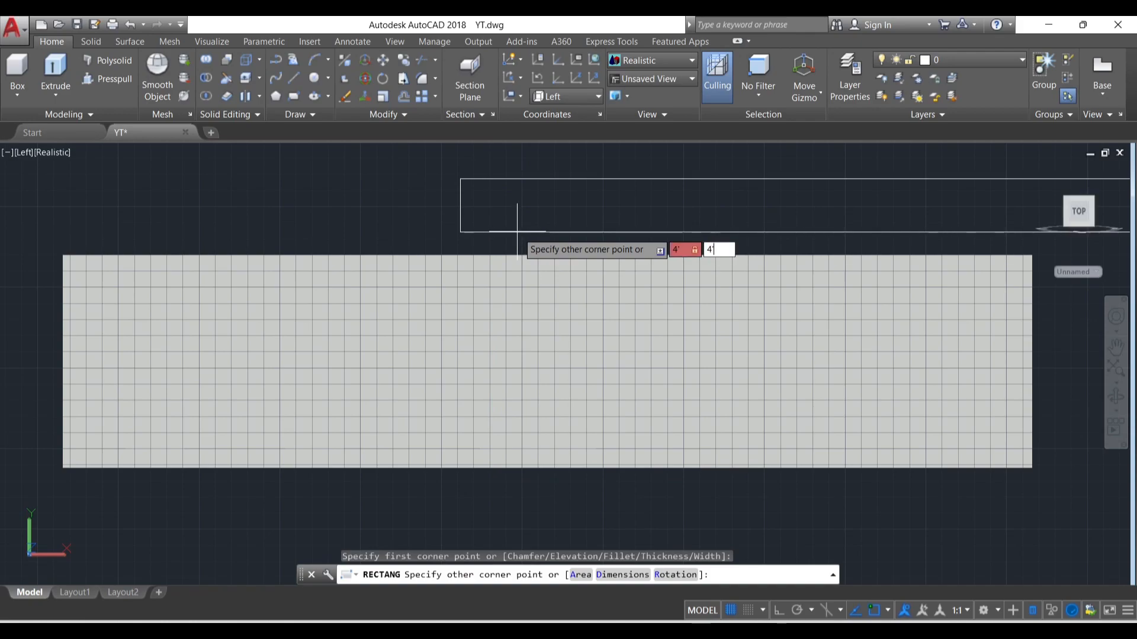
pyautogui.write("'")
pyautogui.press('Return')
pyautogui.scroll(-1, 535, 246)
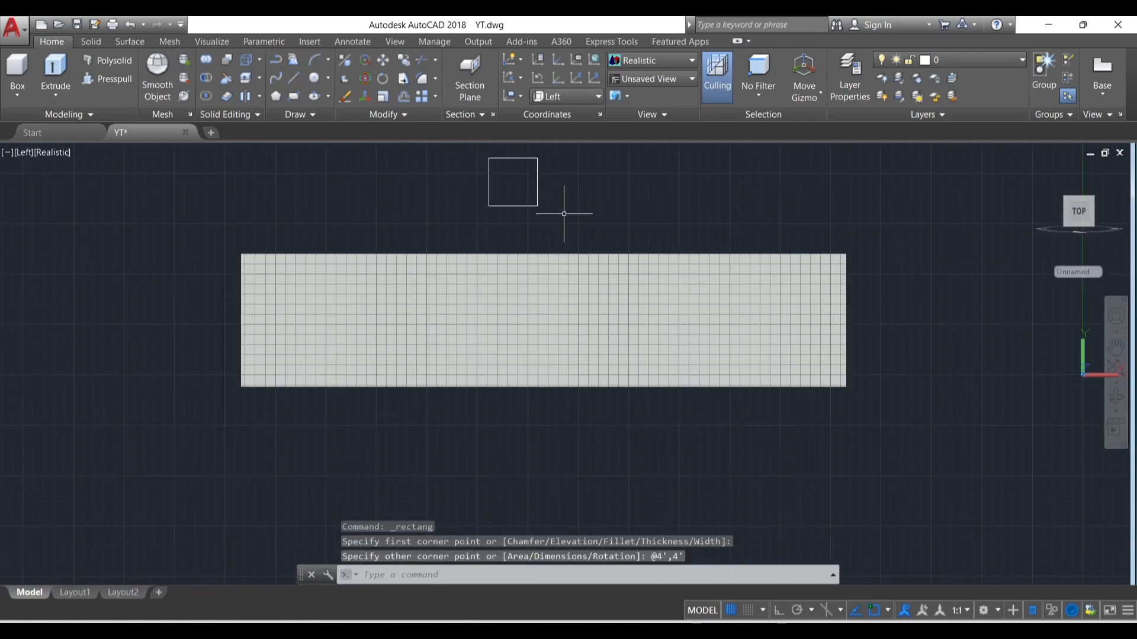
# Step: Extrude the 4' by 4' rectangle above the left side wall about 18'-4" inward across the house
pyautogui.keyDown('shift'); pyautogui.moveTo(538, 244); pyautogui.dragTo(393, 256, button='middle'); pyautogui.keyUp('shift')
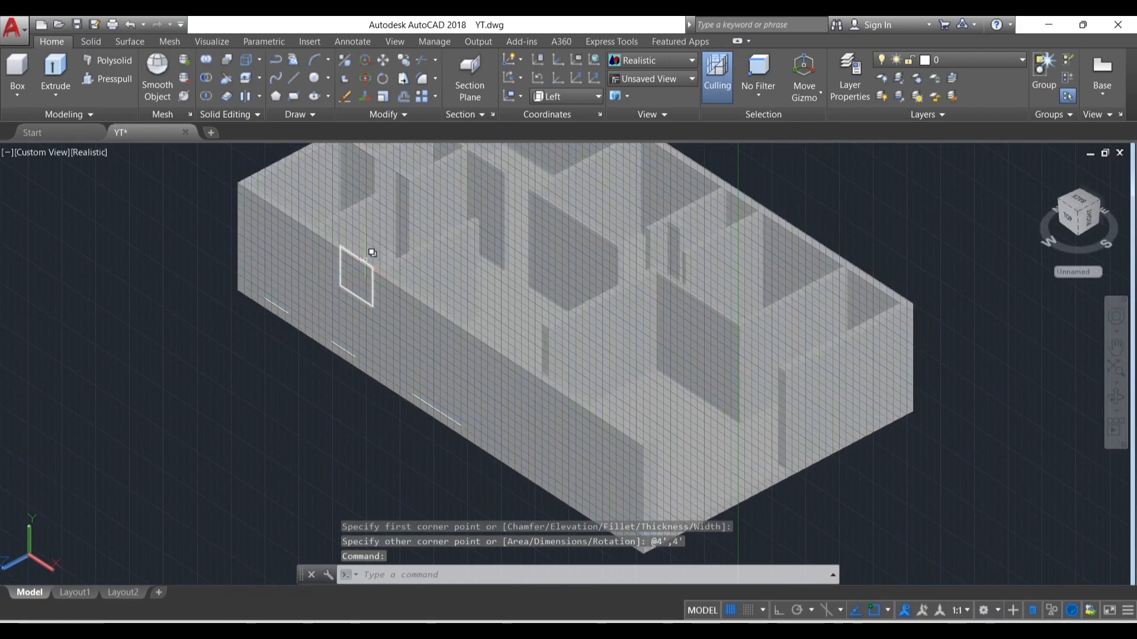
pyautogui.click(370, 260)
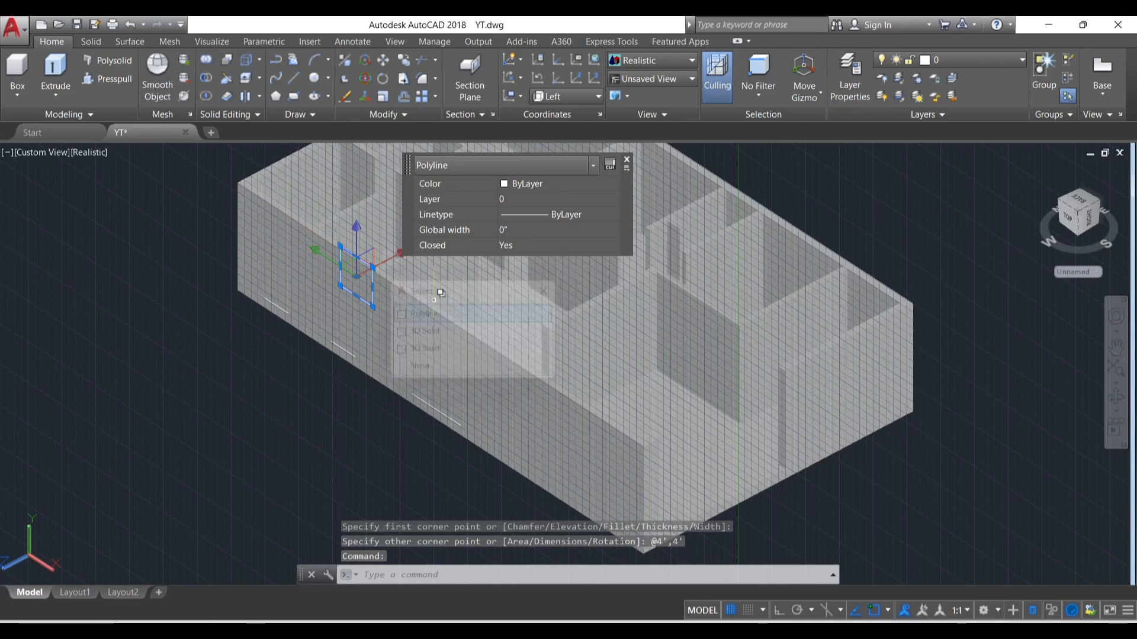
pyautogui.click(55, 69)
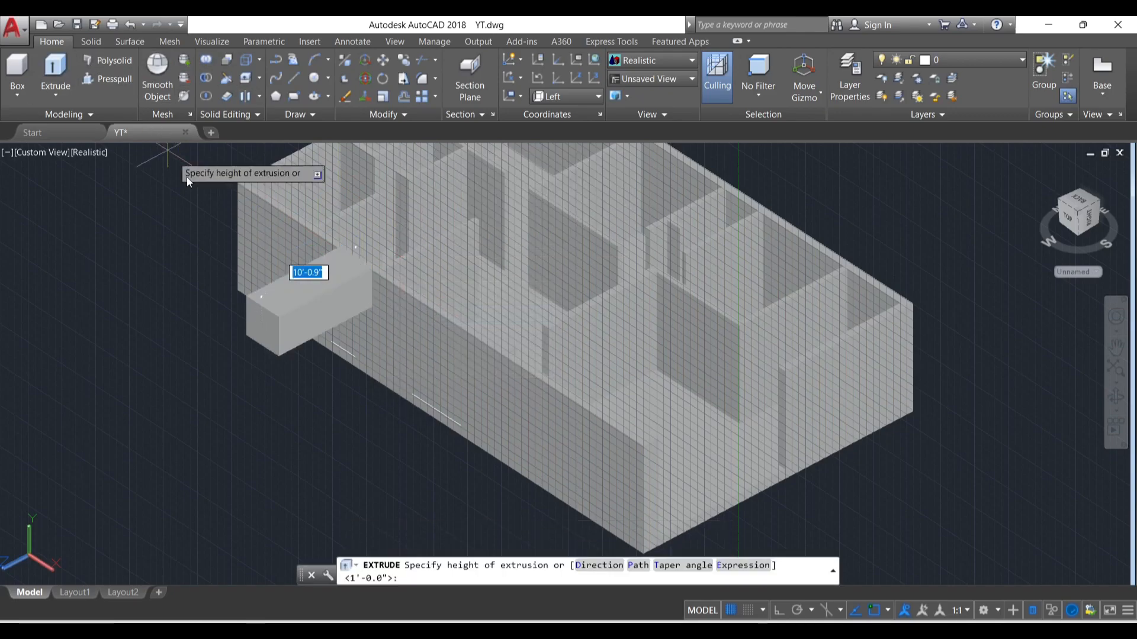
pyautogui.click(402, 258)
pyautogui.scroll(7, 402, 259)
pyautogui.scroll(-6, 418, 296)
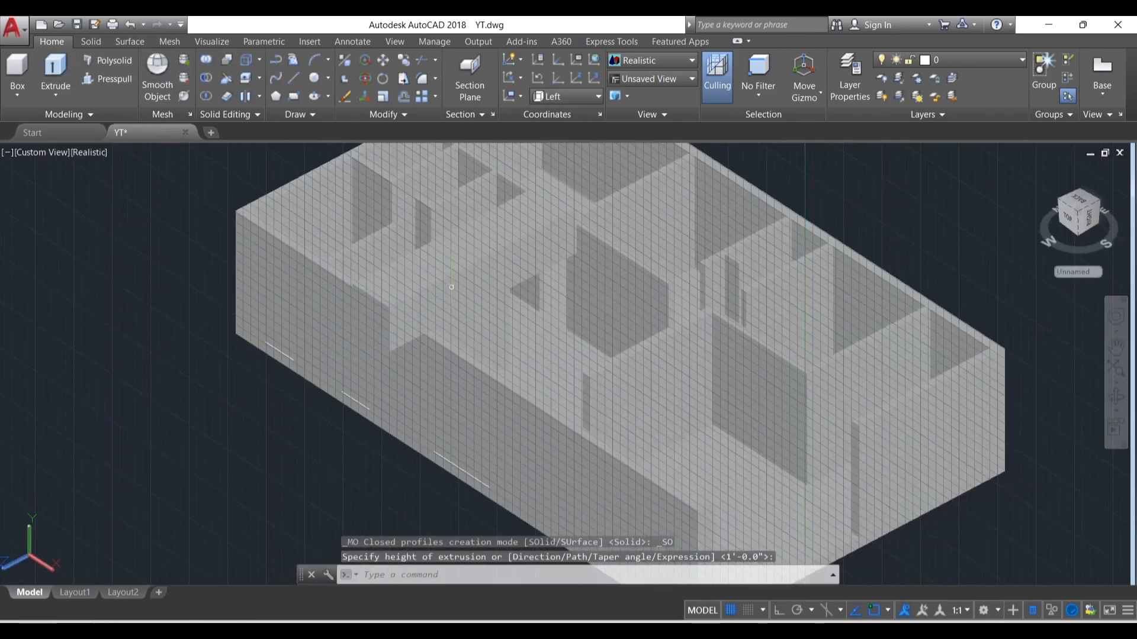
# Step: Lower the extruded block vertically by about 9'-10" so it passes through the left side wall at window height
pyautogui.click(525, 233)
pyautogui.click(586, 284)
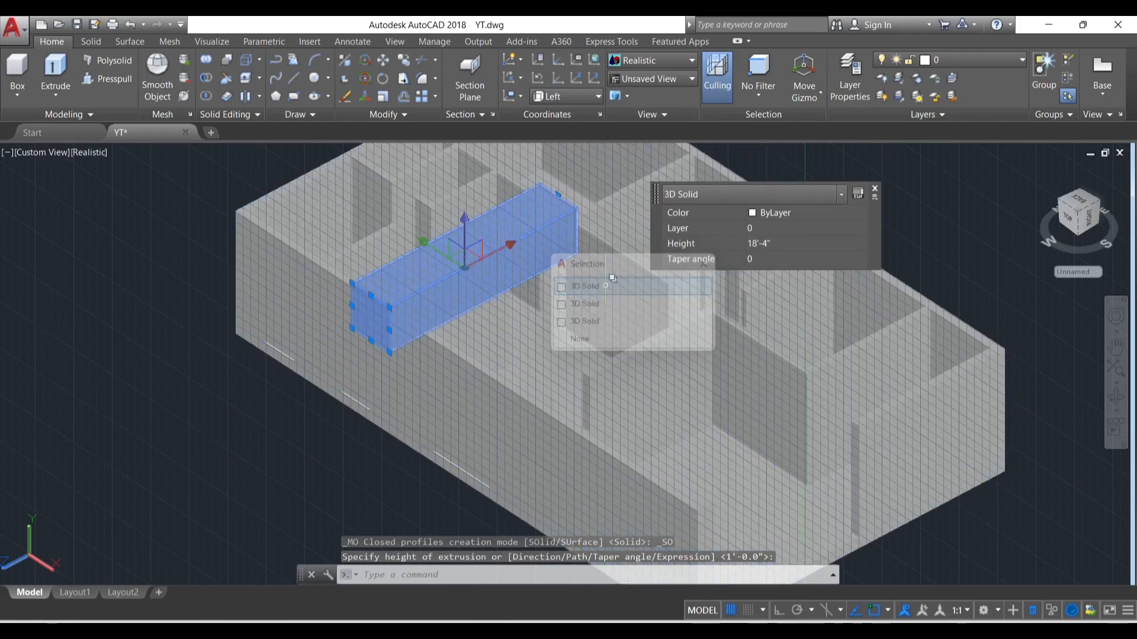
pyautogui.click(465, 232)
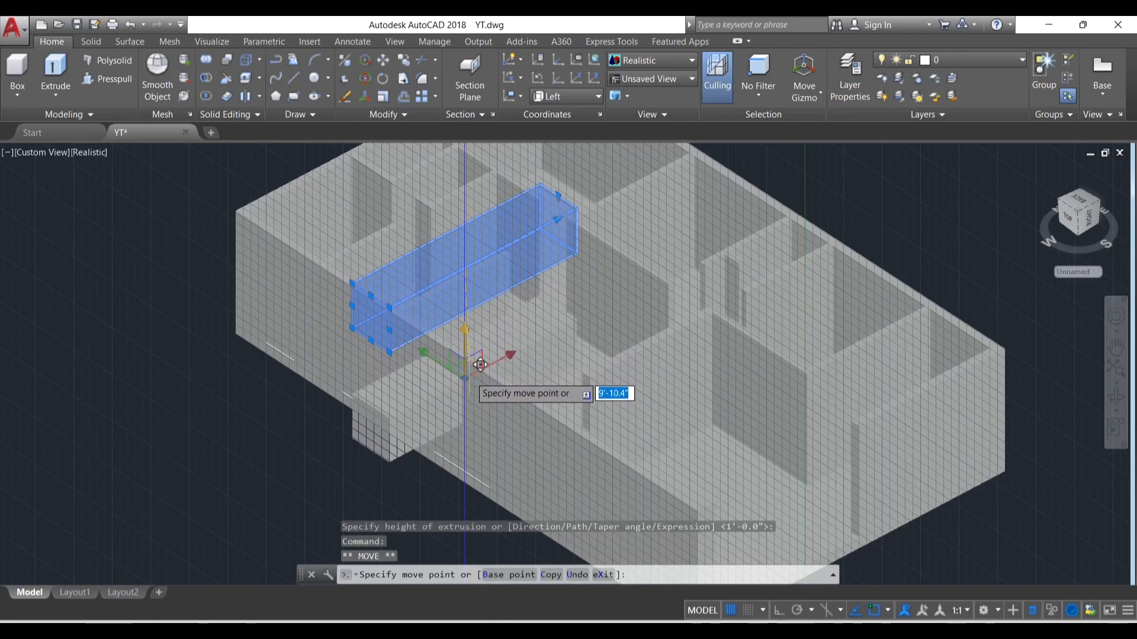
pyautogui.click(478, 361)
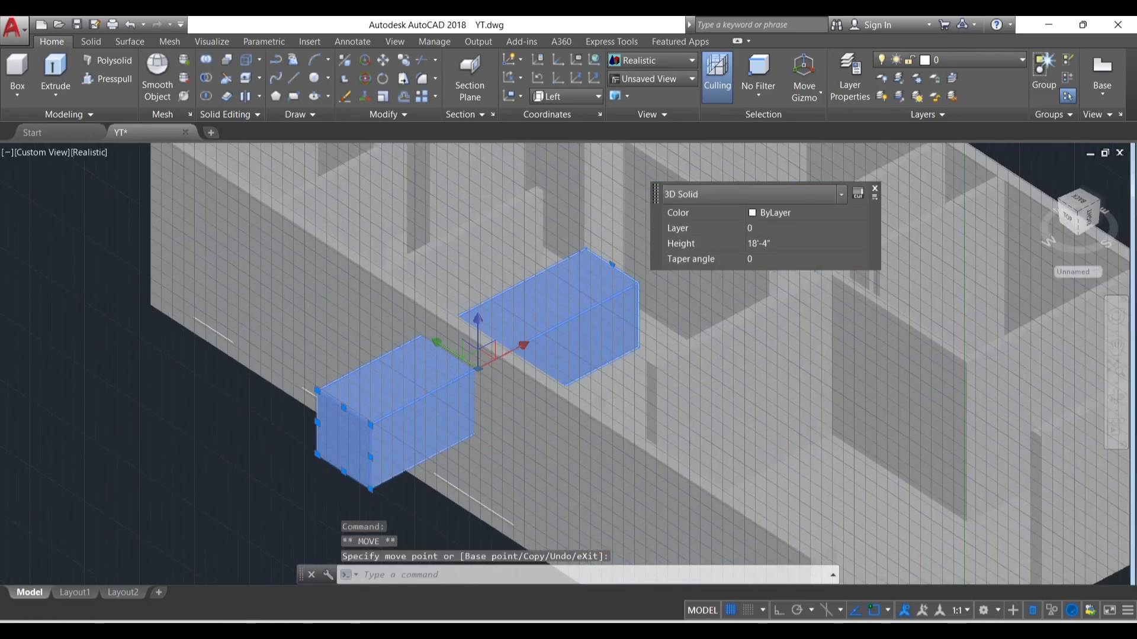
pyautogui.scroll(2, 429, 396)
pyautogui.keyDown('shift'); pyautogui.moveTo(436, 391); pyautogui.dragTo(438, 421, button='middle'); pyautogui.keyUp('shift')
pyautogui.scroll(-2, 440, 414)
pyautogui.scroll(2, 441, 465)
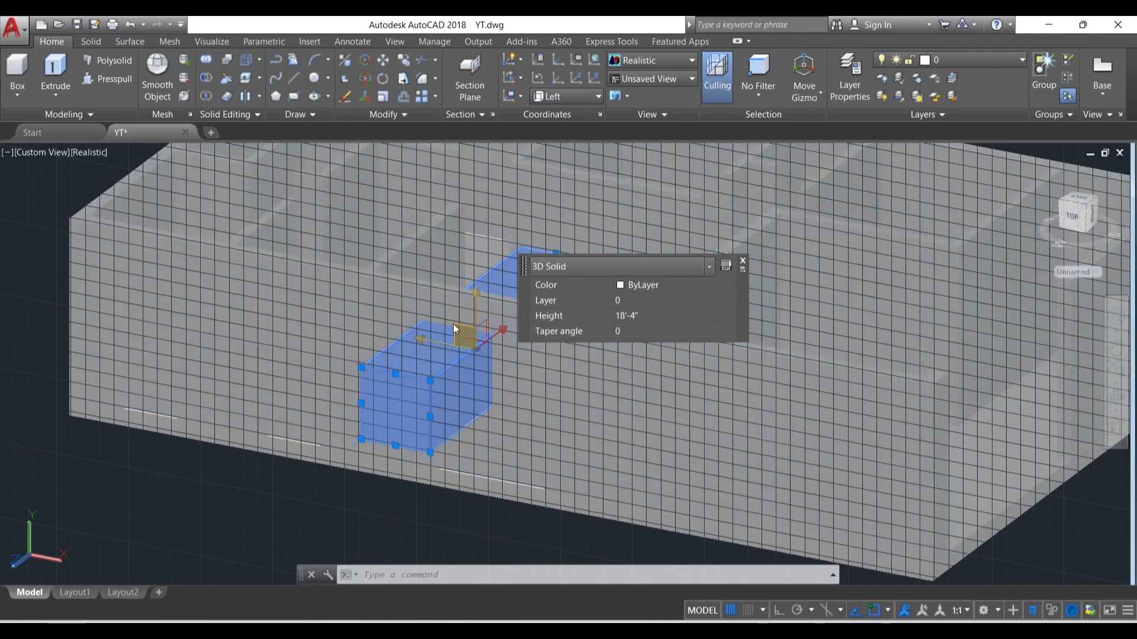
# Step: Set the coordinate system to World and view the block crossing the left side wall
pyautogui.scroll(-5, 453, 325)
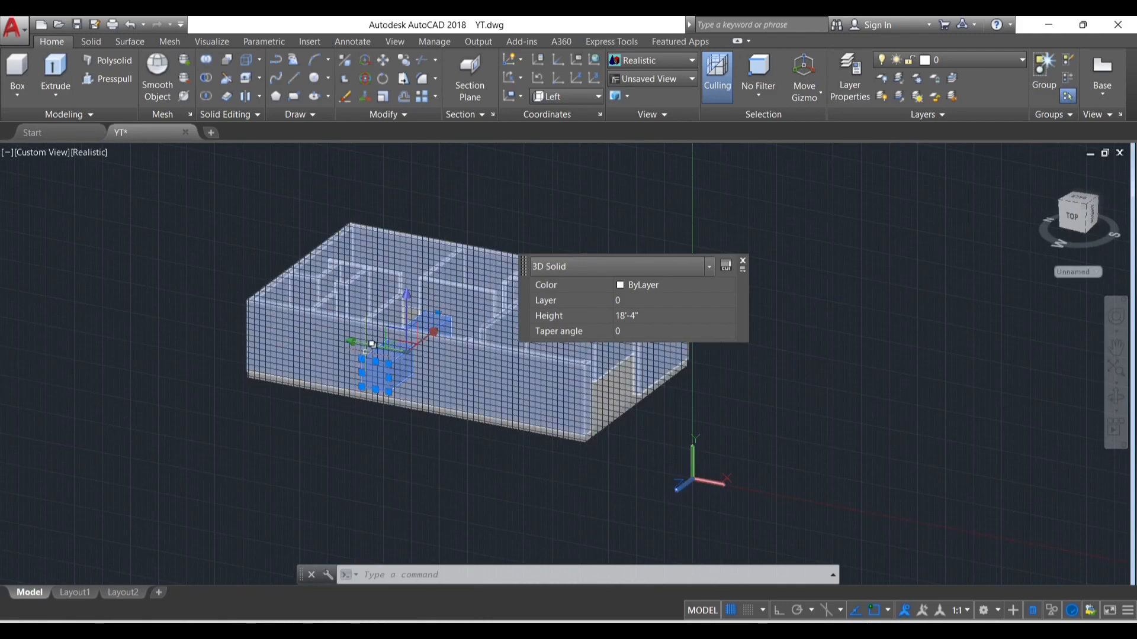
pyautogui.click(585, 96)
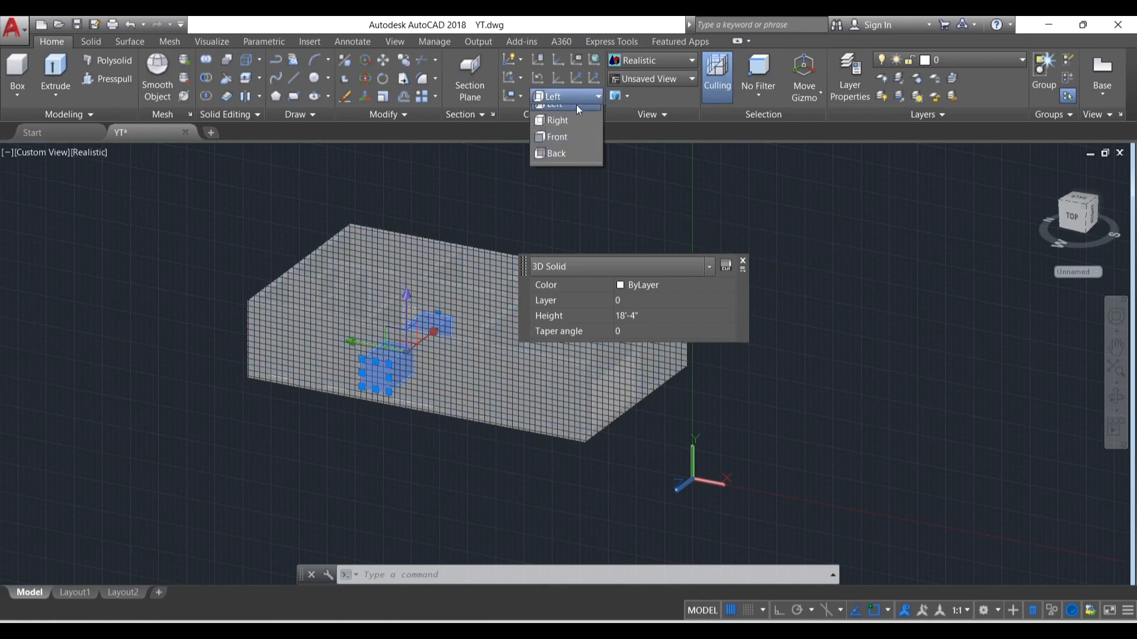
pyautogui.click(559, 119)
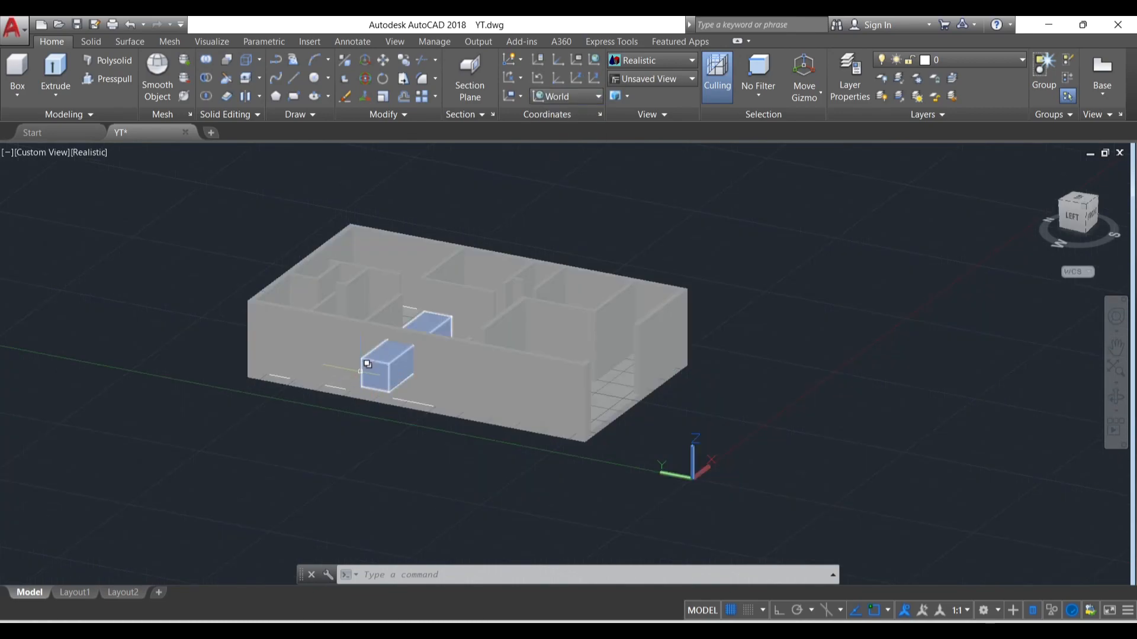
pyautogui.scroll(3, 416, 327)
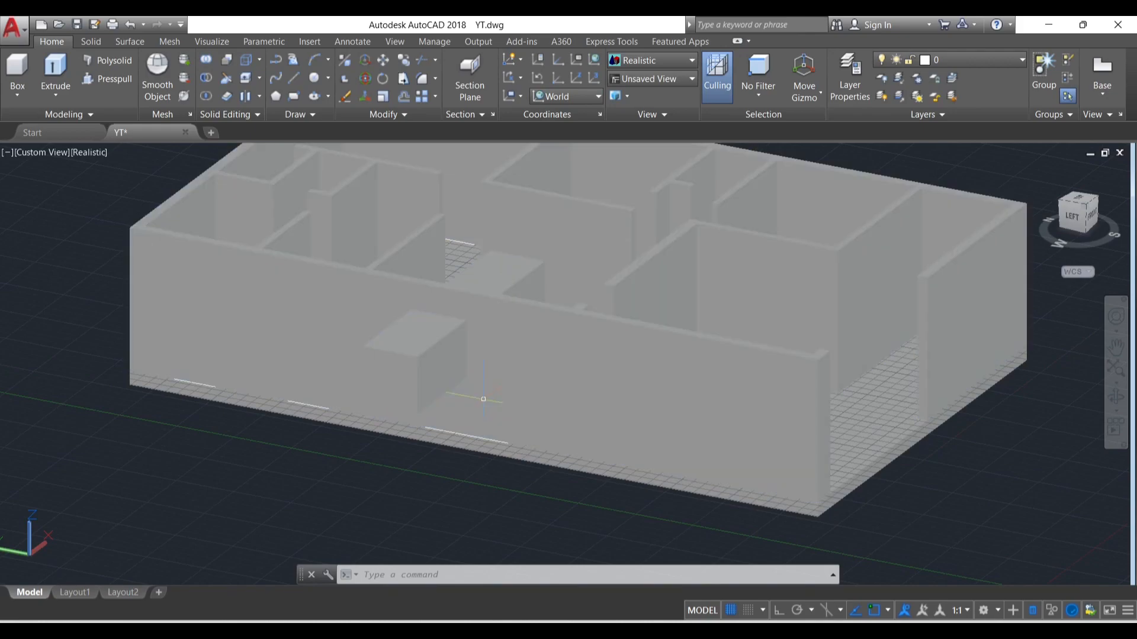
pyautogui.keyDown('shift'); pyautogui.moveTo(455, 356); pyautogui.dragTo(409, 373, button='middle'); pyautogui.keyUp('shift')
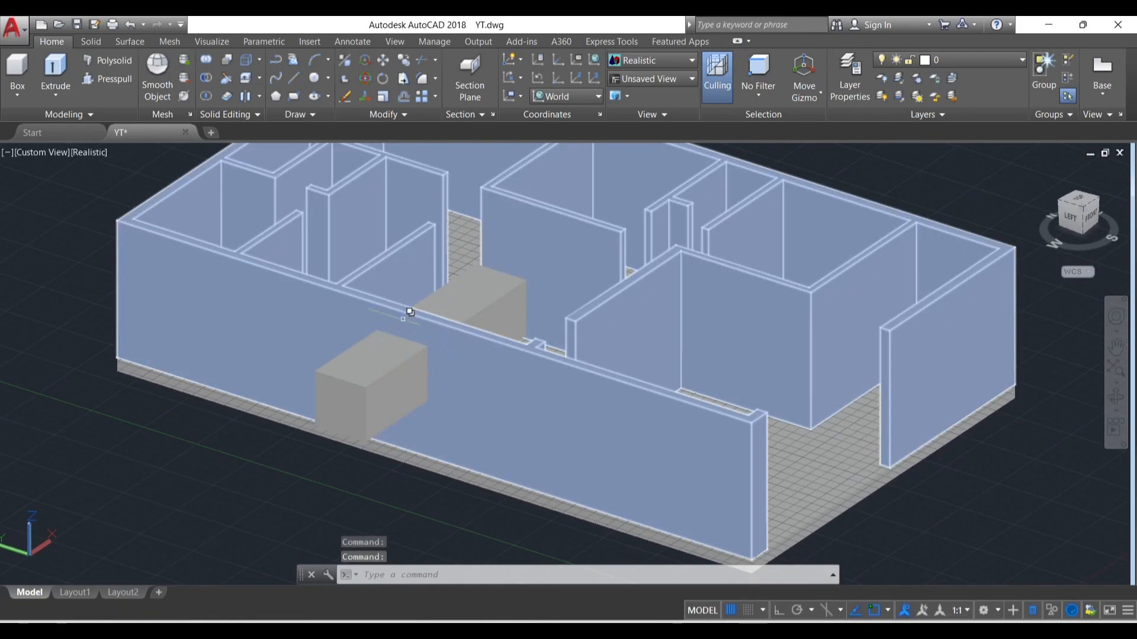
pyautogui.click(207, 80)
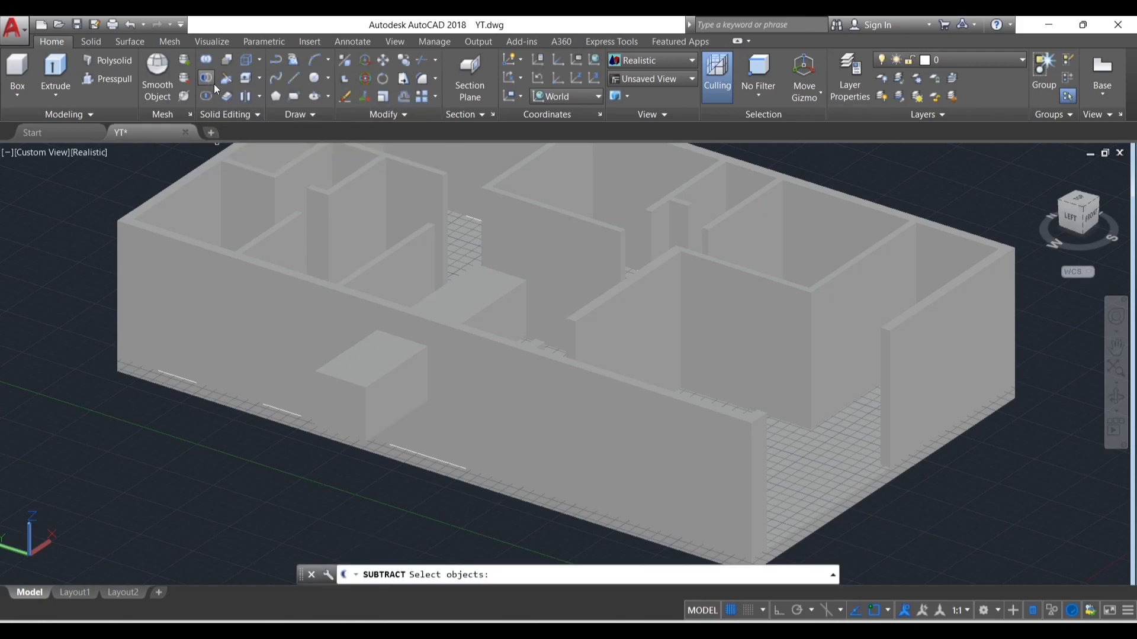
pyautogui.click(479, 339)
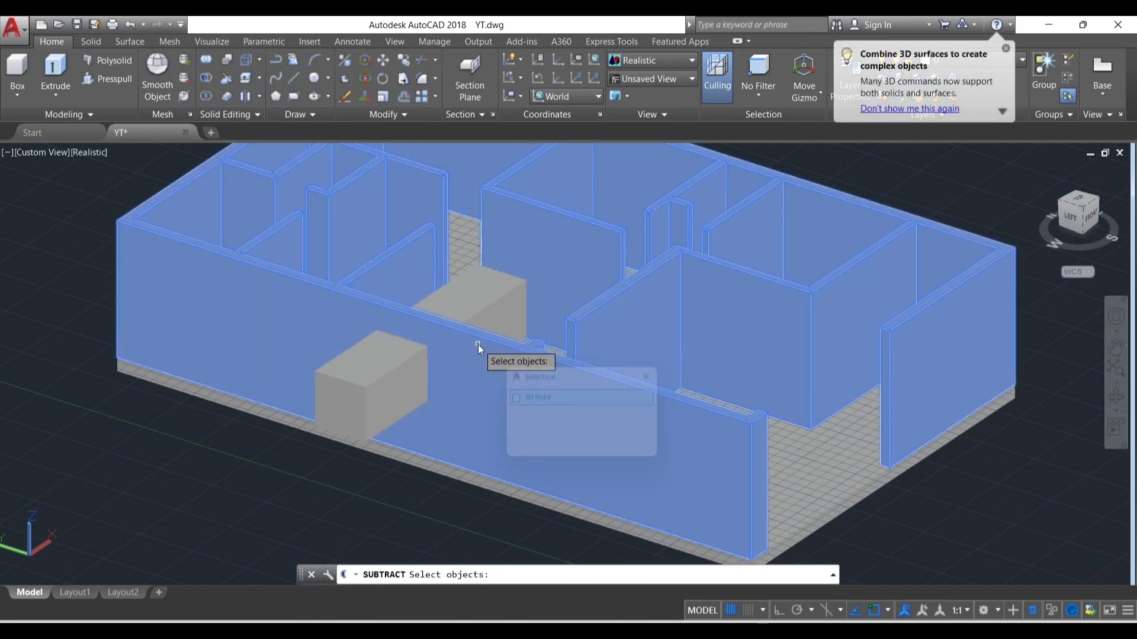
pyautogui.click(539, 398)
pyautogui.click(385, 387)
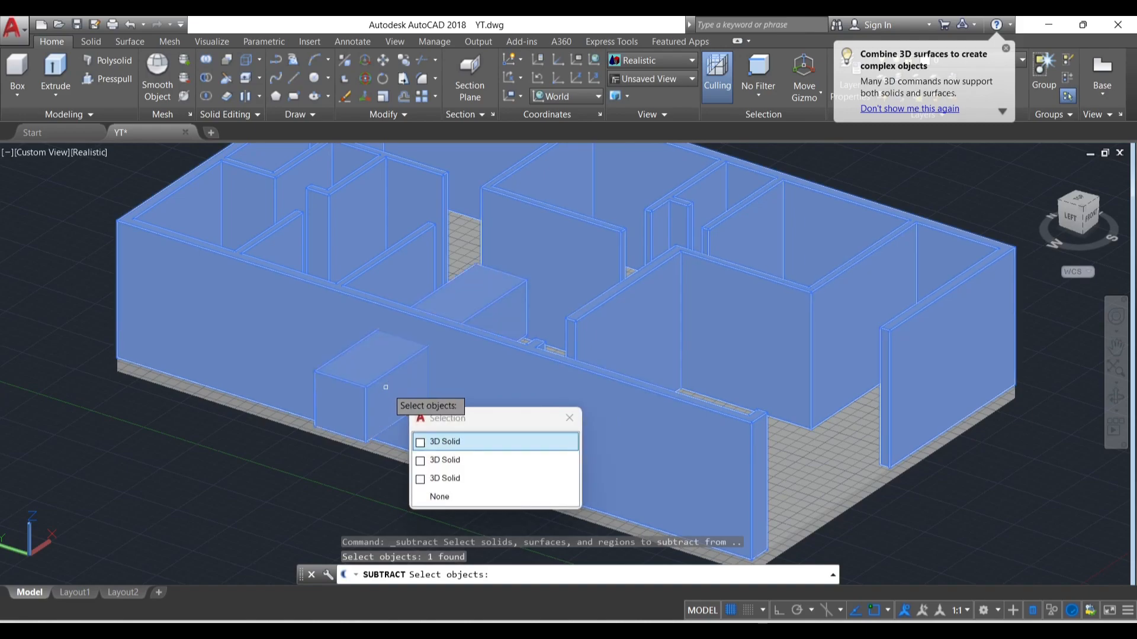
pyautogui.click(450, 443)
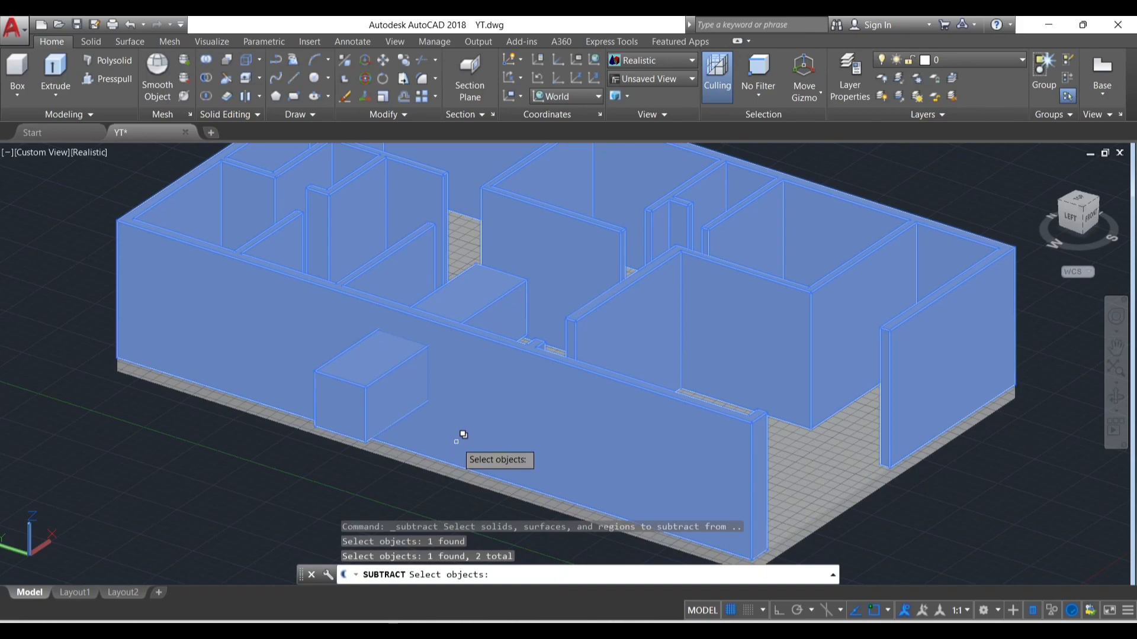
pyautogui.press('Return')
pyautogui.press('Escape')
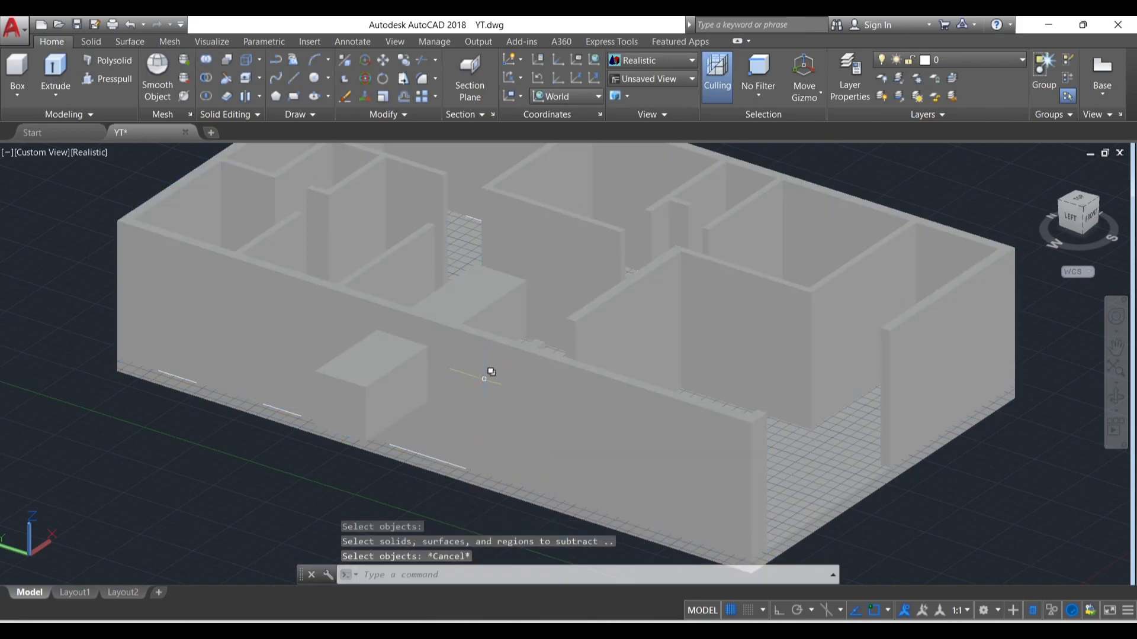
pyautogui.click(499, 363)
pyautogui.press('Escape')
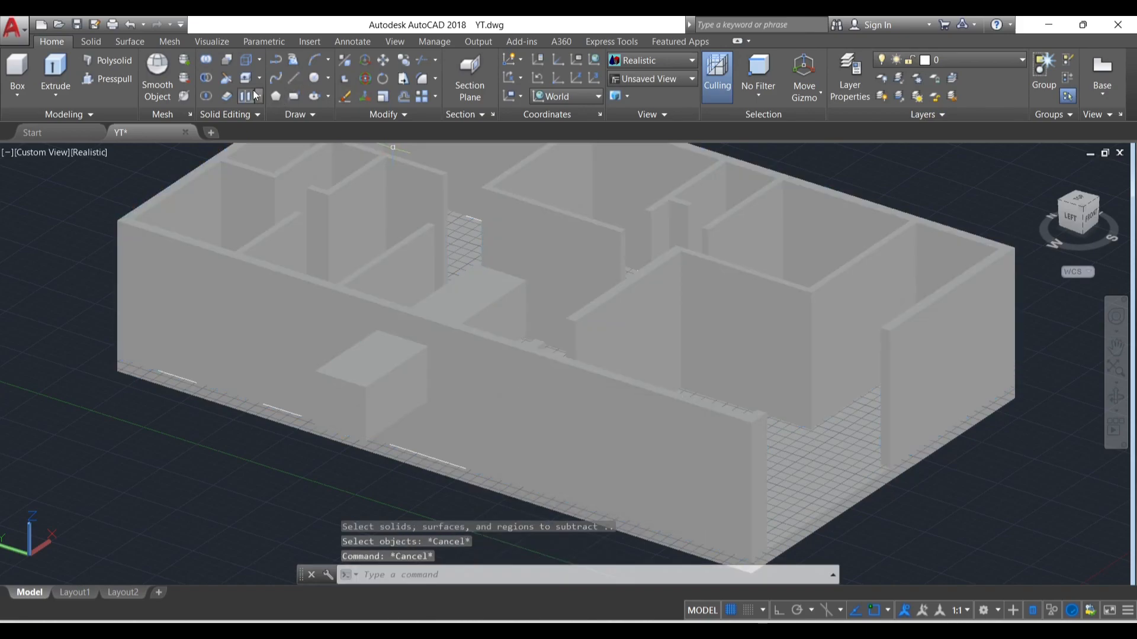
# Step: Subtract the extruded block from the walls to cut a window opening in the left side wall
pyautogui.click(219, 77)
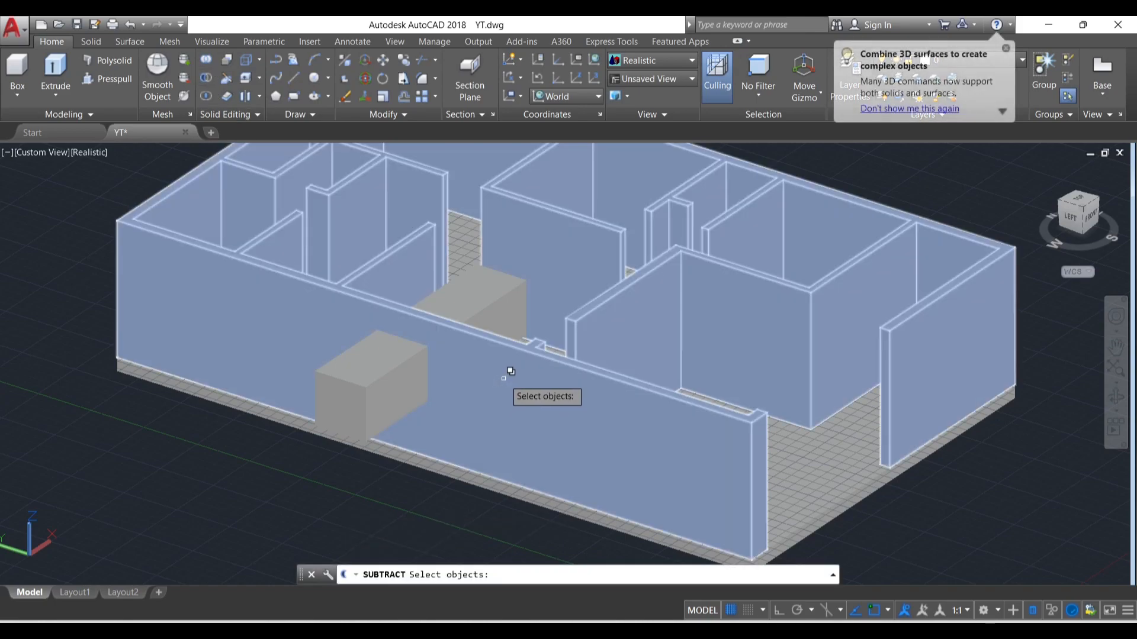
pyautogui.click(503, 377)
pyautogui.click(563, 433)
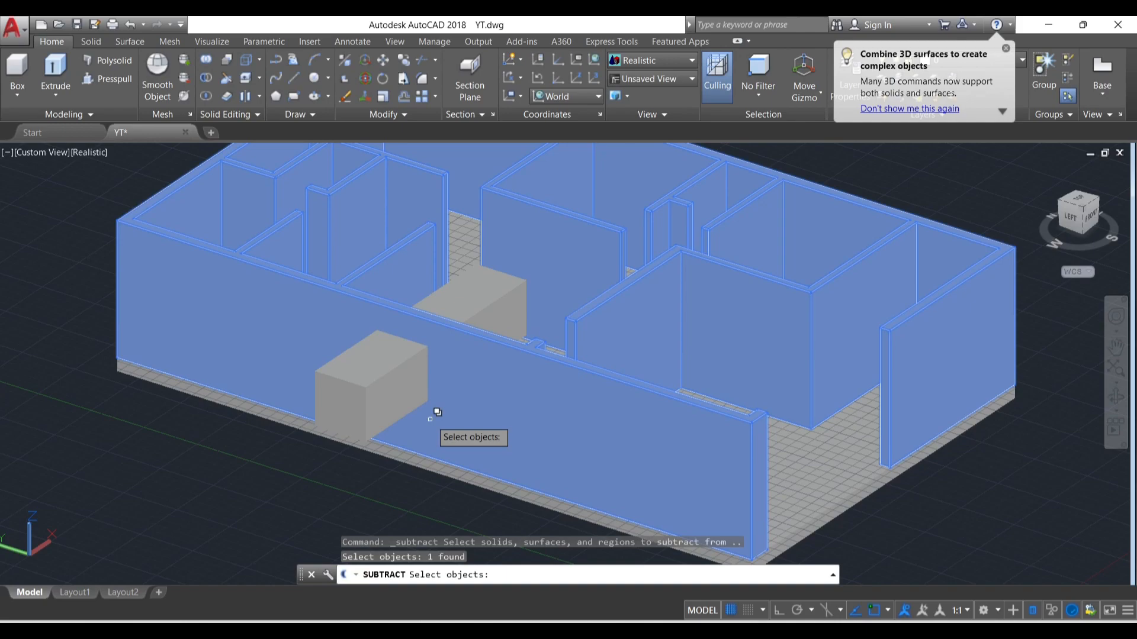
pyautogui.press('Return')
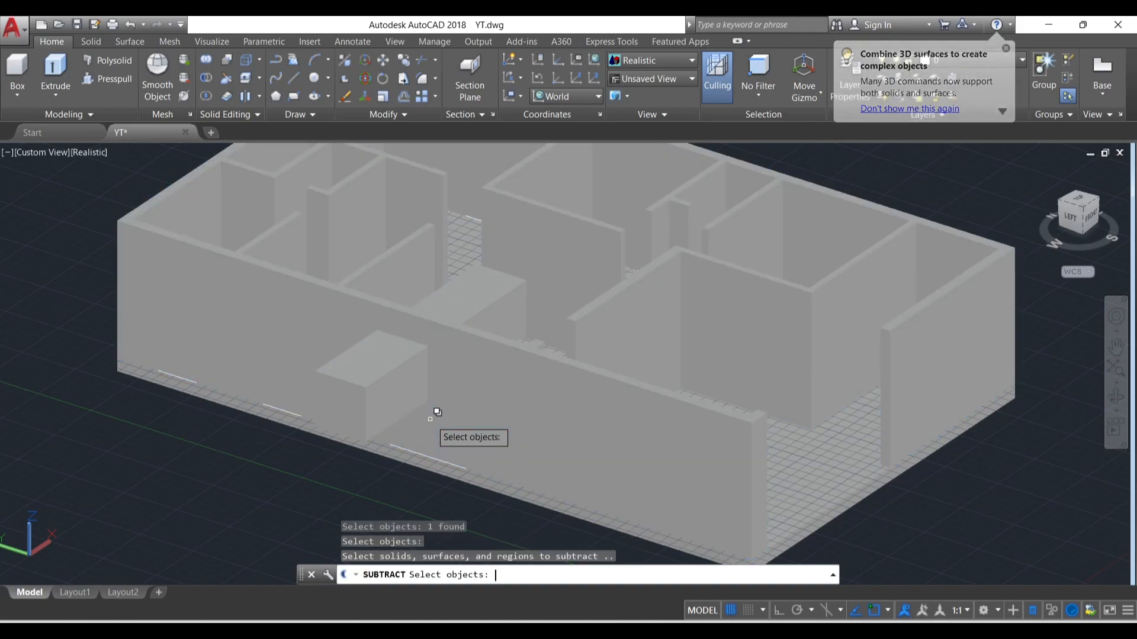
pyautogui.click(382, 389)
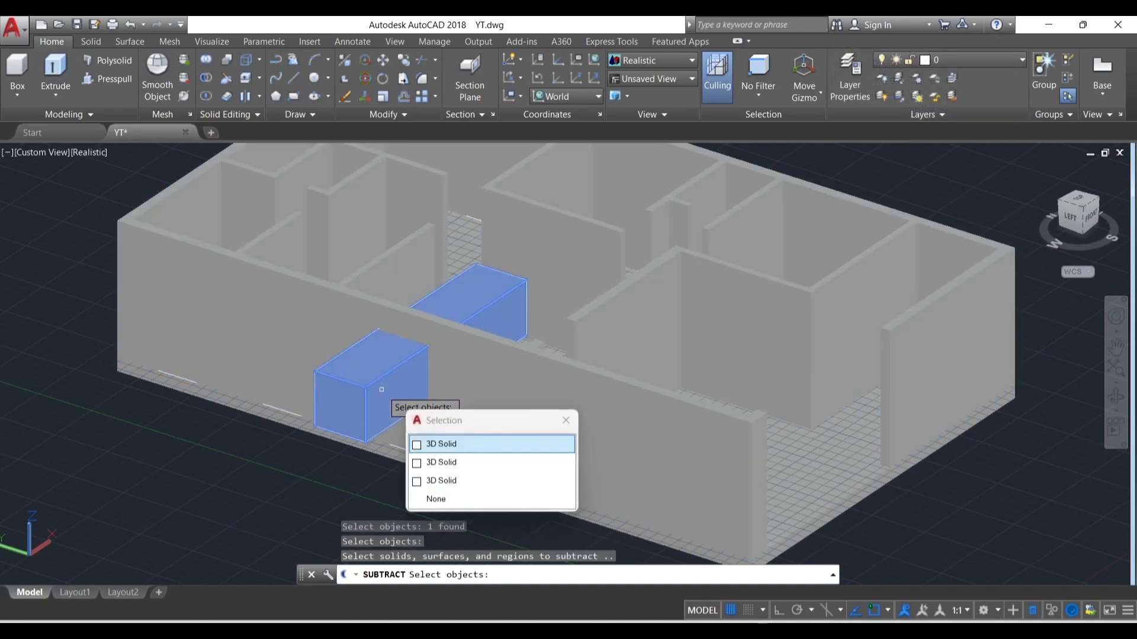
pyautogui.click(427, 446)
pyautogui.press('Return')
pyautogui.scroll(3, 450, 373)
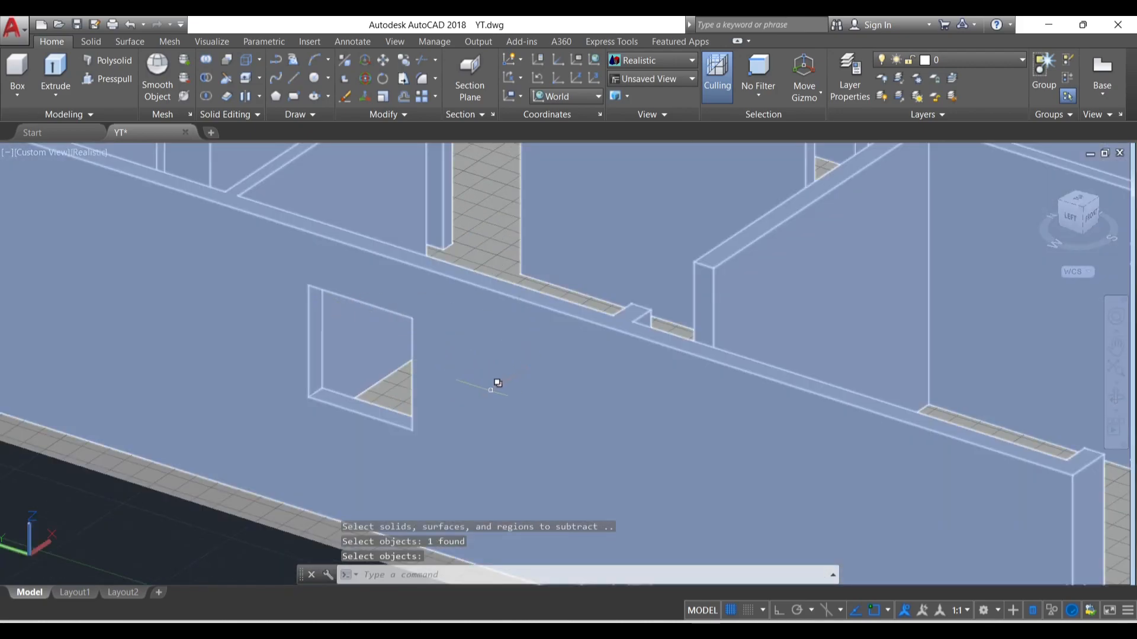
pyautogui.press('Return')
pyautogui.keyDown('shift'); pyautogui.moveTo(476, 365); pyautogui.dragTo(462, 342, button='middle'); pyautogui.keyUp('shift')
pyautogui.press('Escape')
pyautogui.press('Escape')
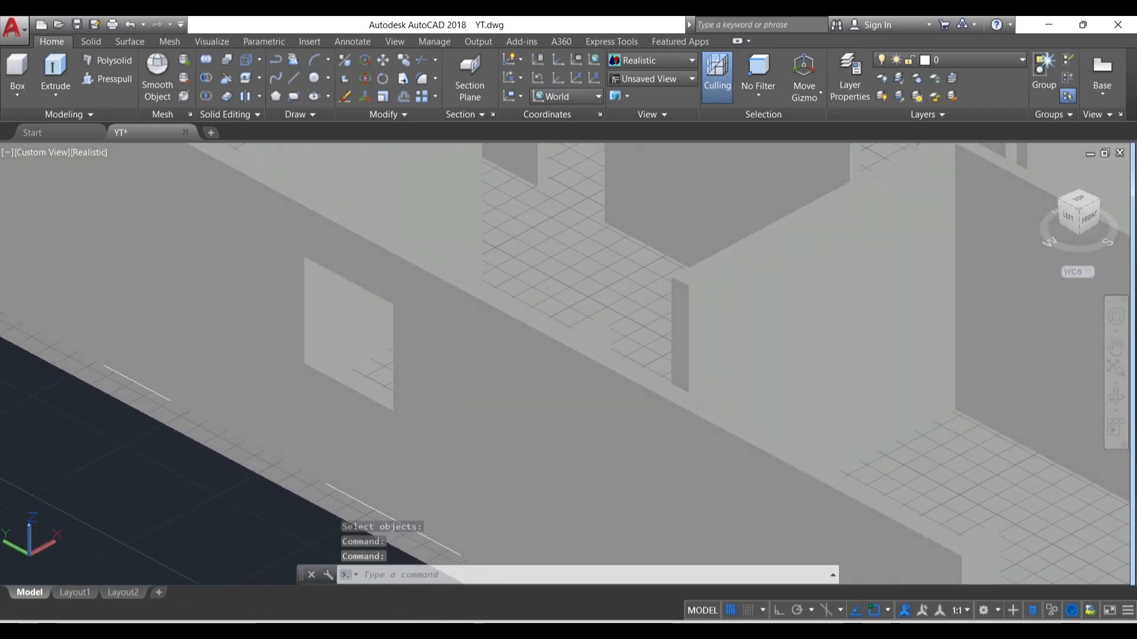
# Step: Draw a 4' by 4' rectangle on the ground in the empty space outside the left side wall
pyautogui.scroll(-5, 379, 353)
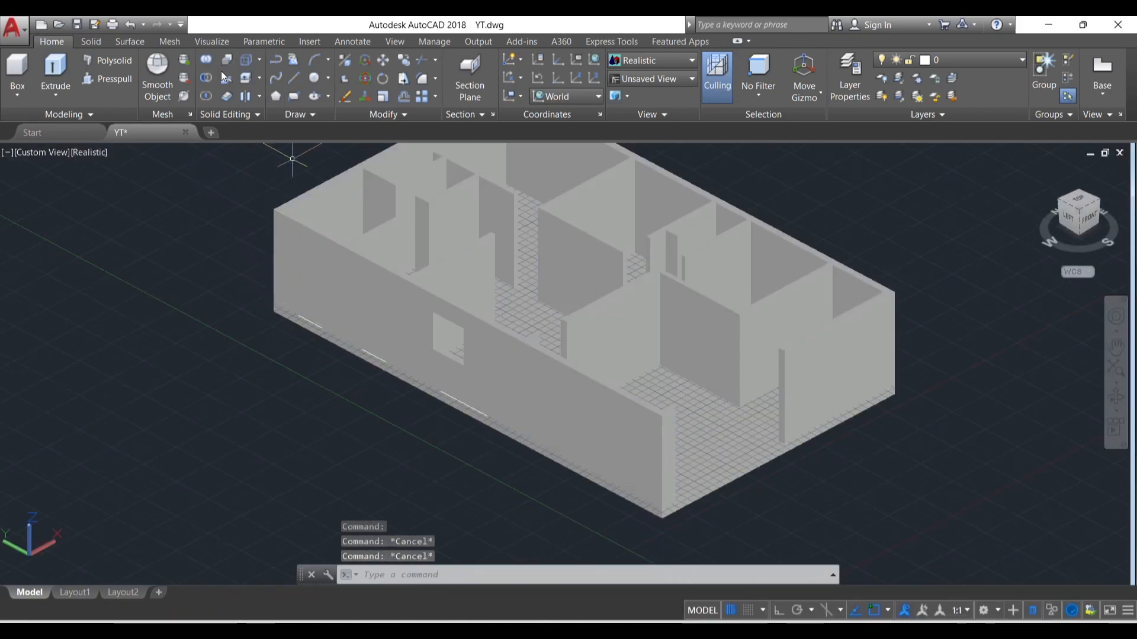
pyautogui.click(294, 96)
pyautogui.click(210, 425)
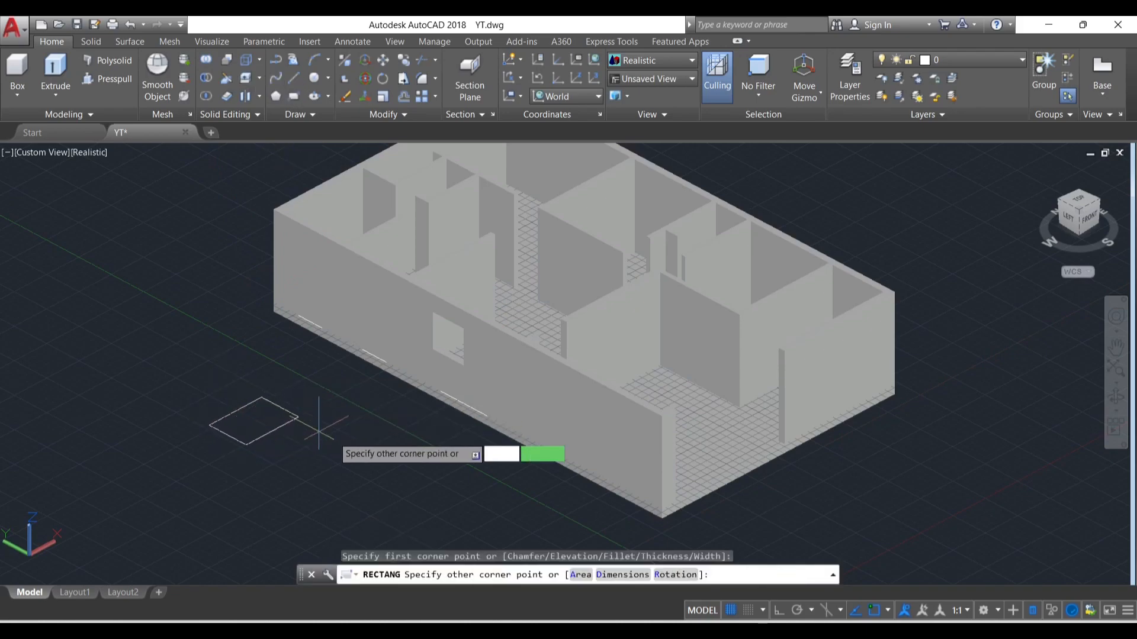
pyautogui.write("4',4'")
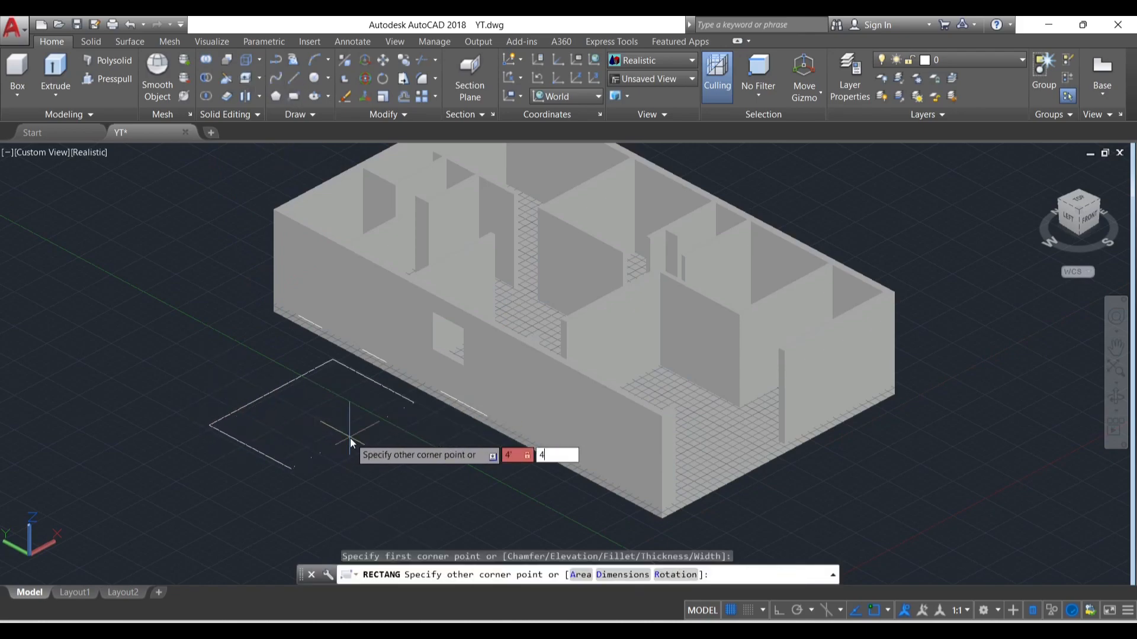
pyautogui.press('Return')
# Step: Extrude the 4' by 4' ground rectangle to a height of 9"
pyautogui.scroll(5, 148, 385)
pyautogui.click(293, 432)
pyautogui.click(262, 399)
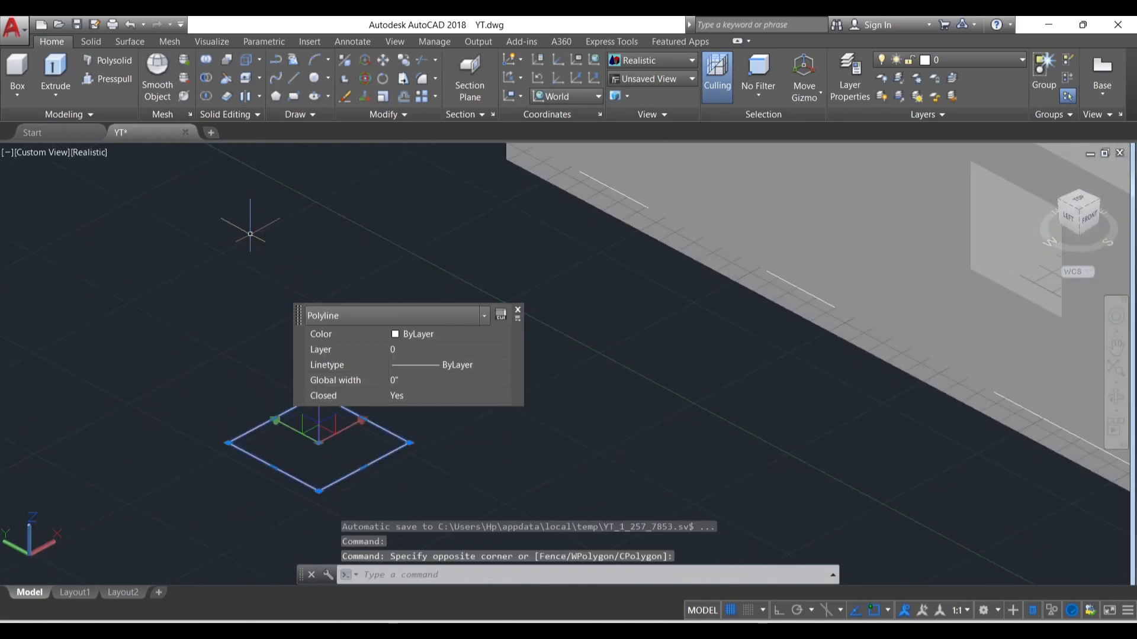
pyautogui.click(71, 66)
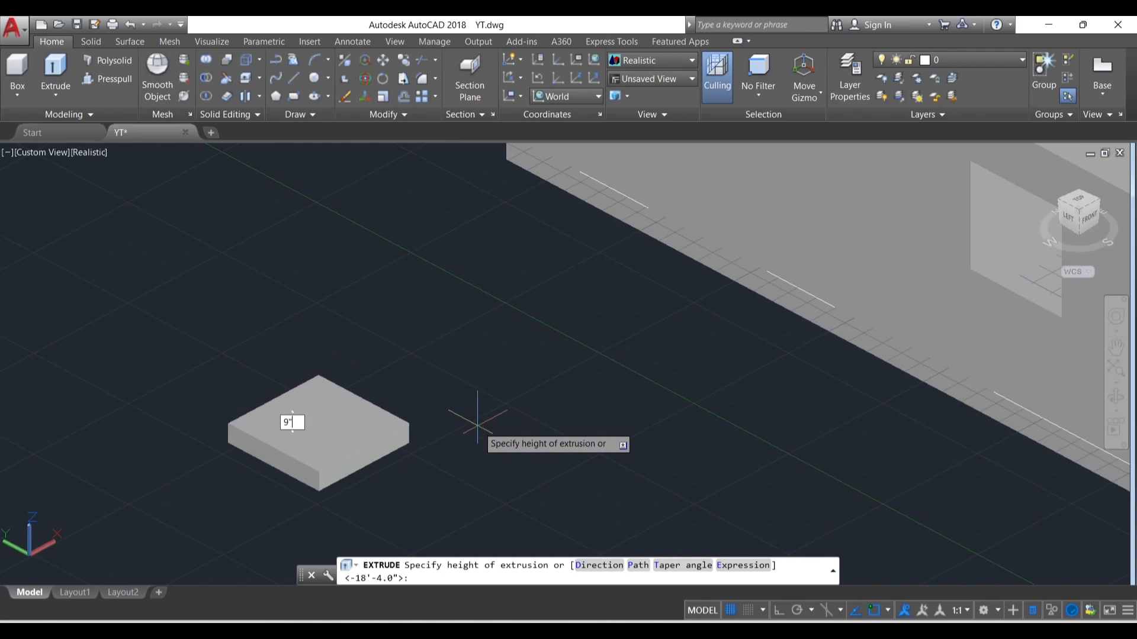
pyautogui.write('9"')
pyautogui.press('Return')
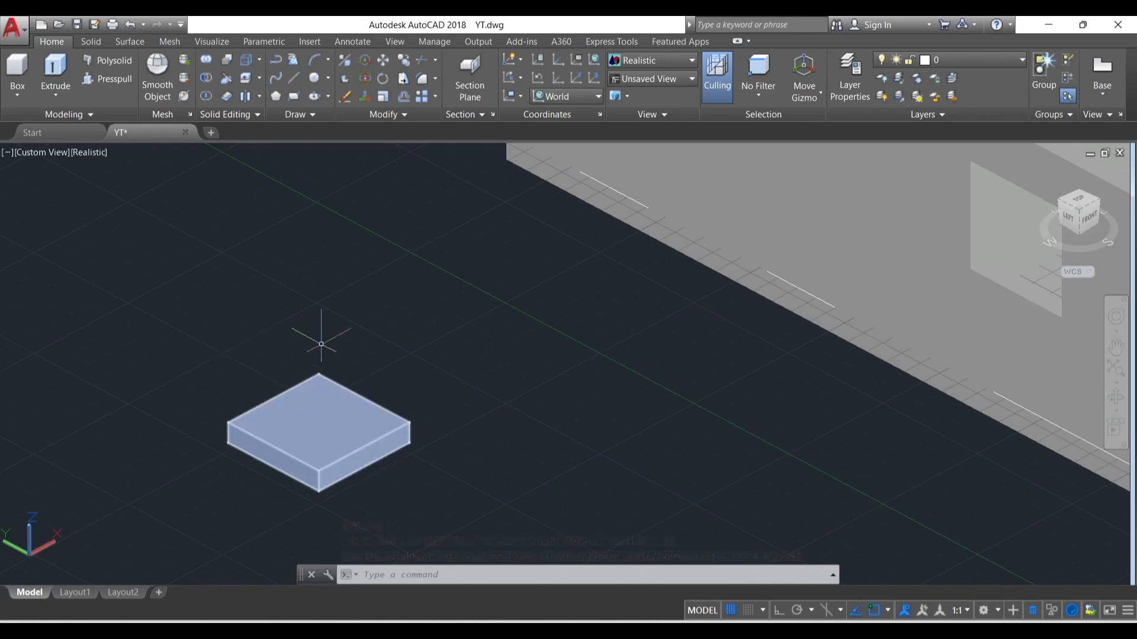
# Step: Draw a 3'6" by 3'6" rectangle on the ground beside the 9" thick block
pyautogui.click(296, 97)
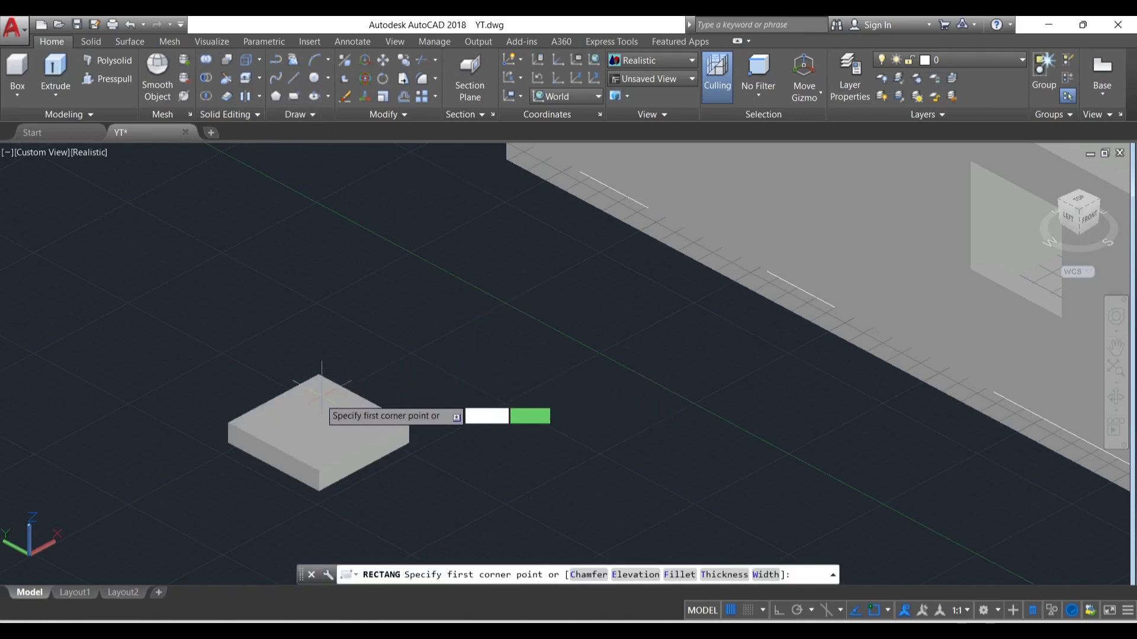
pyautogui.click(430, 375)
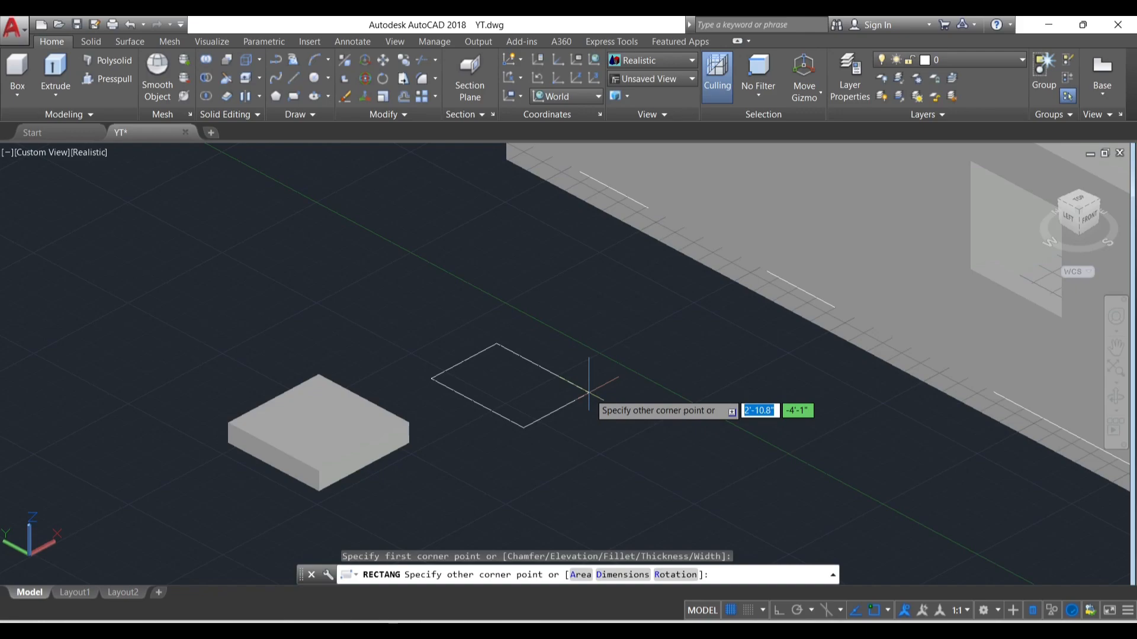
pyautogui.write('3\'6"')
pyautogui.press('Tab')
pyautogui.write('3')
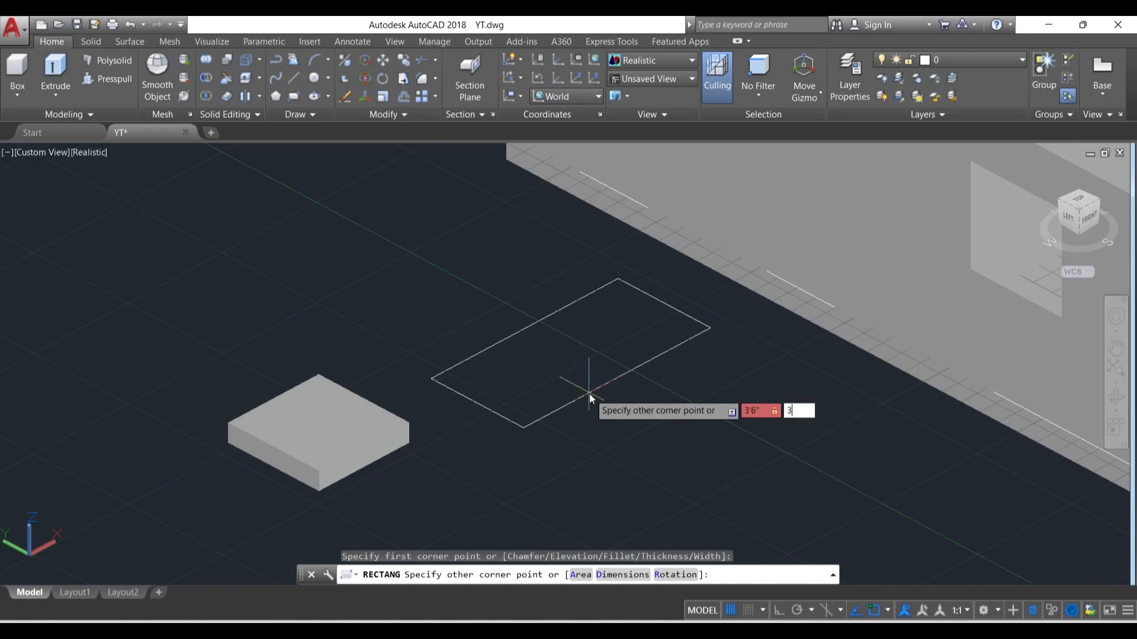
pyautogui.write('\'6"')
pyautogui.press('Return')
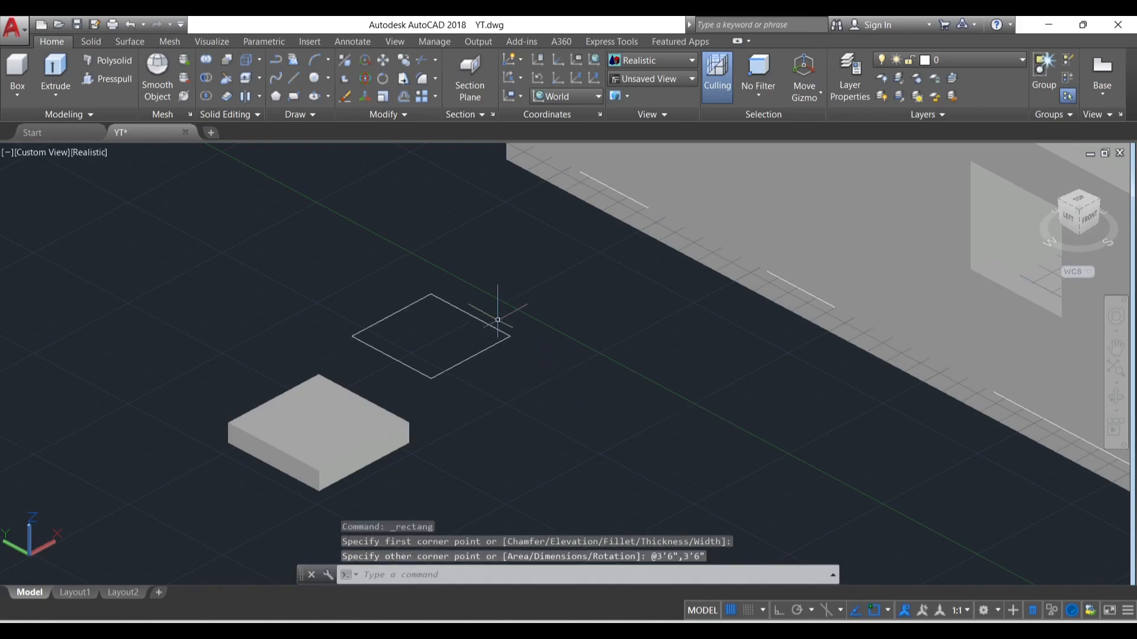
# Step: Extrude the 3'6" by 3'6" ground rectangle into a solid block about 3'-4.4" high
pyautogui.click(414, 364)
pyautogui.click(338, 294)
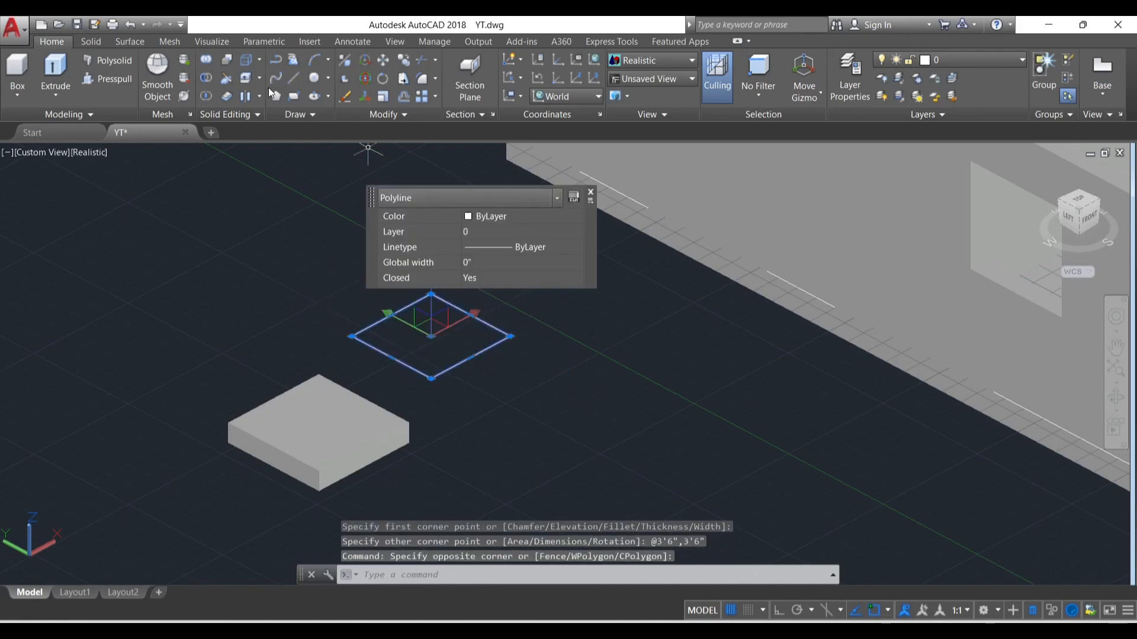
pyautogui.click(55, 66)
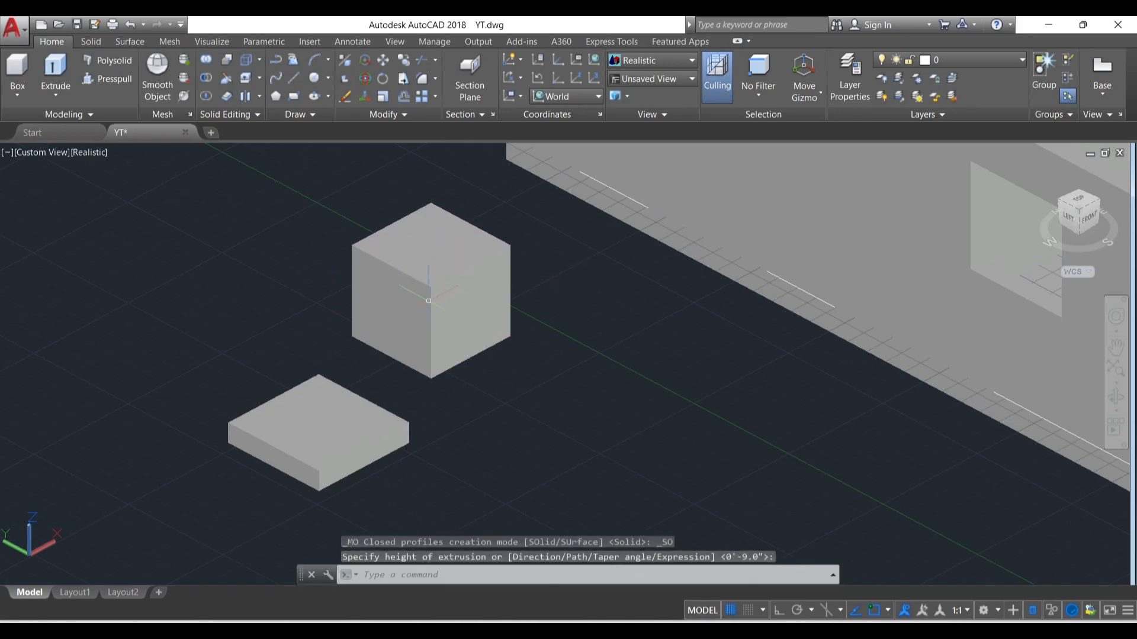
# Step: Move the tall 3'6" block along the X and Y axes so that it sits over the 9" thick block
pyautogui.click(428, 301)
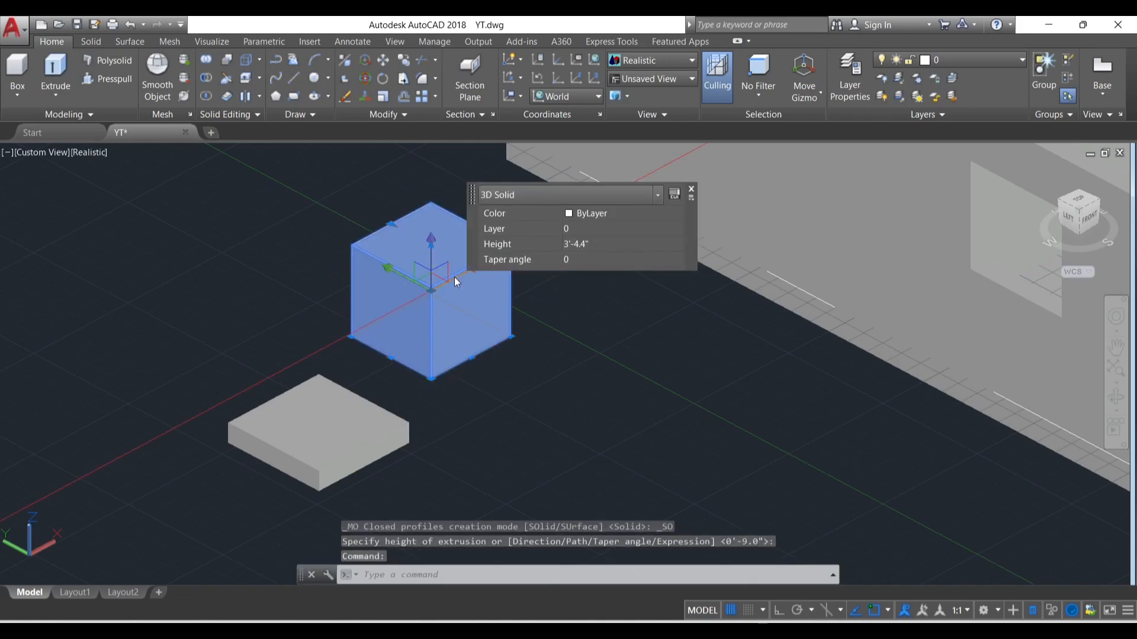
pyautogui.click(432, 289)
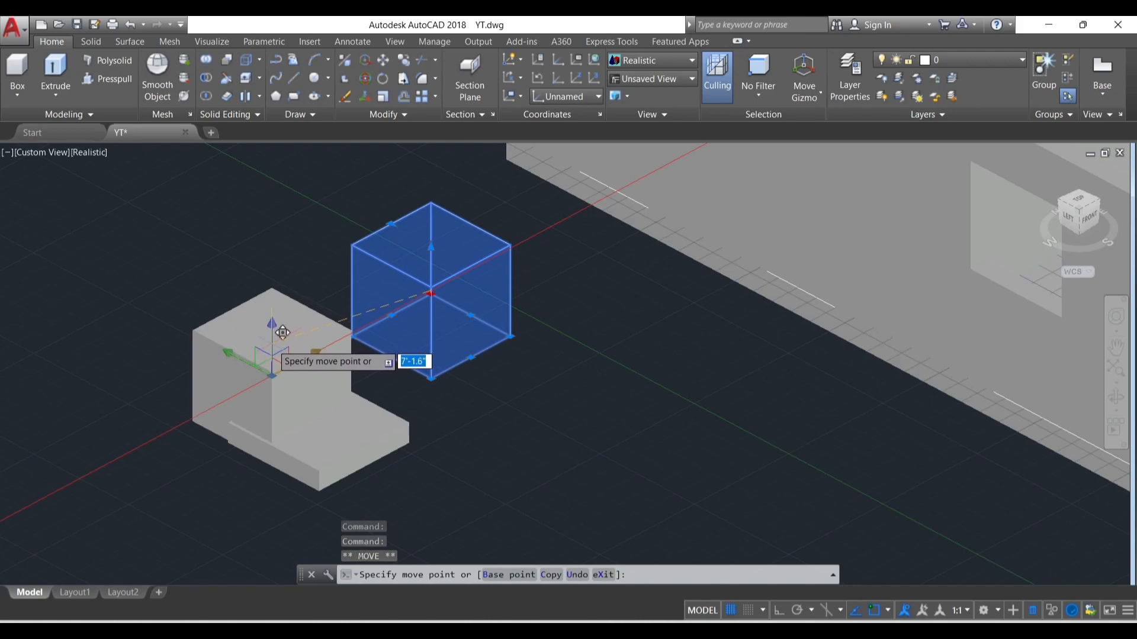
pyautogui.click(273, 374)
pyautogui.click(272, 377)
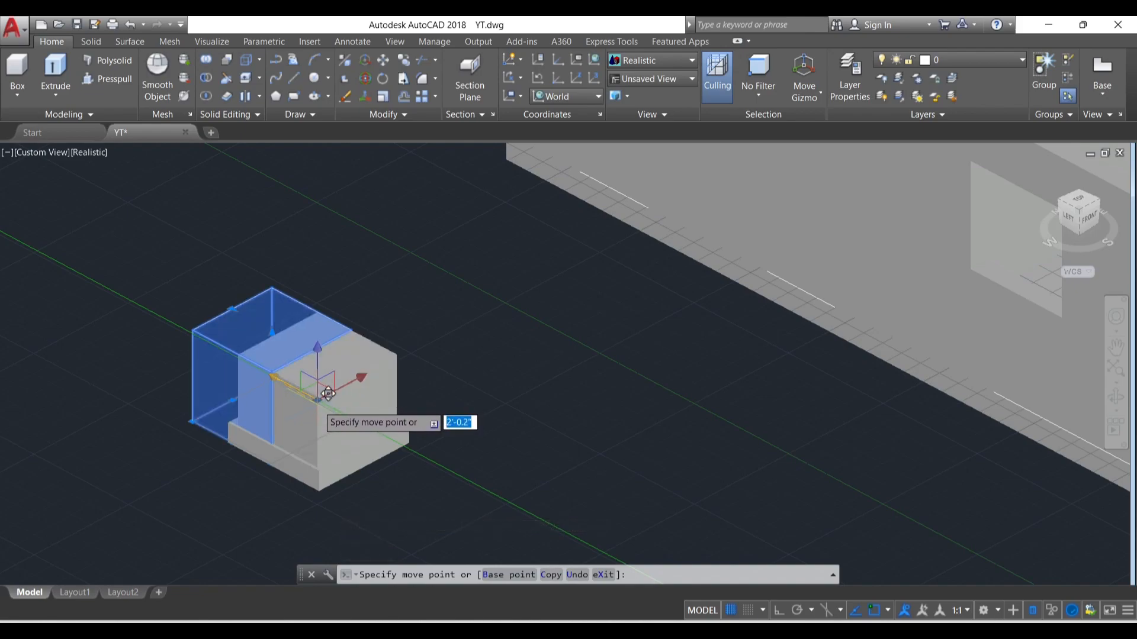
pyautogui.click(368, 446)
# Step: Shift the tall block along the X axis in small moves to centre it between the sides of the 4' block
pyautogui.keyDown('shift'); pyautogui.moveTo(349, 471); pyautogui.dragTo(343, 486, button='middle'); pyautogui.keyUp('shift')
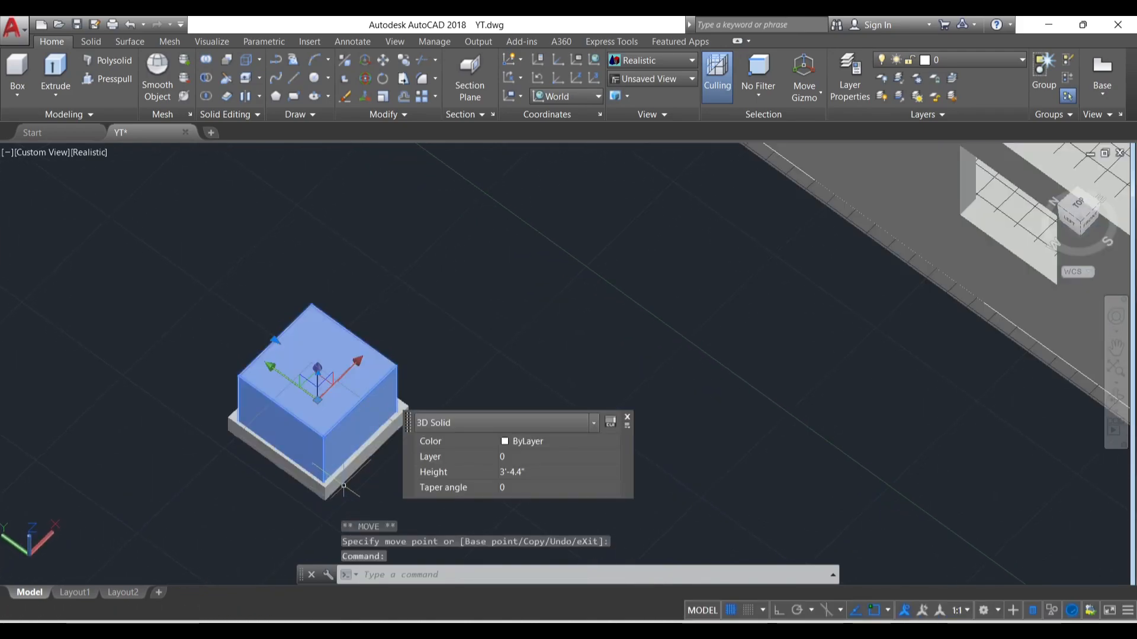
pyautogui.keyDown('shift'); pyautogui.moveTo(370, 402); pyautogui.dragTo(288, 501, button='middle'); pyautogui.keyUp('shift')
pyautogui.moveTo(348, 359); pyautogui.dragTo(289, 339, button='middle')
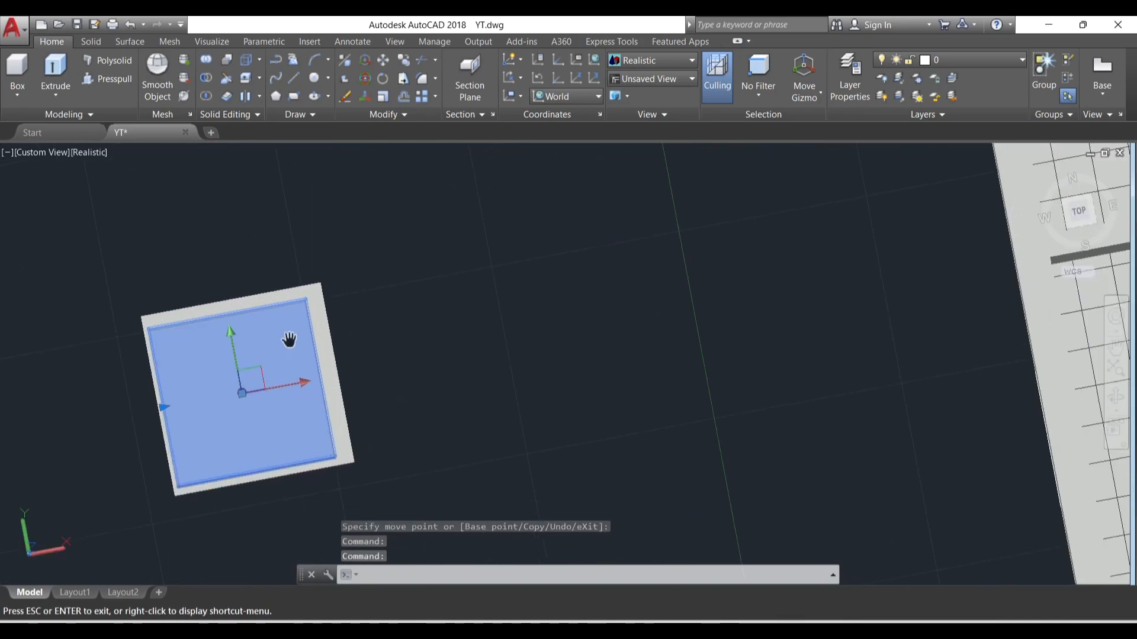
pyautogui.click(285, 388)
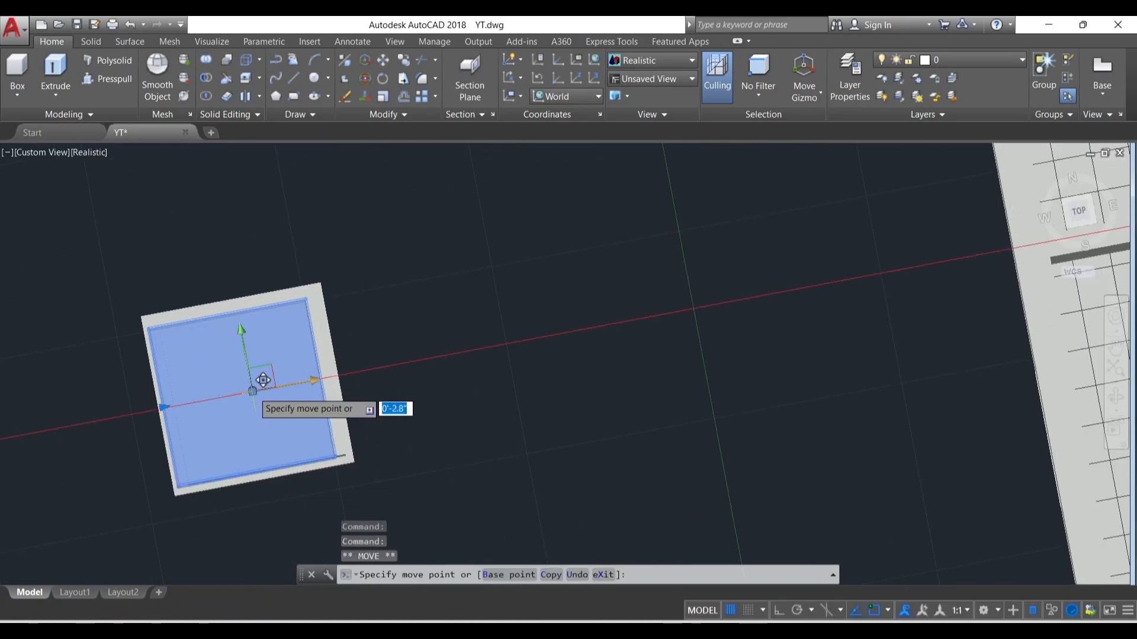
pyautogui.click(265, 379)
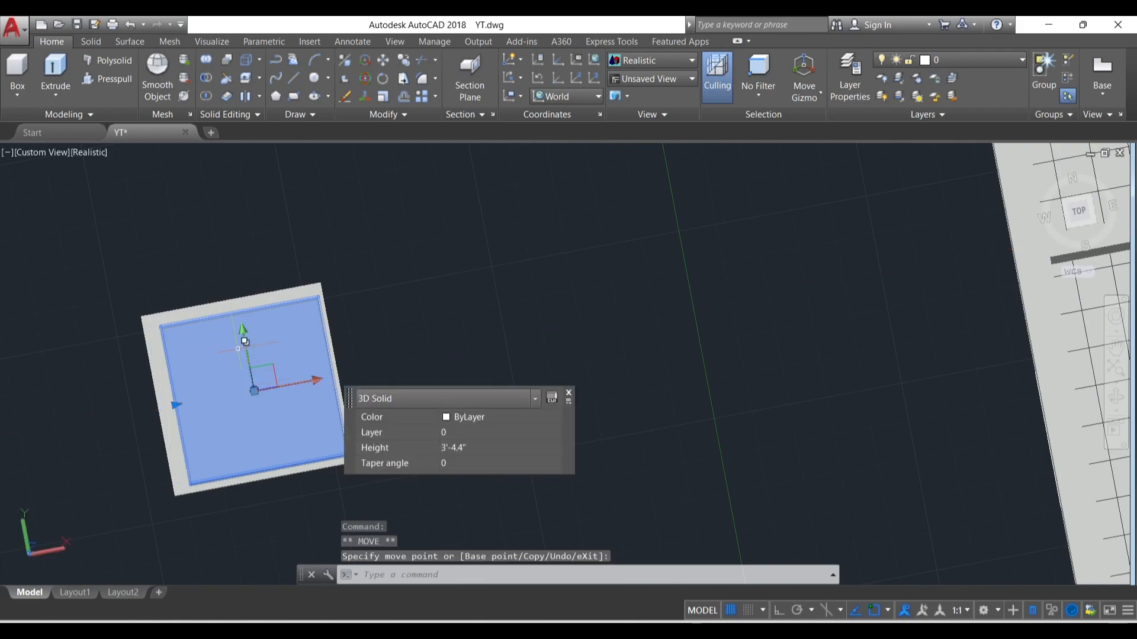
pyautogui.click(323, 382)
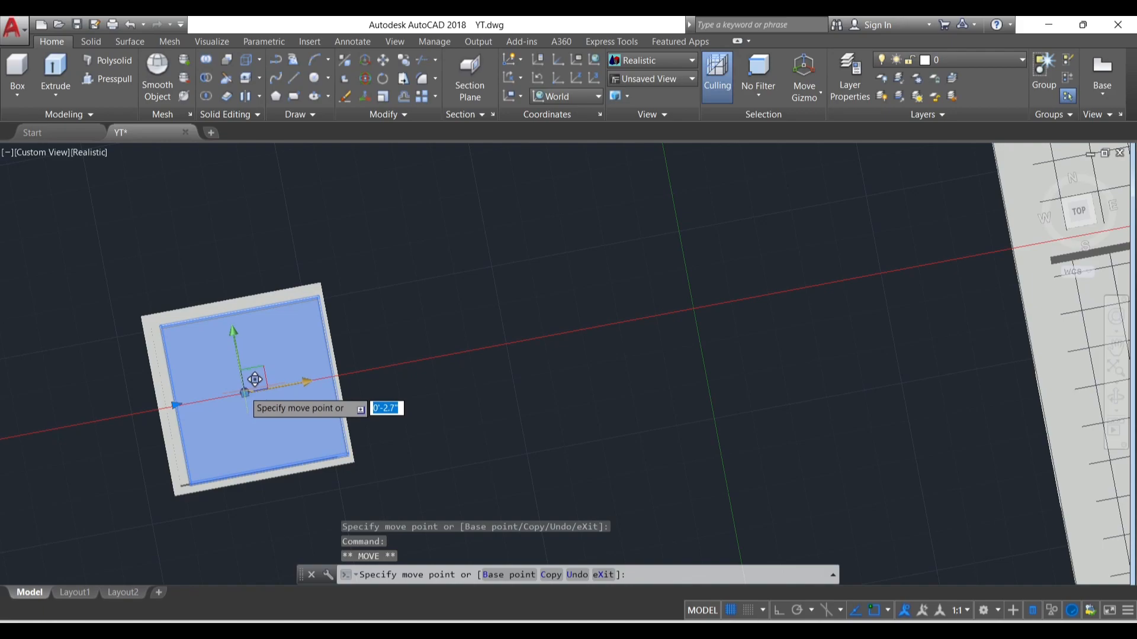
pyautogui.click(252, 382)
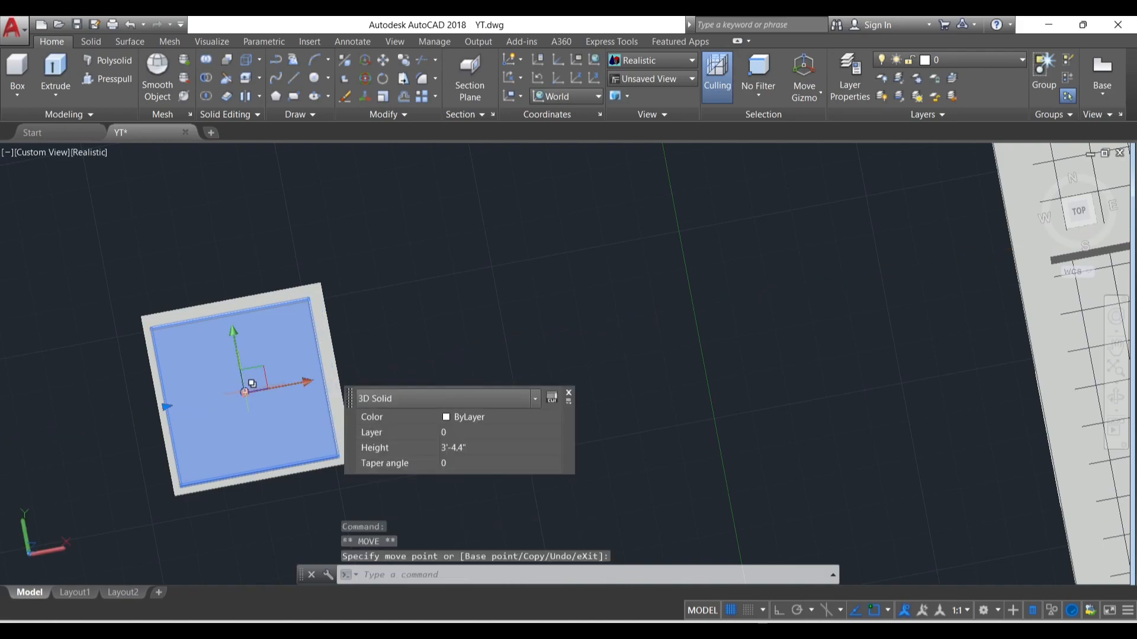
pyautogui.click(285, 387)
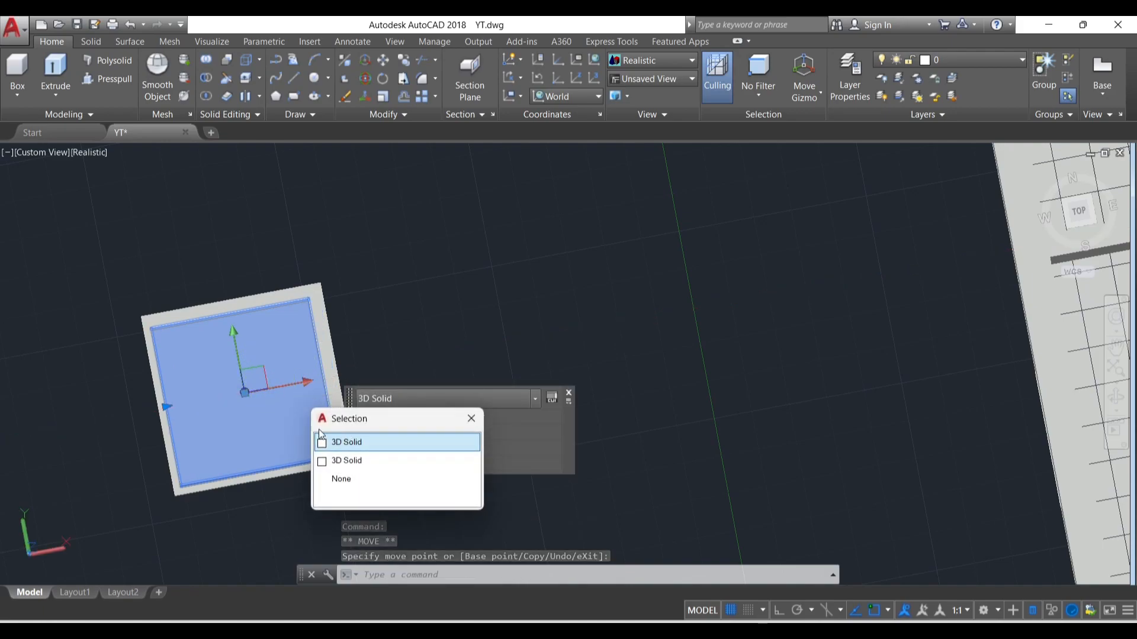
pyautogui.click(332, 444)
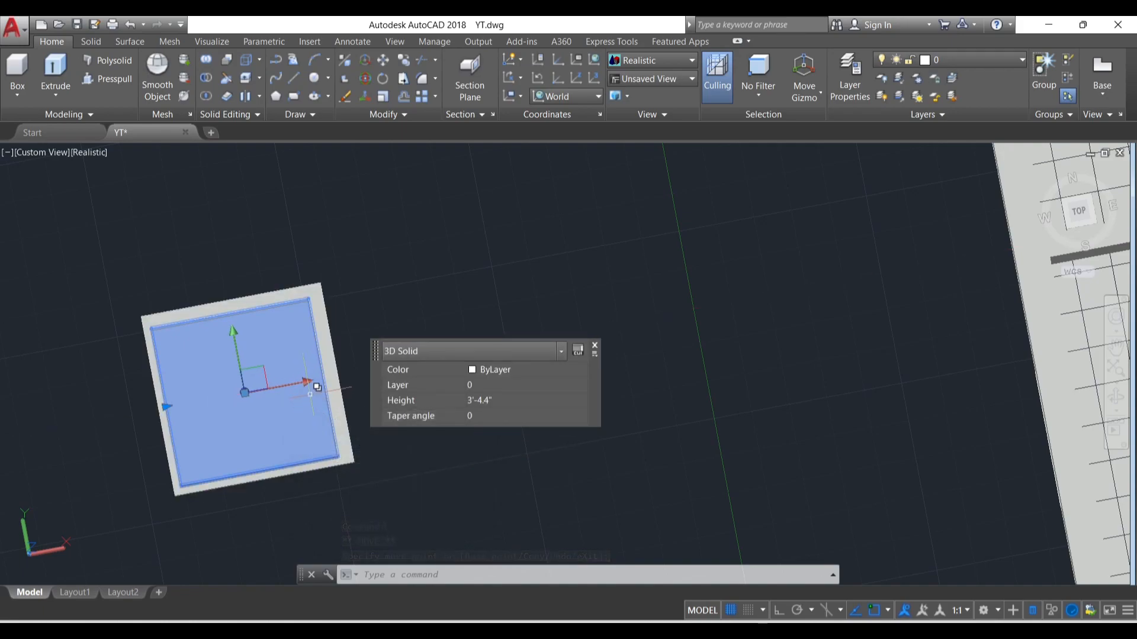
pyautogui.click(304, 385)
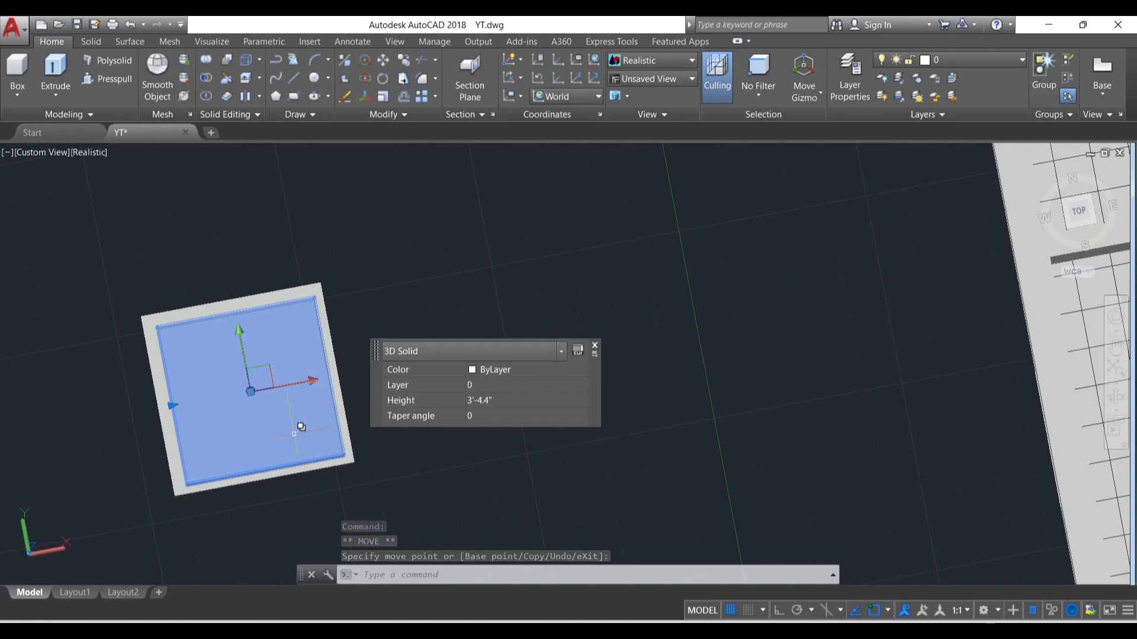
# Step: Lower the tall block along the Z axis until it passes completely through the 9" thick block
pyautogui.keyDown('shift'); pyautogui.moveTo(285, 429); pyautogui.dragTo(339, 284, button='middle'); pyautogui.keyUp('shift')
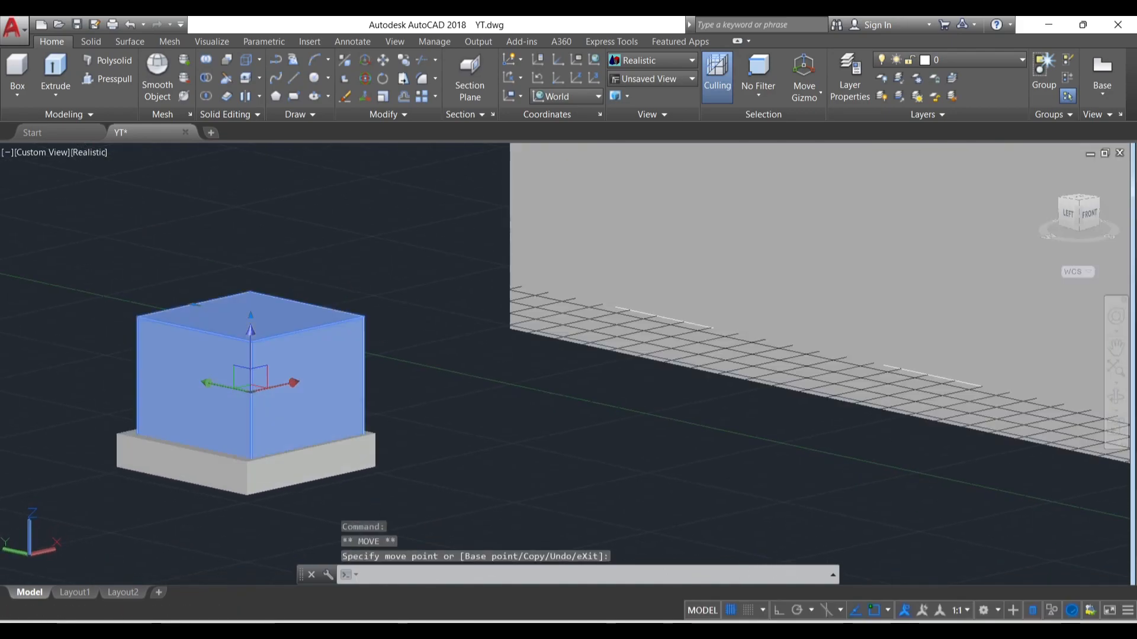
pyautogui.moveTo(250, 330); pyautogui.dragTo(255, 389)
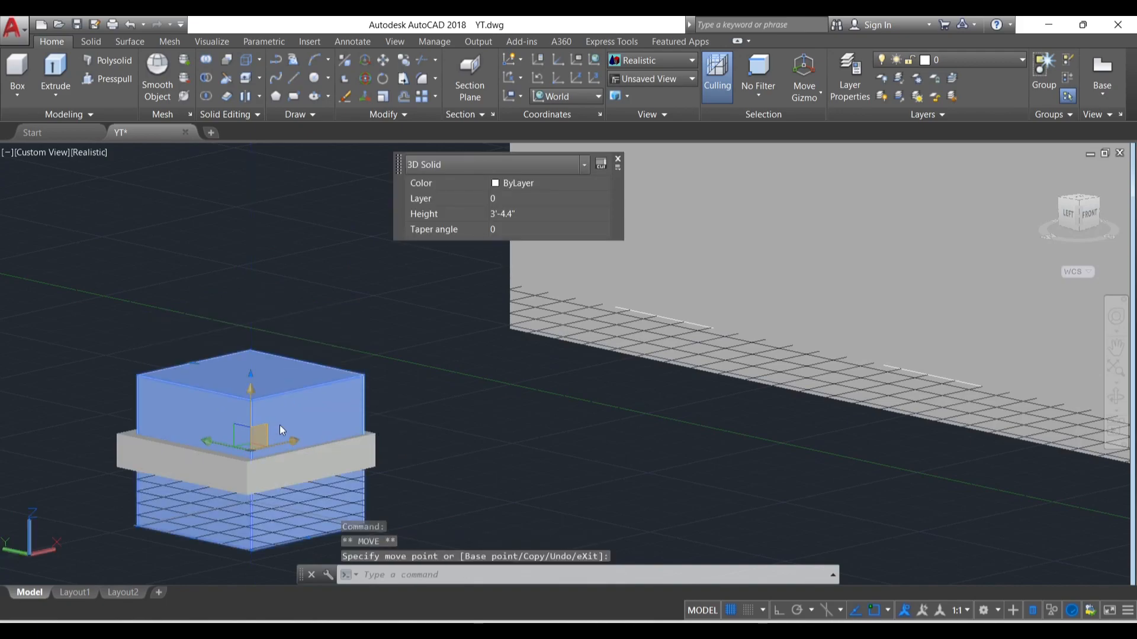
pyautogui.press('Escape')
pyautogui.press('Escape')
pyautogui.press('Escape')
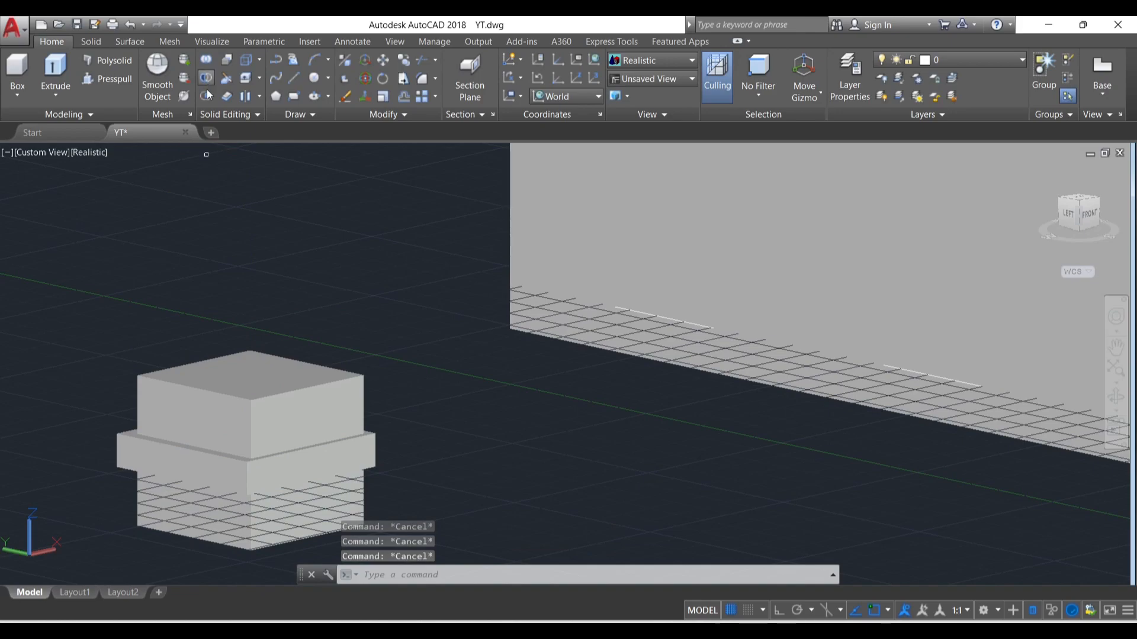
pyautogui.click(205, 81)
pyautogui.click(143, 447)
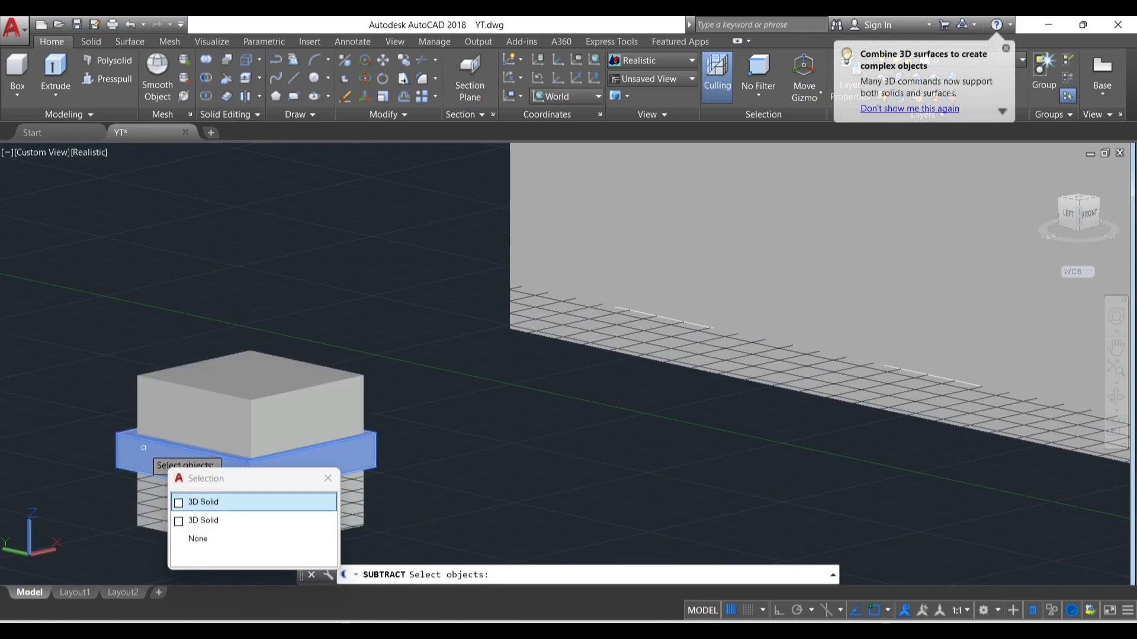
pyautogui.click(204, 507)
pyautogui.click(210, 426)
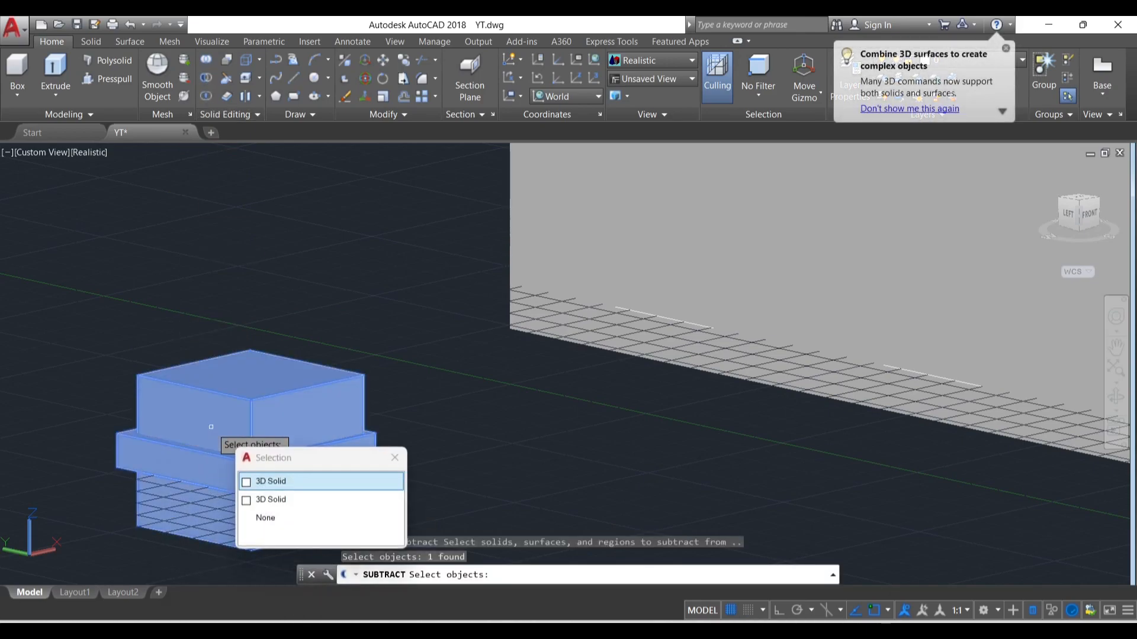
pyautogui.click(256, 485)
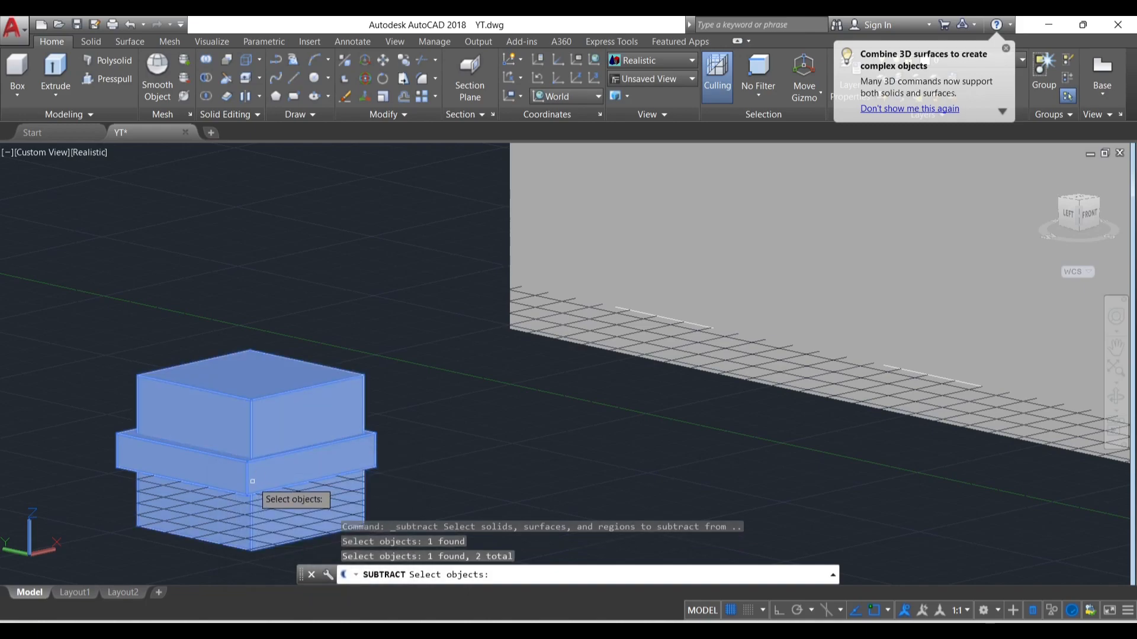
pyautogui.press('Escape')
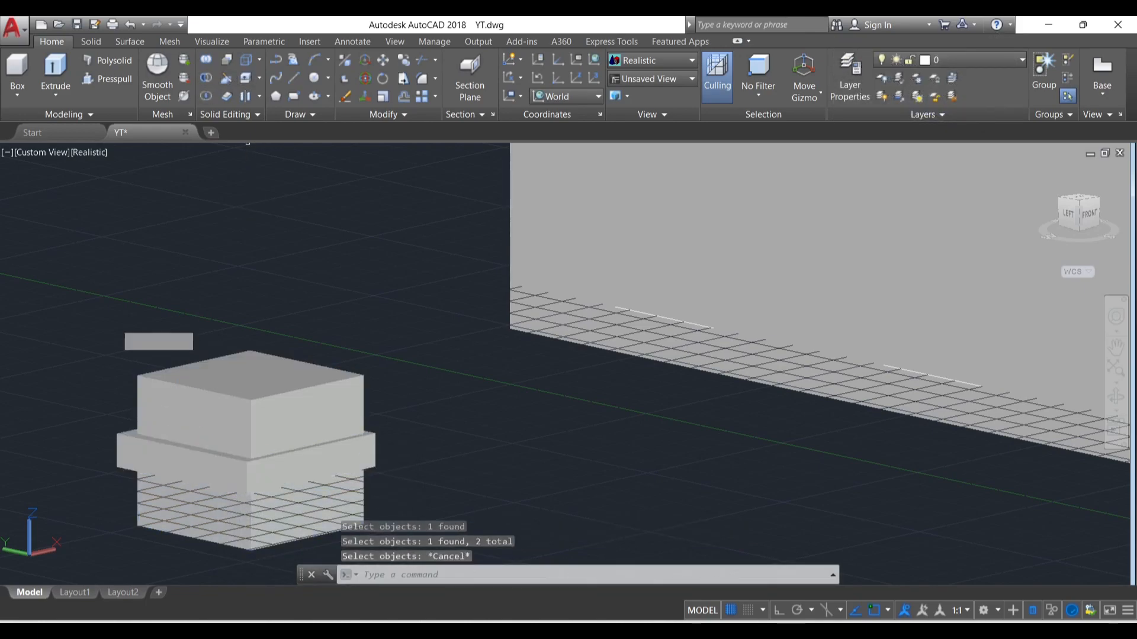
# Step: Subtract the tall inner block from the 9" thick block to leave a hollow square window frame
pyautogui.press('Return')
pyautogui.click(160, 462)
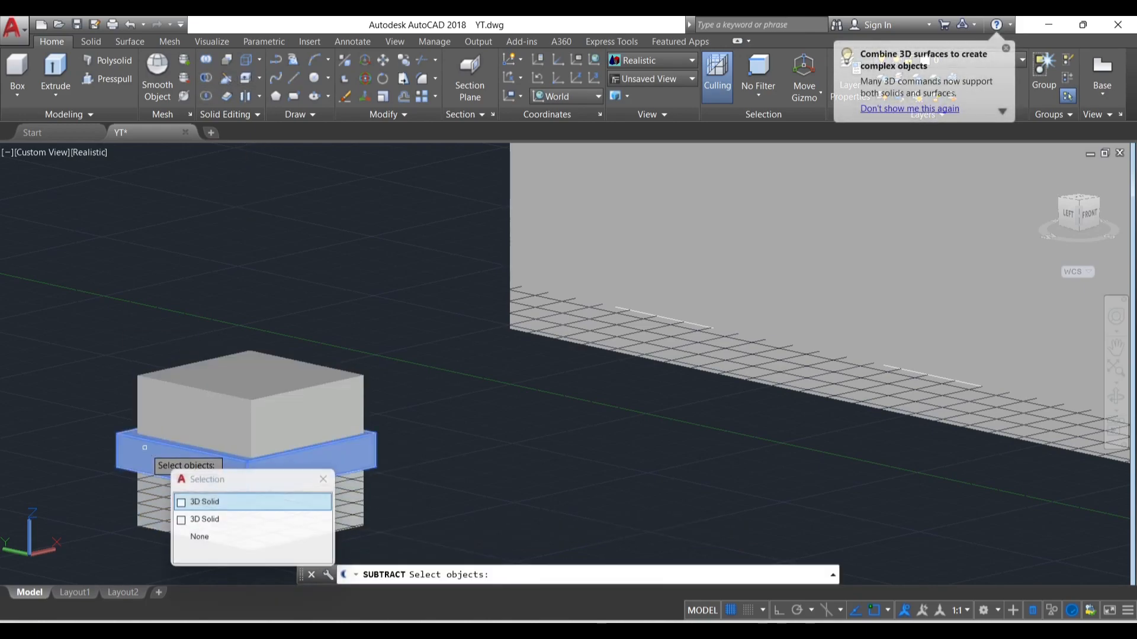
pyautogui.click(220, 508)
pyautogui.press('Return')
pyautogui.click(212, 434)
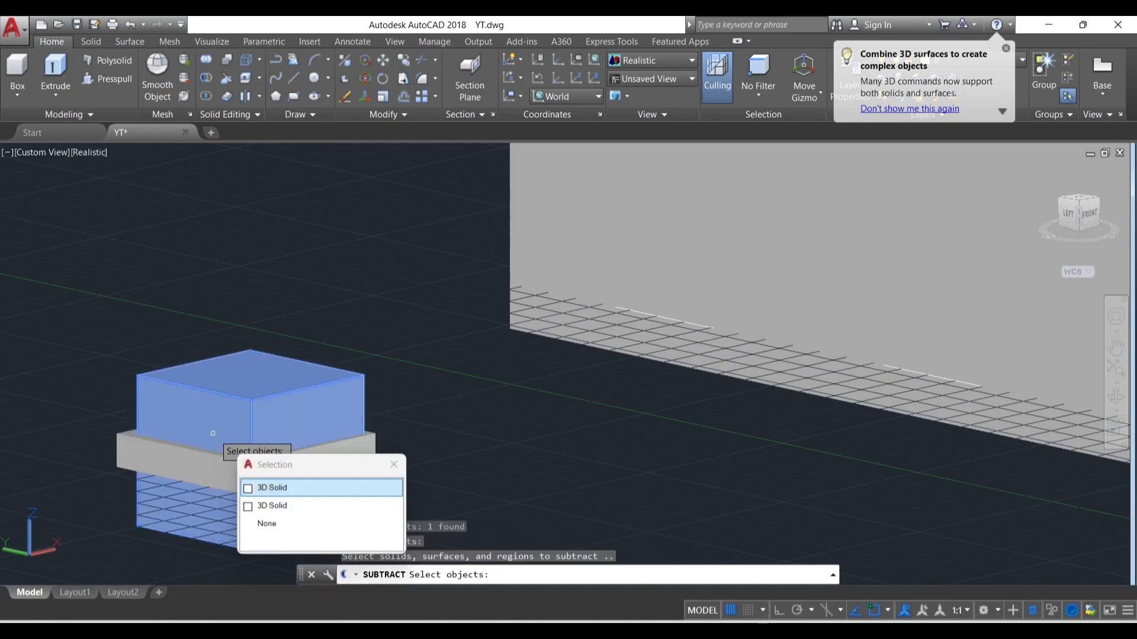
pyautogui.click(299, 486)
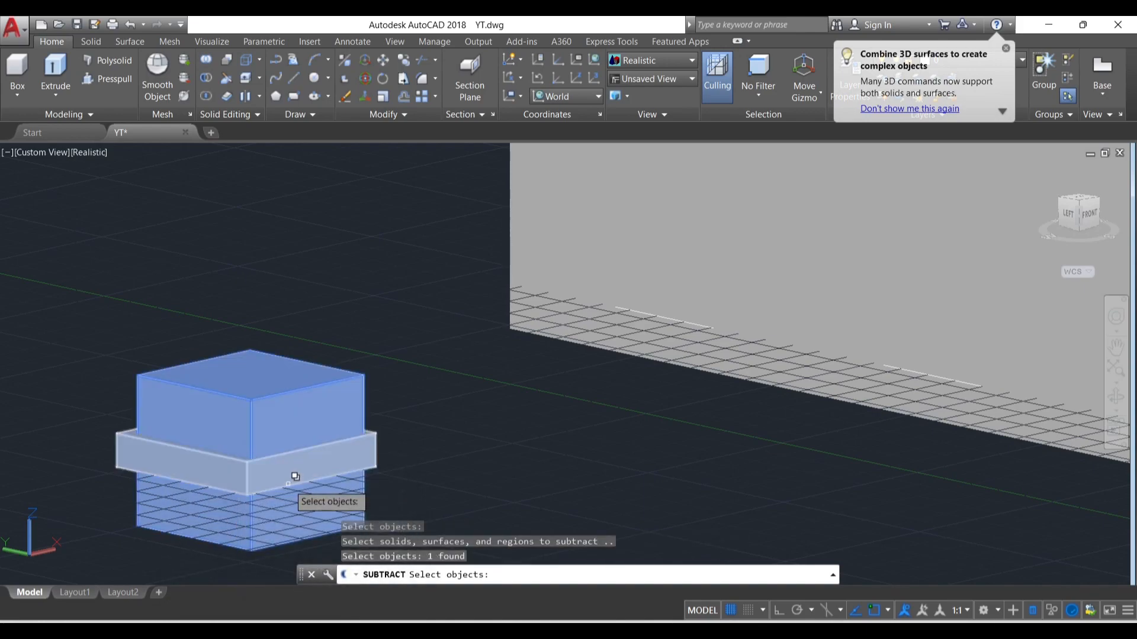
pyautogui.press('Return')
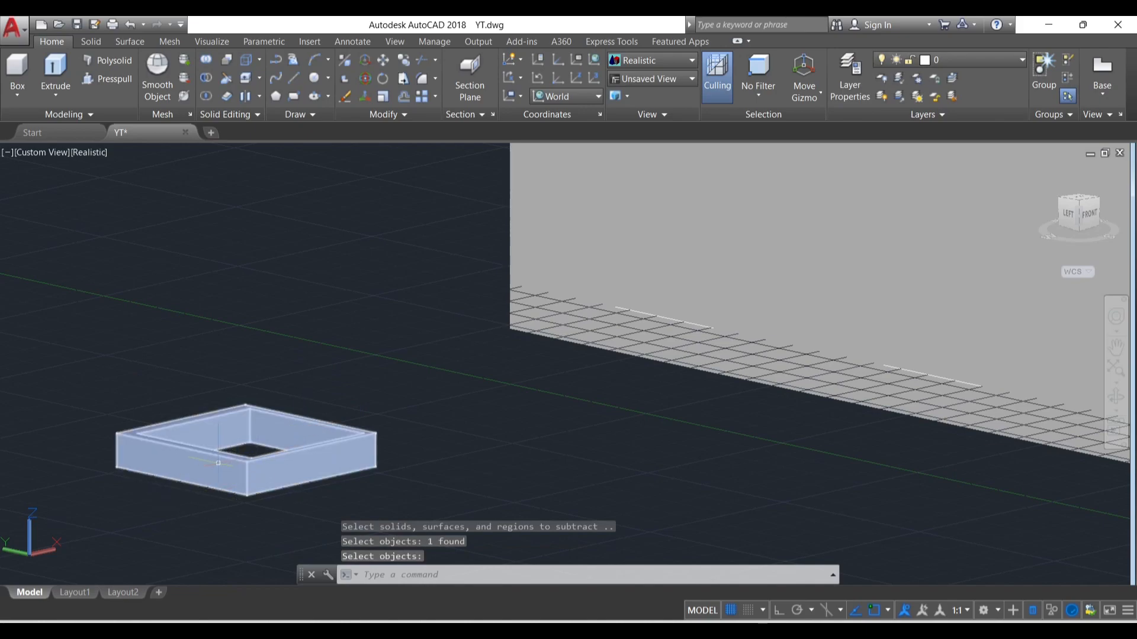
# Step: Draw a rectangle between opposite inner corners of the window frame's opening
pyautogui.keyDown('shift'); pyautogui.moveTo(272, 468); pyautogui.dragTo(267, 489, button='middle'); pyautogui.keyUp('shift')
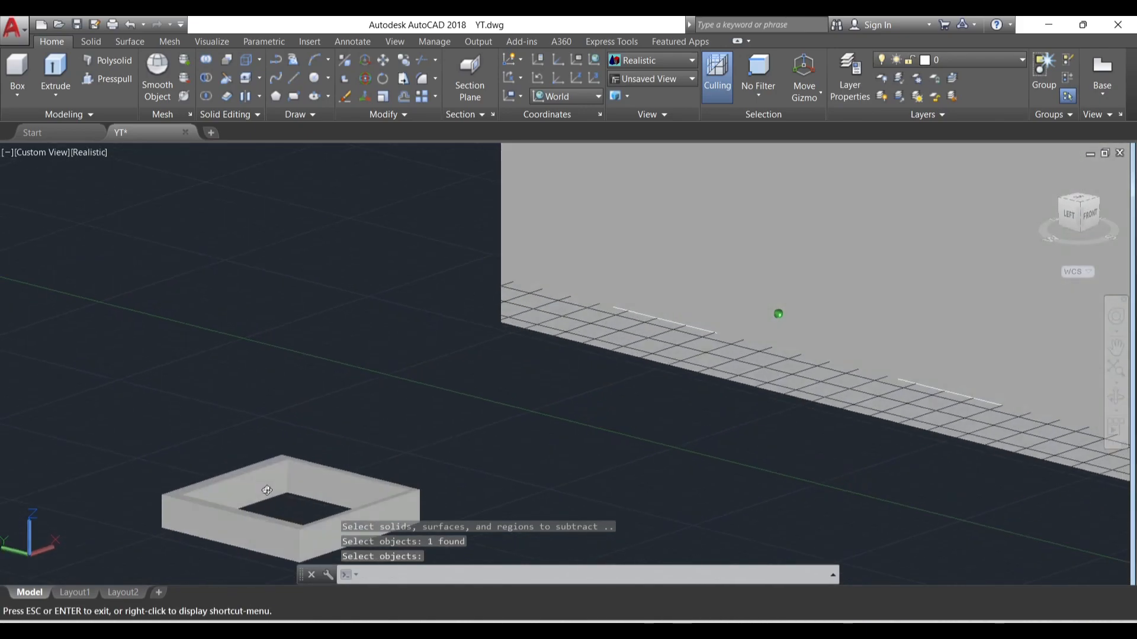
pyautogui.scroll(-5, 278, 415)
pyautogui.keyDown('shift'); pyautogui.moveTo(287, 394); pyautogui.dragTo(154, 474, button='middle'); pyautogui.keyUp('shift')
pyautogui.scroll(6, 161, 515)
pyautogui.scroll(-5, 160, 515)
pyautogui.scroll(5, 178, 418)
pyautogui.keyDown('shift'); pyautogui.moveTo(178, 419); pyautogui.dragTo(223, 383, button='middle'); pyautogui.keyUp('shift')
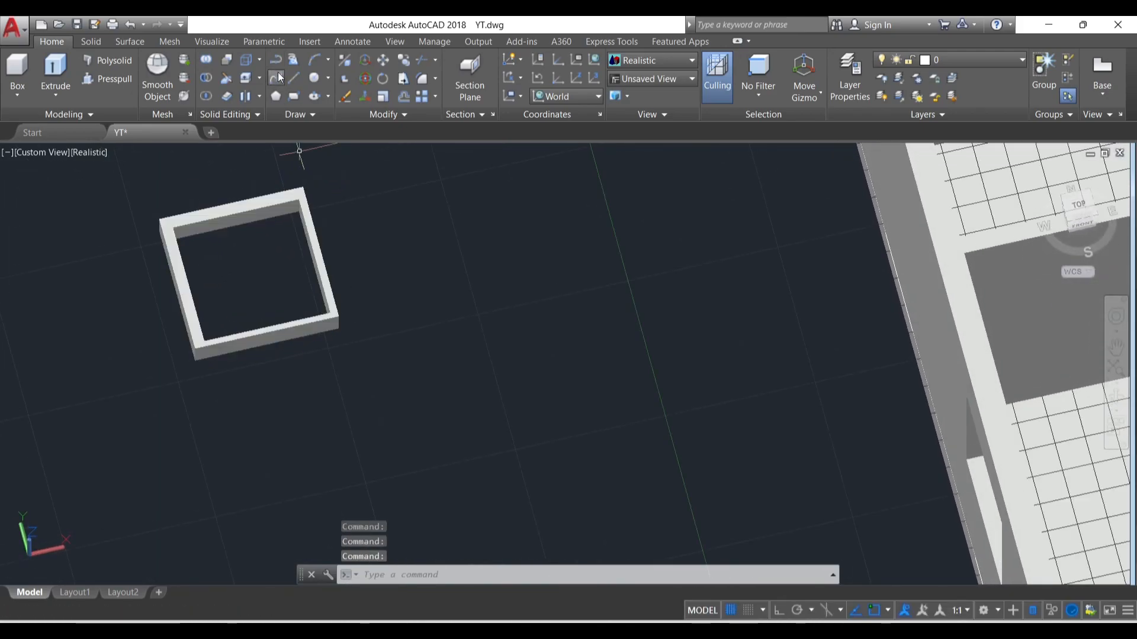
pyautogui.click(293, 95)
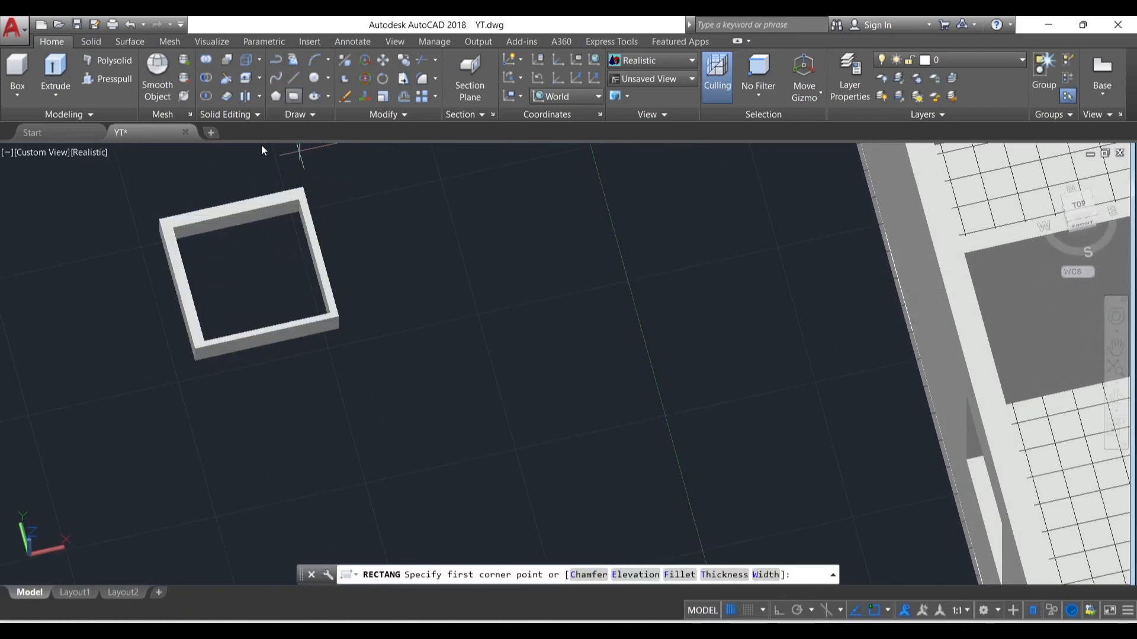
pyautogui.click(173, 228)
pyautogui.click(325, 303)
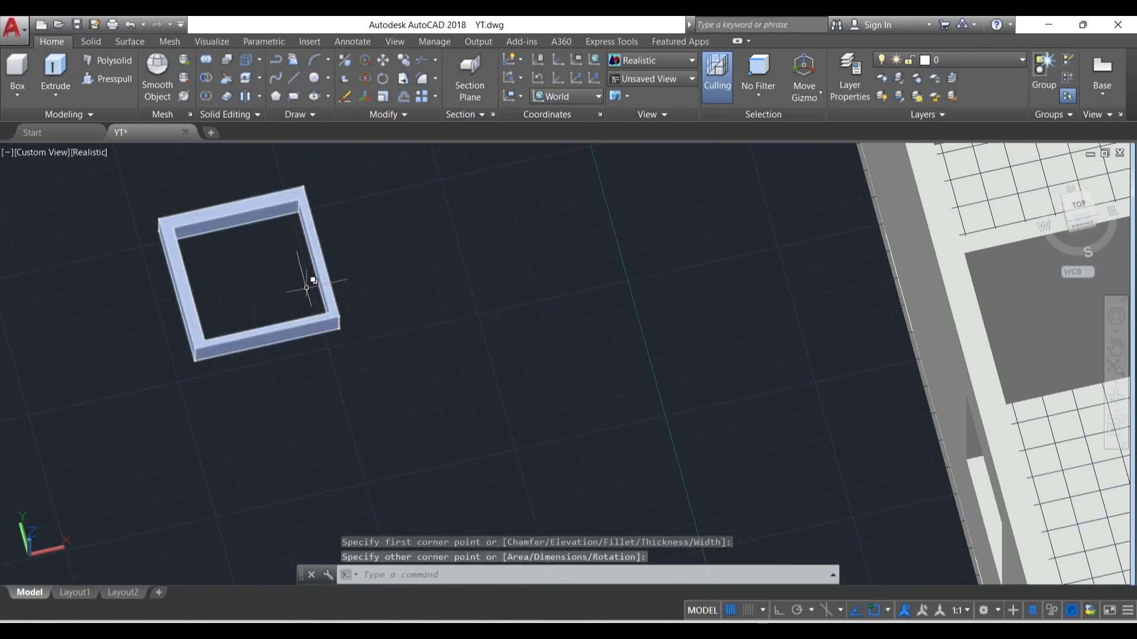
# Step: Extrude the rectangle inside the window frame to a height of 2" to form the pane
pyautogui.scroll(2, 154, 225)
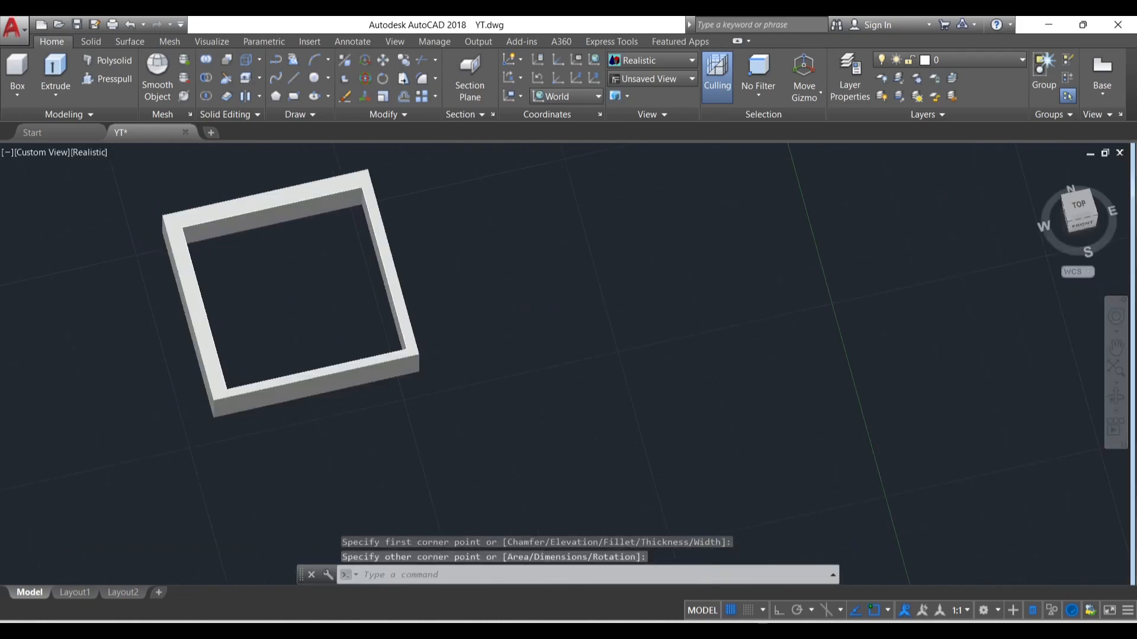
pyautogui.click(200, 222)
pyautogui.click(287, 293)
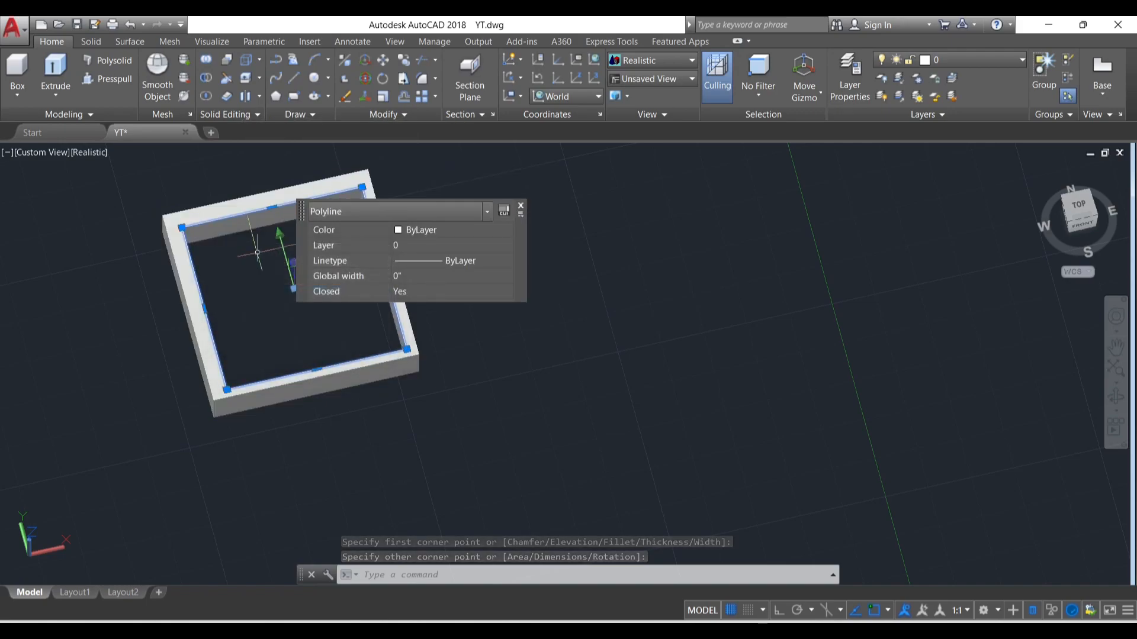
pyautogui.click(59, 74)
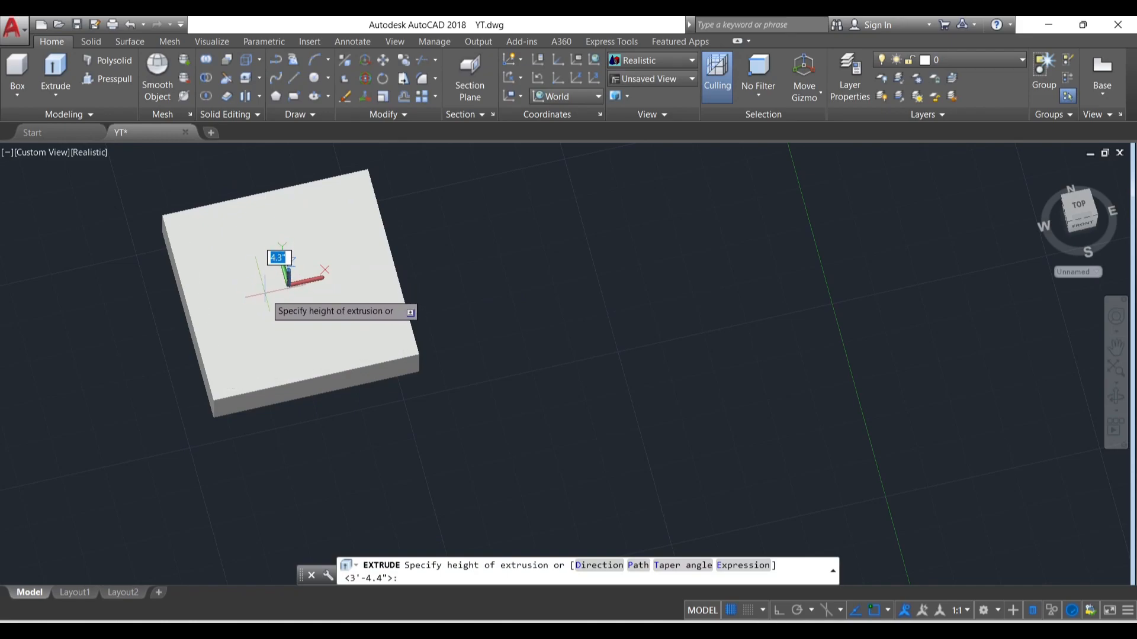
pyautogui.press('Return')
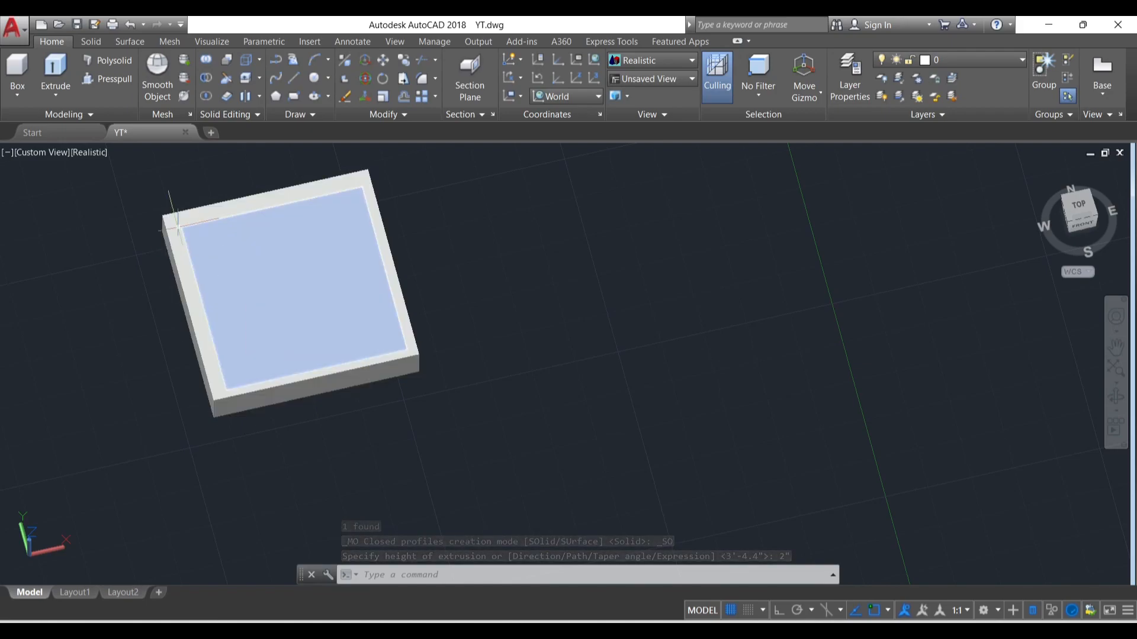
# Step: Select the pane inside the window frame and open the Materials Browser
pyautogui.click(265, 248)
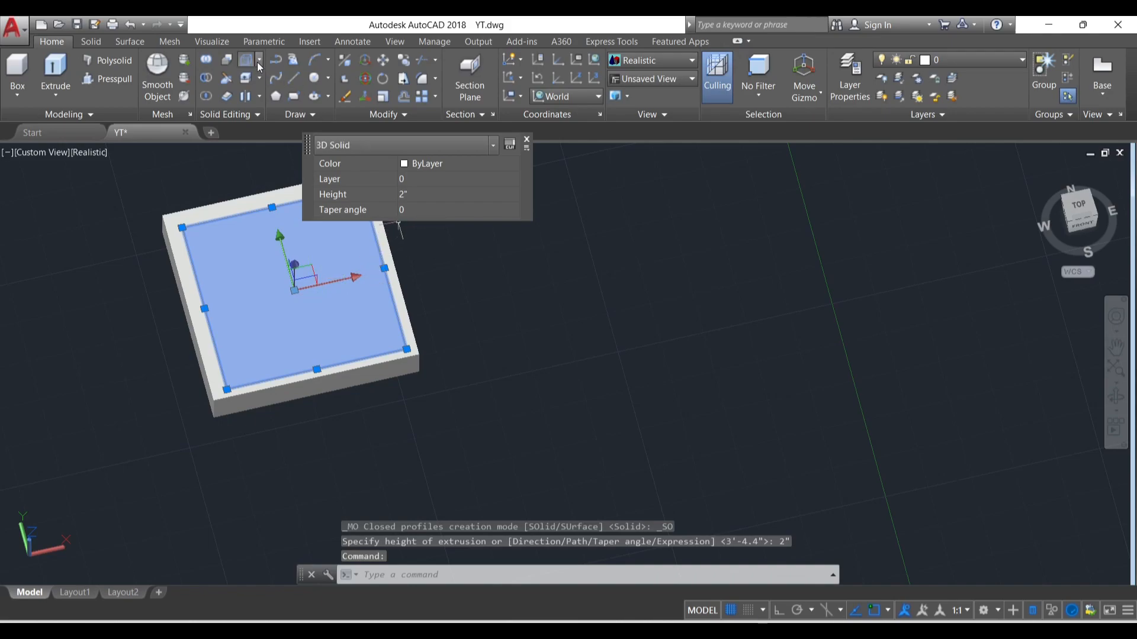
pyautogui.click(226, 45)
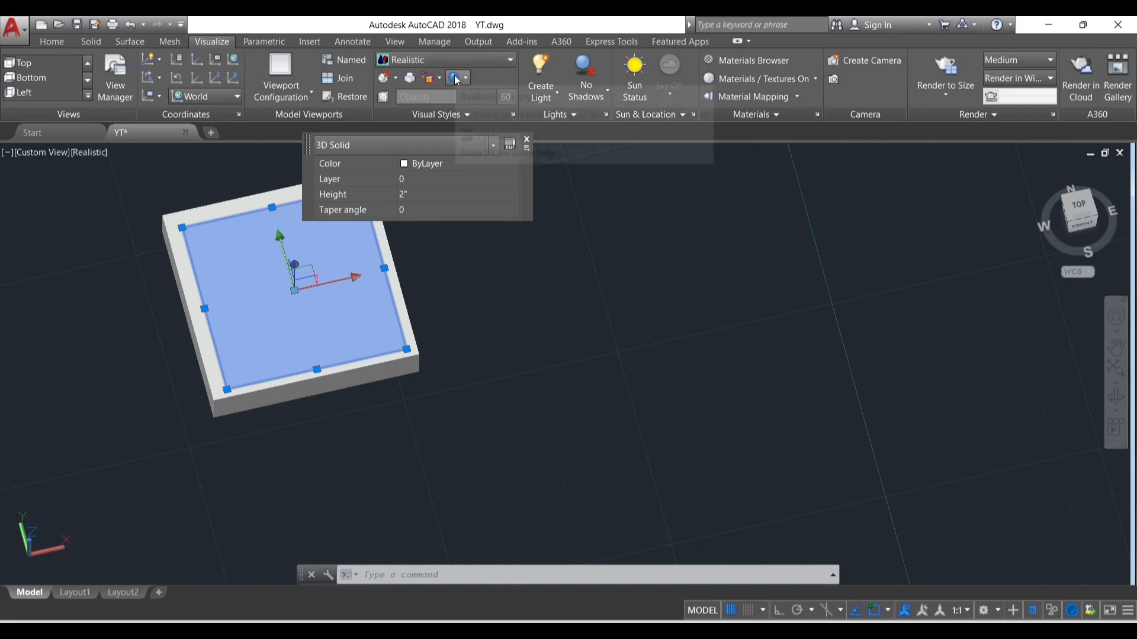
pyautogui.click(734, 62)
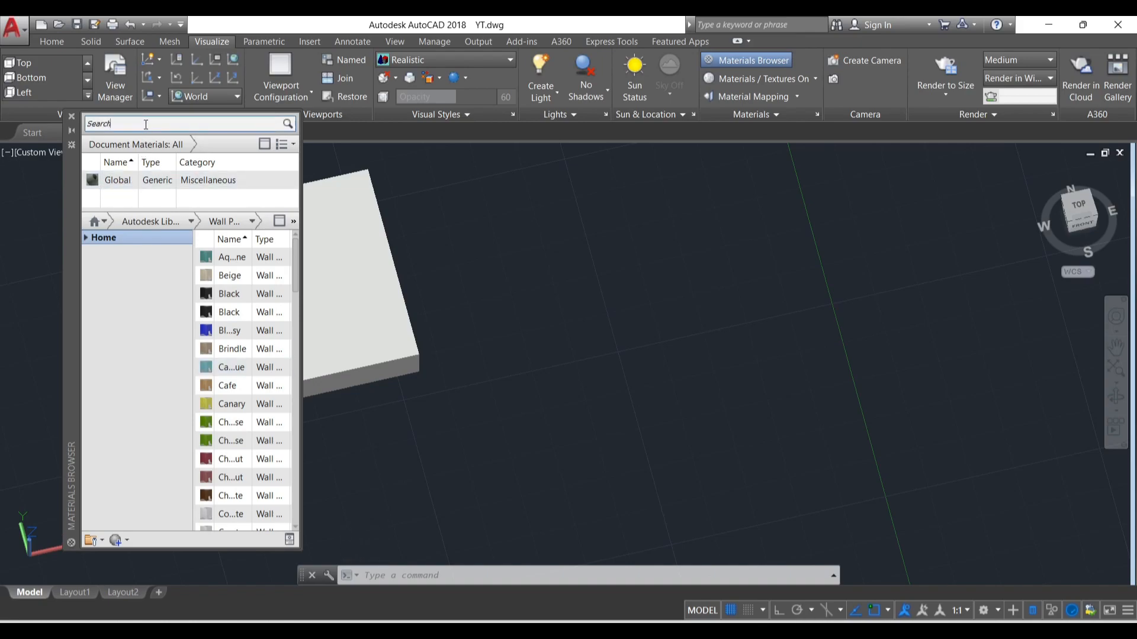
pyautogui.press('BackSpace')
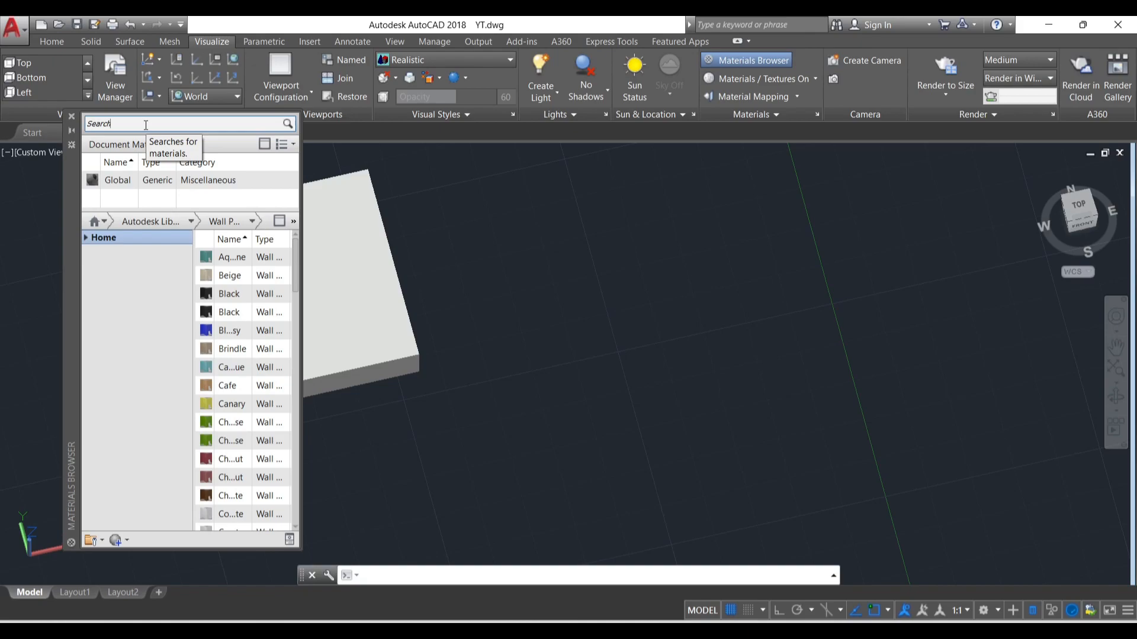
pyautogui.press('BackSpace')
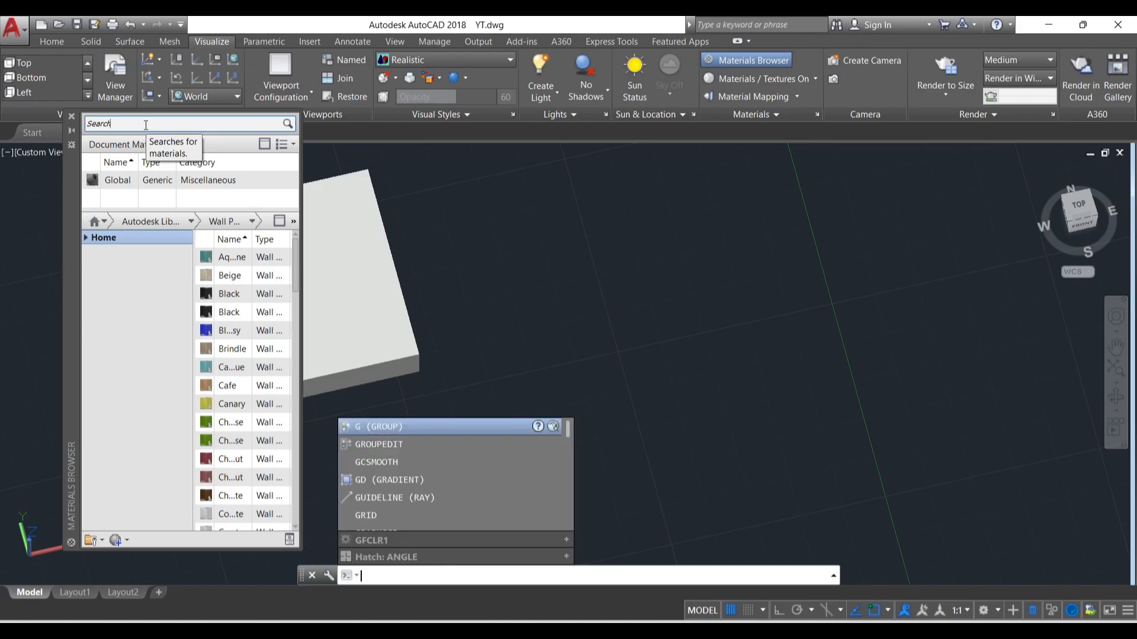
pyautogui.click(126, 125)
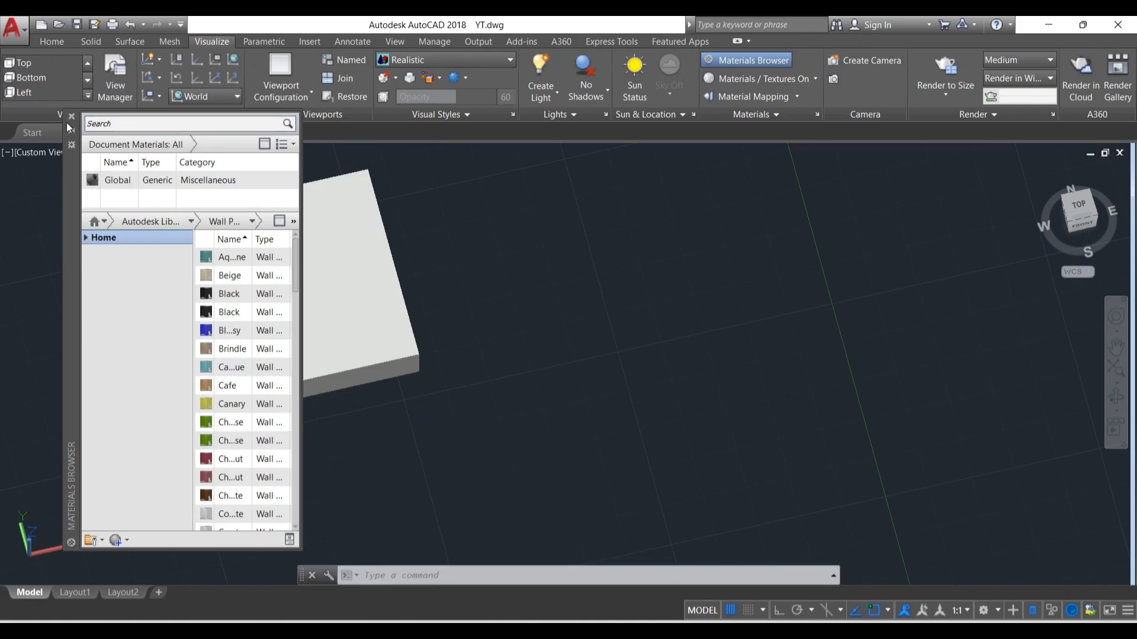
pyautogui.write('G')
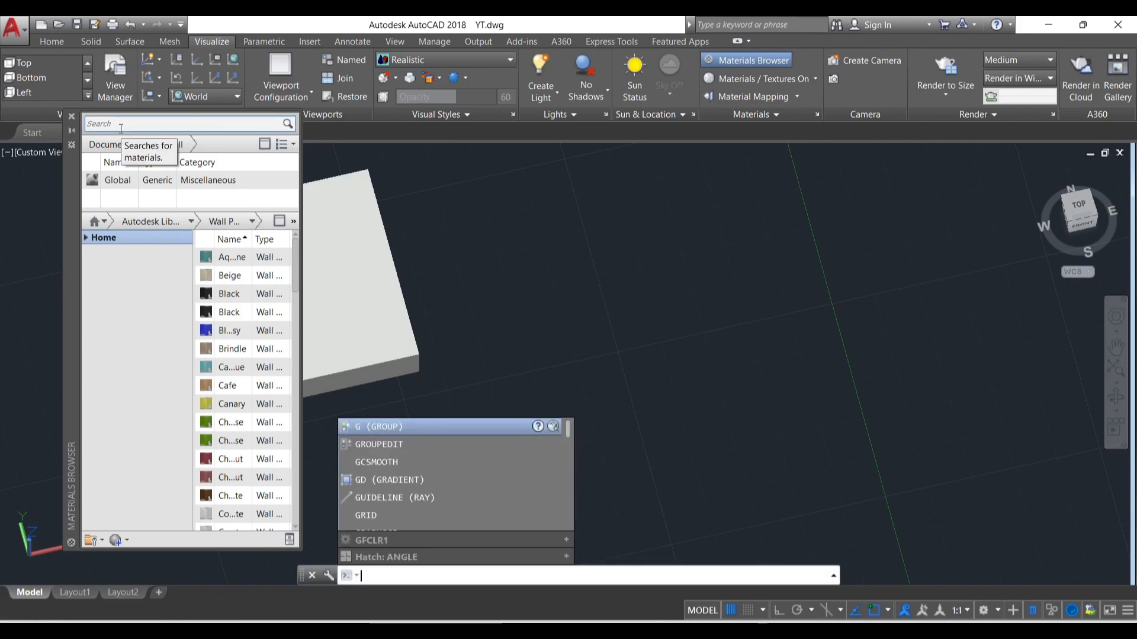
pyautogui.click(141, 123)
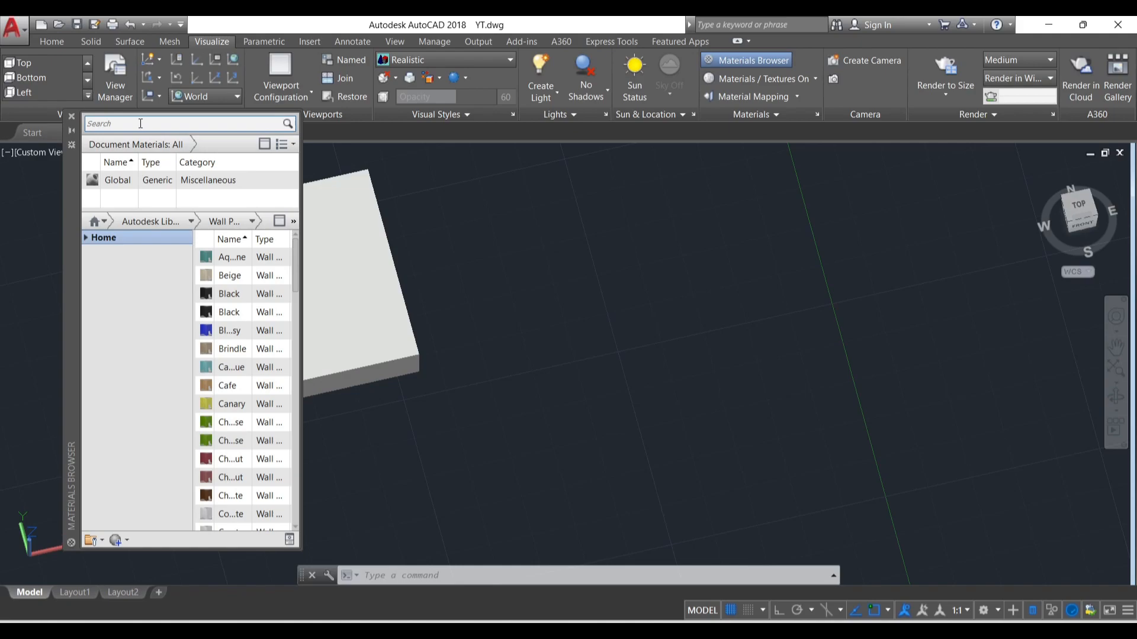
pyautogui.write('g')
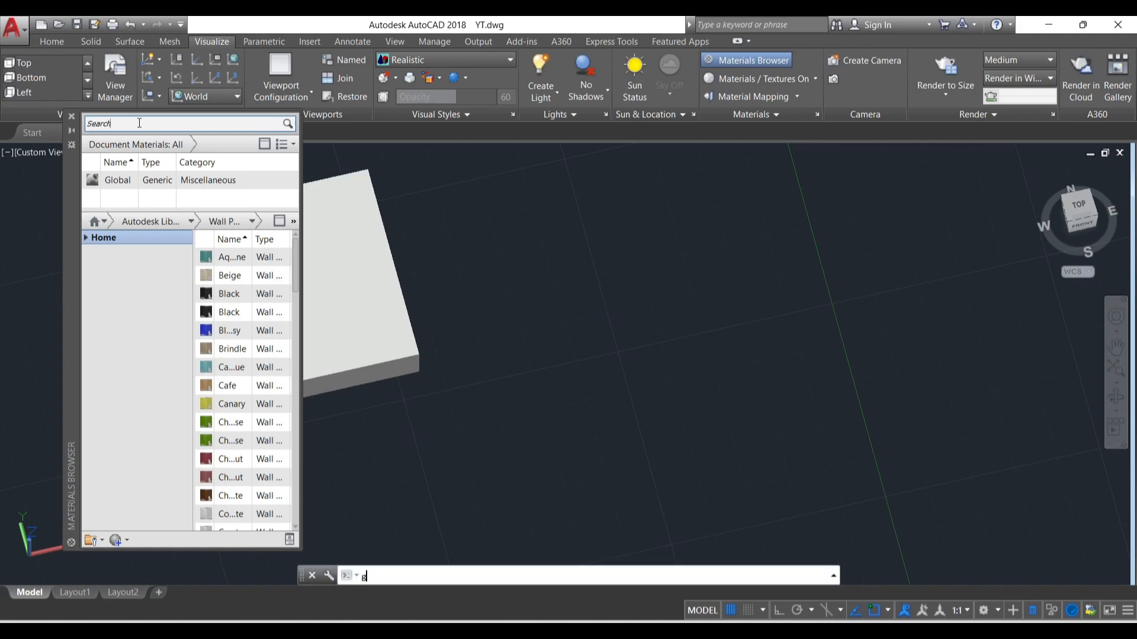
pyautogui.click(112, 260)
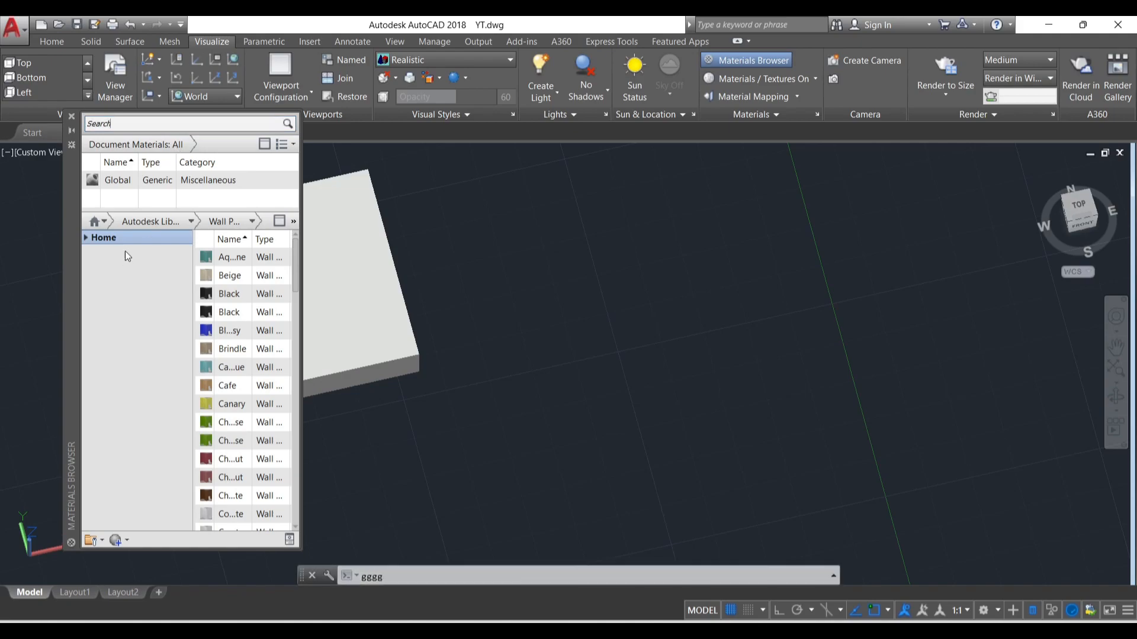
# Step: Show the Autodesk Library's Glass category and add its first material to the document materials
pyautogui.click(191, 221)
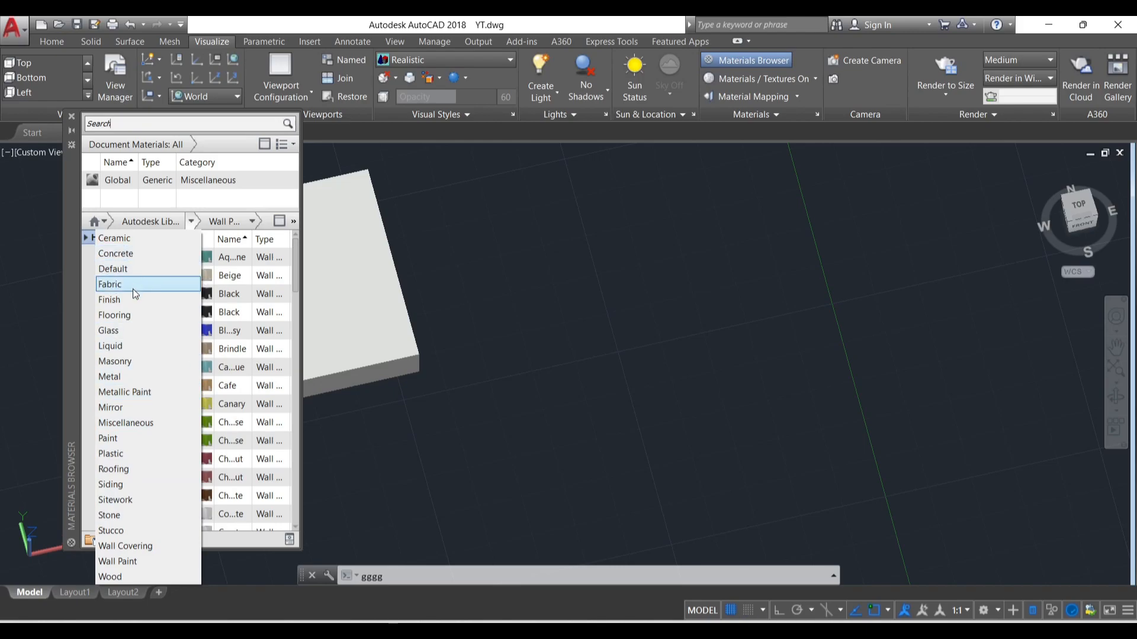
pyautogui.click(135, 331)
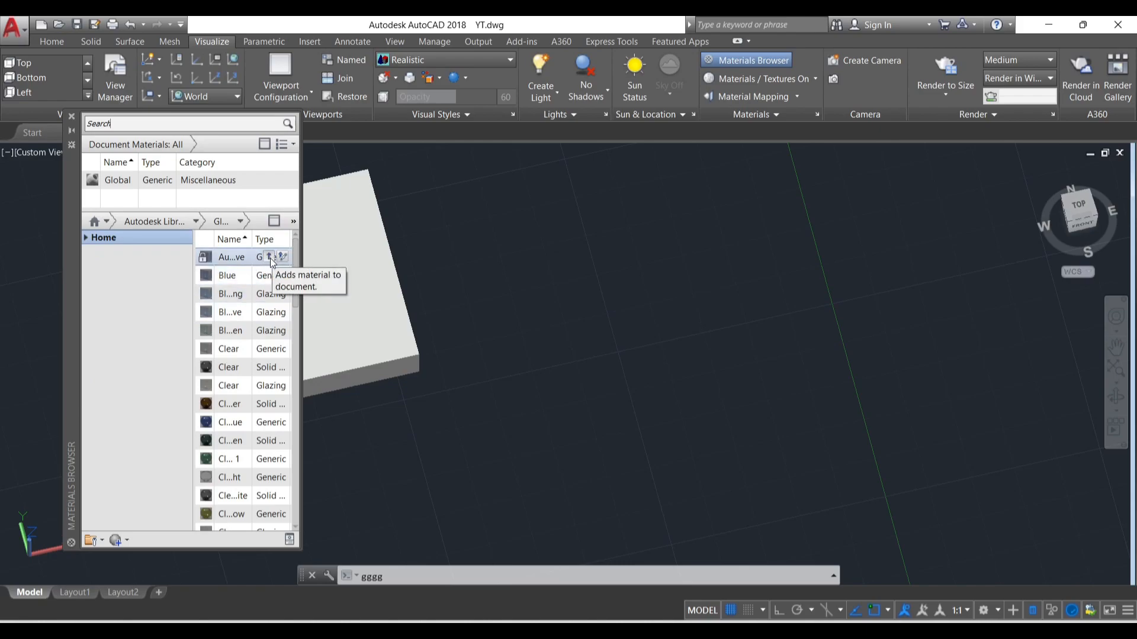
pyautogui.click(269, 257)
# Step: Apply the added Glass: Glazing material to the window pane and close the Materials Browser
pyautogui.moveTo(177, 181); pyautogui.dragTo(375, 297)
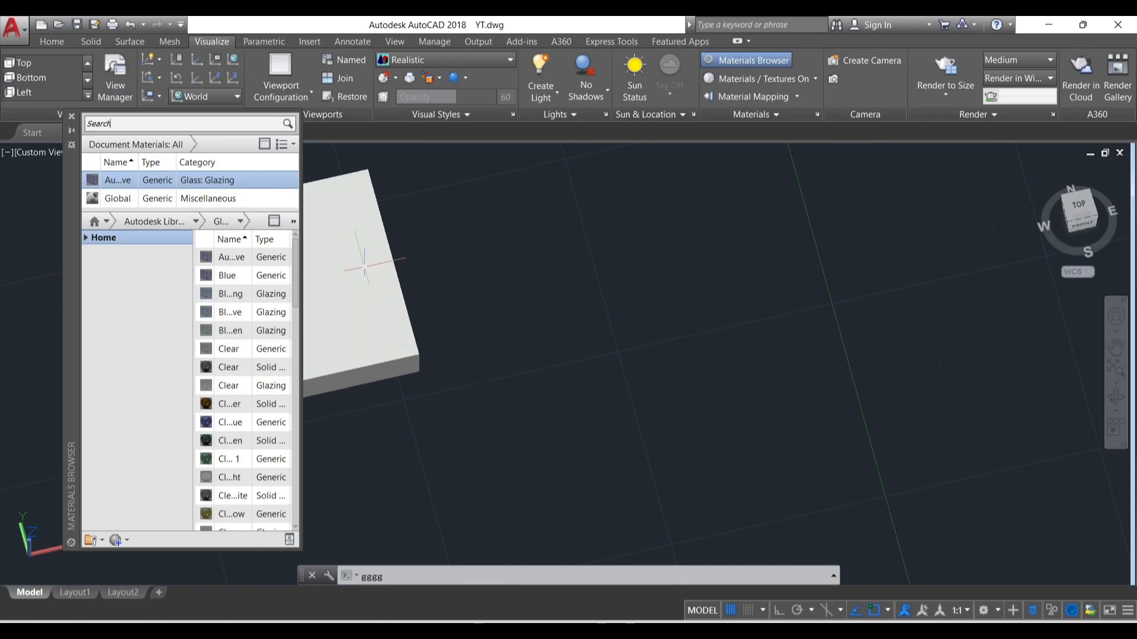
pyautogui.moveTo(67, 163); pyautogui.dragTo(465, 211)
pyautogui.press('Escape')
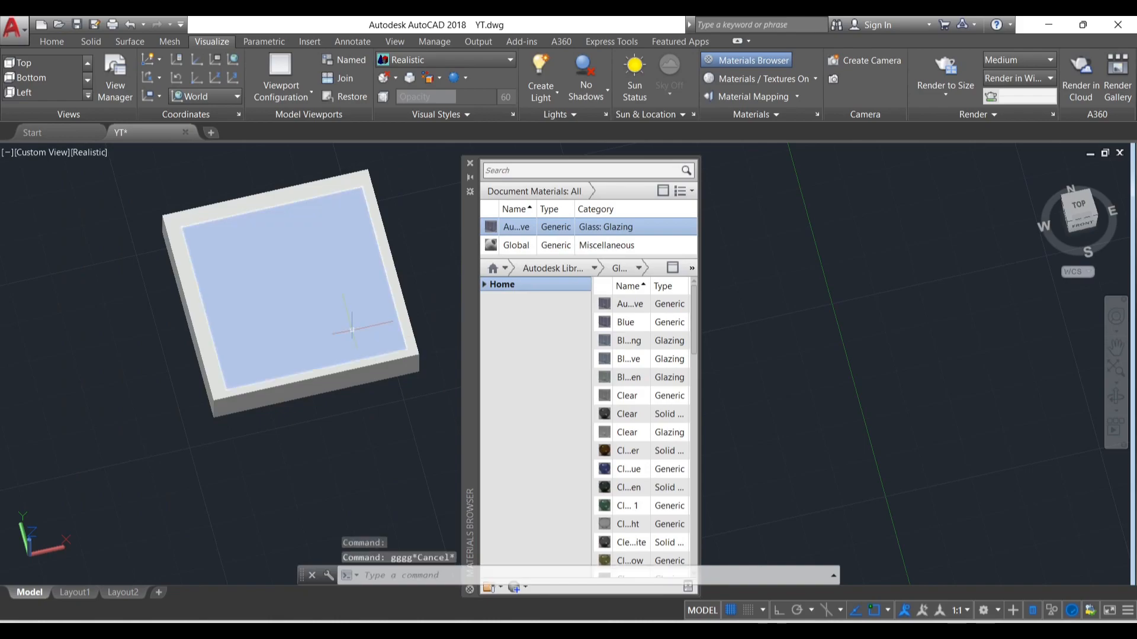
pyautogui.click(309, 311)
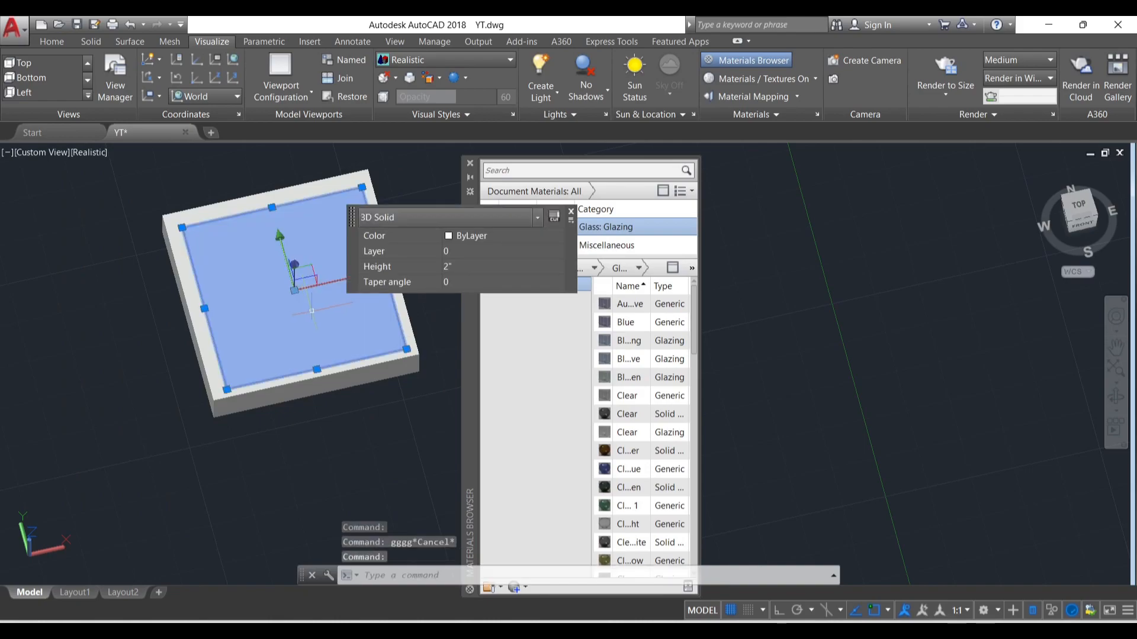
pyautogui.click(612, 232)
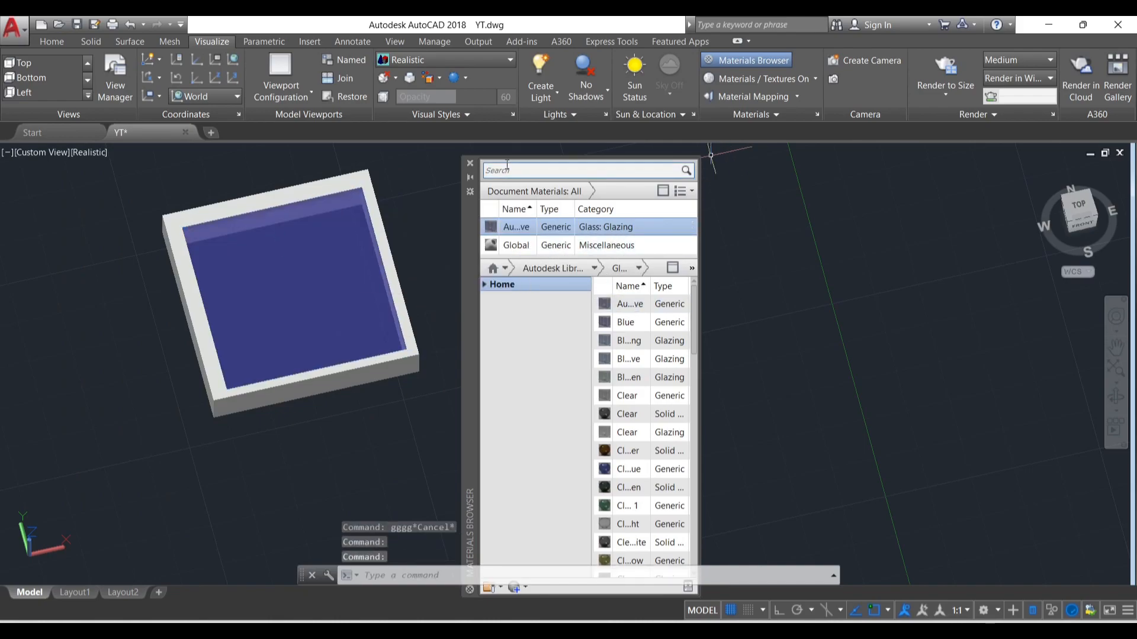
pyautogui.click(470, 163)
# Step: Select the window frame with its pane and rotate both 90° about the X axis using the Rotate gizmo
pyautogui.scroll(-5, 375, 261)
pyautogui.click(468, 354)
pyautogui.click(230, 210)
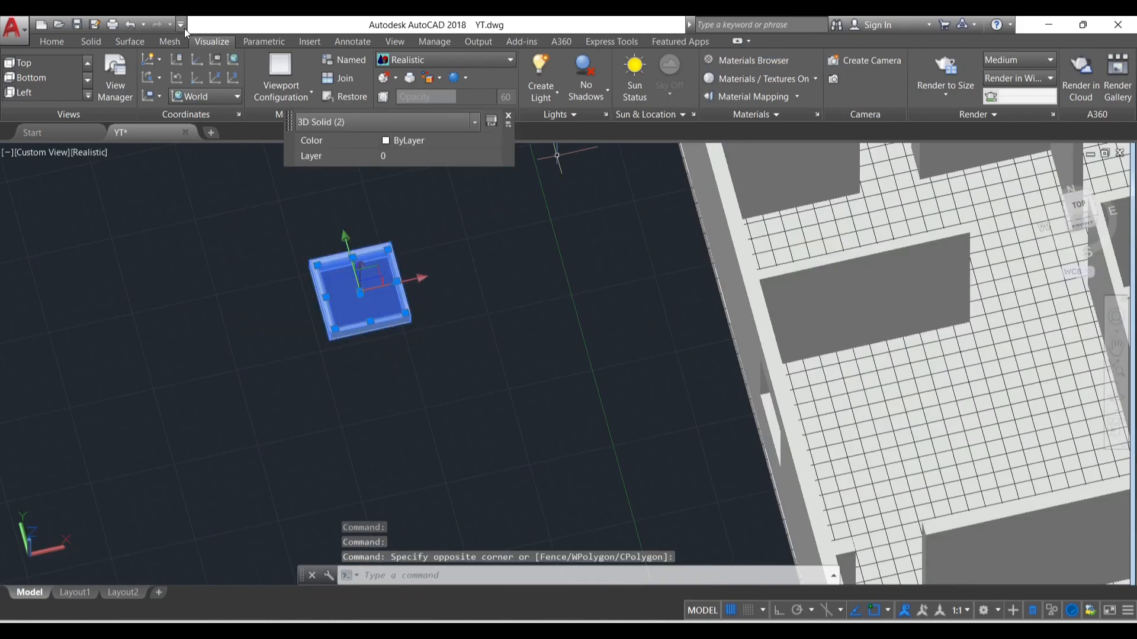
pyautogui.click(60, 43)
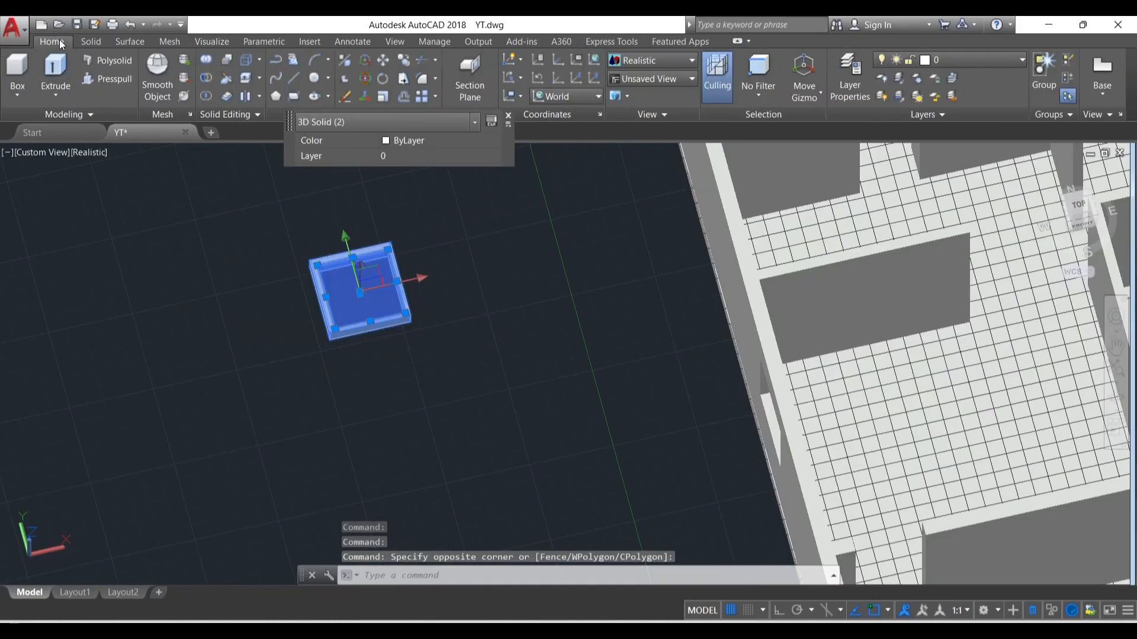
pyautogui.click(812, 97)
pyautogui.click(833, 148)
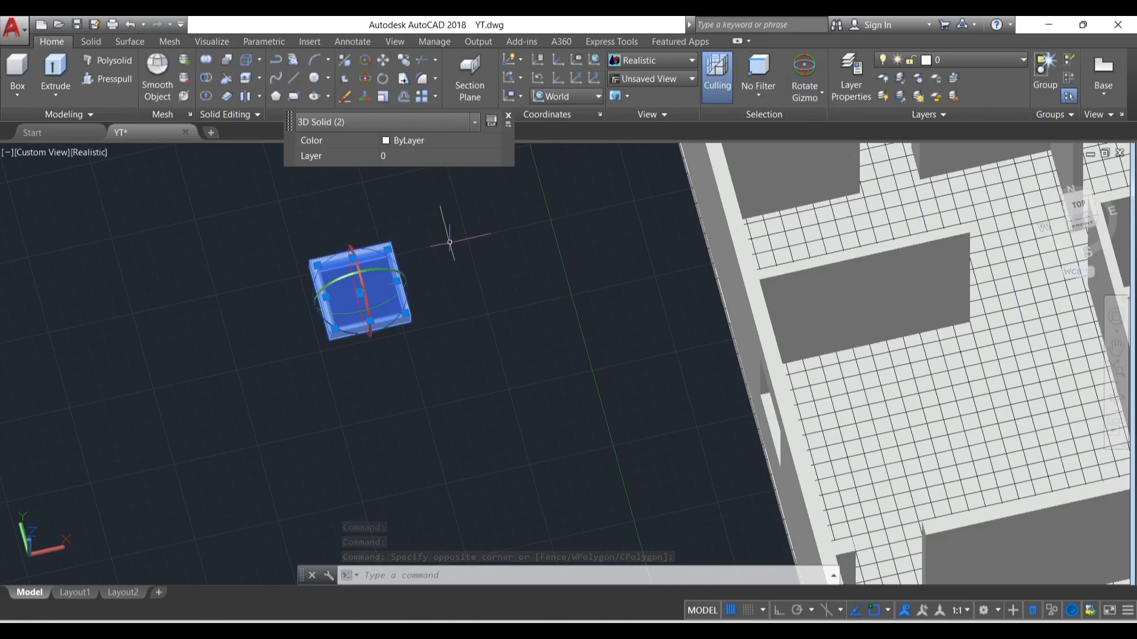
pyautogui.keyDown('shift'); pyautogui.moveTo(502, 239); pyautogui.dragTo(386, 258, button='middle'); pyautogui.keyUp('shift')
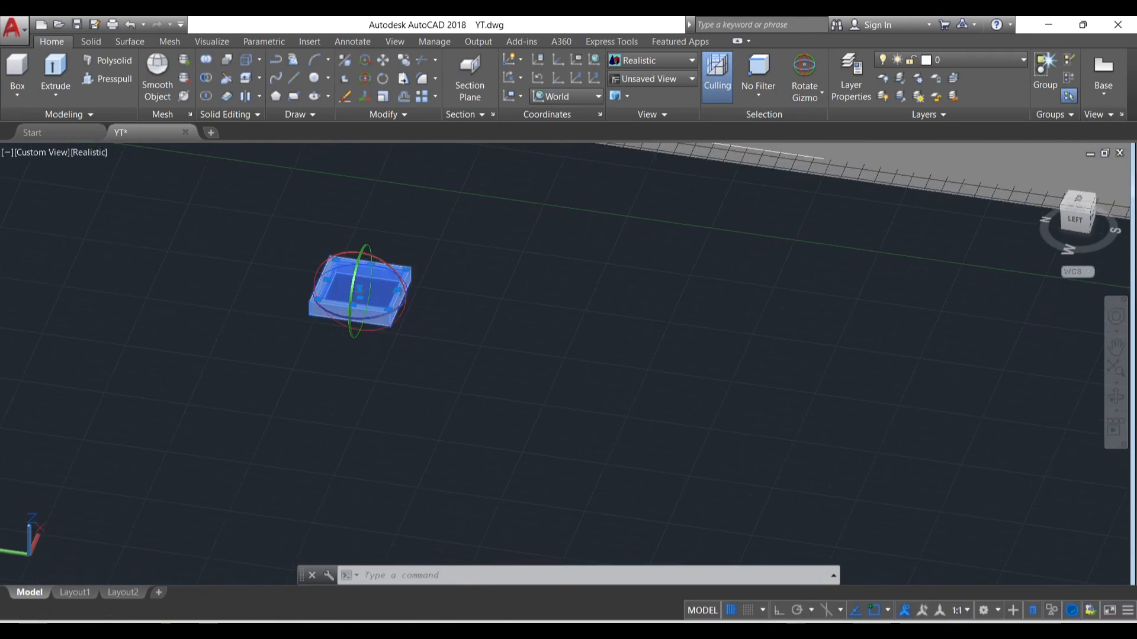
pyautogui.click(382, 261)
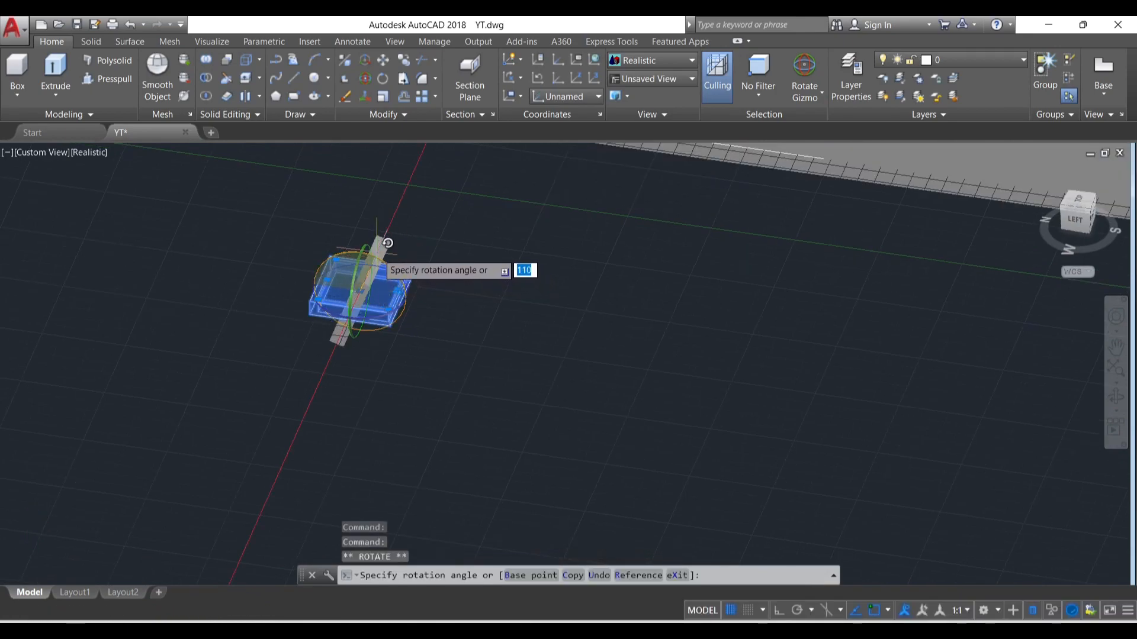
pyautogui.write('90')
pyautogui.press('Return')
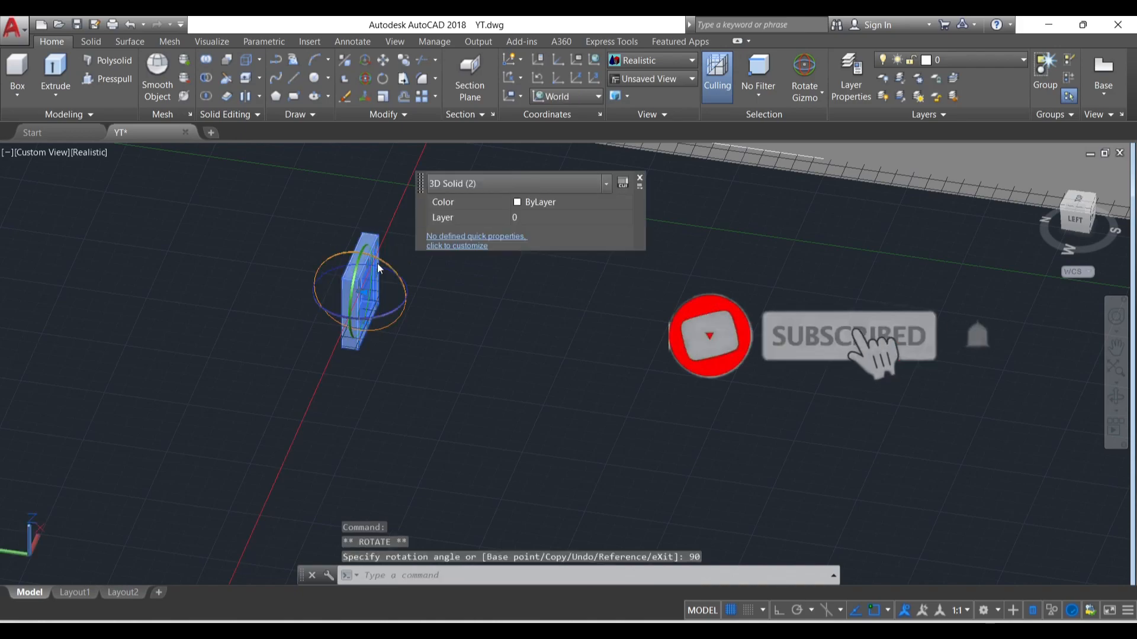
# Step: Rotate the upright window frame and pane 90° about the Z axis to face along the house wall
pyautogui.scroll(-3, 370, 350)
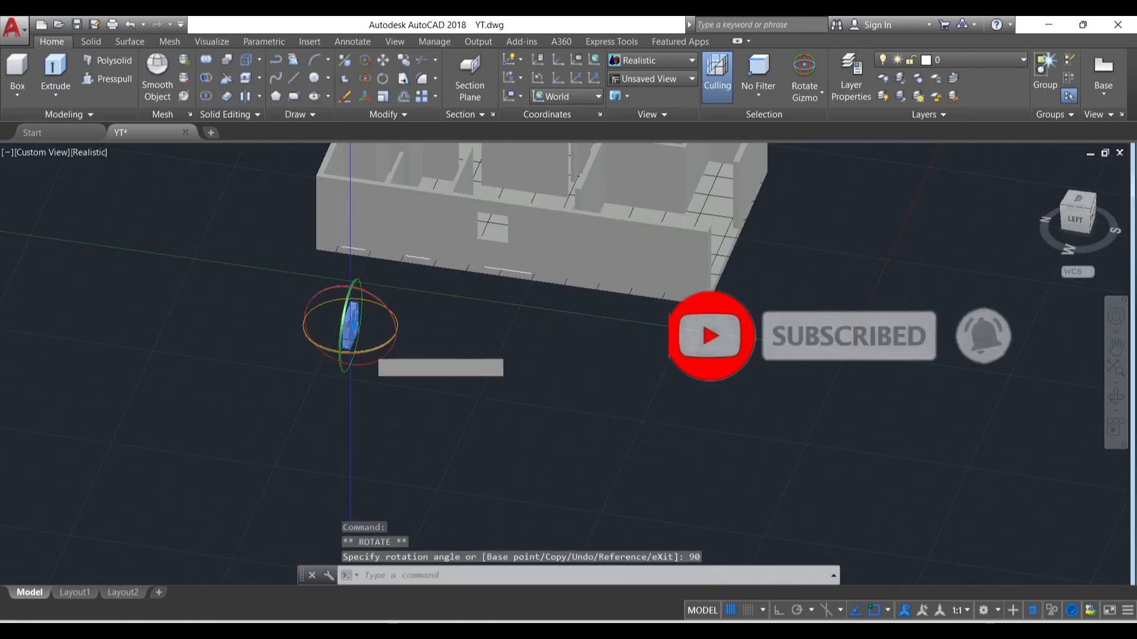
pyautogui.click(368, 350)
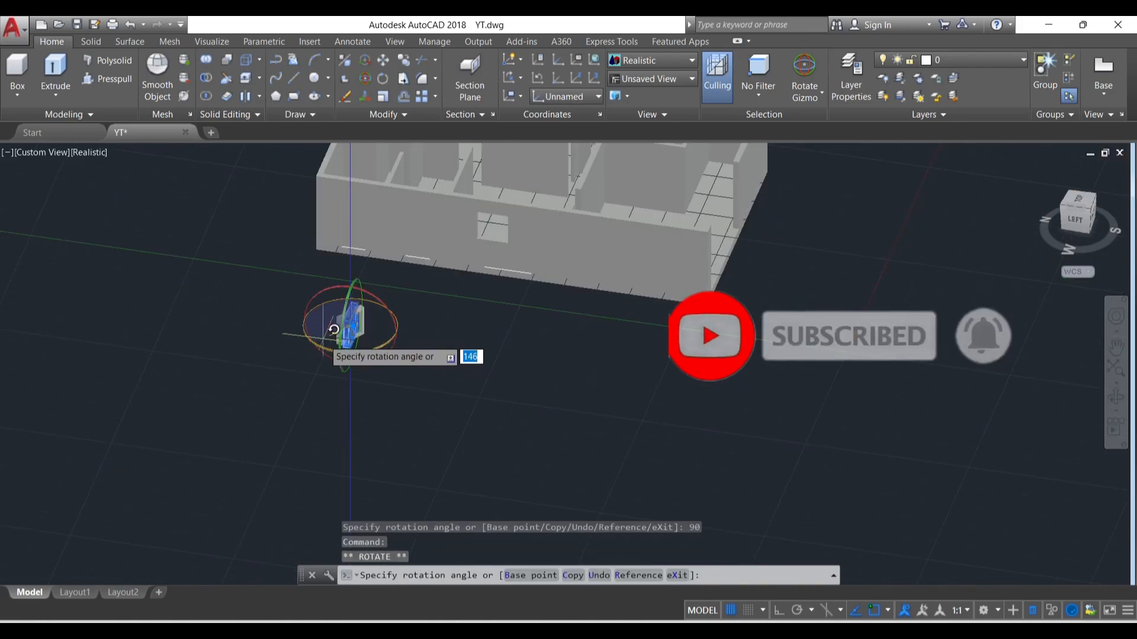
pyautogui.write('90')
pyautogui.press('Return')
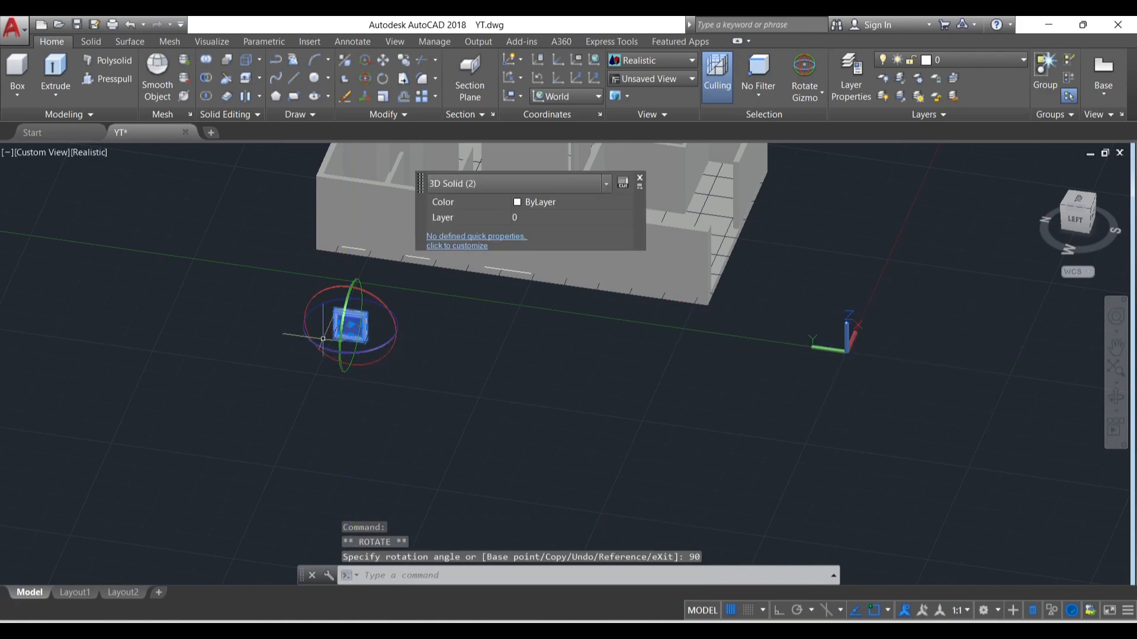
# Step: Move the window frame and pane by the frame's lower corner into the matching corner of the house wall's window opening
pyautogui.scroll(3, 384, 308)
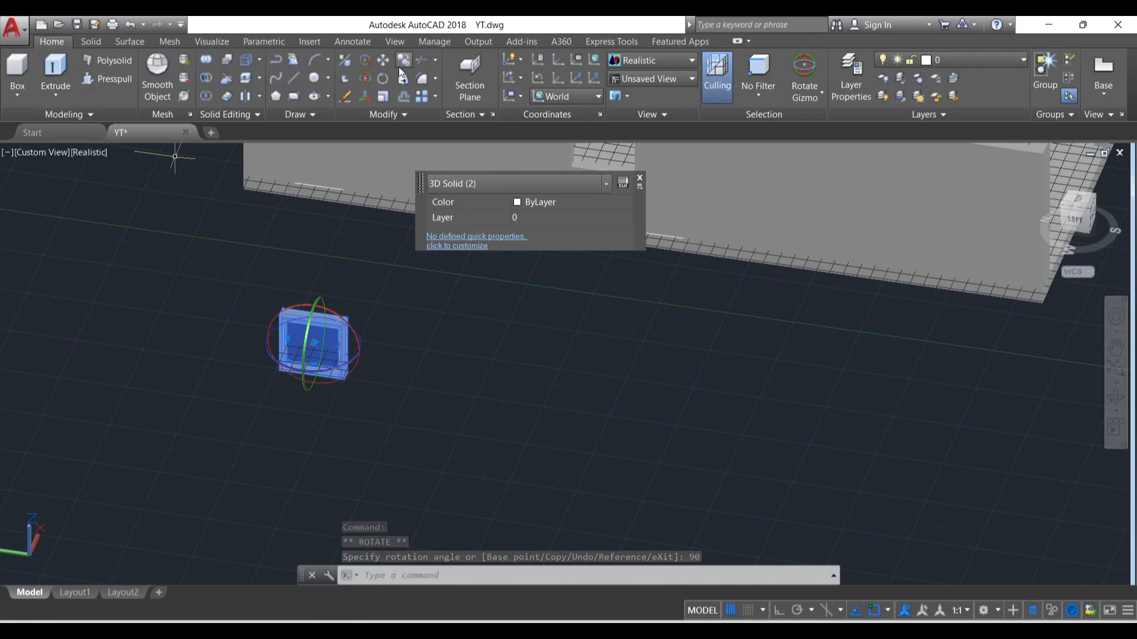
pyautogui.click(384, 60)
pyautogui.click(274, 365)
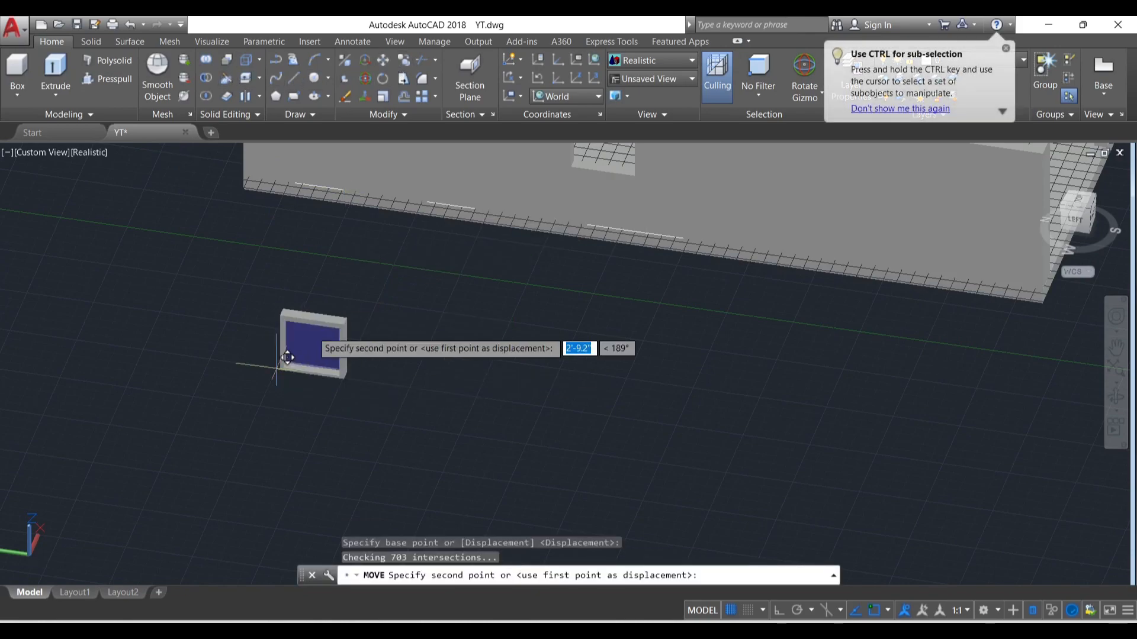
pyautogui.moveTo(255, 363); pyautogui.dragTo(143, 425, button='middle')
pyautogui.scroll(5, 483, 266)
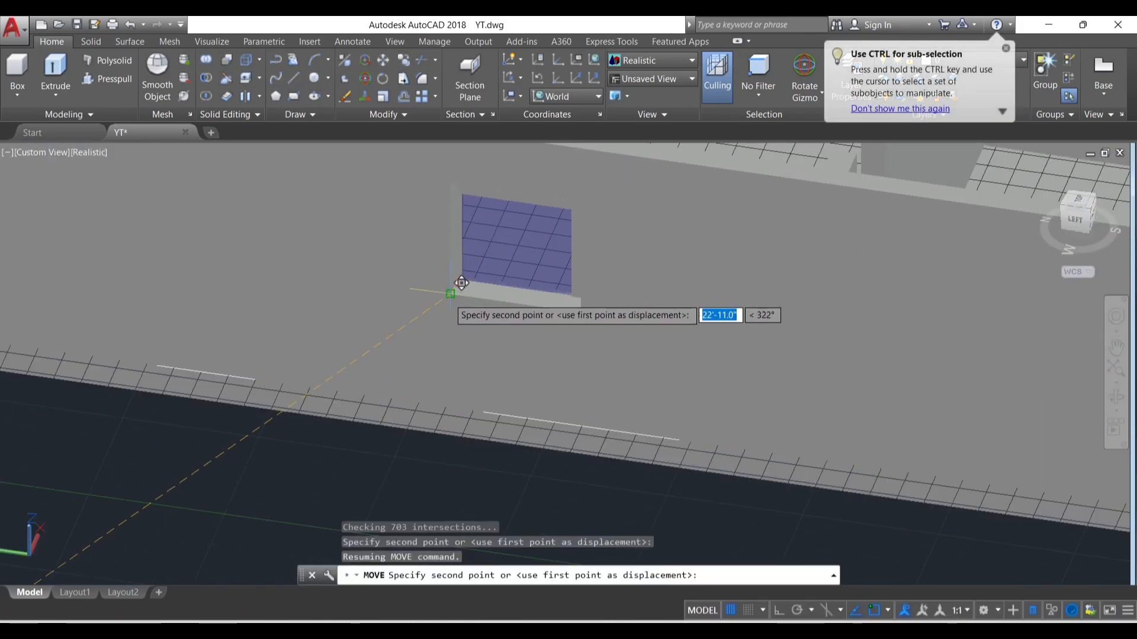
pyautogui.click(461, 287)
pyautogui.scroll(-4, 458, 312)
pyautogui.scroll(3, 457, 313)
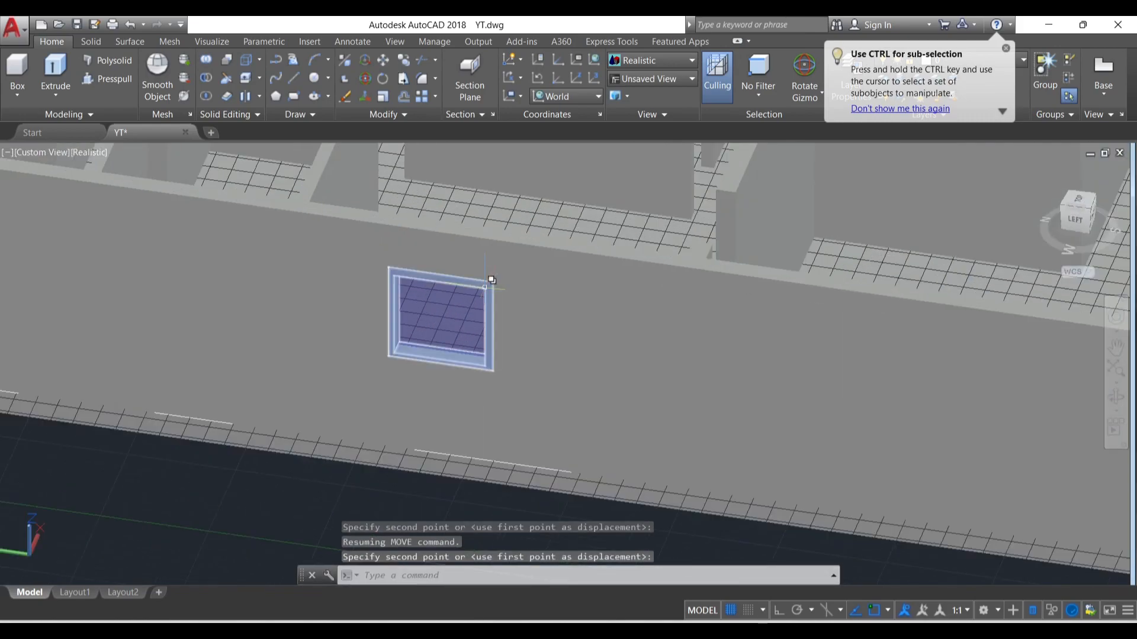
# Step: Select the window frame in the house wall and list the Autodesk Library's Wood materials in the Materials Browser
pyautogui.moveTo(465, 342); pyautogui.dragTo(452, 216, button='middle')
pyautogui.press('alt')
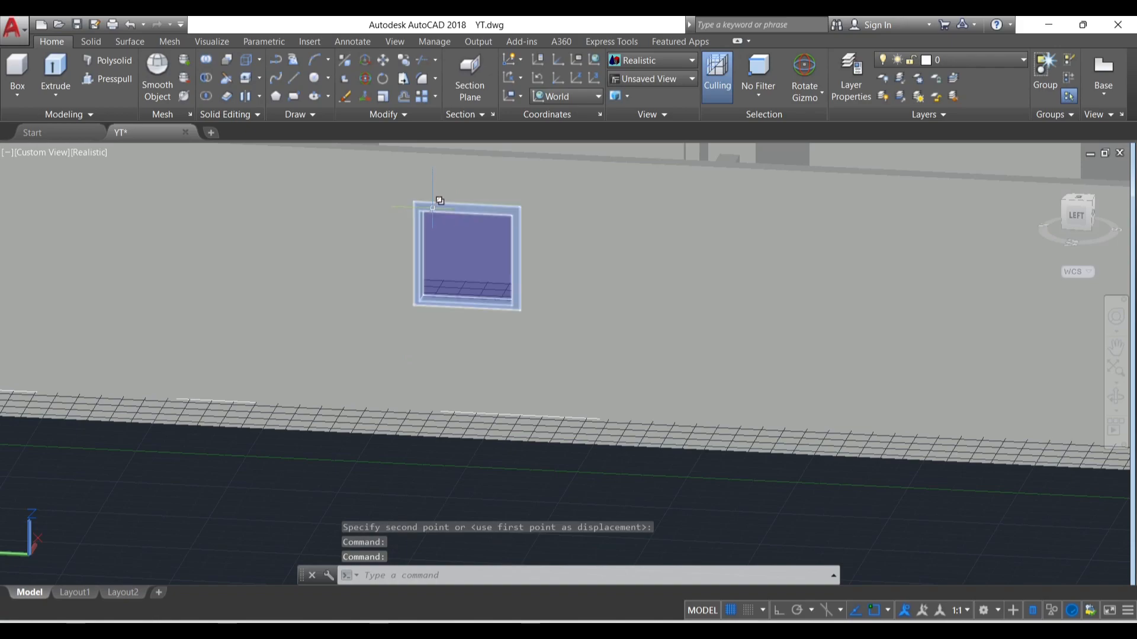
pyautogui.click(434, 206)
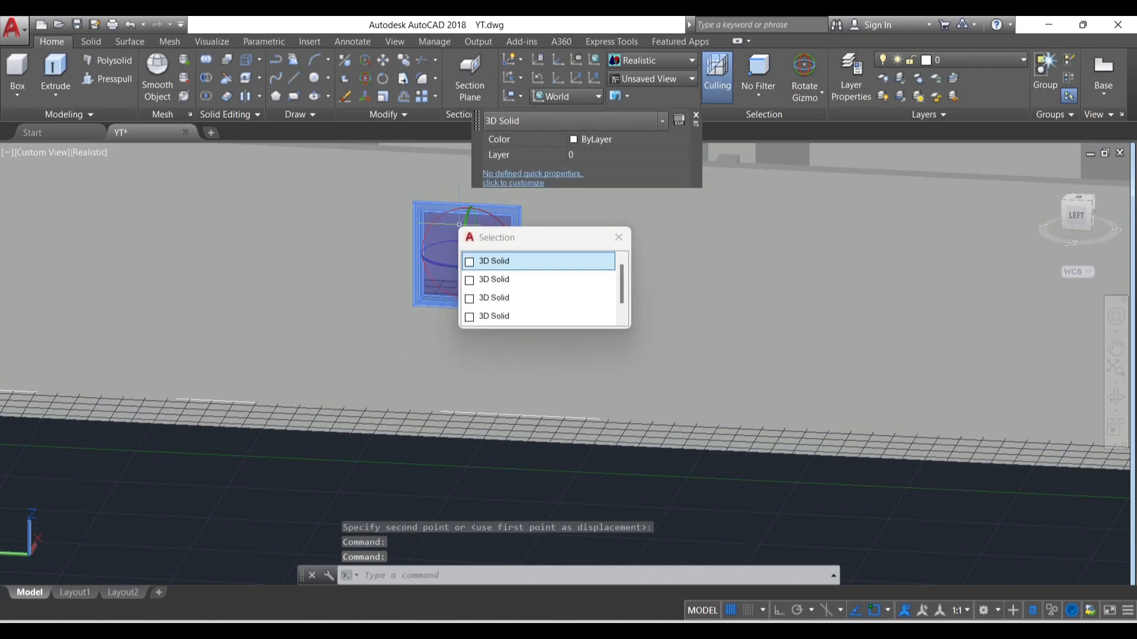
pyautogui.click(504, 264)
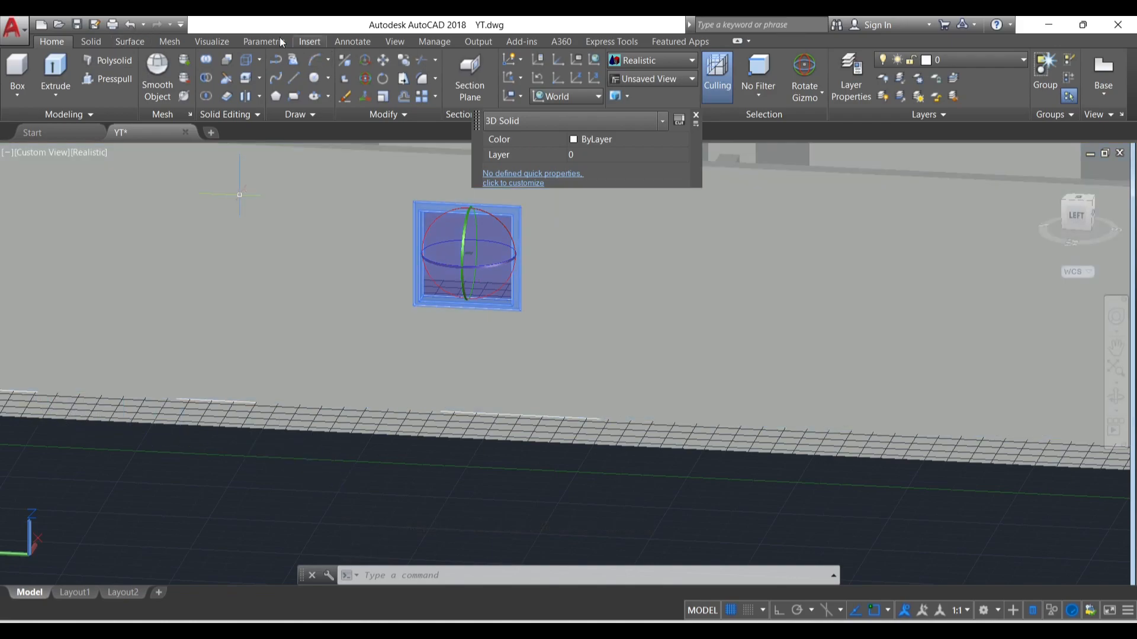
pyautogui.click(208, 42)
pyautogui.click(743, 61)
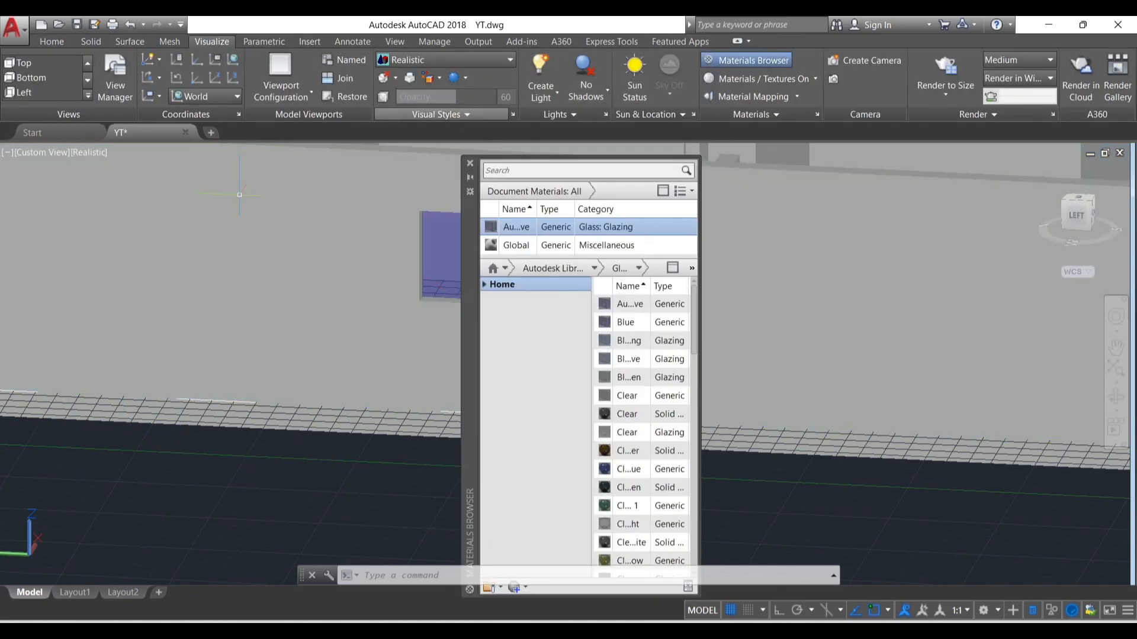
pyautogui.click(594, 268)
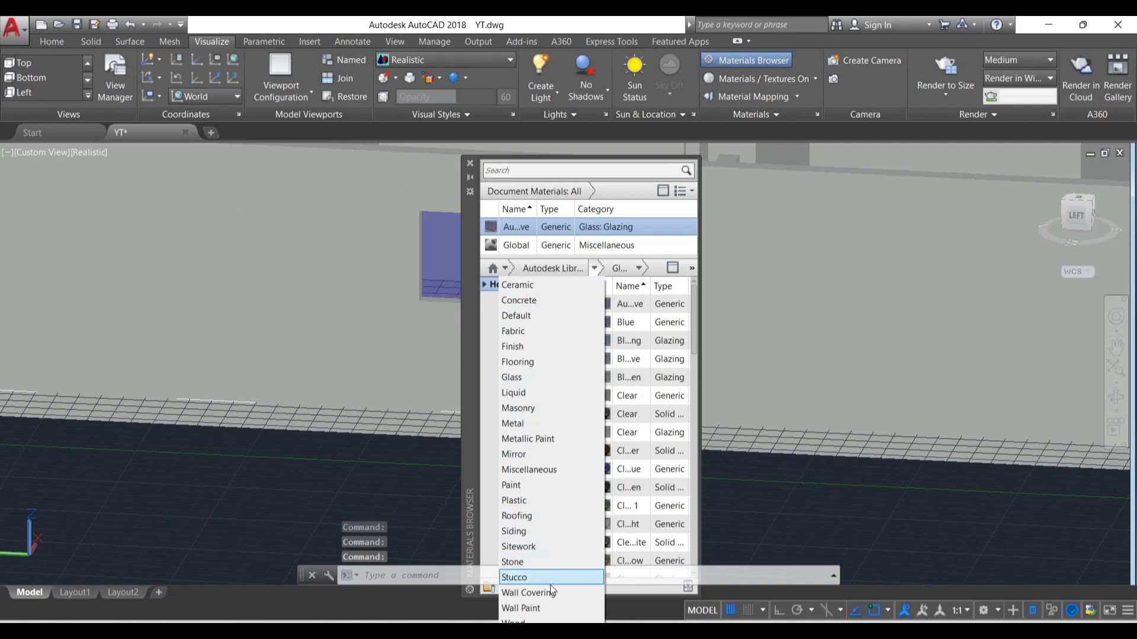
pyautogui.click(516, 622)
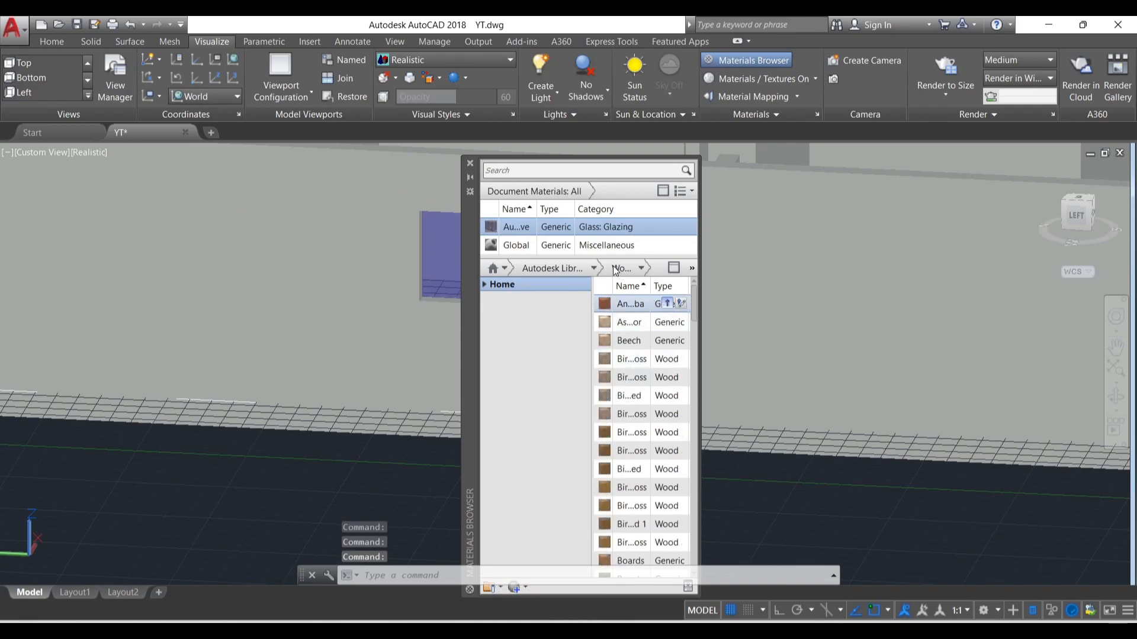
# Step: Add the first Generic Wood material in the list, apply it to the selected window frame, and close the Materials Browser
pyautogui.moveTo(615, 269); pyautogui.dragTo(501, 214)
pyautogui.moveTo(401, 224); pyautogui.dragTo(431, 252)
pyautogui.click(456, 271)
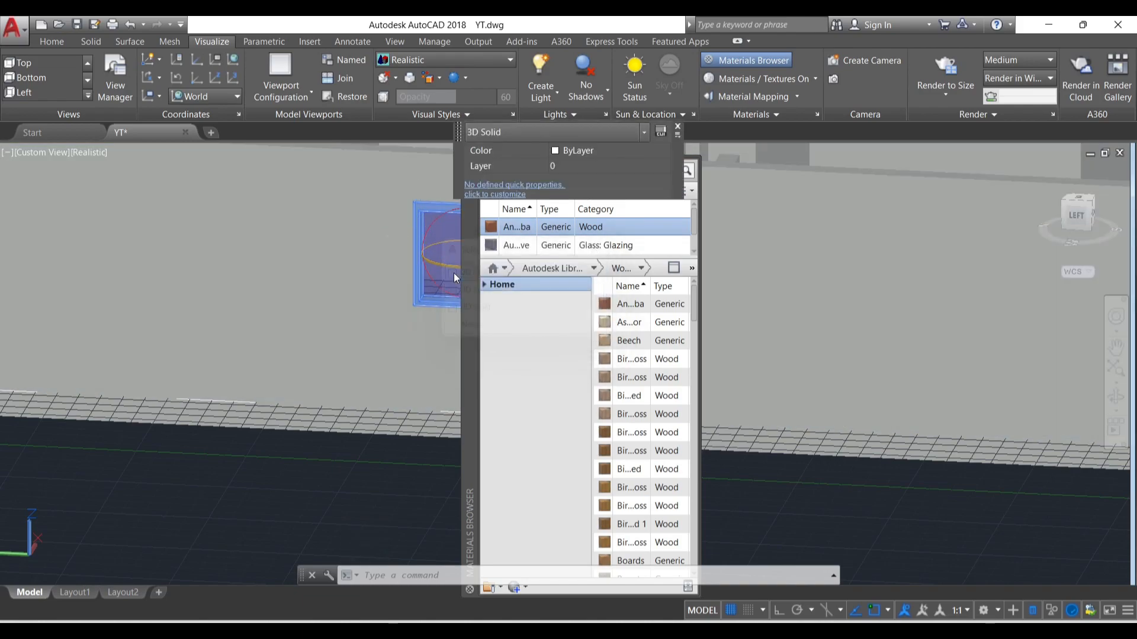
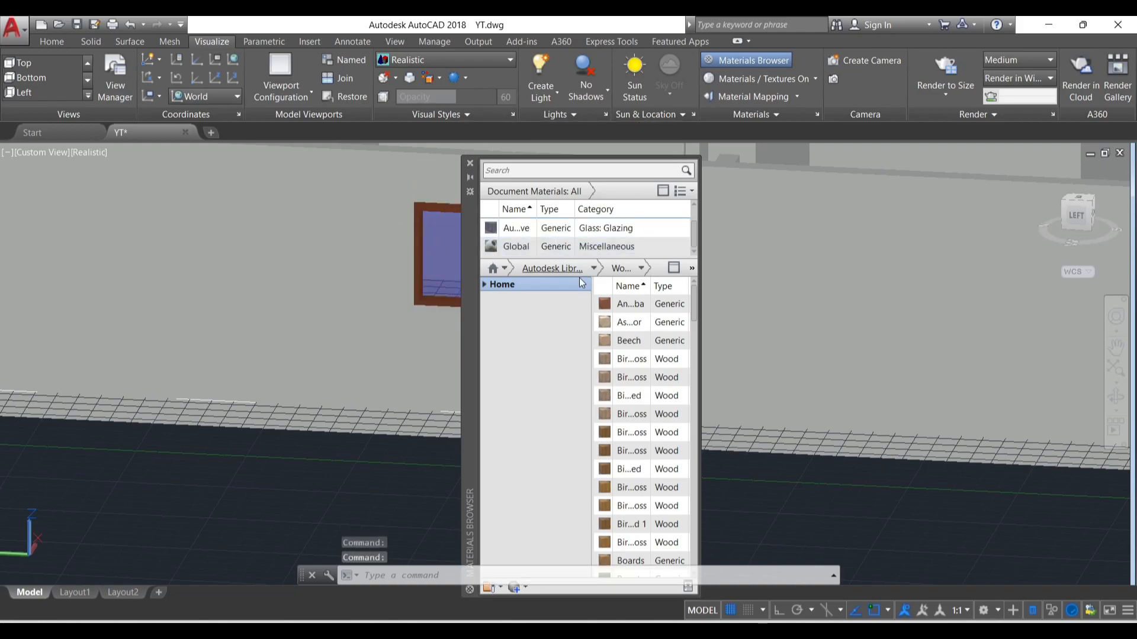
pyautogui.press('Escape')
pyautogui.press('Escape')
pyautogui.press('Escape')
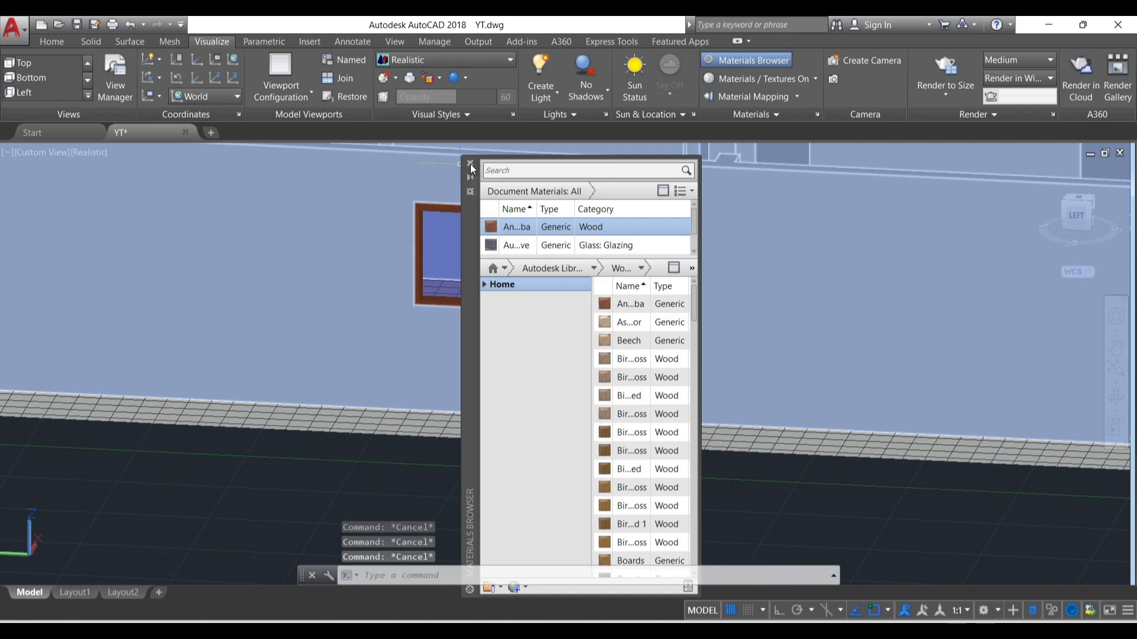
pyautogui.click(470, 164)
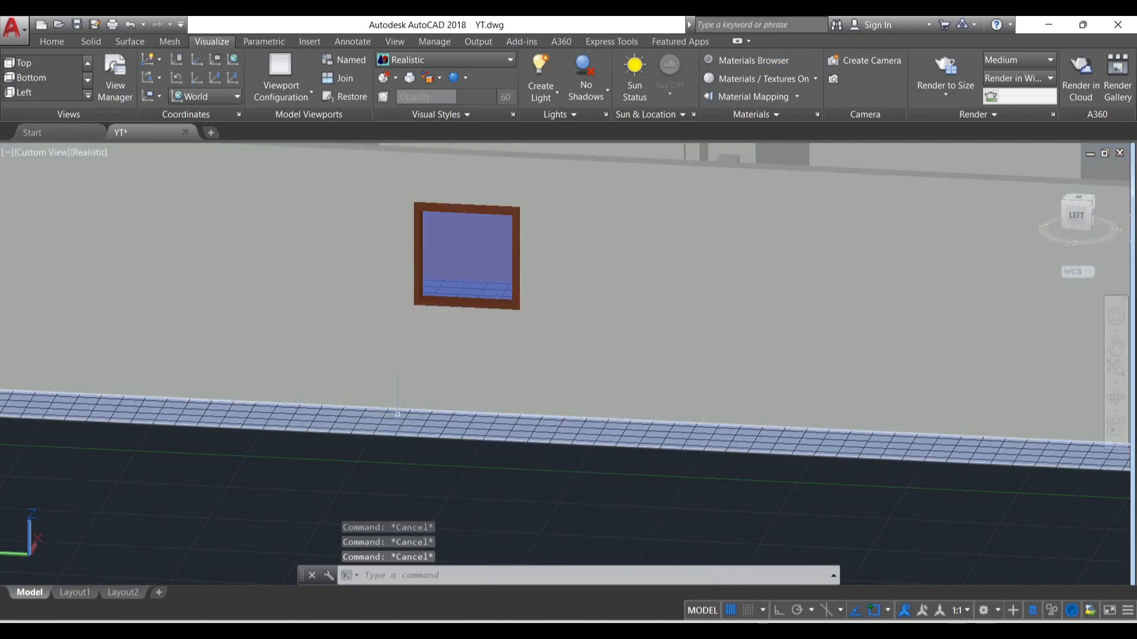
# Step: Examine the framed window from outside and inside the house, and look over the interior walls and doorway gaps
pyautogui.scroll(-4, 451, 341)
pyautogui.scroll(6, 452, 341)
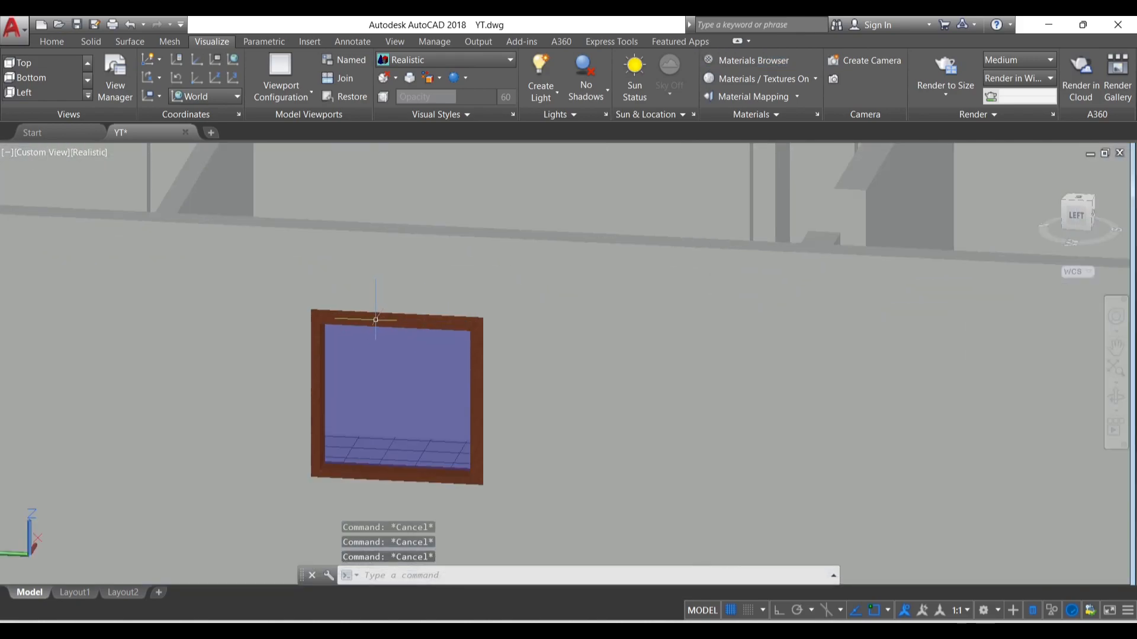
pyautogui.keyDown('shift'); pyautogui.moveTo(426, 322); pyautogui.dragTo(371, 342, button='middle'); pyautogui.keyUp('shift')
pyautogui.scroll(-5, 359, 340)
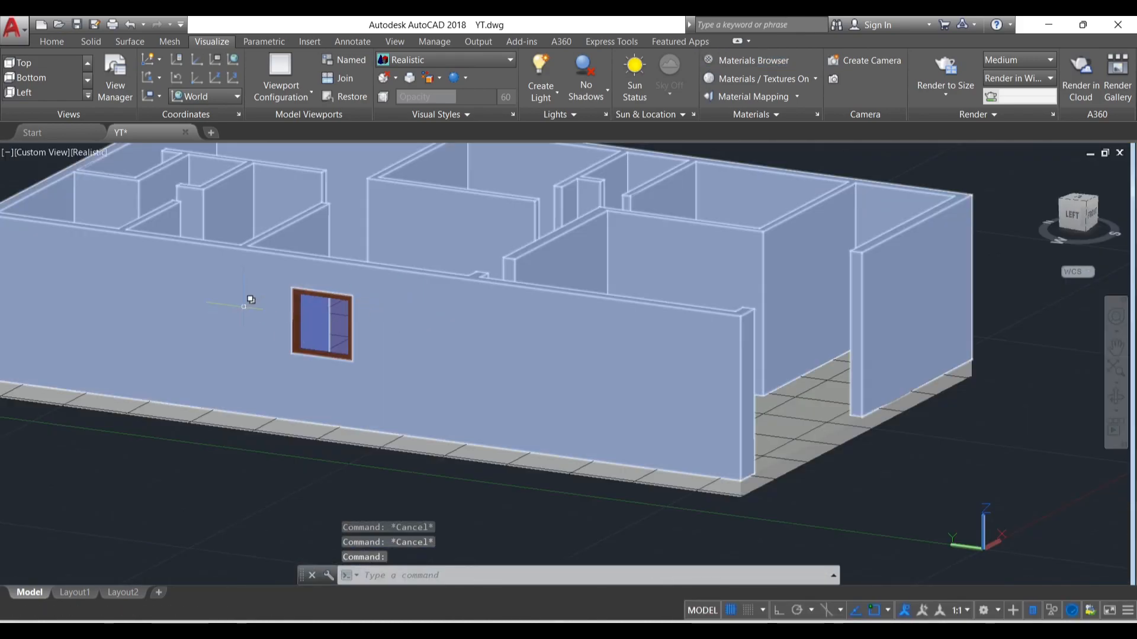
pyautogui.scroll(3, 373, 283)
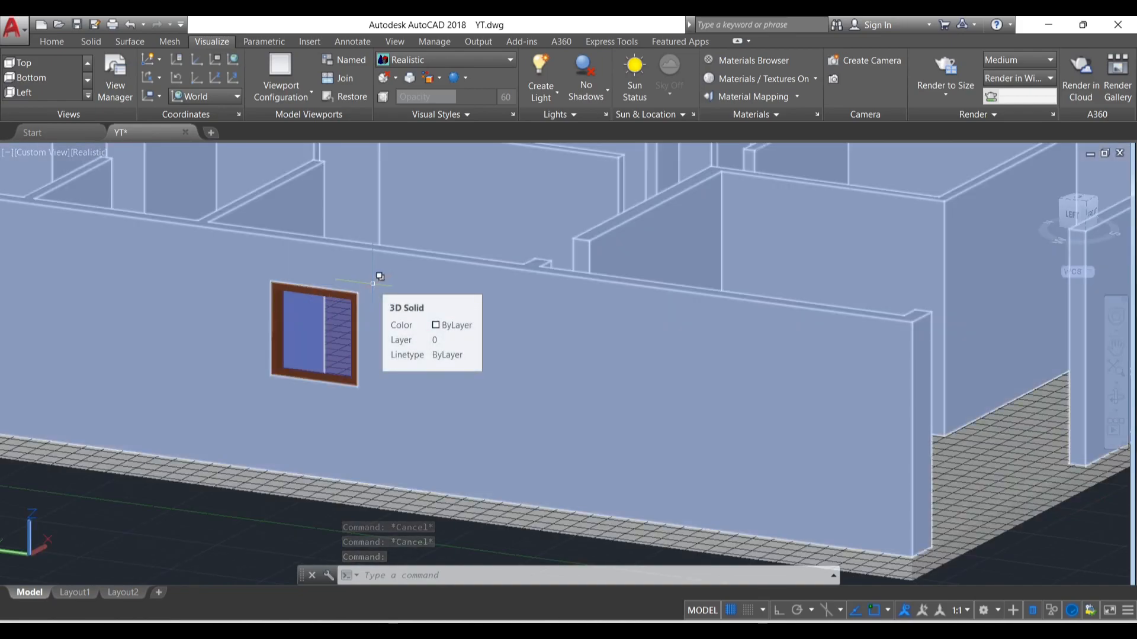
pyautogui.scroll(-5, 261, 420)
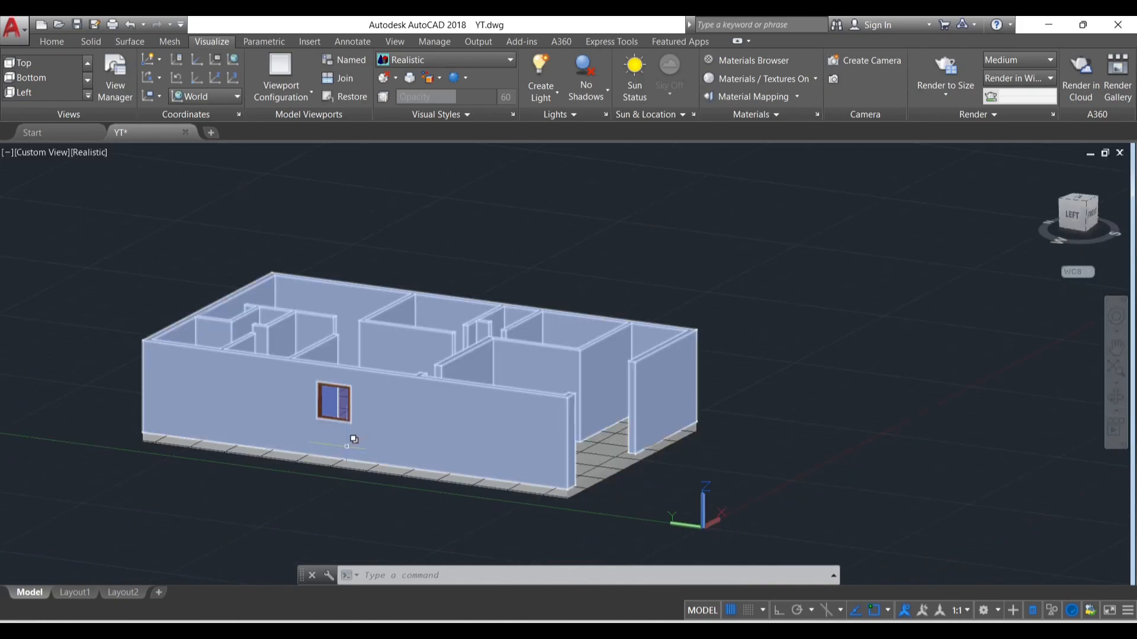
pyautogui.scroll(2, 374, 443)
pyautogui.press('Escape')
pyautogui.press('Escape')
pyautogui.keyDown('shift'); pyautogui.moveTo(380, 423); pyautogui.dragTo(345, 356, button='middle'); pyautogui.keyUp('shift')
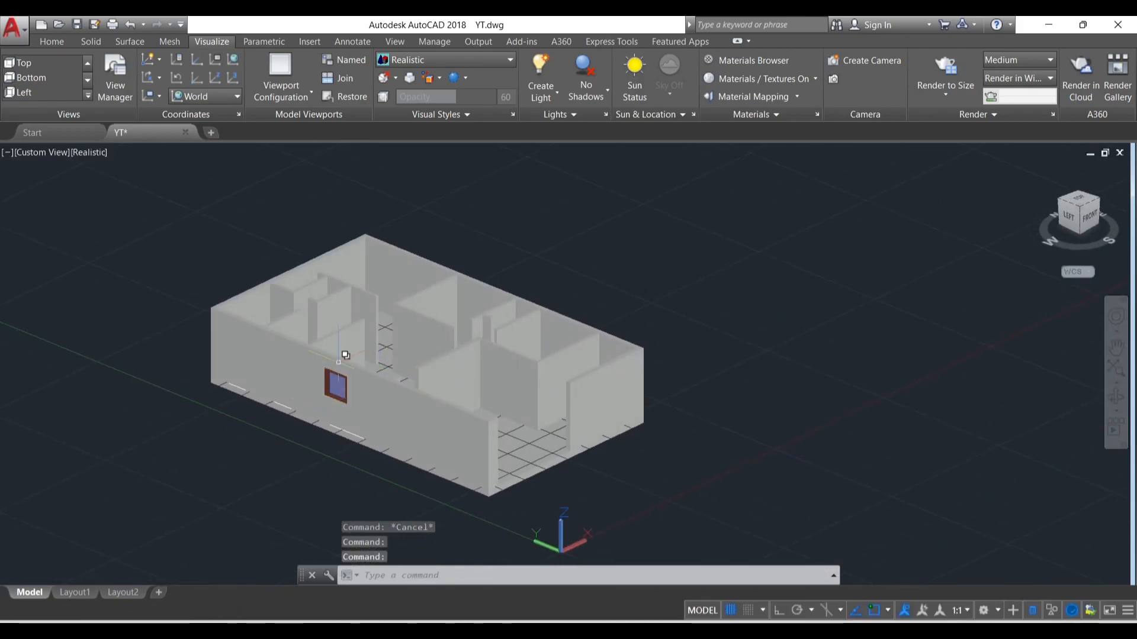
pyautogui.scroll(4, 354, 357)
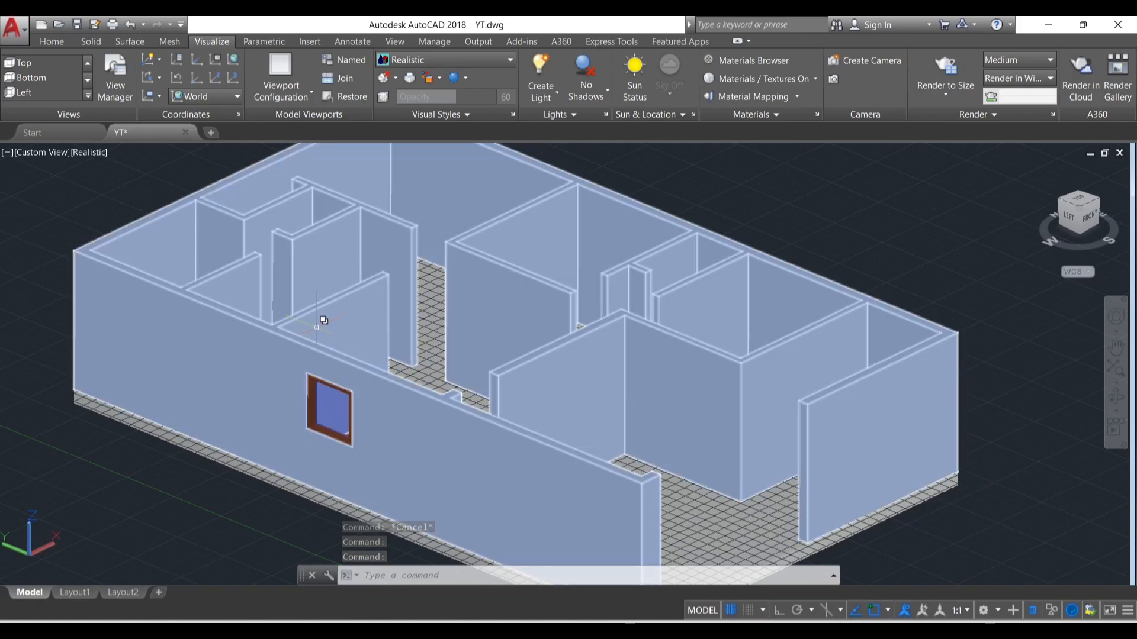
pyautogui.moveTo(360, 328)
pyautogui.keyDown('shift'); pyautogui.mouseDown(button='middle')
pyautogui.moveTo(350, 361)
pyautogui.moveTo(378, 346)
pyautogui.moveTo(272, 326)
pyautogui.moveTo(402, 358)
pyautogui.moveTo(393, 305)
pyautogui.moveTo(457, 281)
pyautogui.mouseUp(button='middle'); pyautogui.keyUp('shift')
pyautogui.scroll(5, 401, 358)
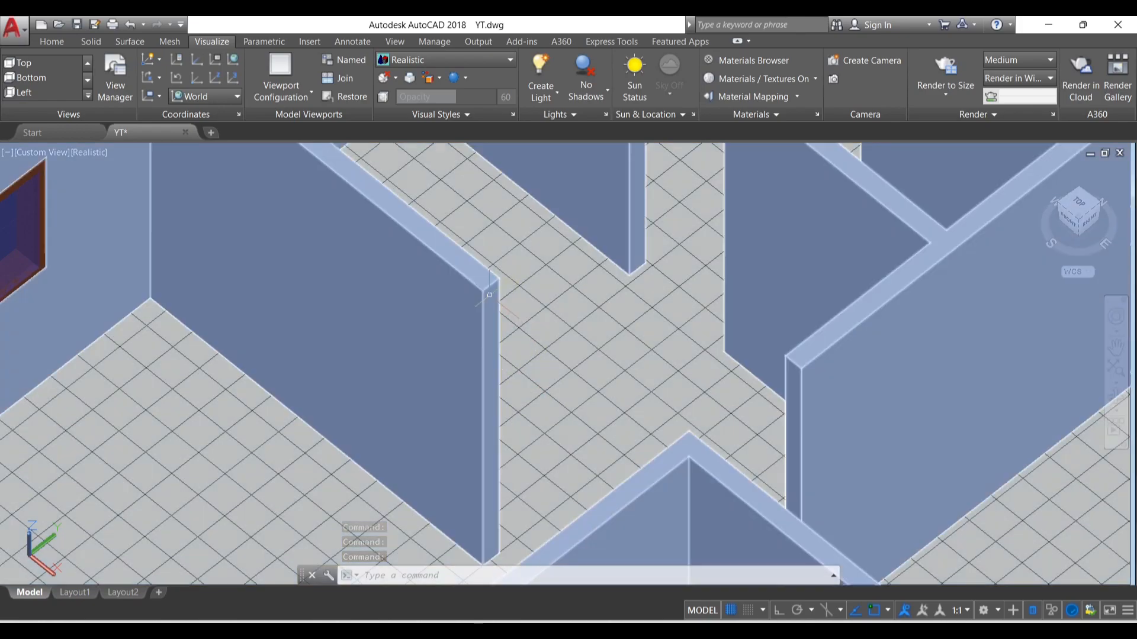
pyautogui.scroll(-2, 500, 315)
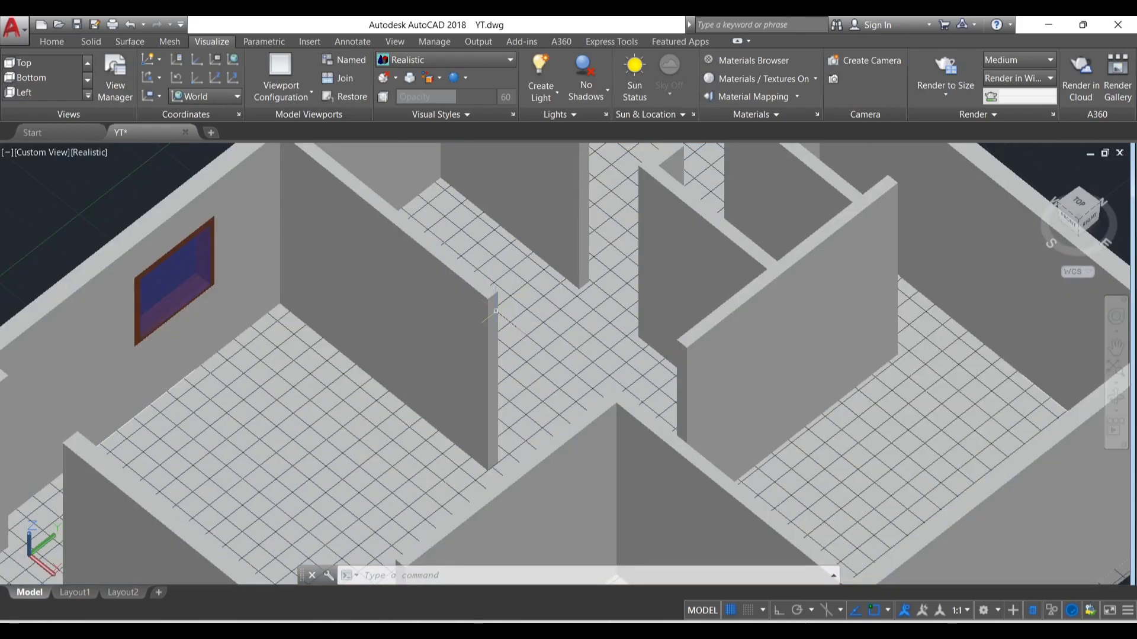
pyautogui.click(52, 41)
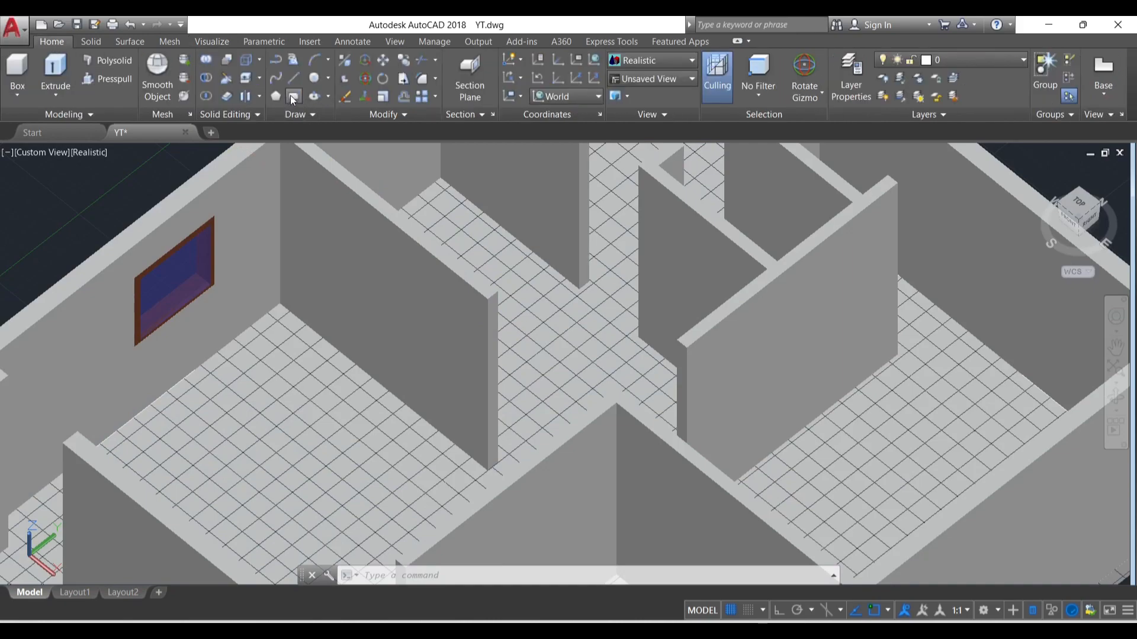
pyautogui.click(292, 97)
pyautogui.click(494, 306)
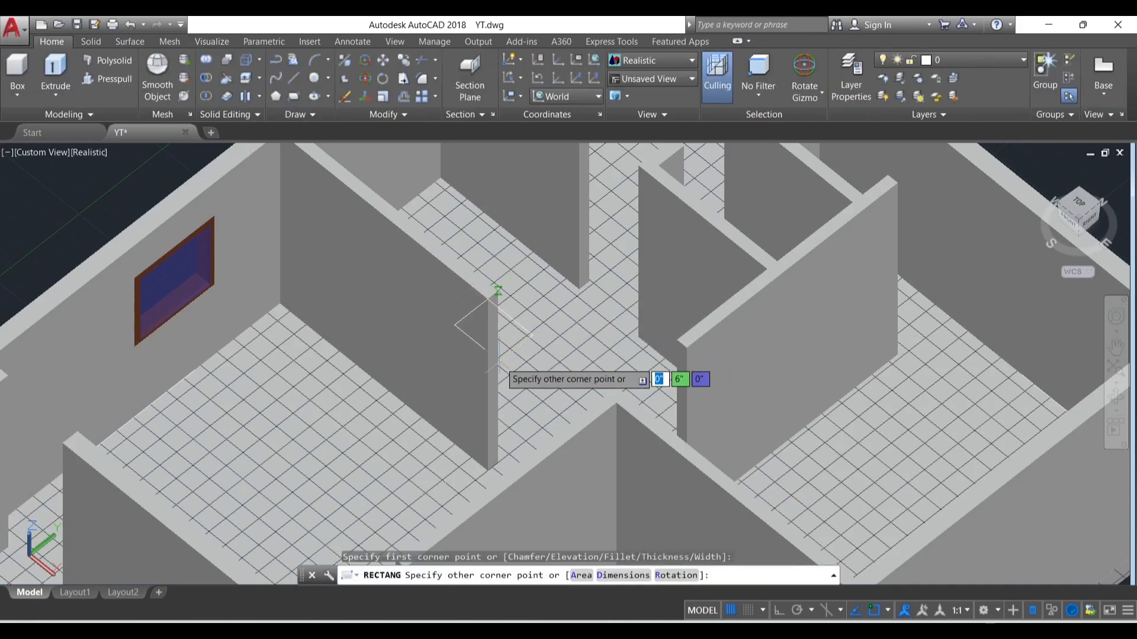
pyautogui.scroll(4, 499, 355)
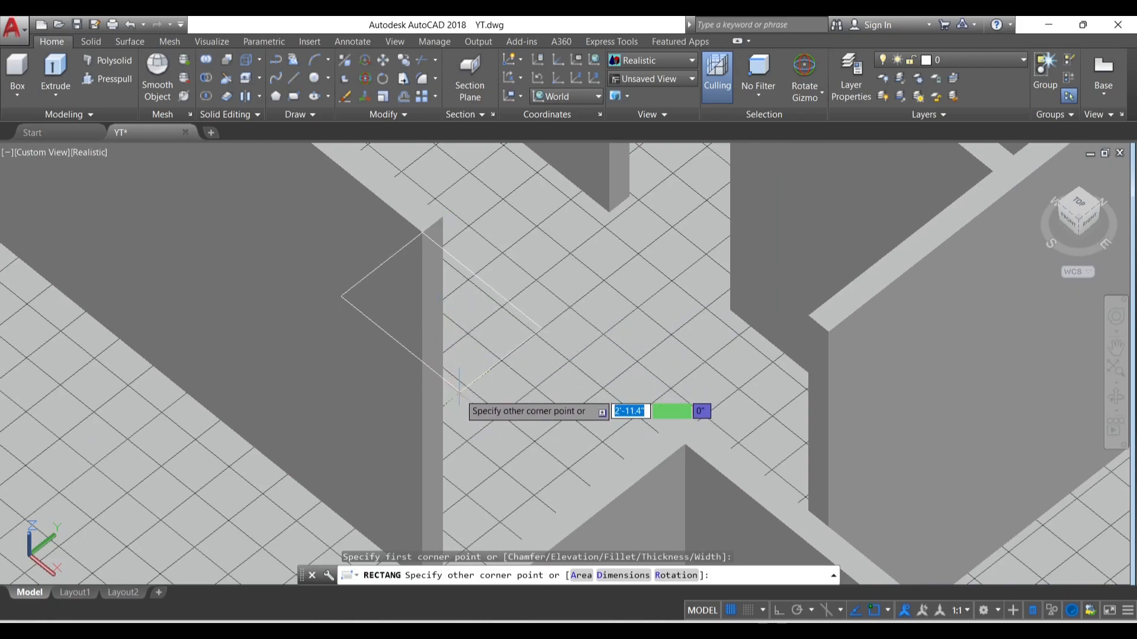
pyautogui.scroll(-3, 459, 385)
pyautogui.press('Escape')
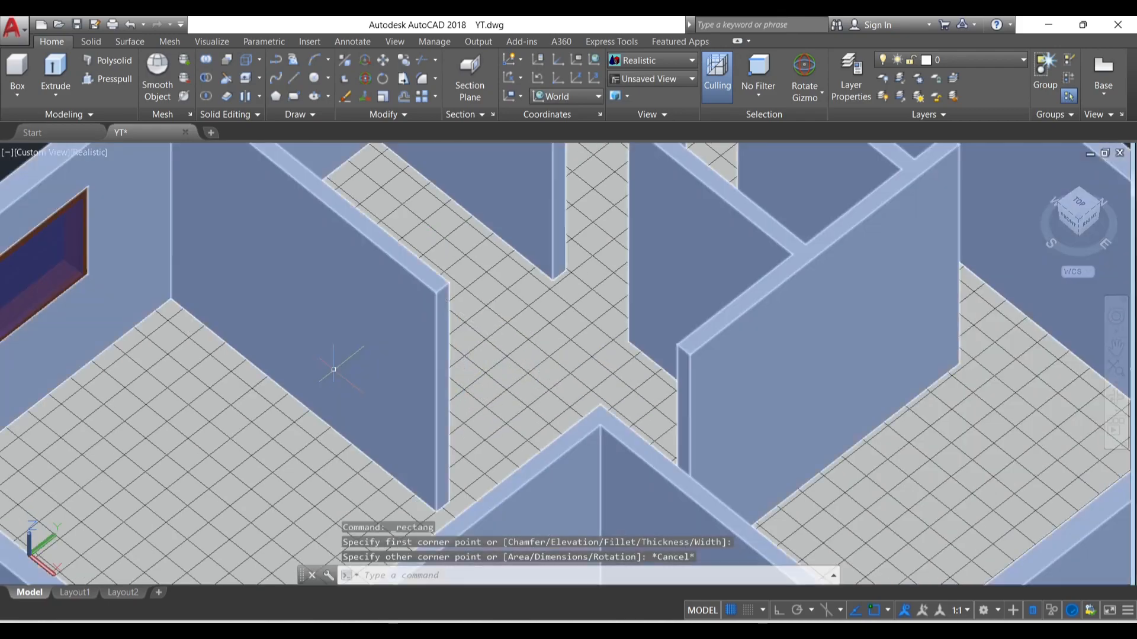
# Step: Set the coordinate system to the Right UCS for drawing on the interior wall's end face
pyautogui.keyDown('shift'); pyautogui.moveTo(368, 373); pyautogui.dragTo(379, 337, button='middle'); pyautogui.keyUp('shift')
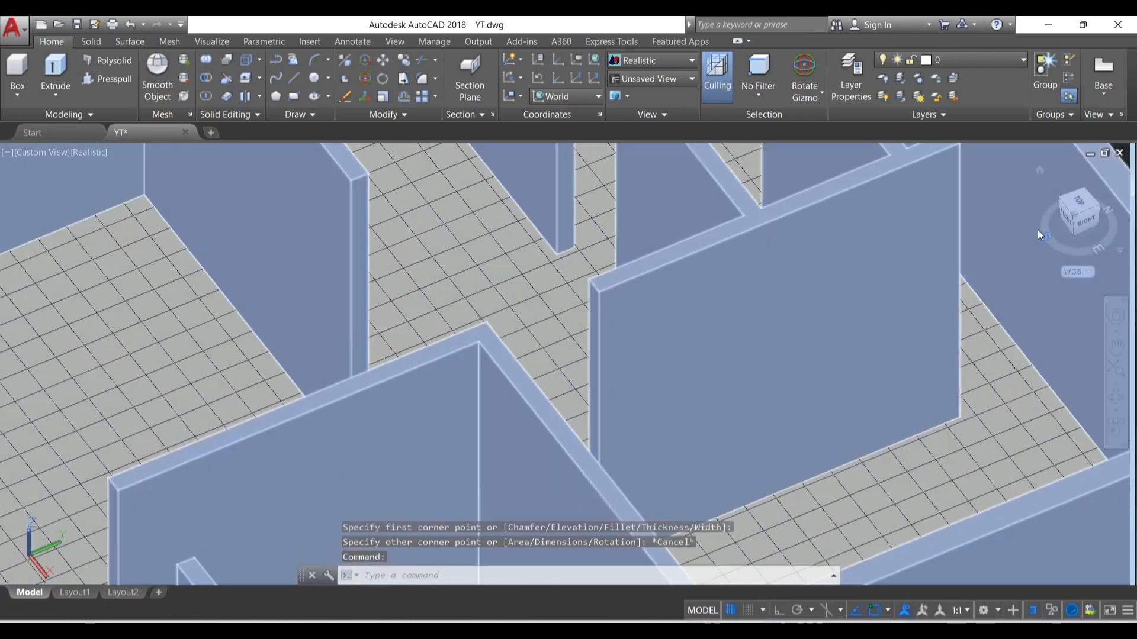
pyautogui.click(584, 98)
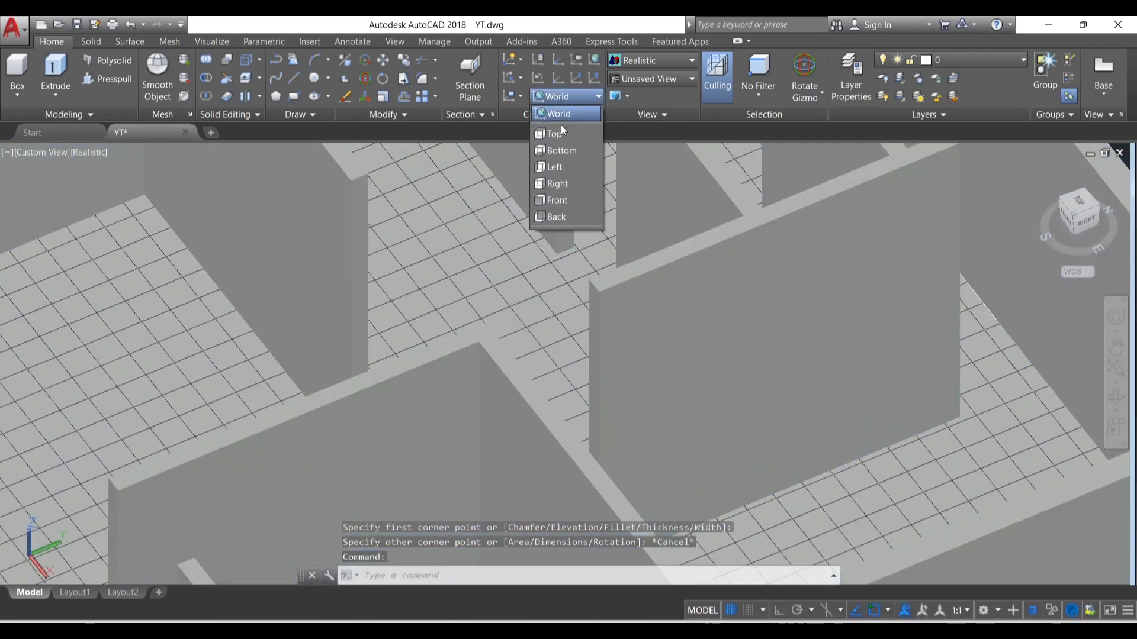
pyautogui.click(558, 187)
pyautogui.keyDown('shift'); pyautogui.moveTo(558, 190); pyautogui.dragTo(460, 229, button='middle'); pyautogui.keyUp('shift')
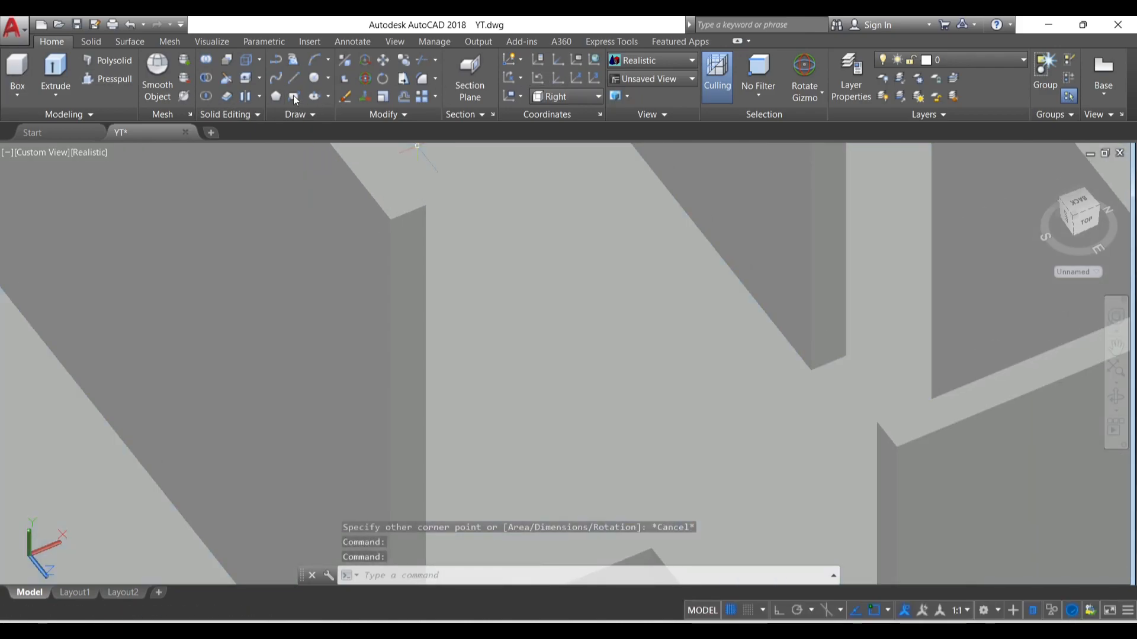
# Step: Draw a rectangle 9" wide and 3' high from the upper corner of the interior wall's end face
pyautogui.click(294, 96)
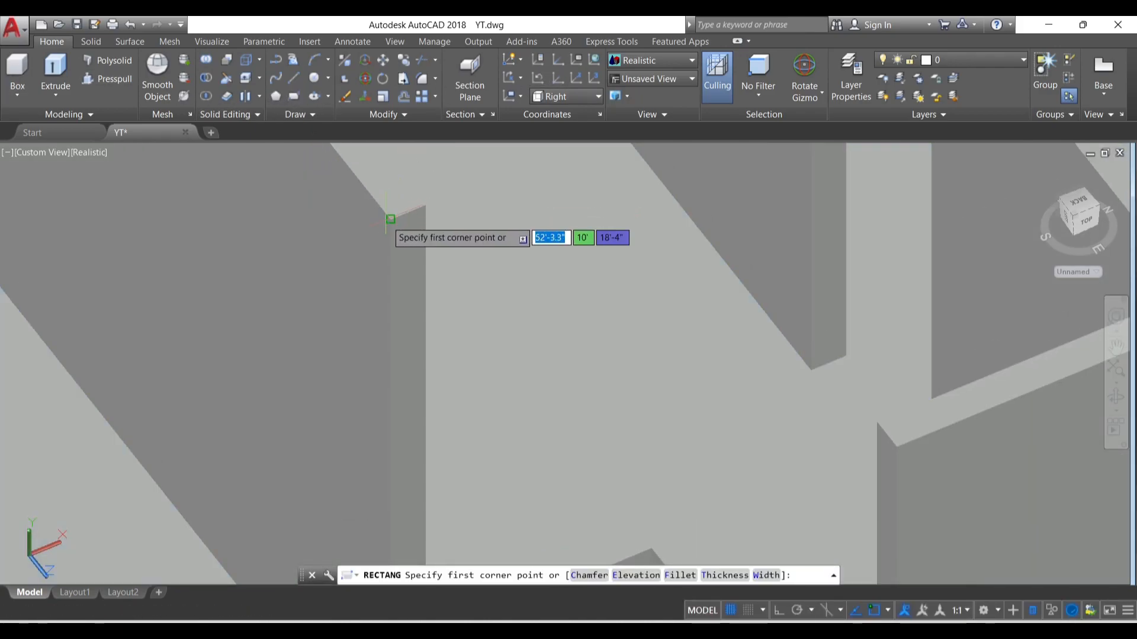
pyautogui.click(390, 219)
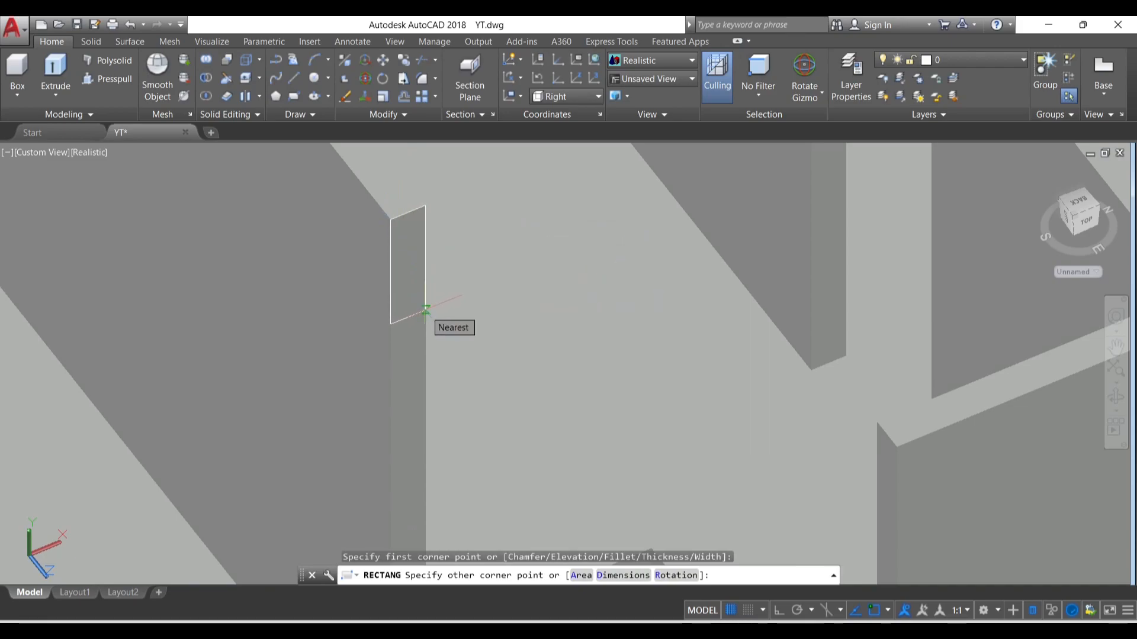
pyautogui.write('9')
pyautogui.press('Tab')
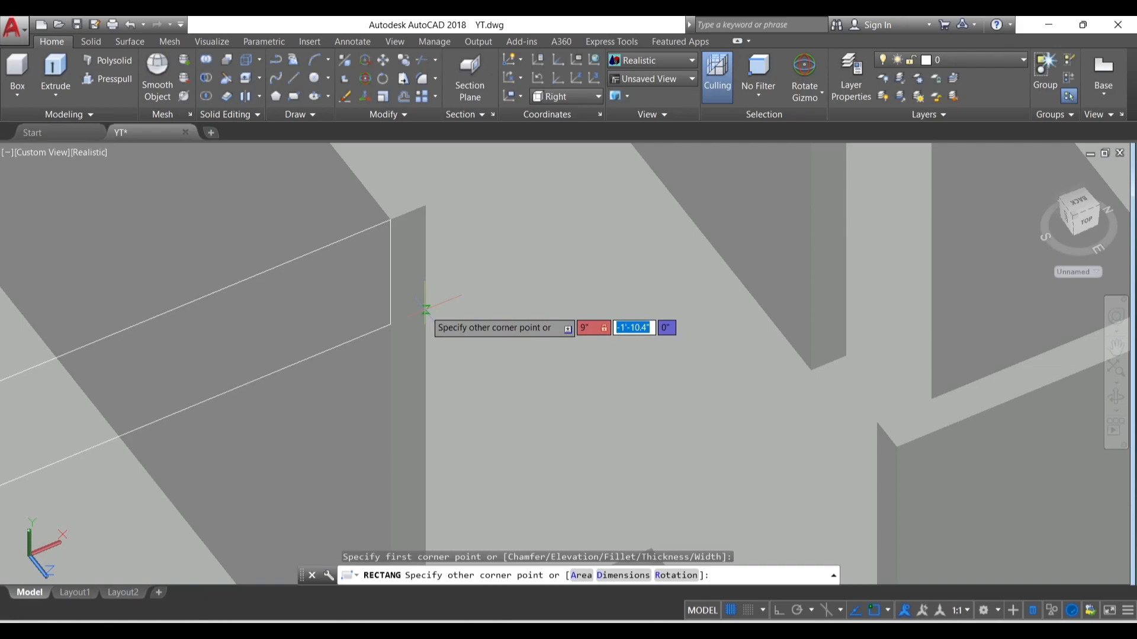
pyautogui.write("3'")
pyautogui.press('Return')
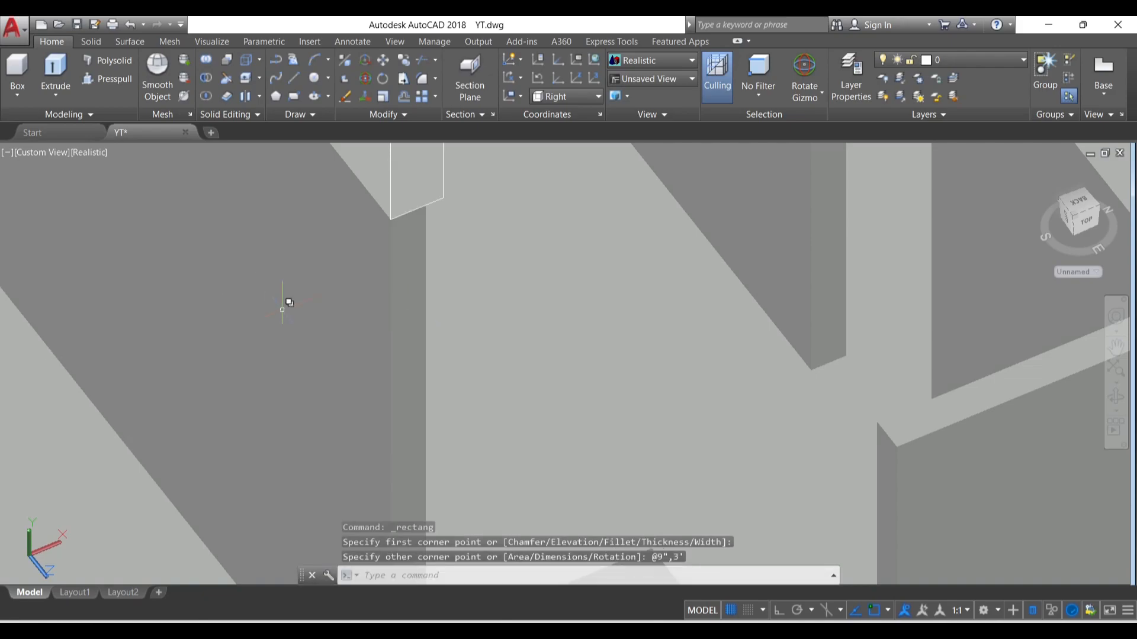
pyautogui.scroll(-3, 284, 300)
pyautogui.scroll(2, 399, 236)
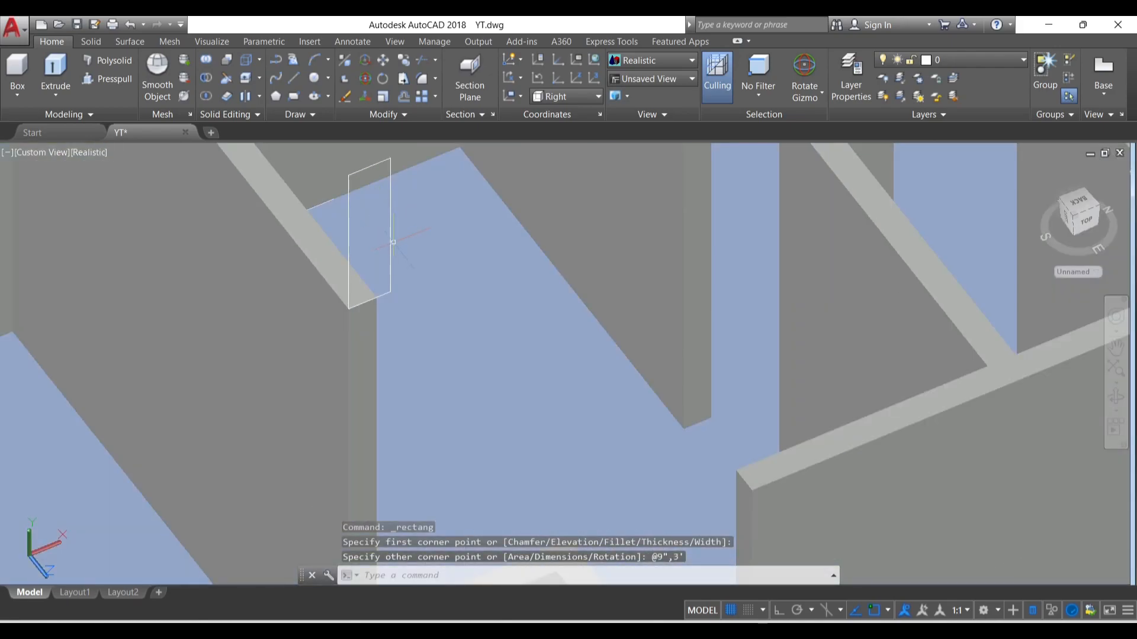
# Step: Try to stretch the long side of the rectangle at the wall end, and undo the rectangle
pyautogui.click(392, 238)
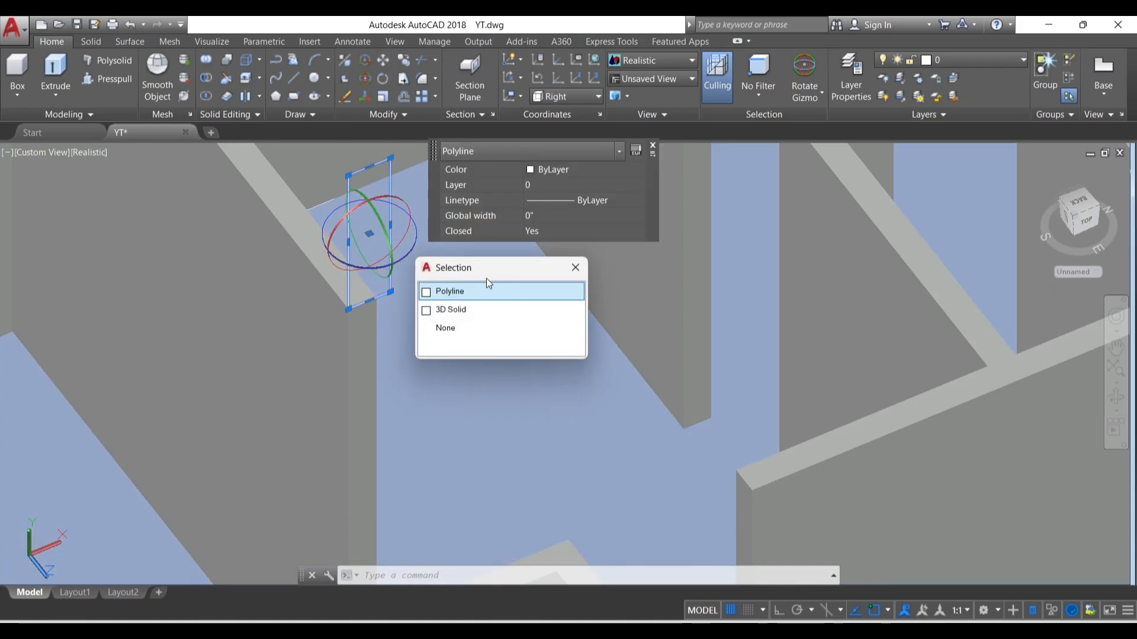
pyautogui.click(390, 224)
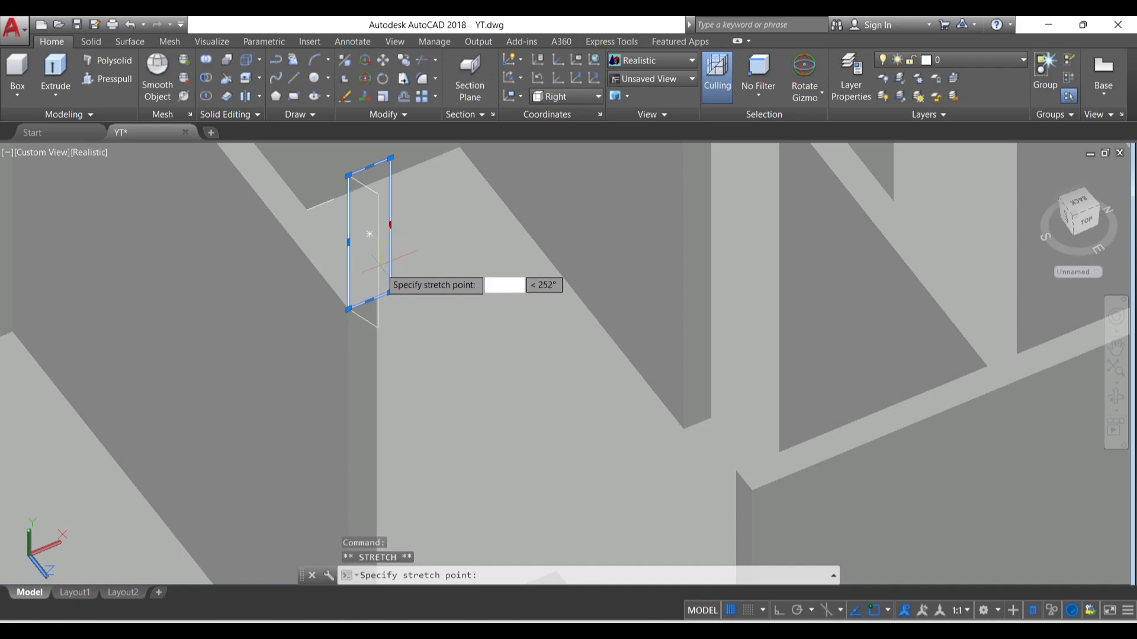
pyautogui.press('Escape')
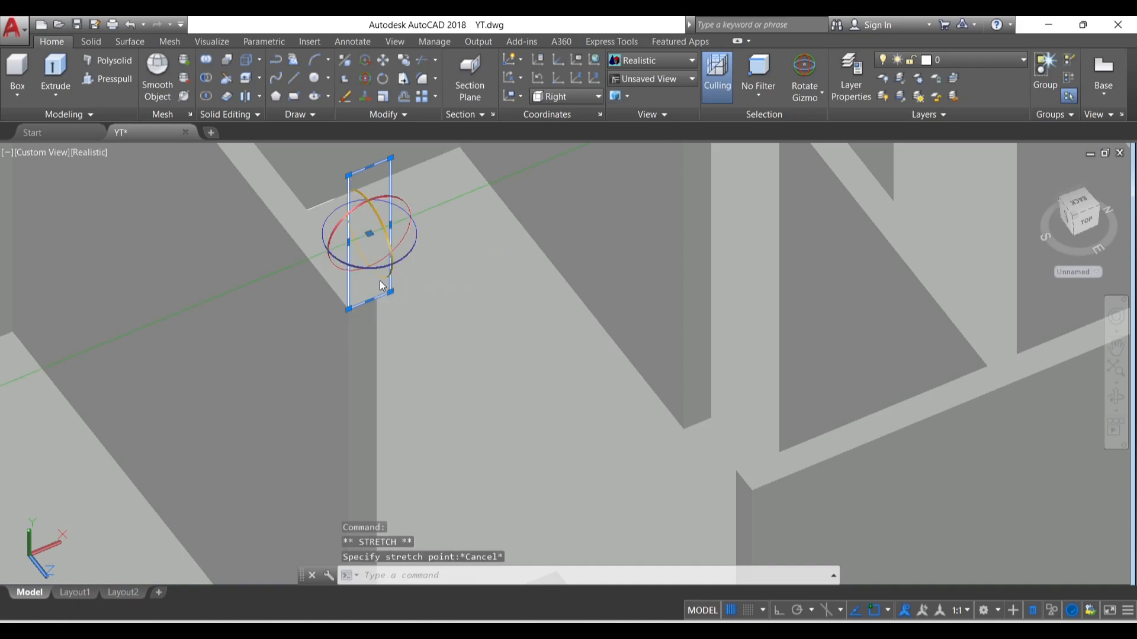
pyautogui.hotkey('ctrl', 'z')
pyautogui.hotkey('ctrl', 'z')
pyautogui.hotkey('ctrl', 'z')
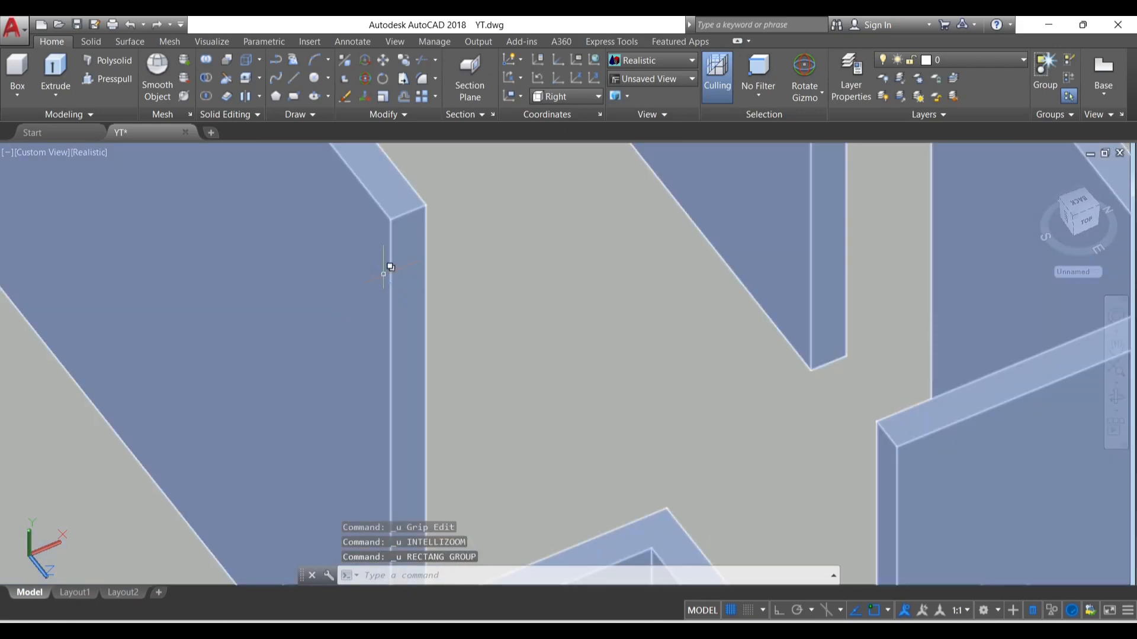
# Step: Draw a rectangle 4.5" wide and 3' high upward from the top corner of the interior wall's end face
pyautogui.click(296, 96)
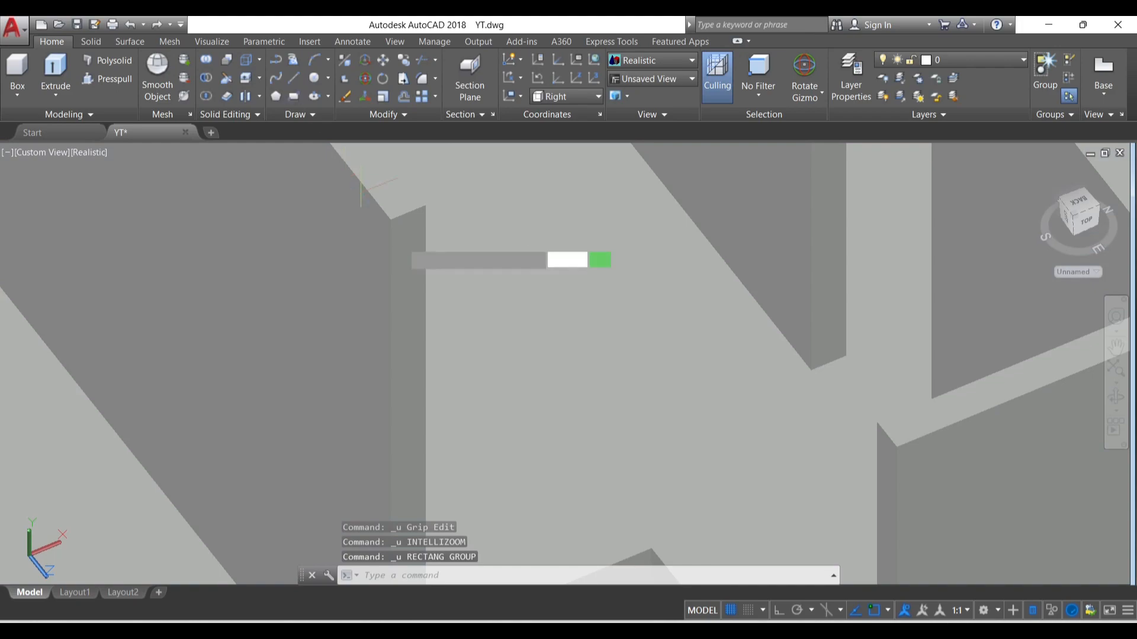
pyautogui.click(390, 218)
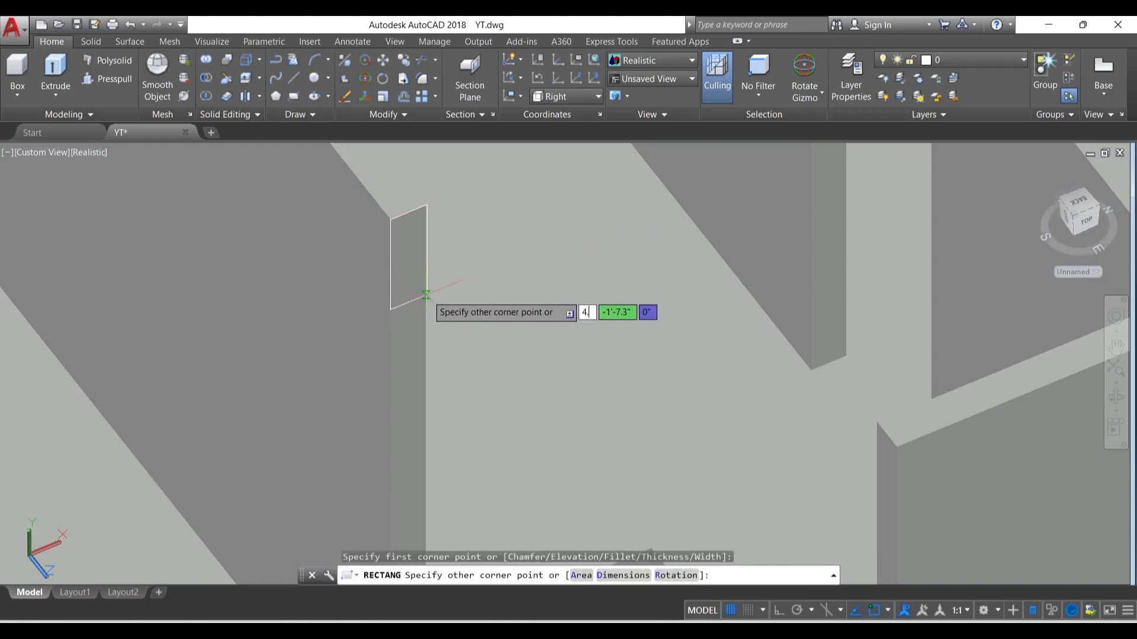
pyautogui.write('4.5')
pyautogui.press('Tab')
pyautogui.write("3'")
pyautogui.press('Return')
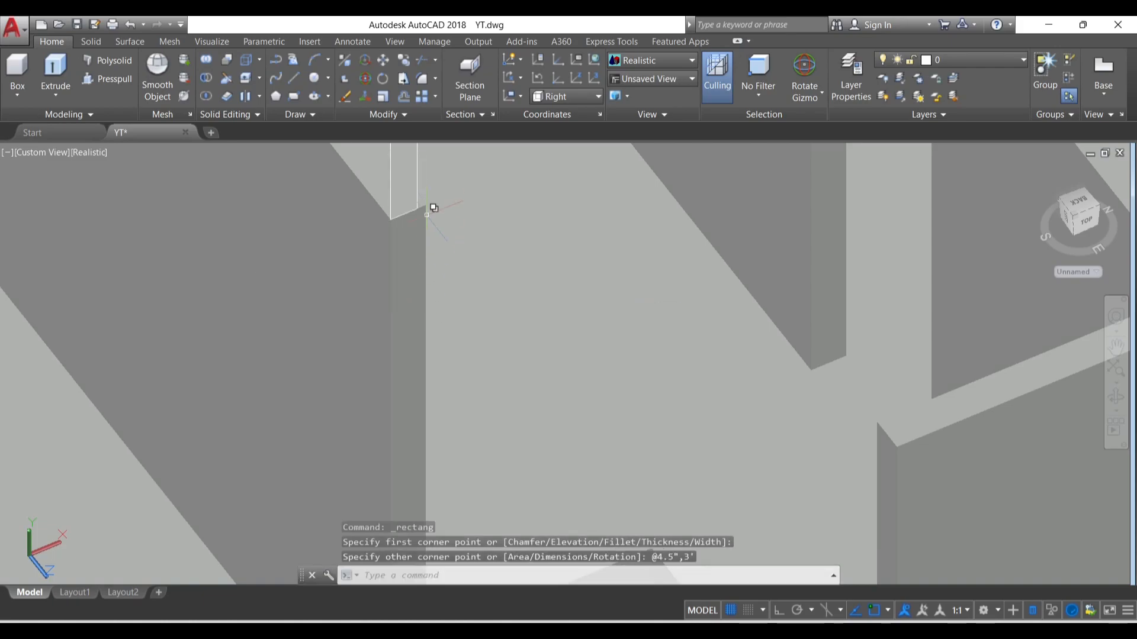
pyautogui.scroll(6, 427, 214)
pyautogui.moveTo(419, 197); pyautogui.dragTo(416, 318, button='middle')
pyautogui.scroll(-4, 417, 319)
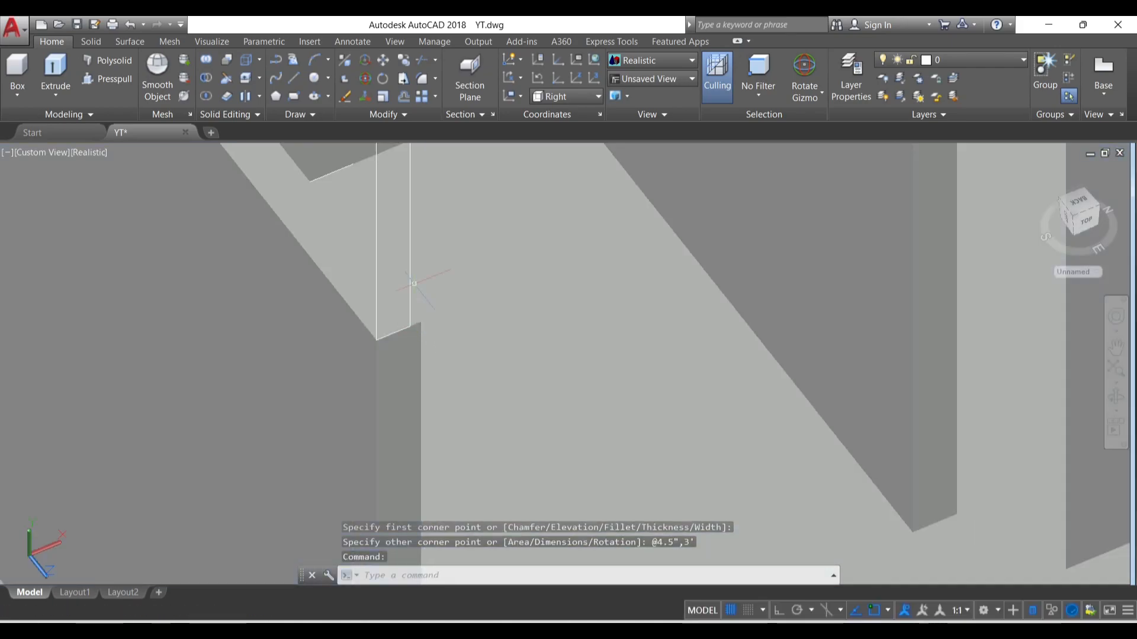
# Step: Extrude the 4.5" by 3' rectangle about 6' across the doorway gap towards the opposite wall
pyautogui.click(409, 241)
pyautogui.scroll(-6, 409, 252)
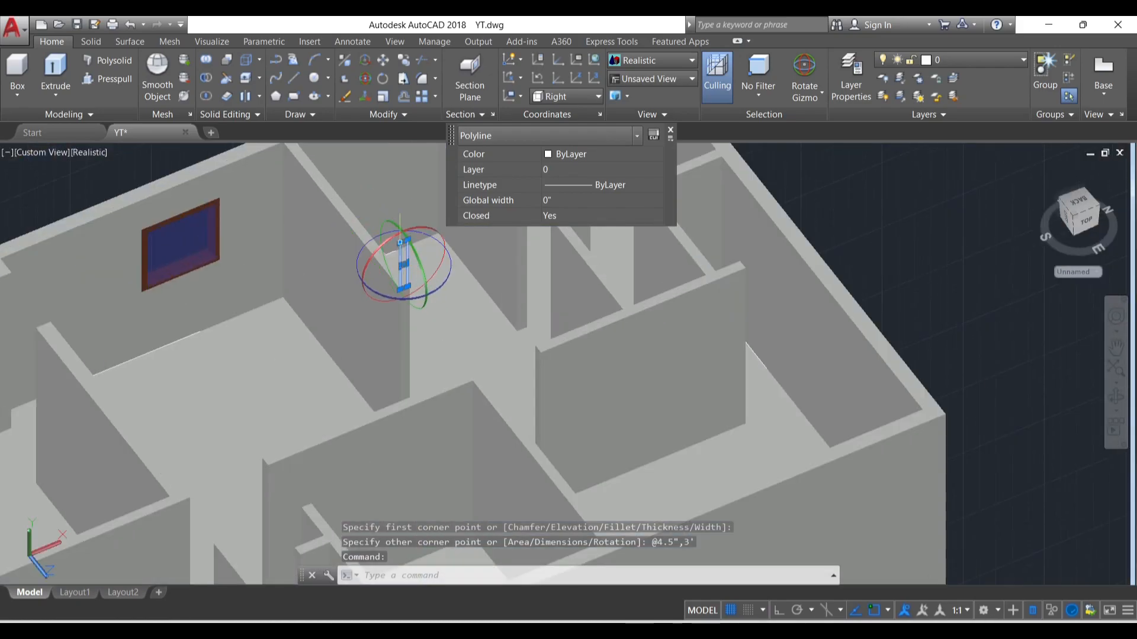
pyautogui.scroll(4, 421, 247)
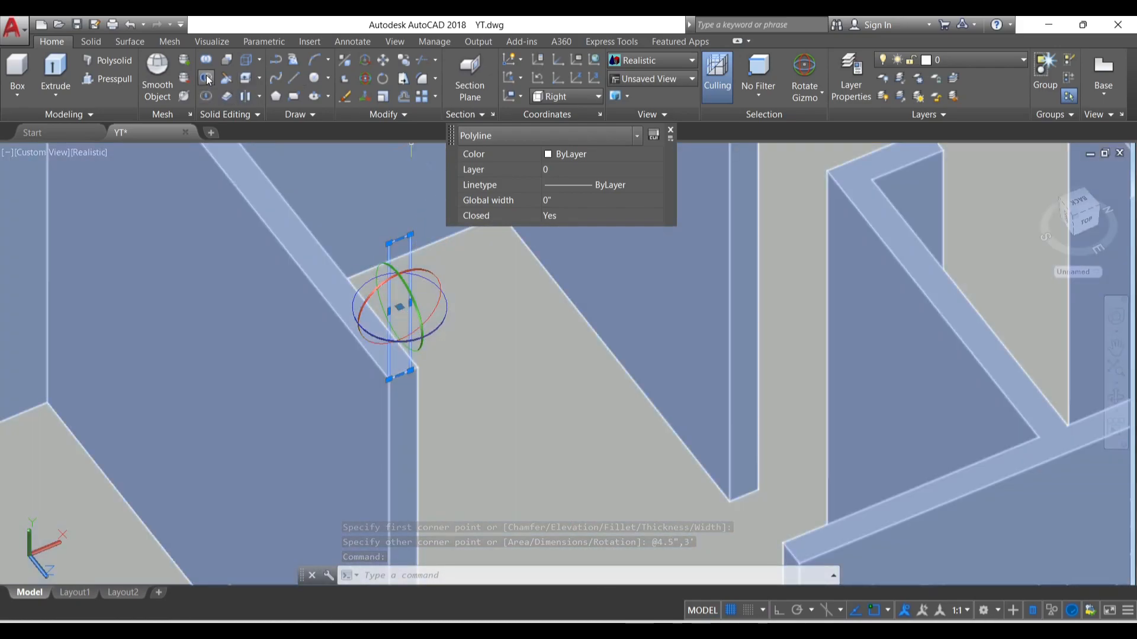
pyautogui.click(49, 70)
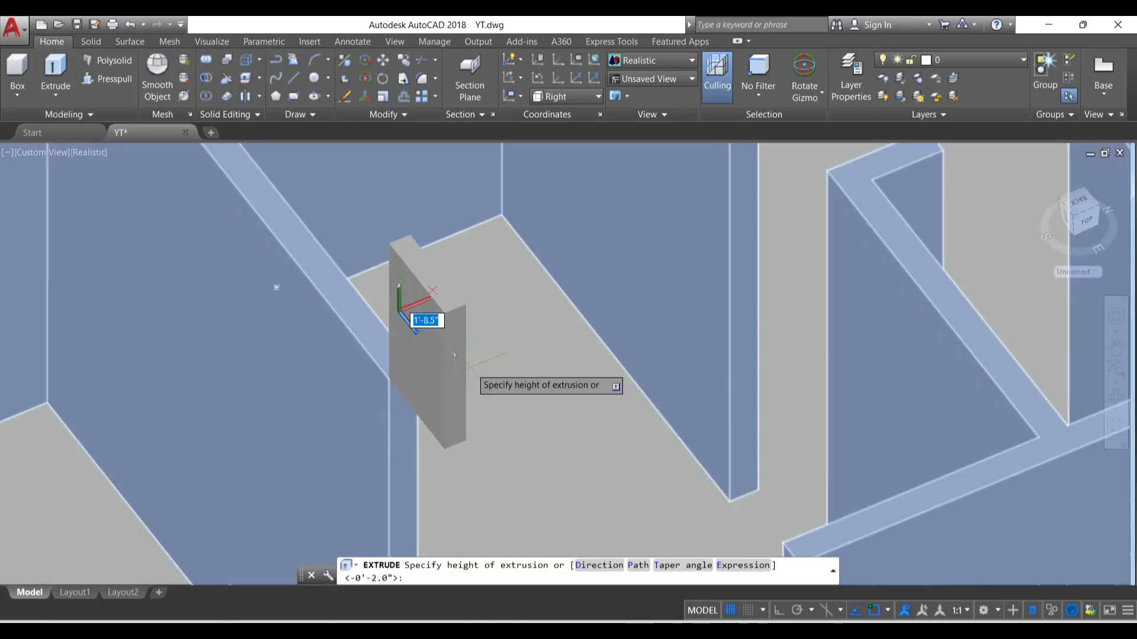
pyautogui.scroll(-3, 476, 326)
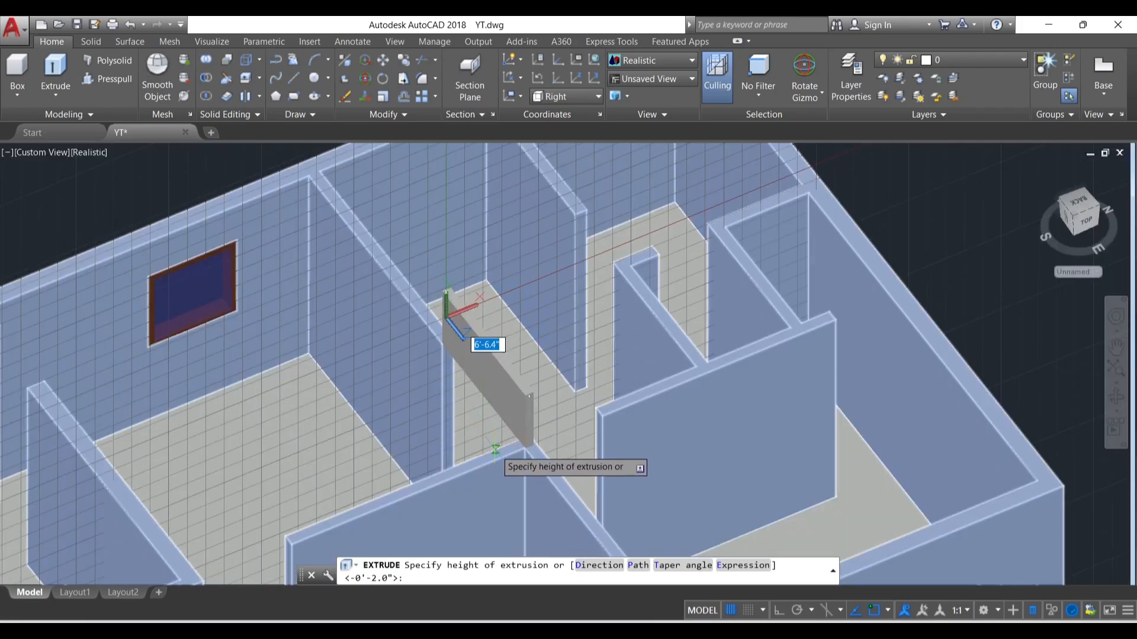
pyautogui.click(449, 315)
pyautogui.scroll(3, 463, 362)
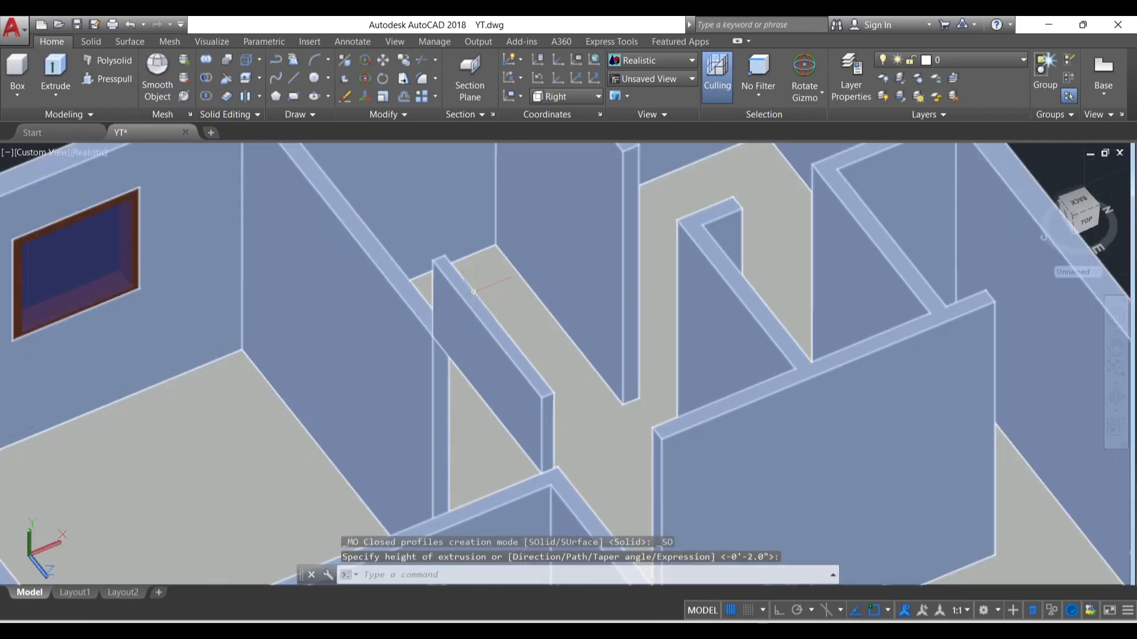
# Step: Set the gizmo to Move and lower the extruded doorway header from its top corner to the wall's top corner
pyautogui.click(492, 337)
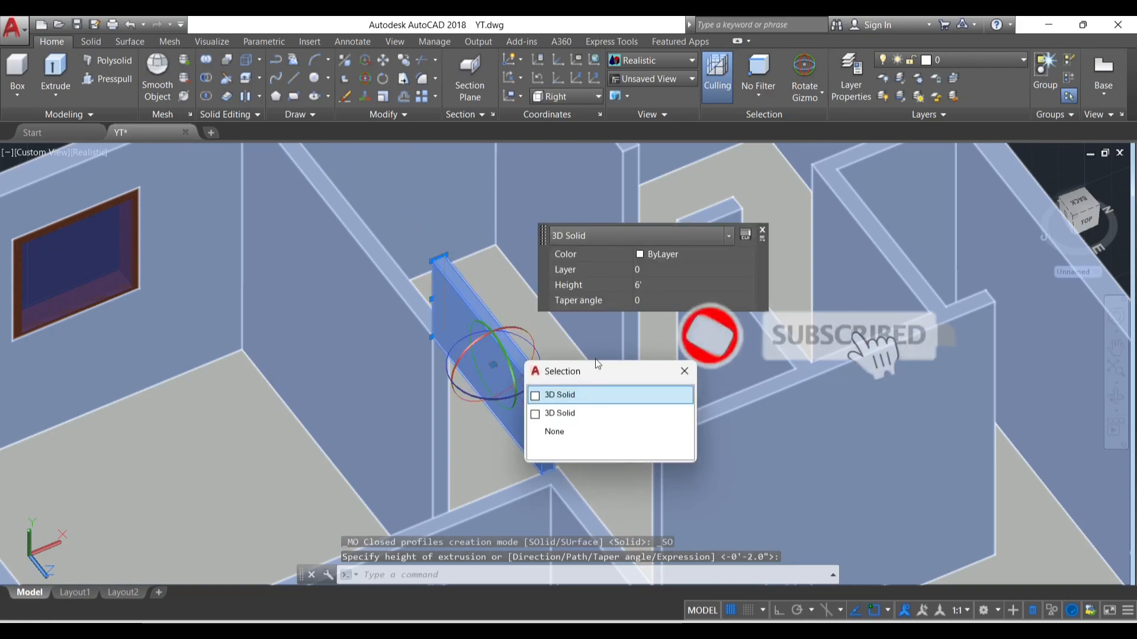
pyautogui.click(797, 91)
pyautogui.click(806, 116)
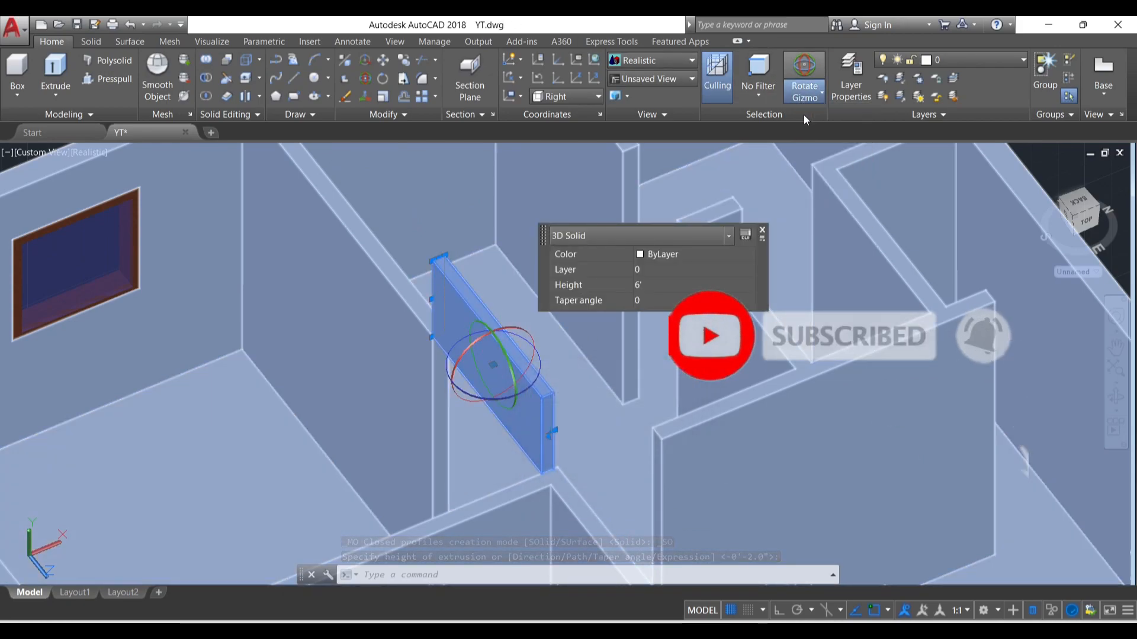
pyautogui.scroll(3, 478, 376)
pyautogui.scroll(-3, 478, 375)
pyautogui.scroll(5, 388, 176)
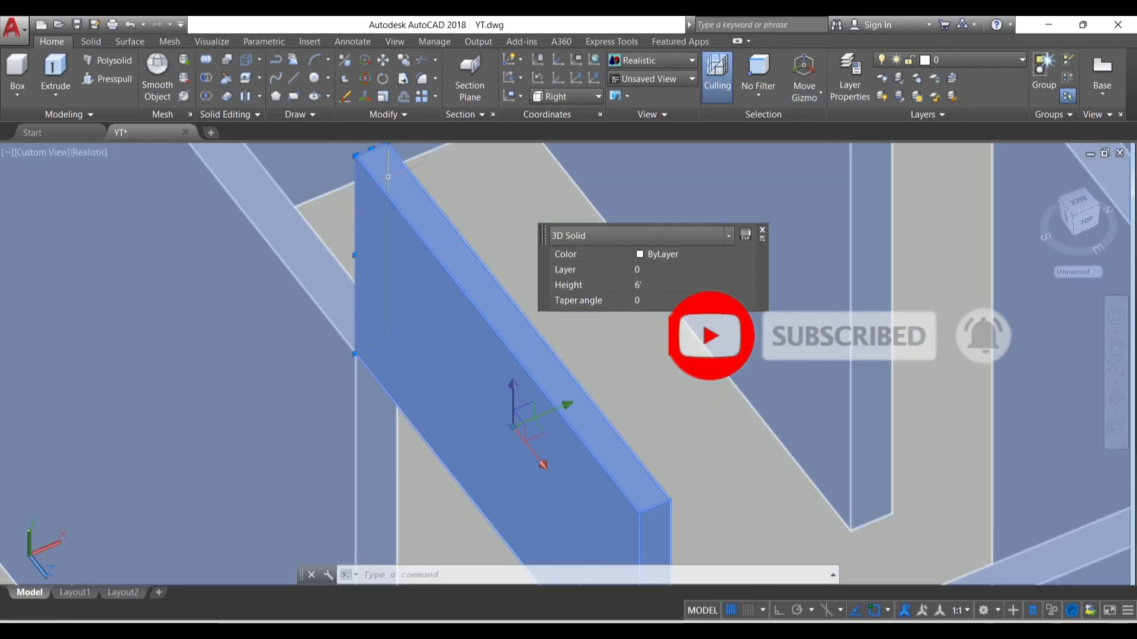
pyautogui.click(383, 59)
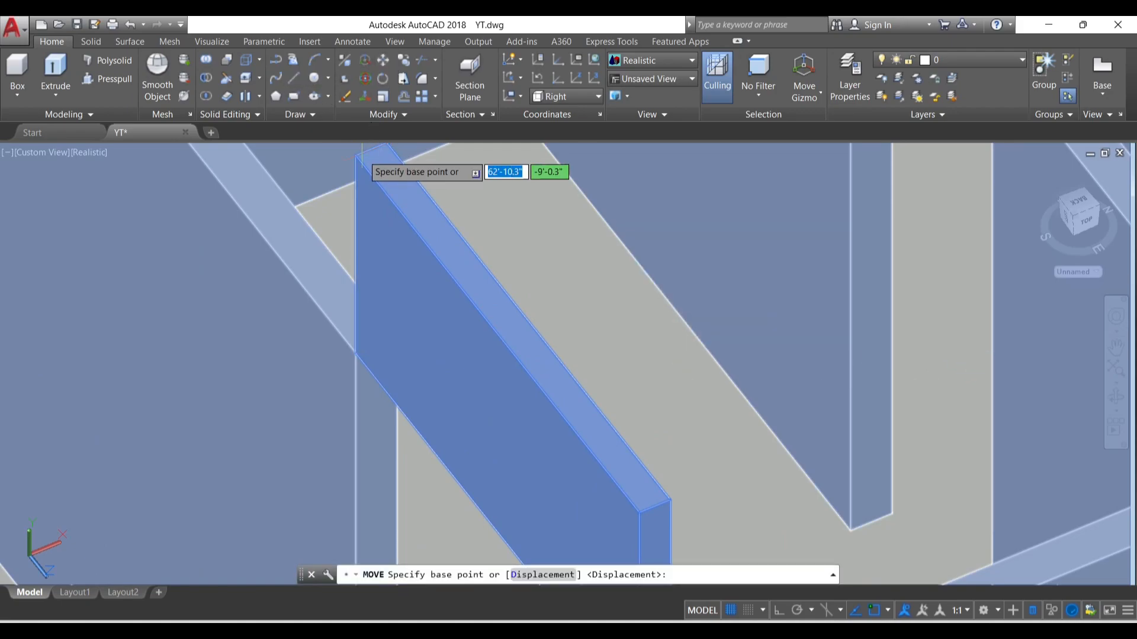
pyautogui.click(355, 155)
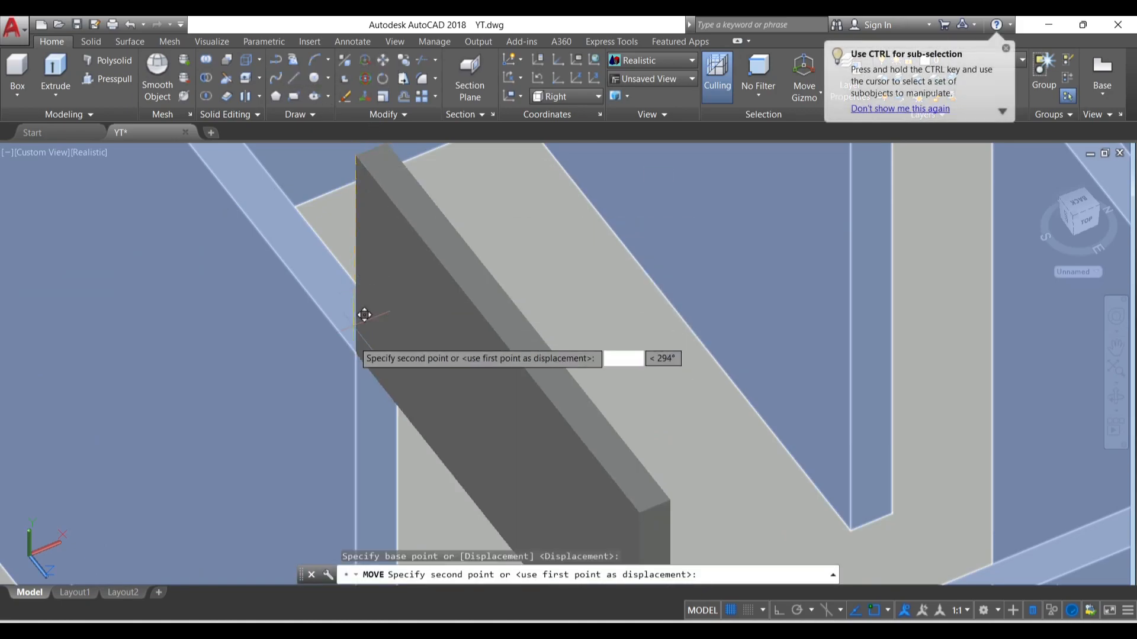
pyautogui.click(362, 347)
pyautogui.scroll(-3, 363, 347)
pyautogui.scroll(5, 385, 329)
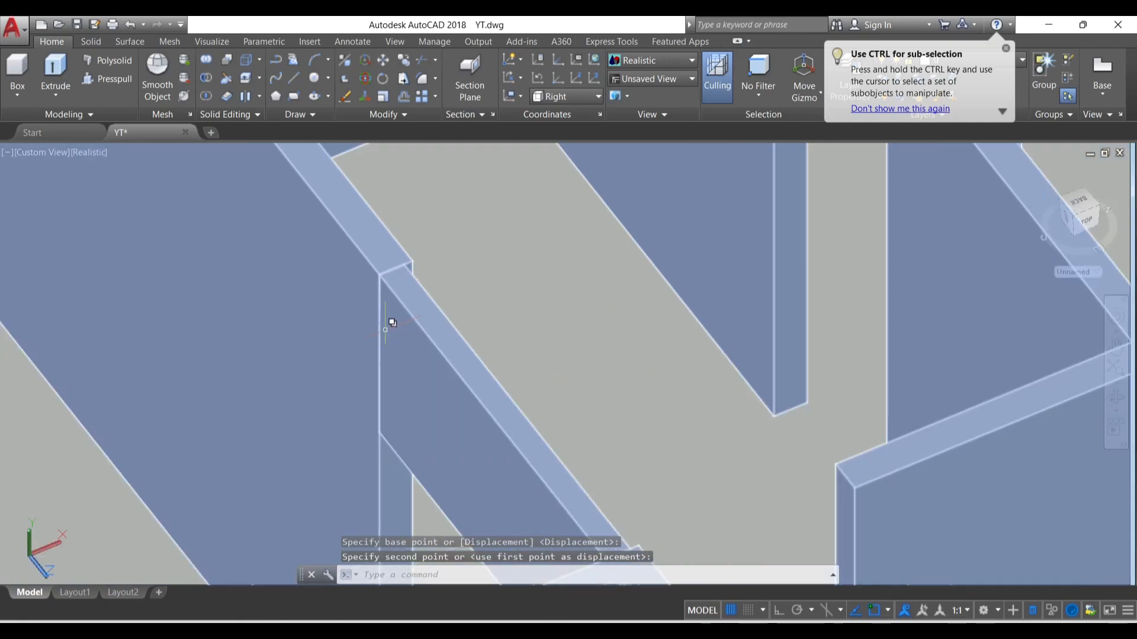
# Step: Presspull the long side face of the doorway header outward until it is flush with the interior wall's face
pyautogui.keyDown('shift'); pyautogui.moveTo(415, 284); pyautogui.dragTo(265, 273, button='middle'); pyautogui.keyUp('shift')
pyautogui.scroll(-3, 598, 219)
pyautogui.scroll(8, 332, 214)
pyautogui.moveTo(331, 211); pyautogui.dragTo(319, 211, button='middle')
pyautogui.click(349, 185)
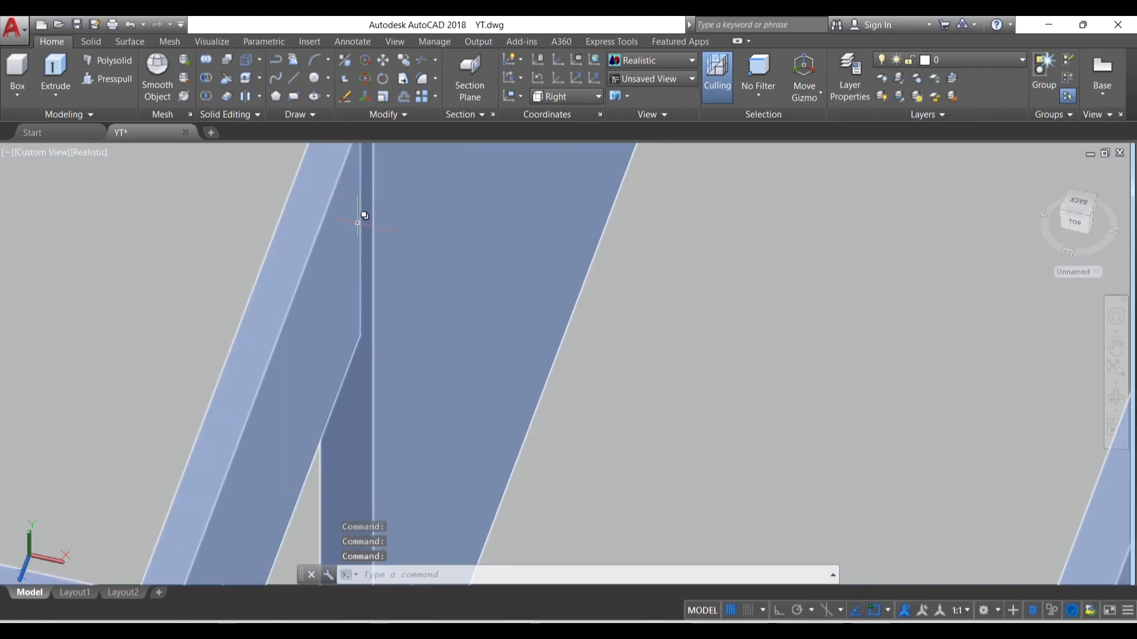
pyautogui.scroll(-2, 360, 291)
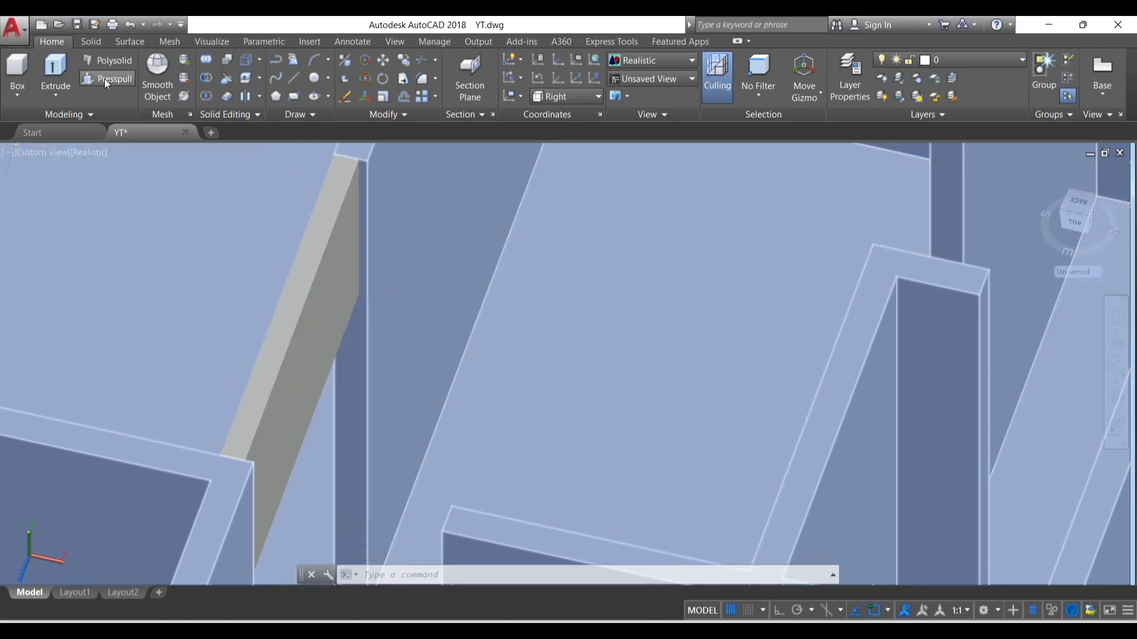
pyautogui.click(107, 79)
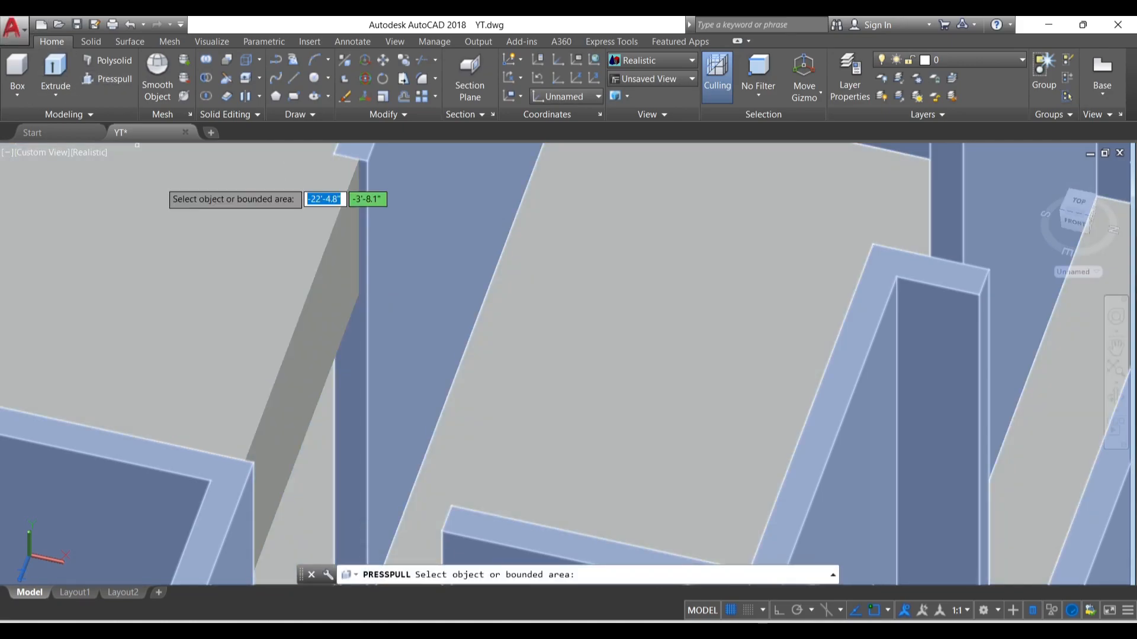
pyautogui.click(334, 273)
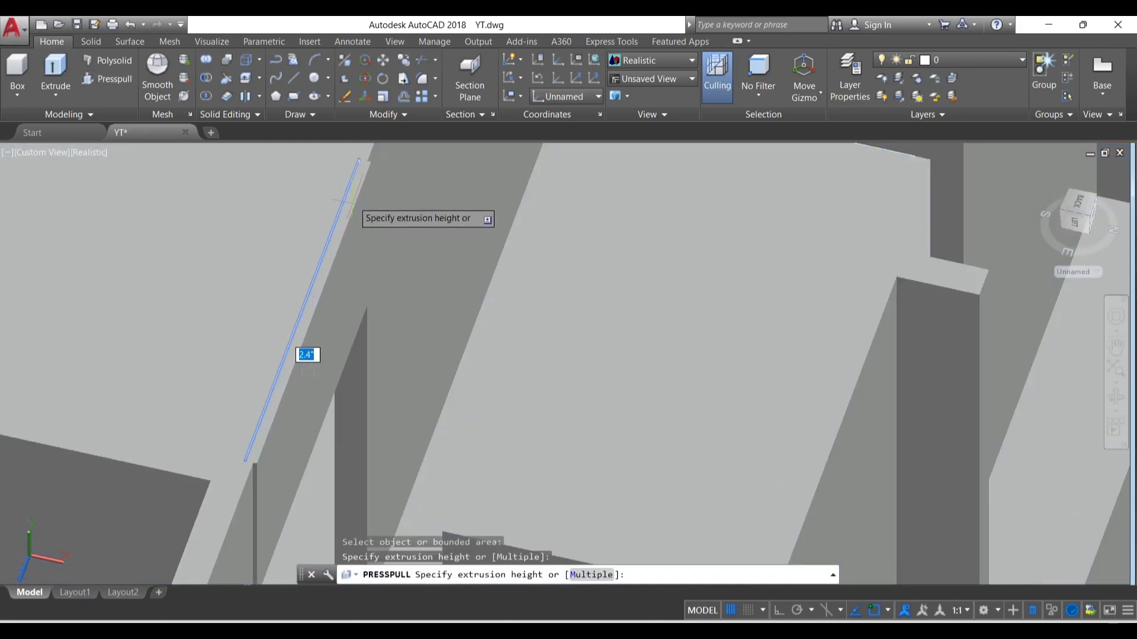
pyautogui.click(367, 160)
pyautogui.scroll(-3, 367, 159)
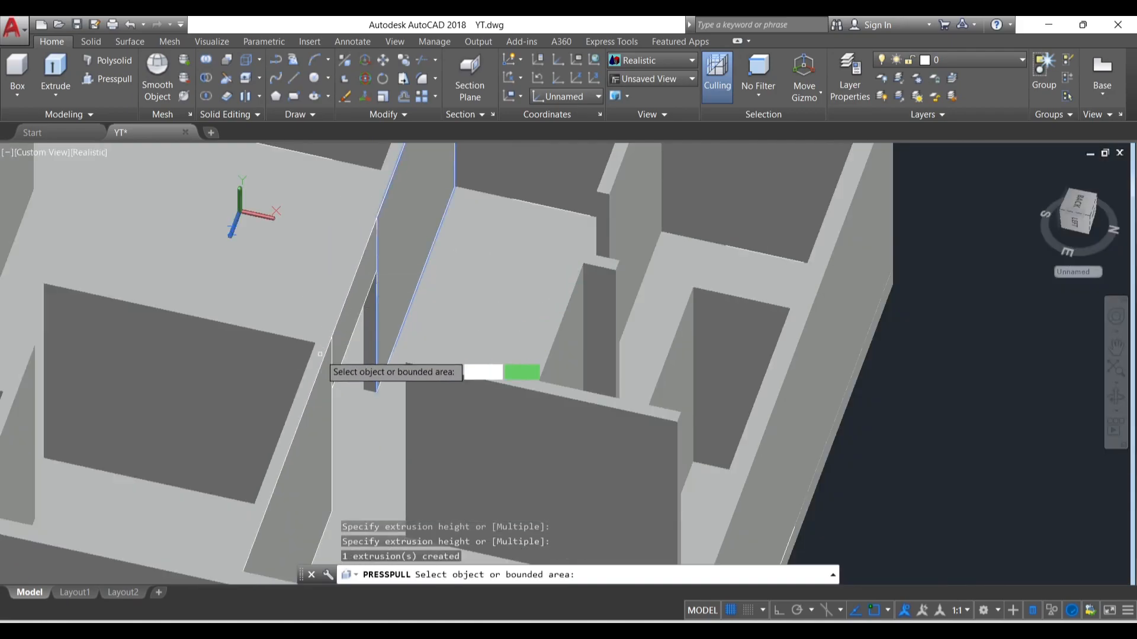
# Step: Examine the new doorway header, the interior rooms and the framed window from several sides of the house
pyautogui.scroll(3, 341, 353)
pyautogui.scroll(-3, 341, 352)
pyautogui.scroll(3, 406, 304)
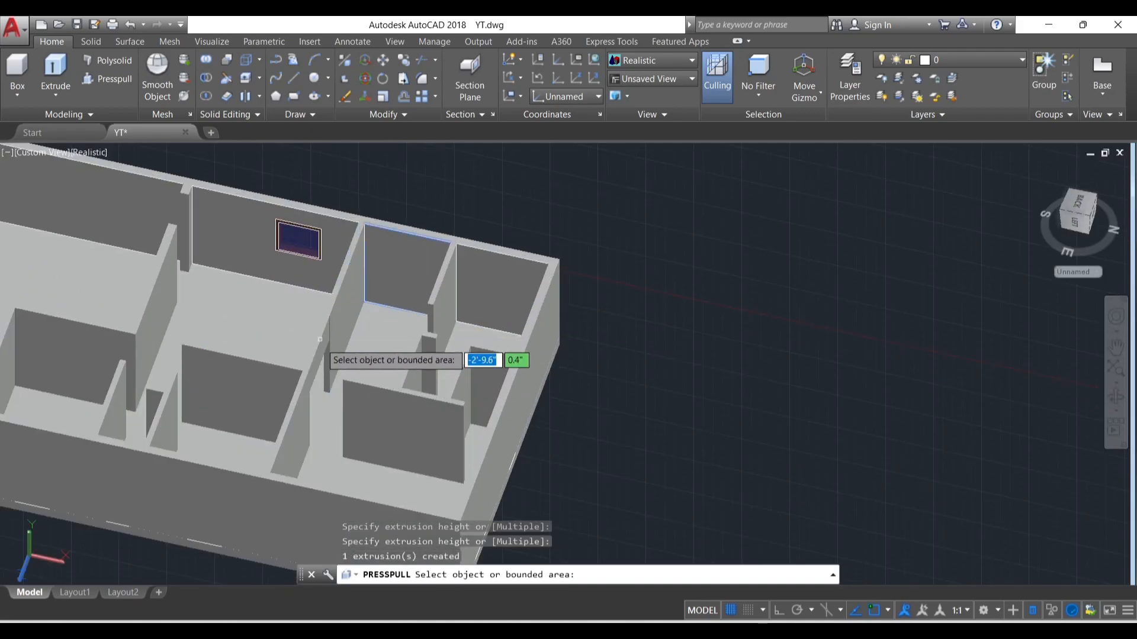
pyautogui.scroll(2, 336, 338)
pyautogui.keyDown('shift'); pyautogui.moveTo(336, 337); pyautogui.dragTo(558, 304, button='middle'); pyautogui.keyUp('shift')
pyautogui.scroll(3, 507, 332)
pyautogui.scroll(-4, 559, 304)
pyautogui.keyDown('shift'); pyautogui.moveTo(417, 328); pyautogui.dragTo(547, 342, button='middle'); pyautogui.keyUp('shift')
pyautogui.scroll(2, 475, 366)
pyautogui.scroll(2, 474, 364)
pyautogui.scroll(3, 467, 349)
pyautogui.scroll(-4, 428, 323)
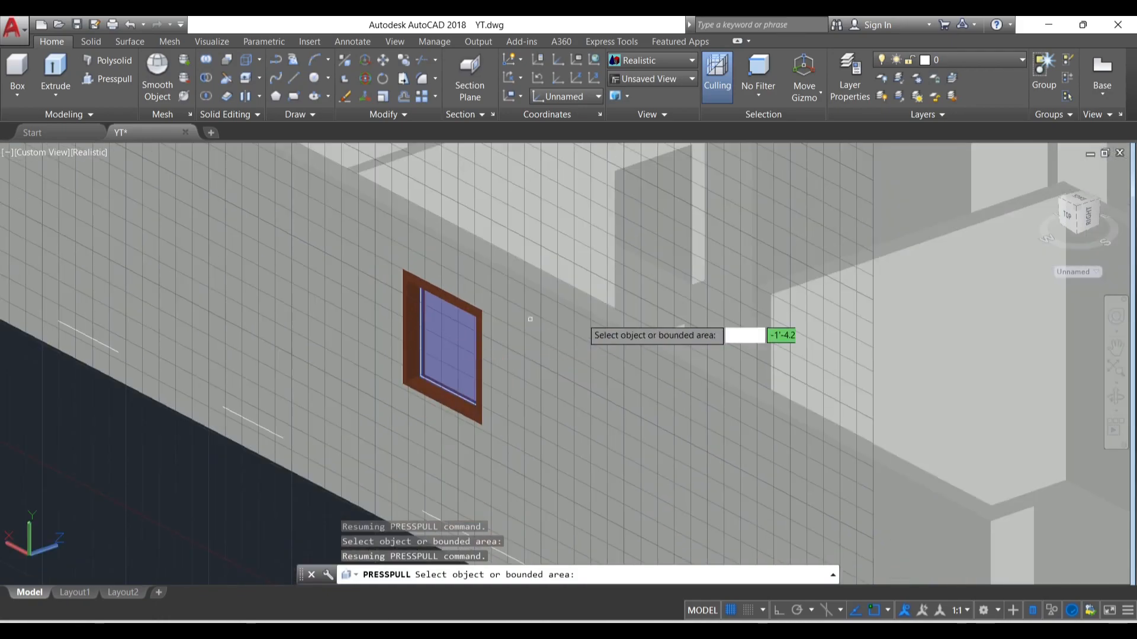
pyautogui.keyDown('shift'); pyautogui.moveTo(444, 315); pyautogui.dragTo(68, 389, button='middle'); pyautogui.keyUp('shift')
pyautogui.scroll(-3, 150, 356)
pyautogui.moveTo(208, 357); pyautogui.dragTo(173, 372, button='middle')
pyautogui.keyDown('shift'); pyautogui.moveTo(366, 367); pyautogui.dragTo(296, 361, button='middle'); pyautogui.keyUp('shift')
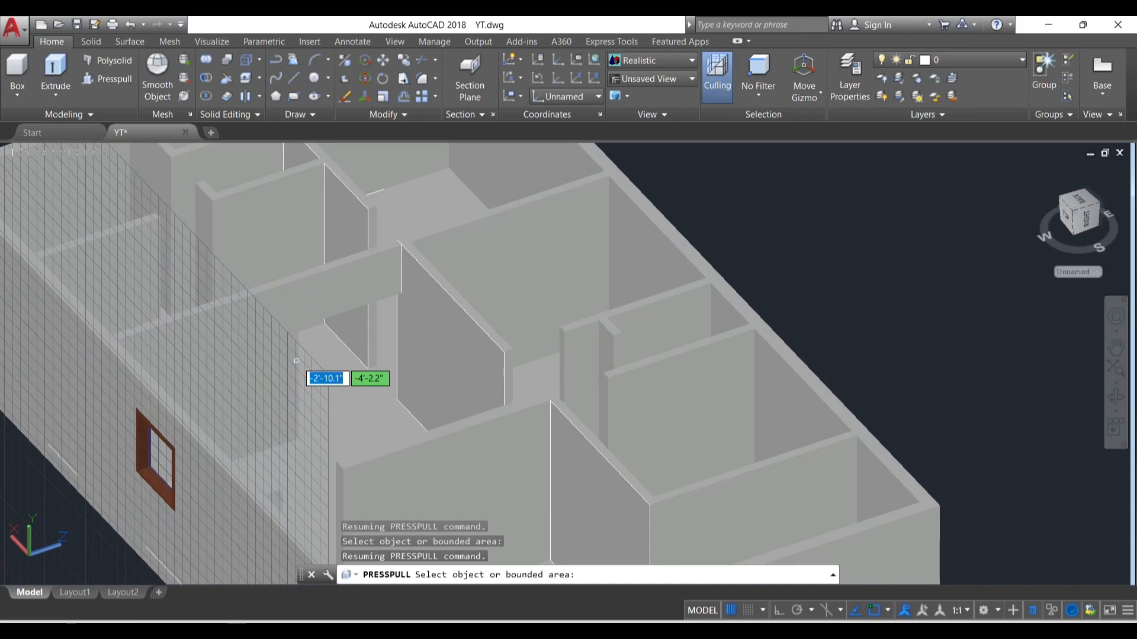
pyautogui.scroll(-6, 450, 338)
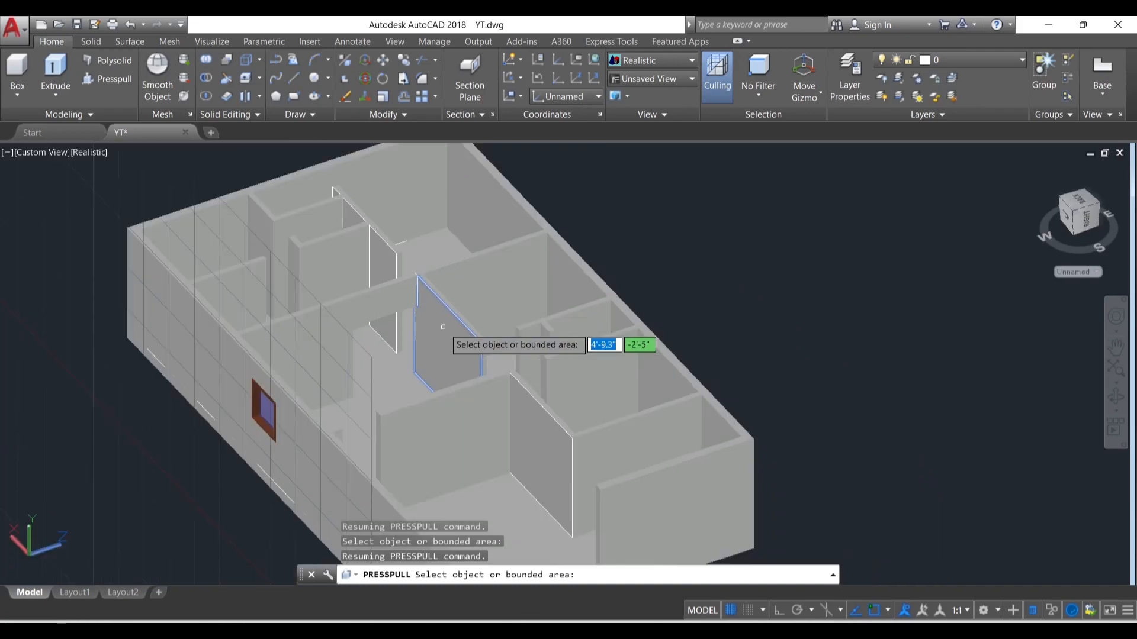
# Step: End the Presspull operation and set the coordinate system to the World UCS
pyautogui.click(598, 95)
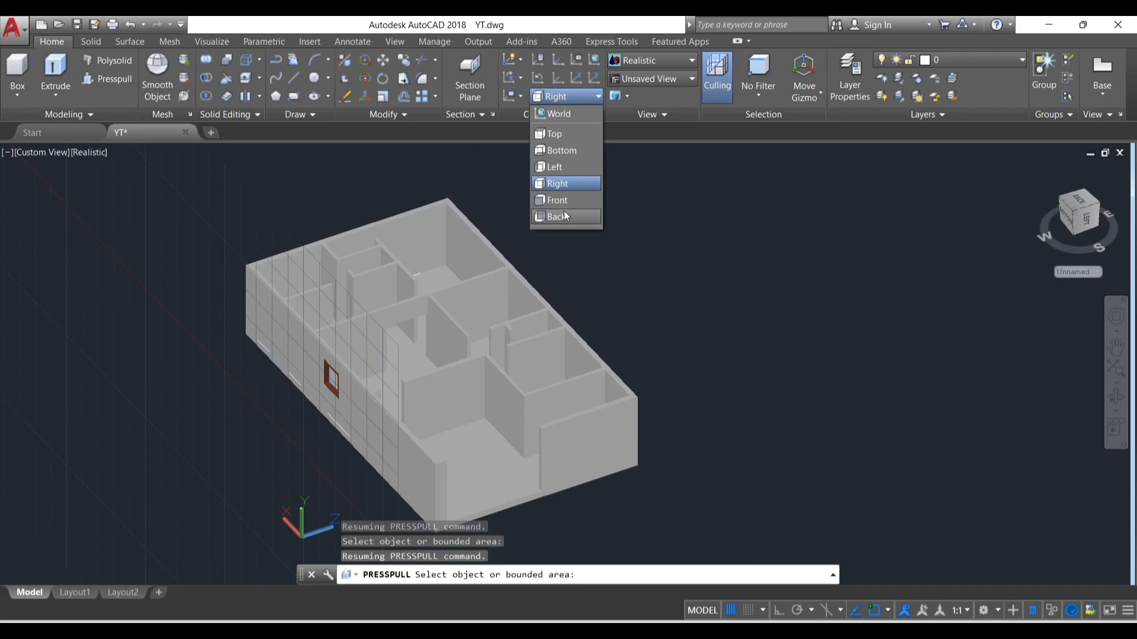
pyautogui.click(560, 131)
pyautogui.scroll(2, 408, 323)
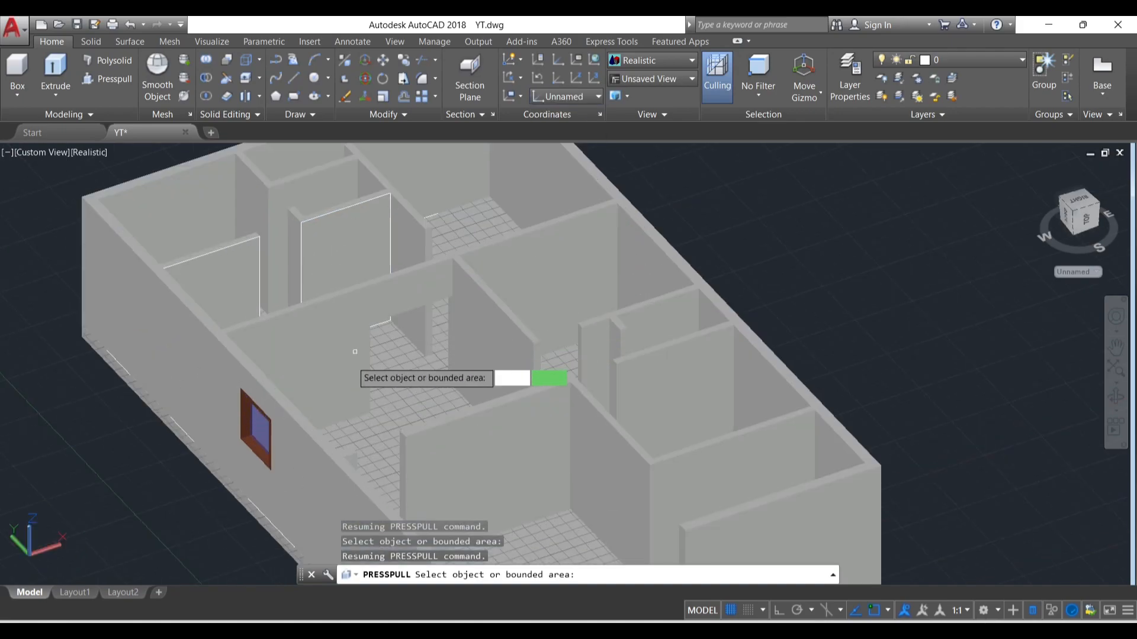
pyautogui.keyDown('shift'); pyautogui.moveTo(355, 352); pyautogui.dragTo(370, 347, button='middle'); pyautogui.keyUp('shift')
pyautogui.press('Return')
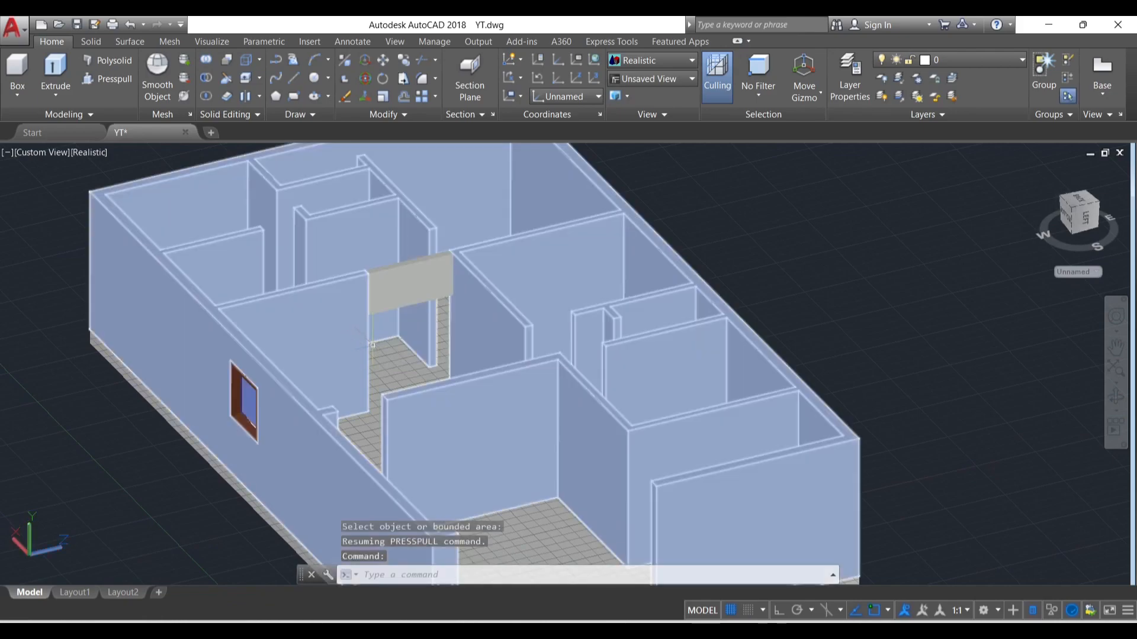
pyautogui.scroll(-1, 373, 338)
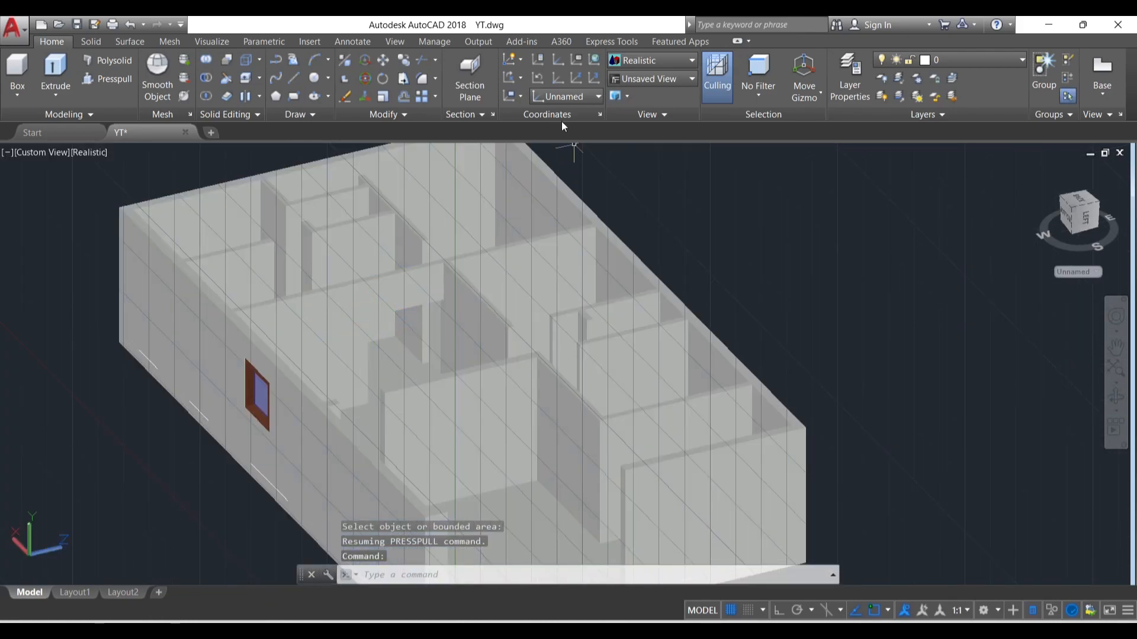
pyautogui.click(568, 97)
pyautogui.click(558, 112)
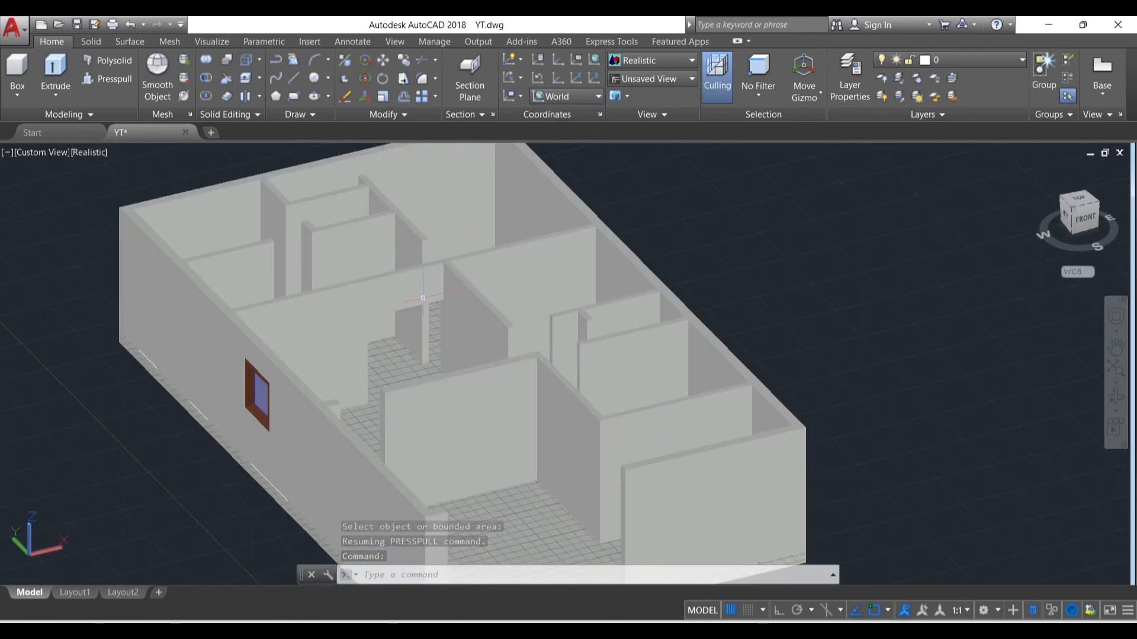
pyautogui.scroll(-2, 425, 298)
pyautogui.scroll(1, 424, 298)
pyautogui.scroll(-2, 438, 521)
pyautogui.scroll(5, 407, 354)
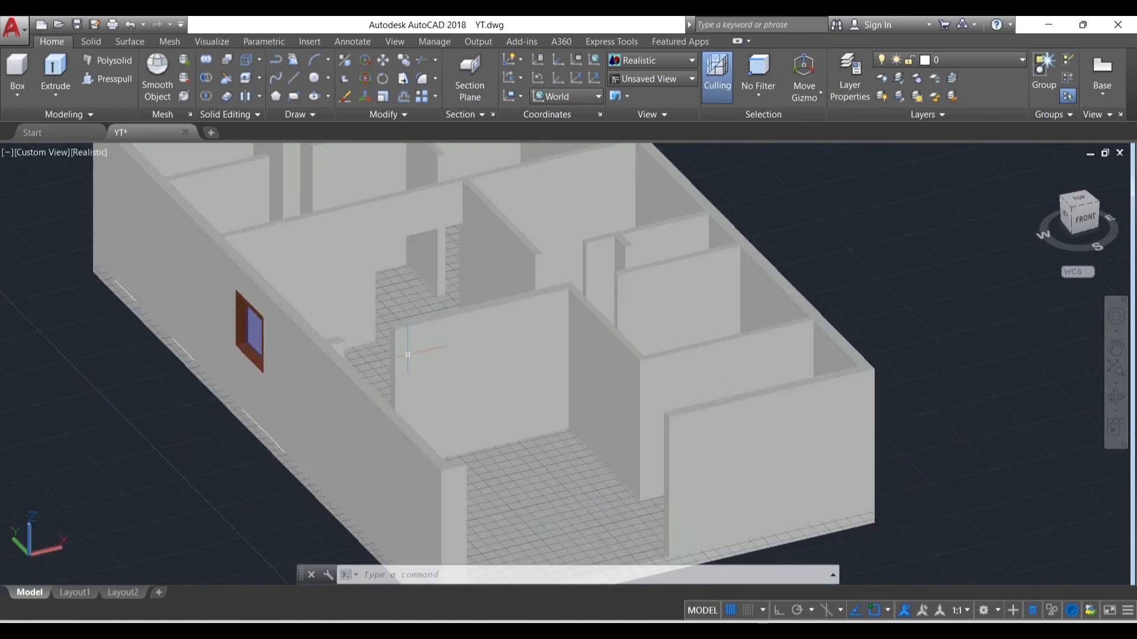
pyautogui.moveTo(407, 354)
pyautogui.keyDown('shift'); pyautogui.mouseDown(button='middle')
pyautogui.moveTo(432, 310)
pyautogui.moveTo(407, 352)
pyautogui.moveTo(418, 343)
pyautogui.mouseUp(button='middle'); pyautogui.keyUp('shift')
pyautogui.click(408, 352)
pyautogui.scroll(-3, 407, 352)
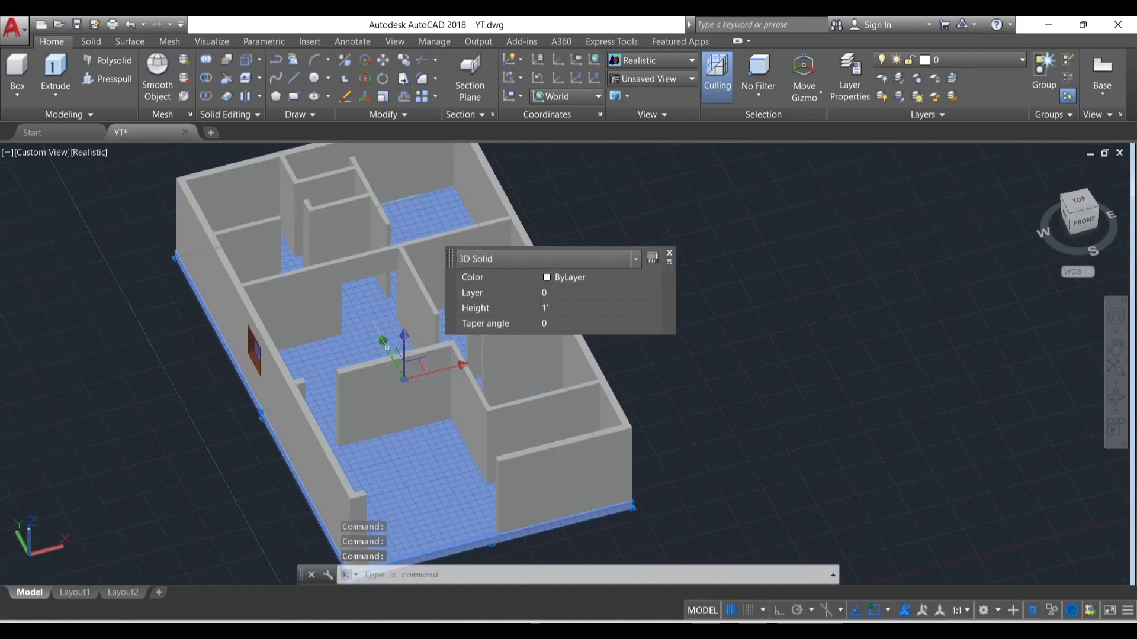
pyautogui.scroll(2, 357, 342)
pyautogui.click(429, 333)
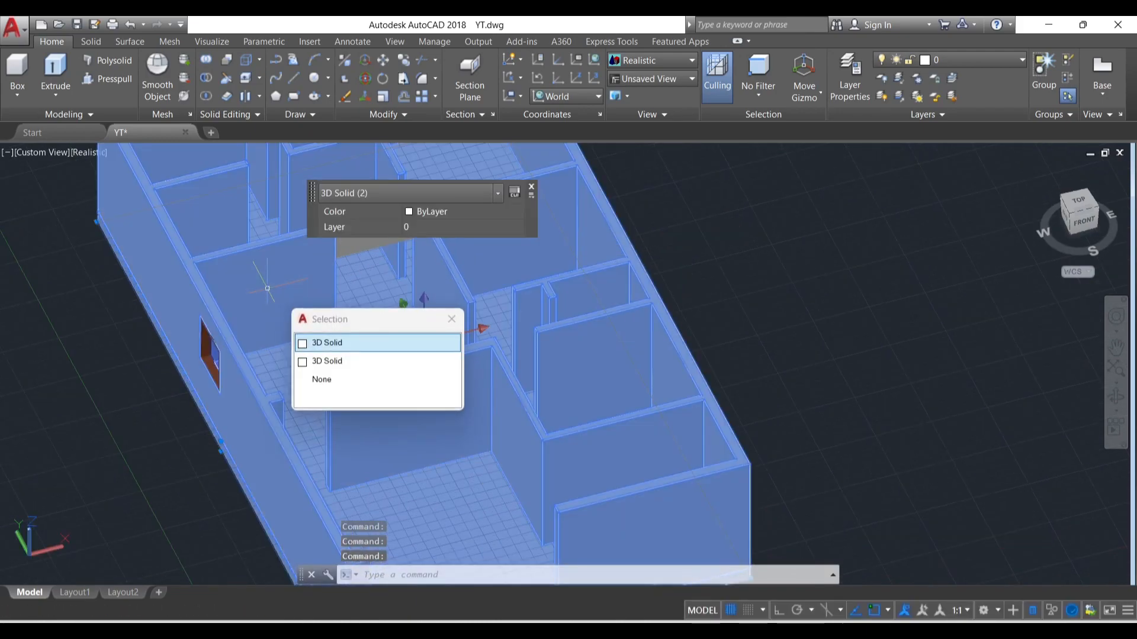
pyautogui.click(448, 322)
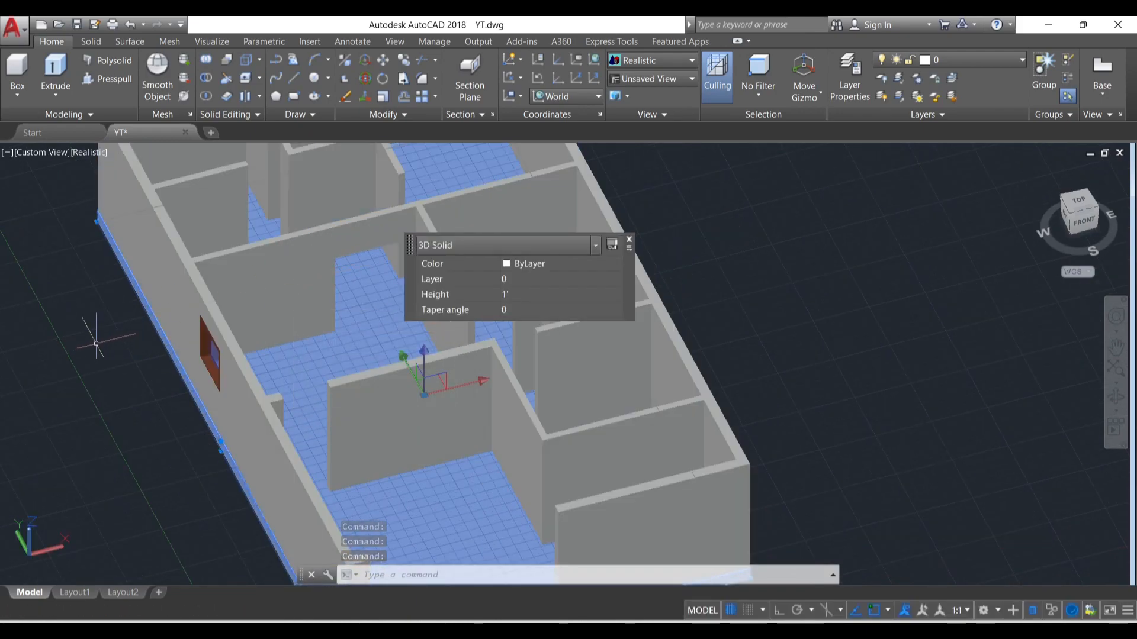
pyautogui.press('Escape')
pyautogui.hotkey('ctrl', 'a')
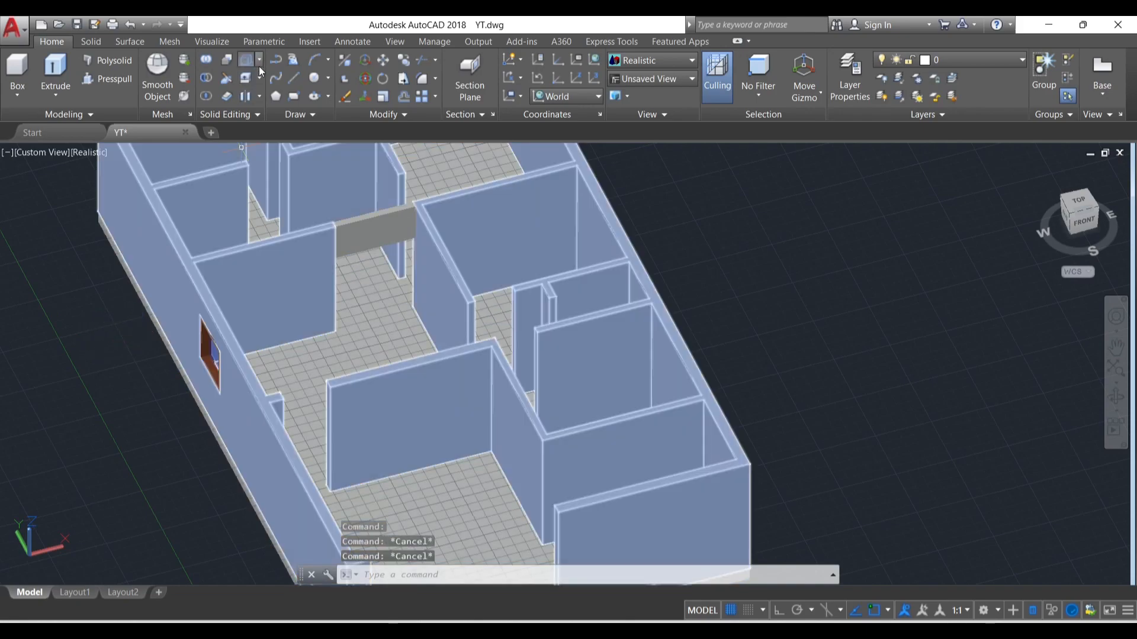
pyautogui.click(259, 79)
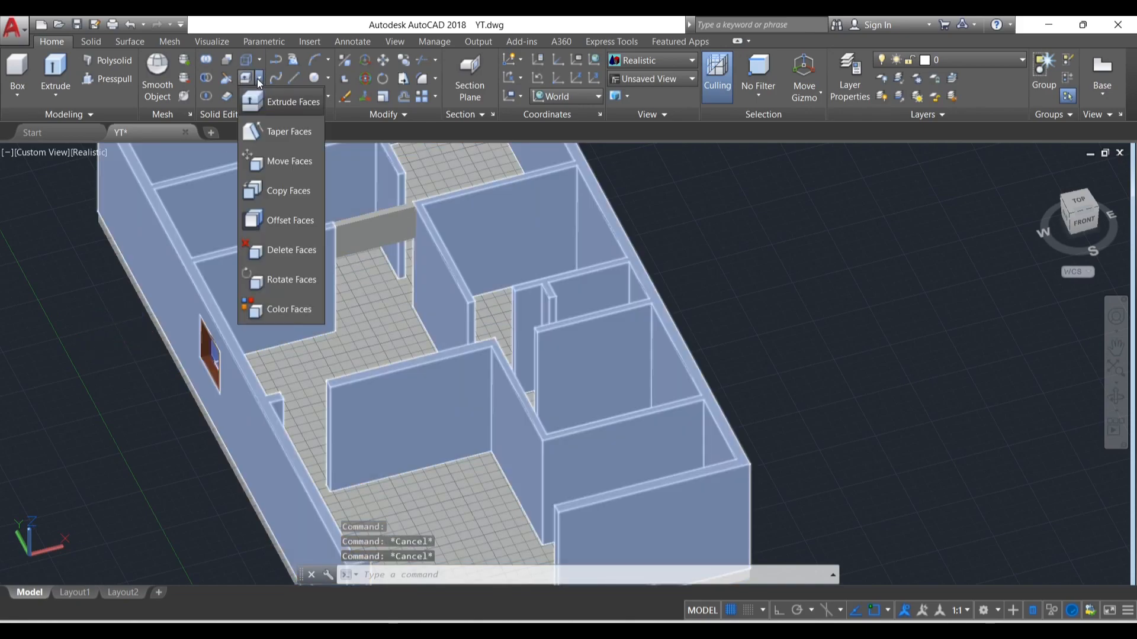
pyautogui.click(279, 312)
pyautogui.click(285, 271)
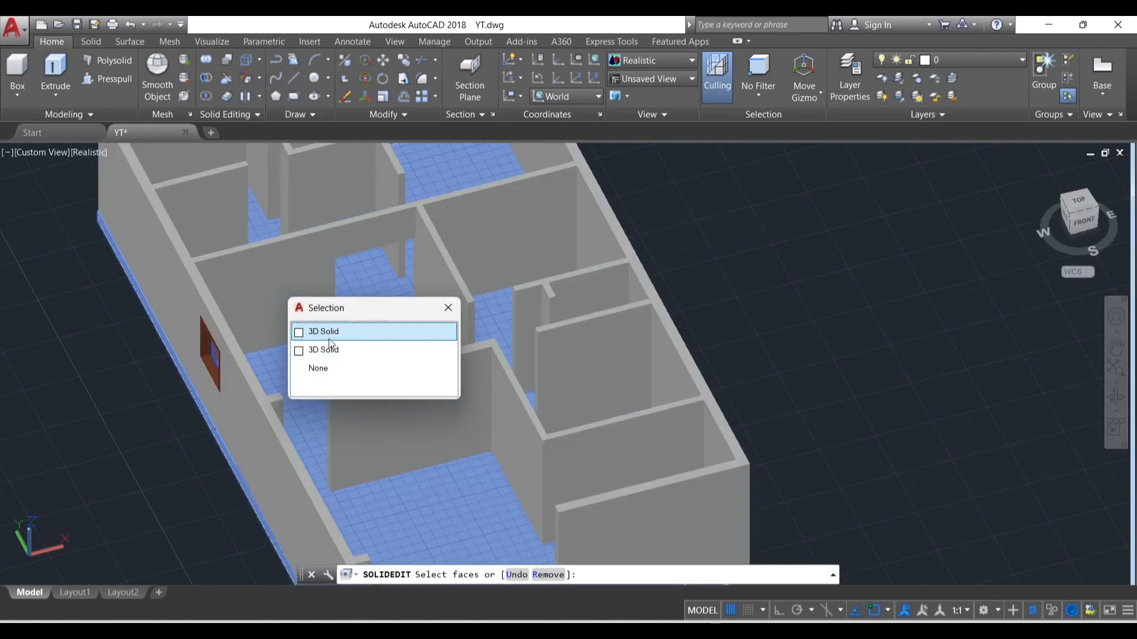
pyautogui.click(329, 333)
pyautogui.click(282, 273)
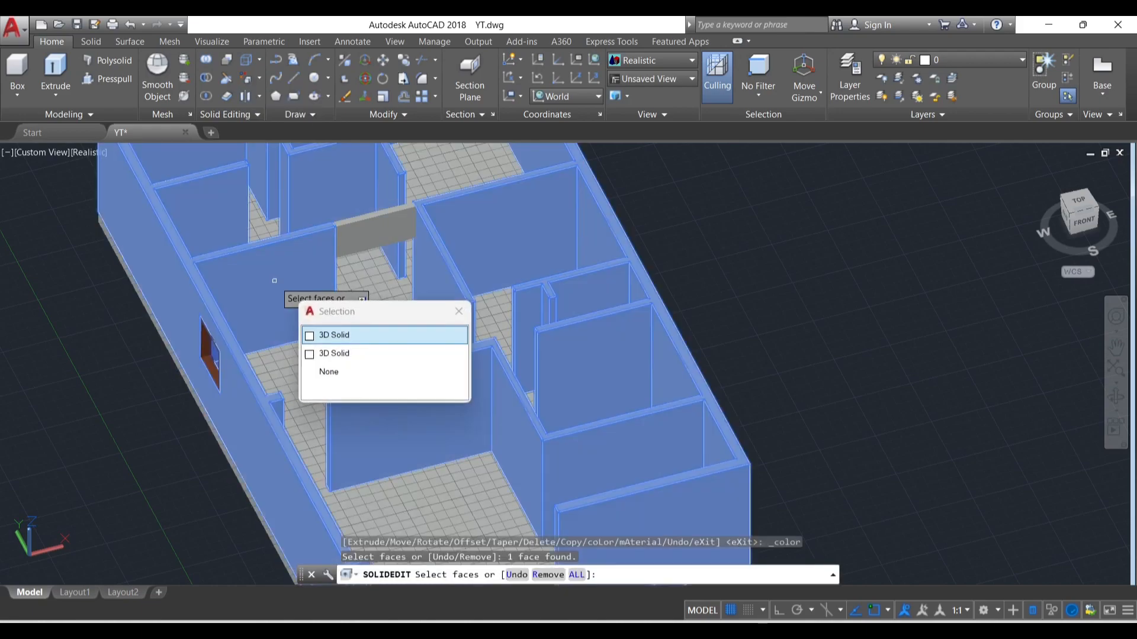
pyautogui.click(314, 337)
pyautogui.click(266, 279)
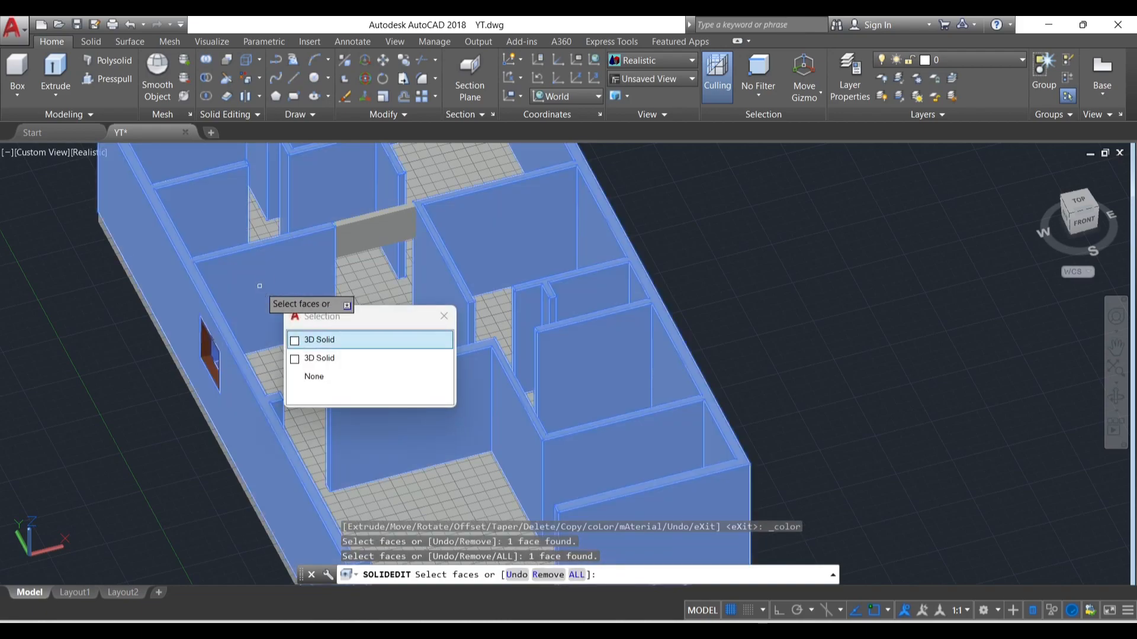
pyautogui.click(324, 342)
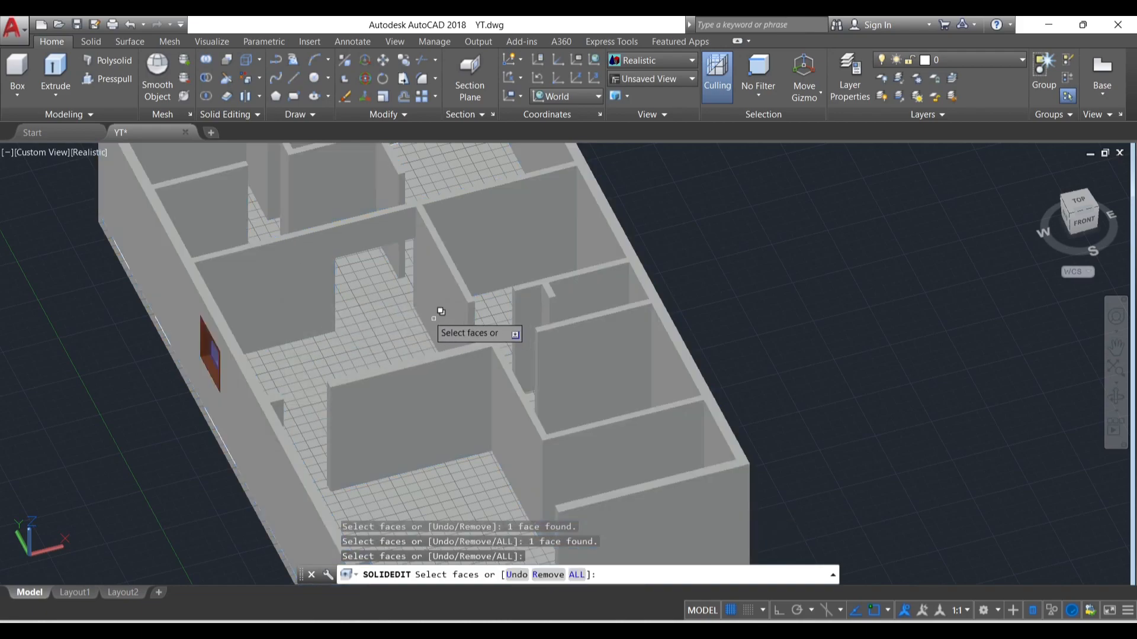
pyautogui.press('Escape')
pyautogui.click(316, 251)
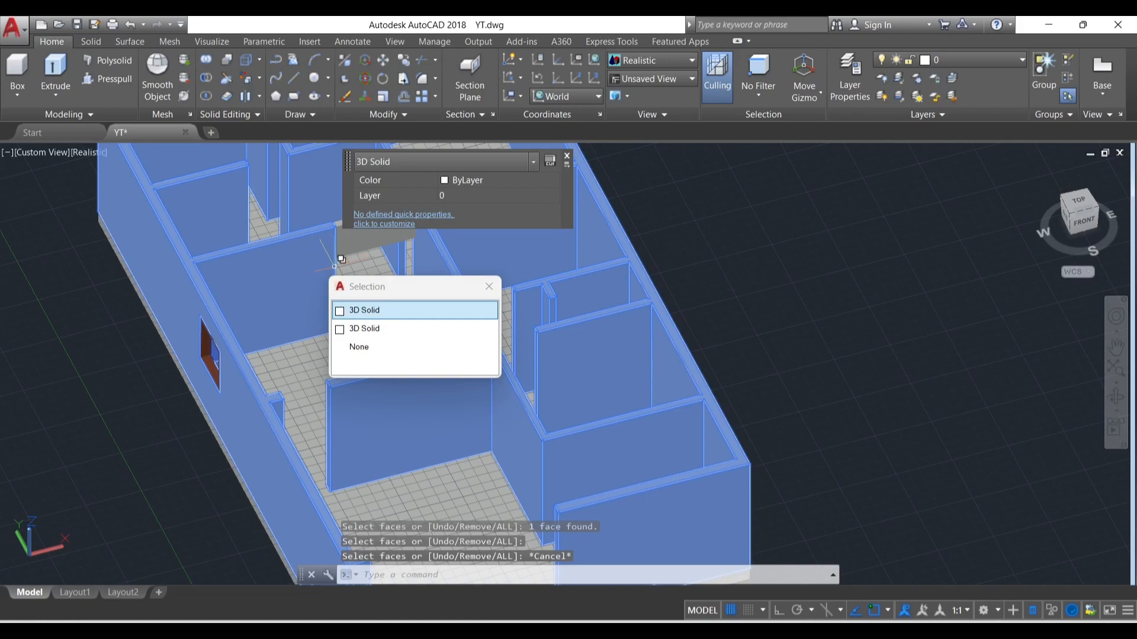
pyautogui.click(433, 290)
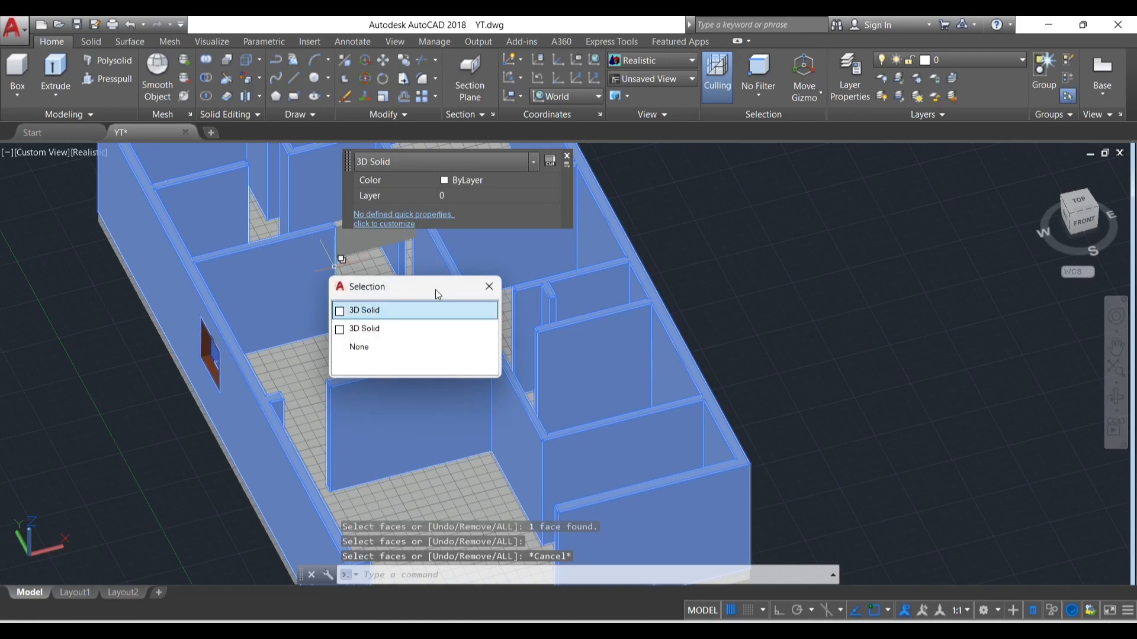
pyautogui.click(489, 288)
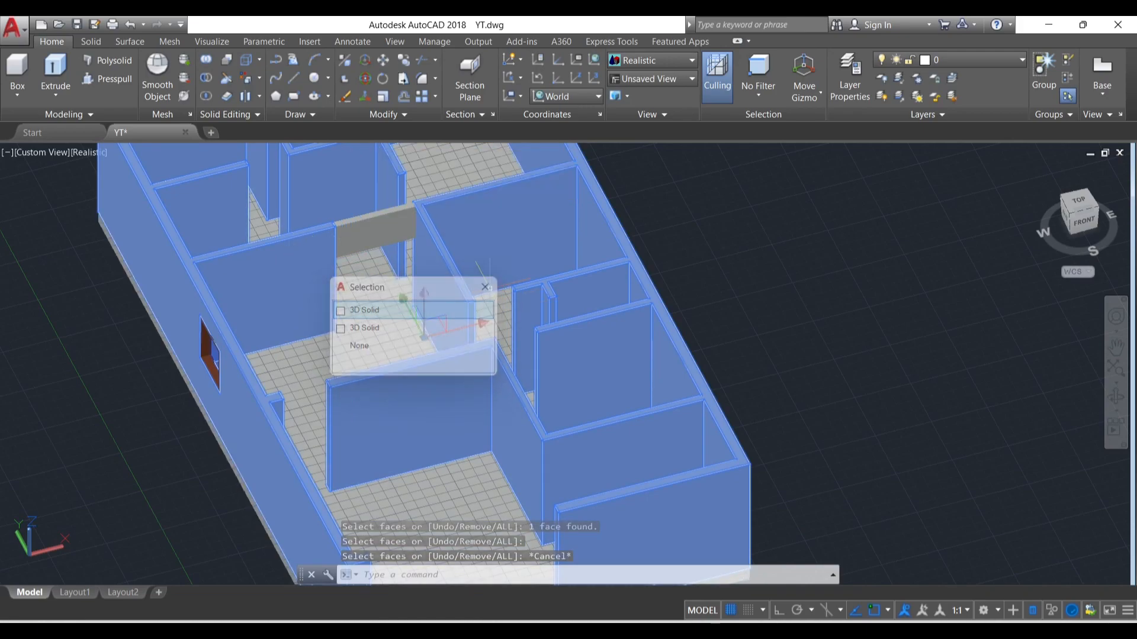
pyautogui.write('e')
pyautogui.press('Escape')
# Step: Explode the house walls' 3D solid into separate face regions and test-select the interior wall face near the framed window
pyautogui.write('explo')
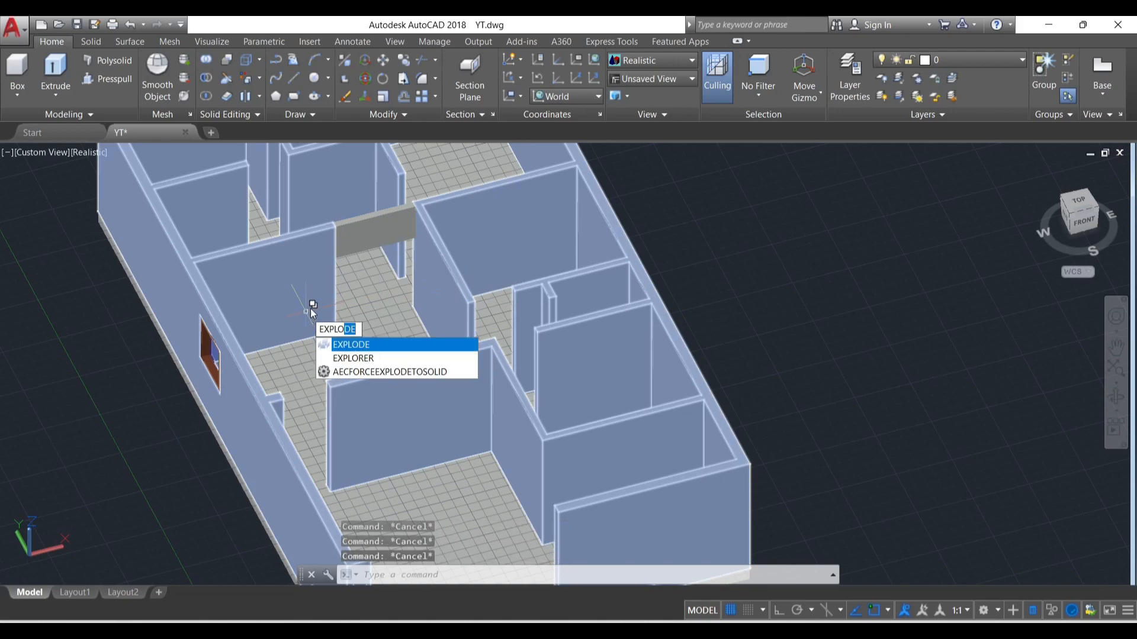
pyautogui.press('Return')
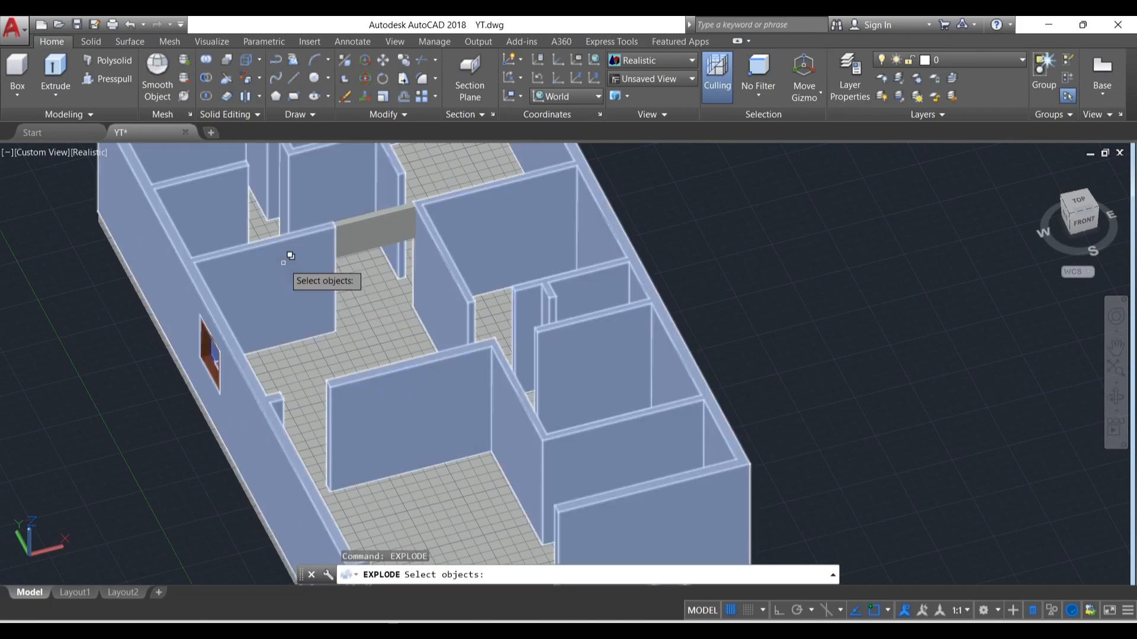
pyautogui.click(301, 270)
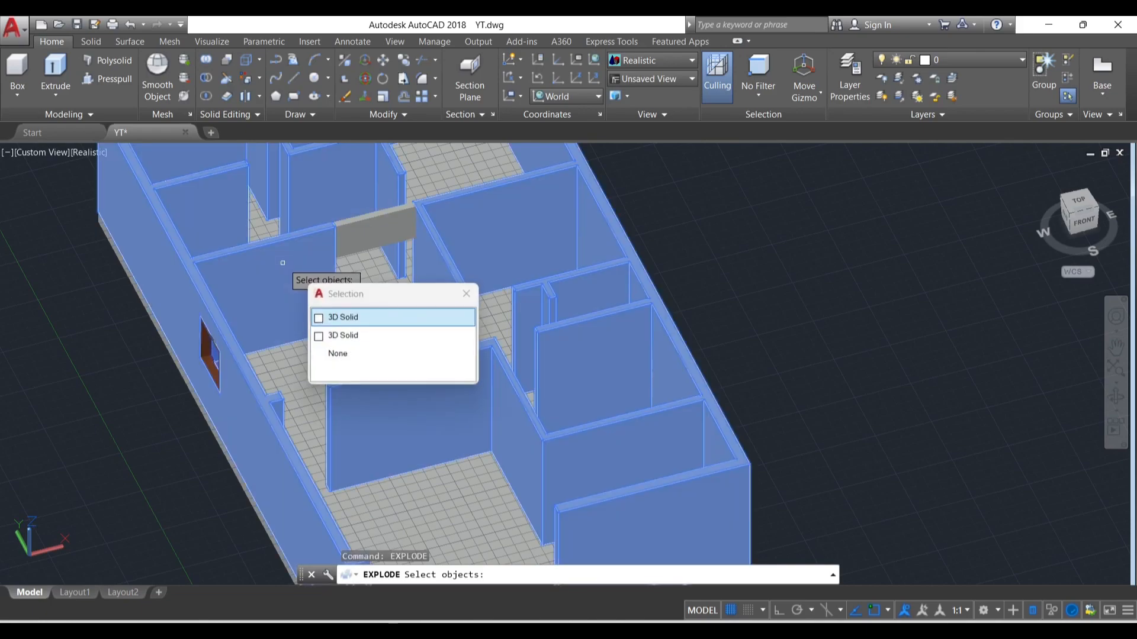
pyautogui.click(344, 318)
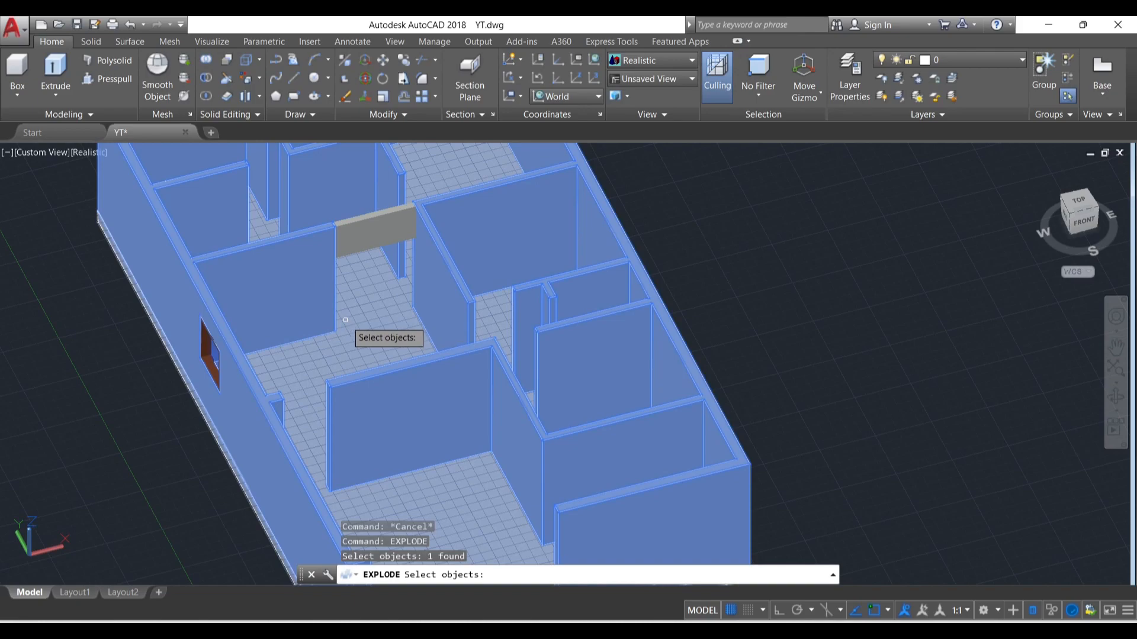
pyautogui.press('Return')
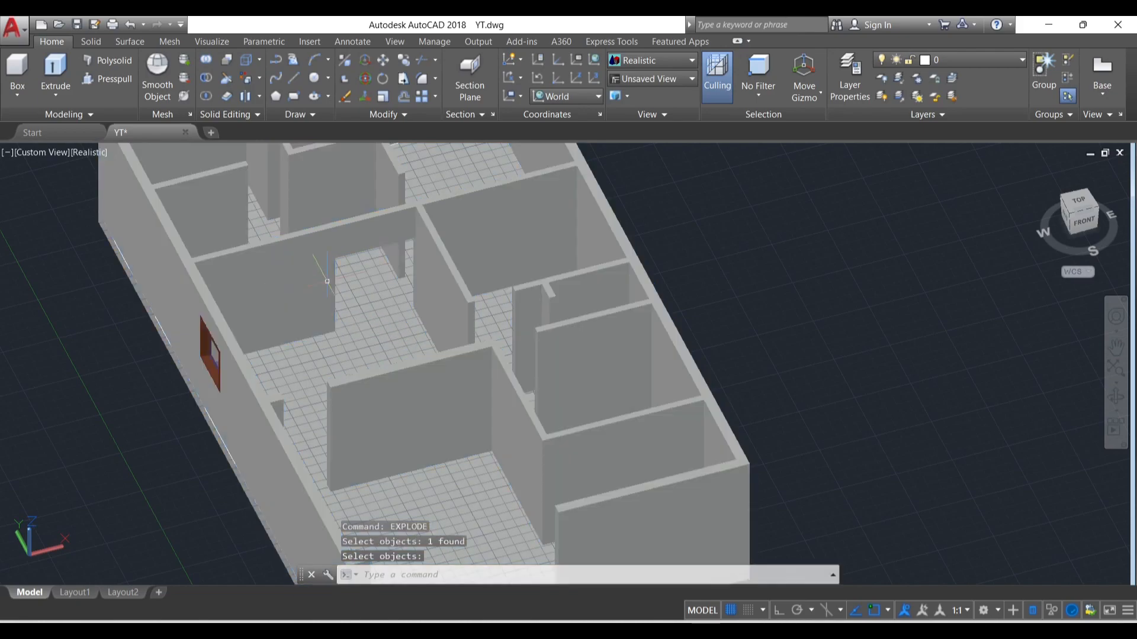
pyautogui.click(284, 265)
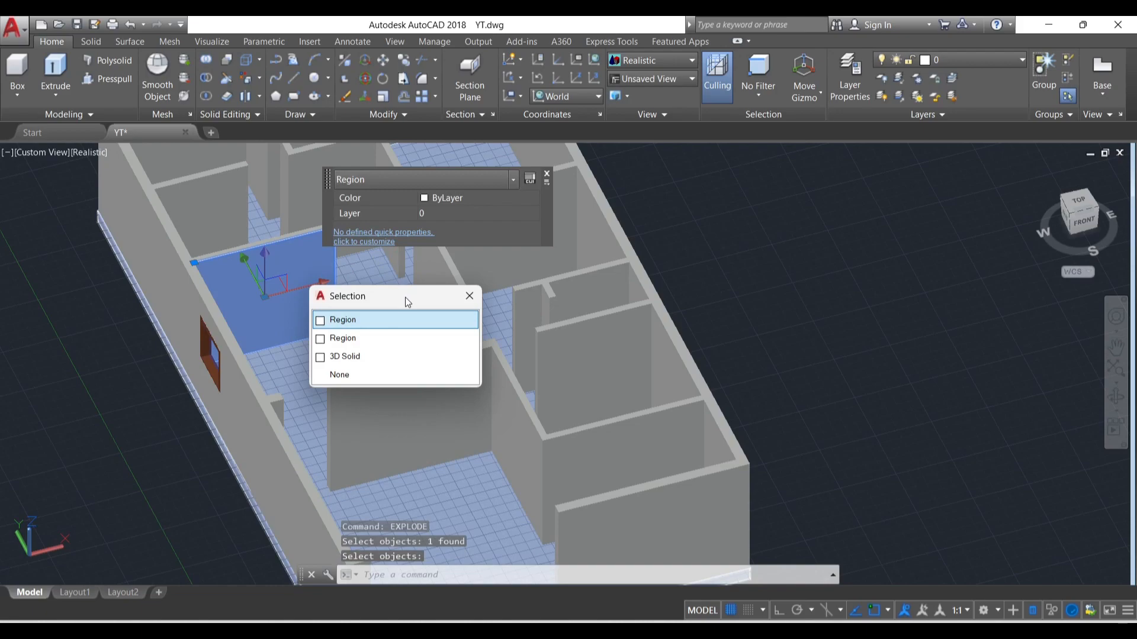
pyautogui.press('Escape')
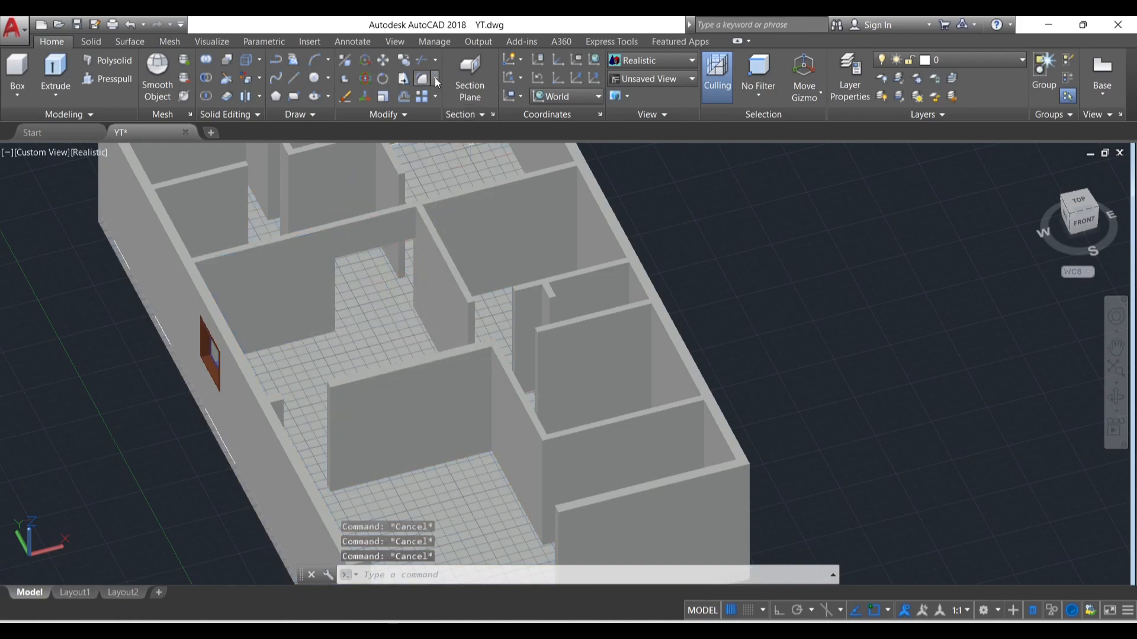
pyautogui.click(307, 259)
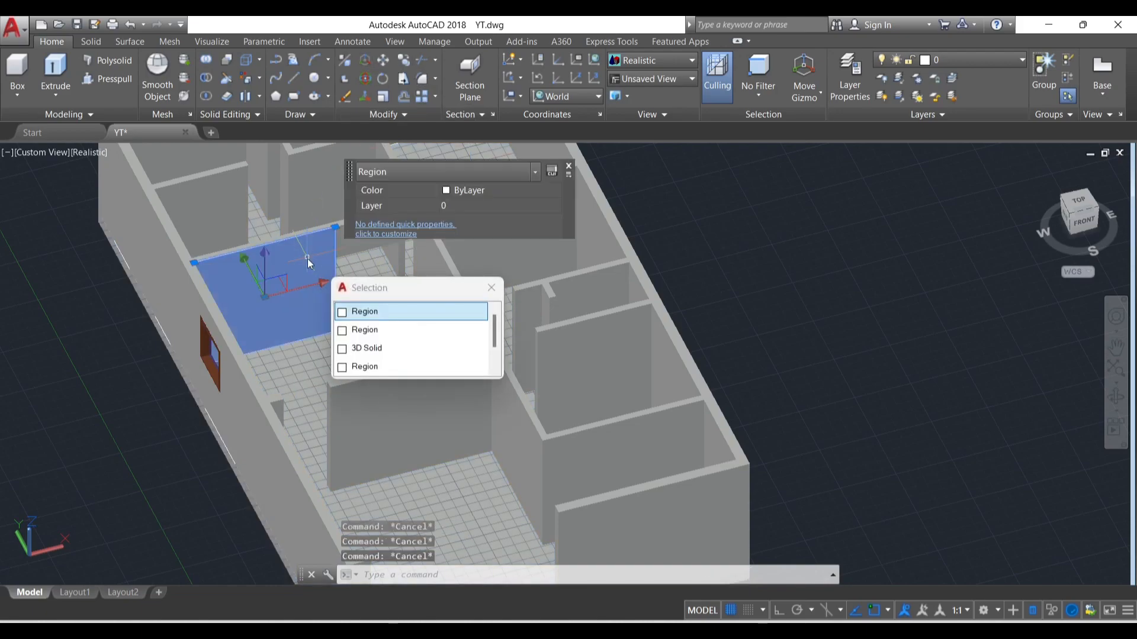
pyautogui.click(349, 308)
pyautogui.press('Escape')
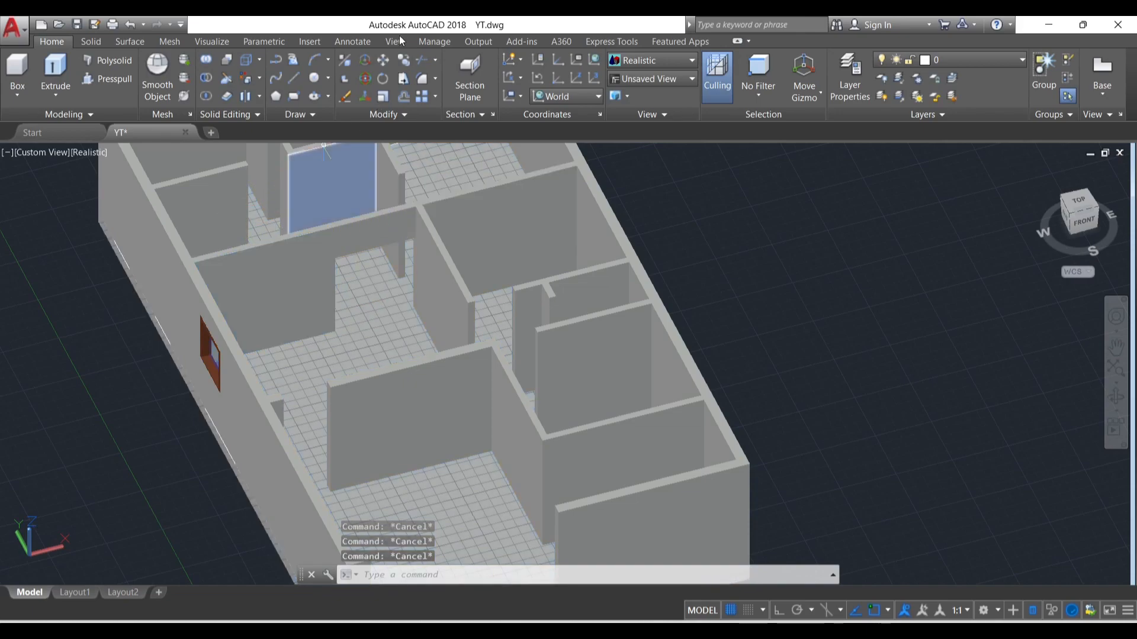
# Step: List the Wall Covering category in the Materials Browser and add the Tan material to the document materials
pyautogui.click(211, 41)
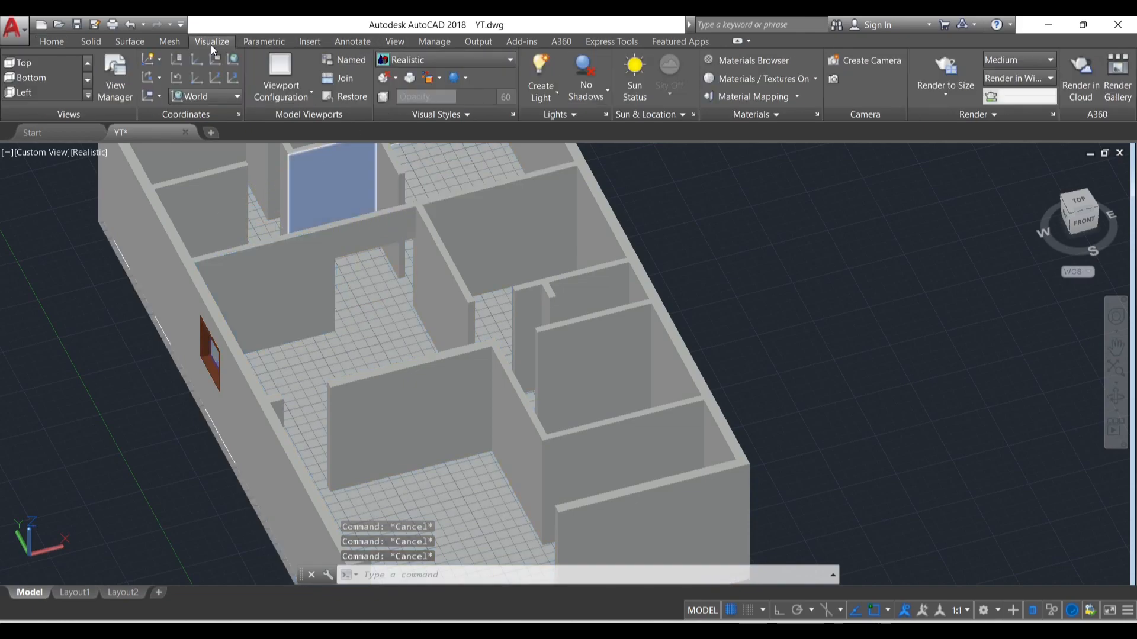
pyautogui.click(744, 60)
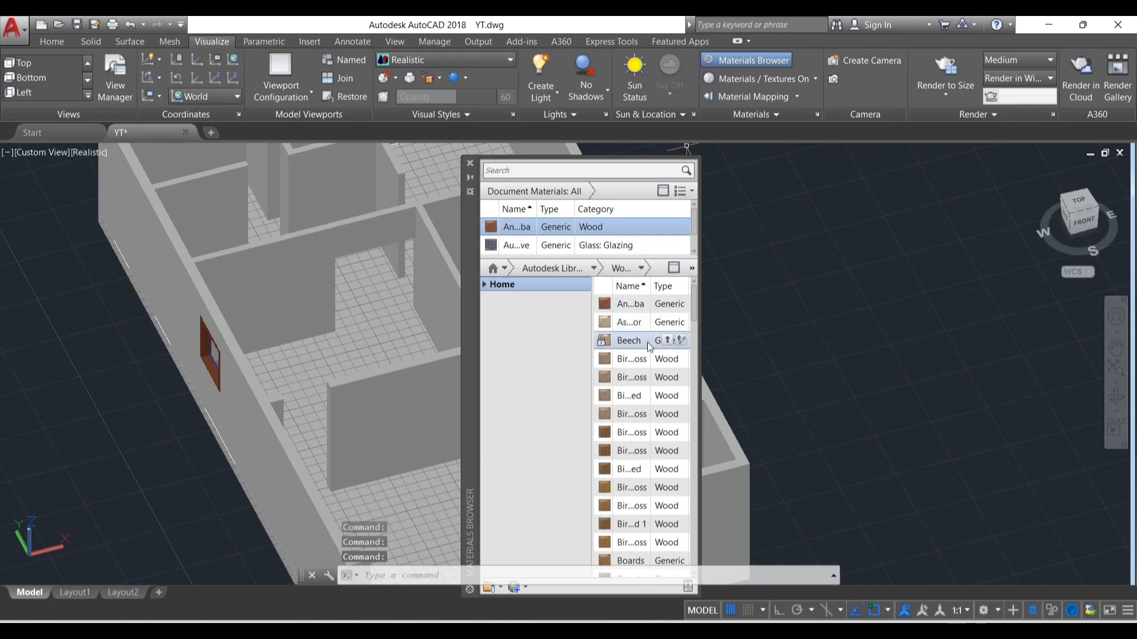
pyautogui.scroll(-4, 652, 364)
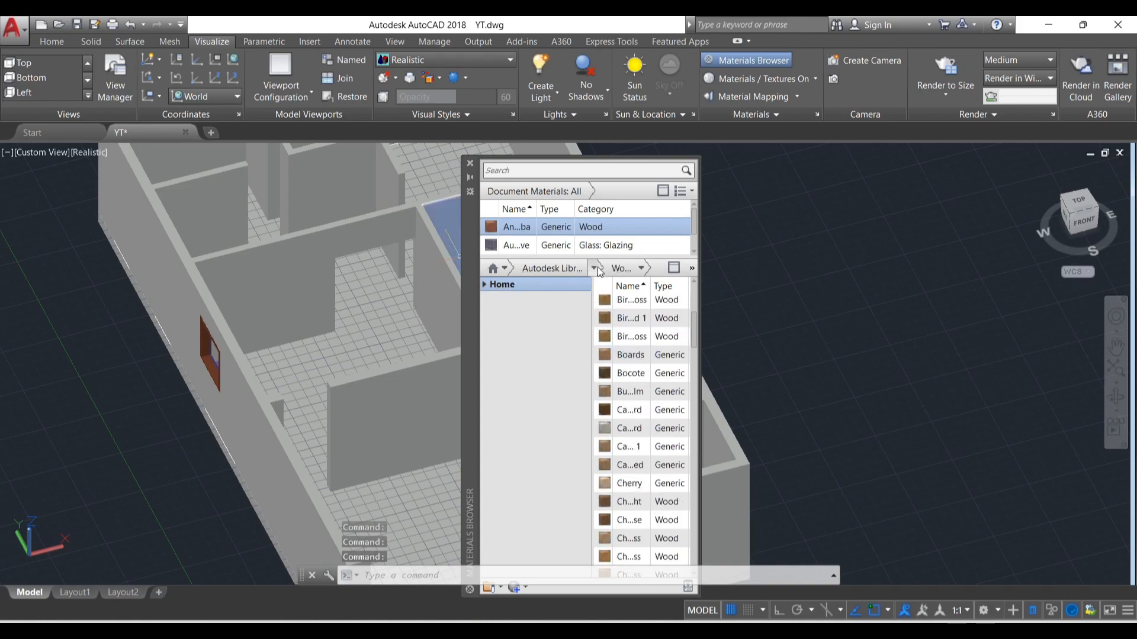
pyautogui.click(598, 270)
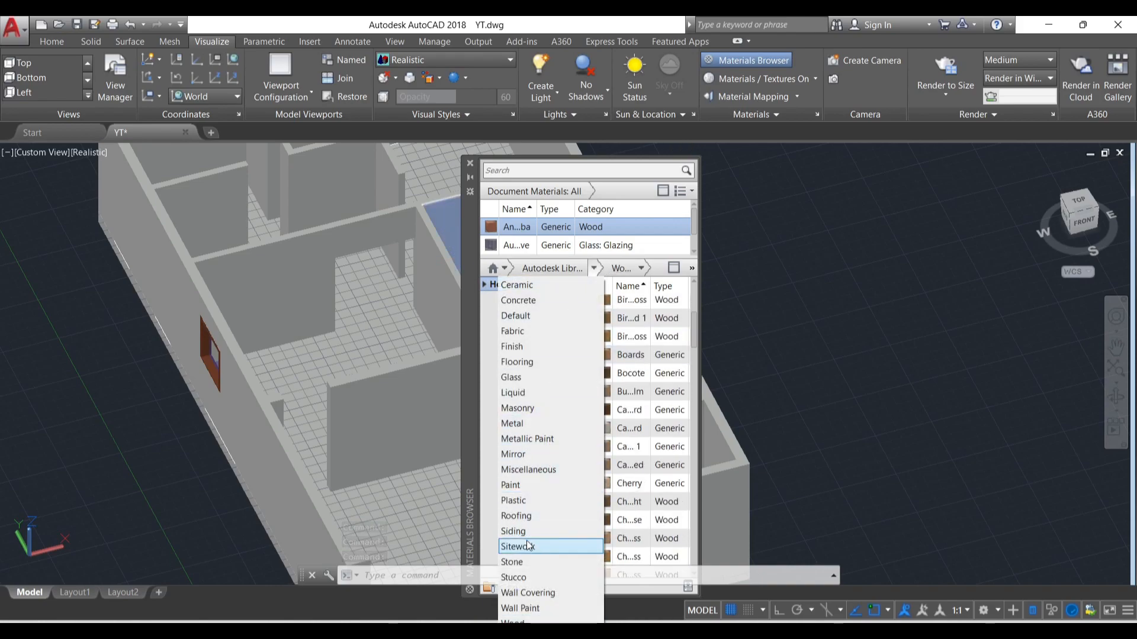
pyautogui.click(528, 593)
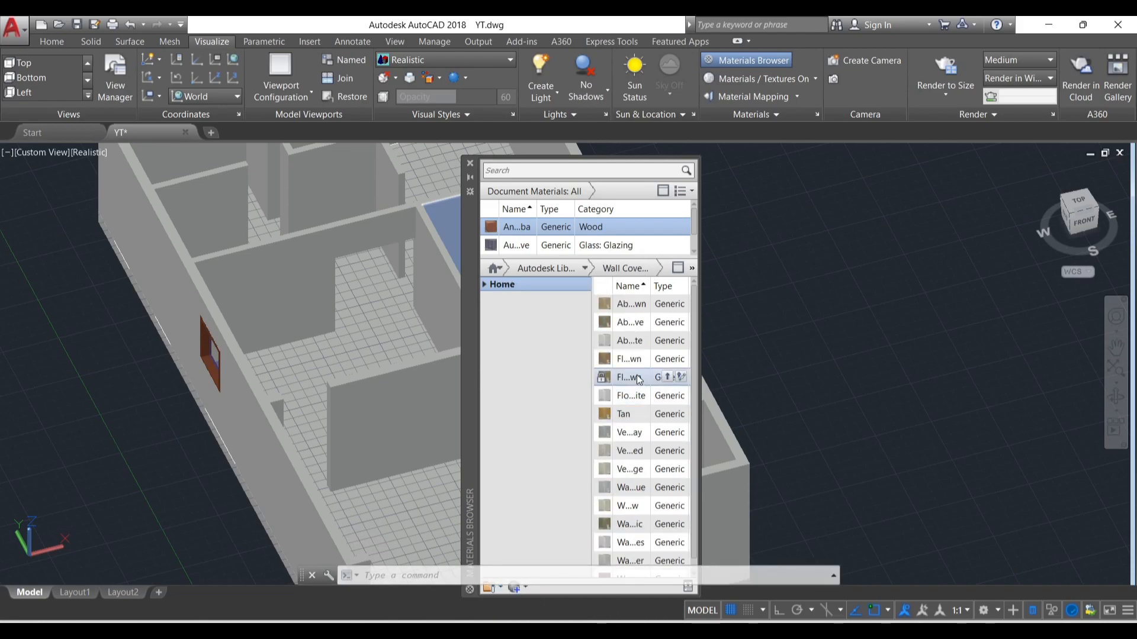
pyautogui.click(584, 271)
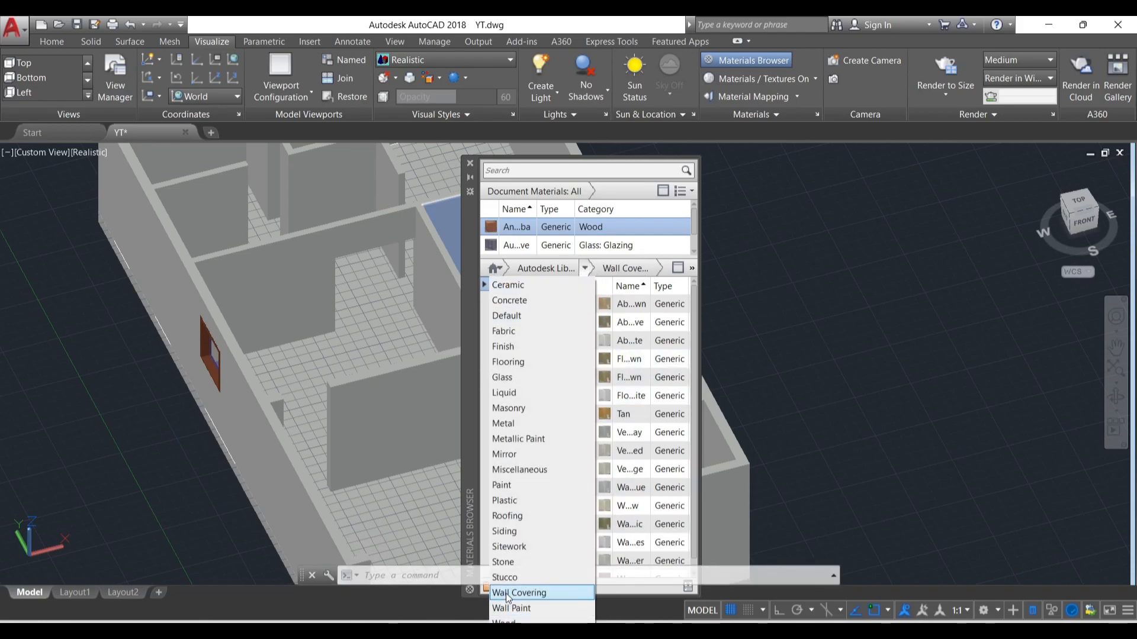
pyautogui.click(527, 591)
pyautogui.scroll(-1, 641, 434)
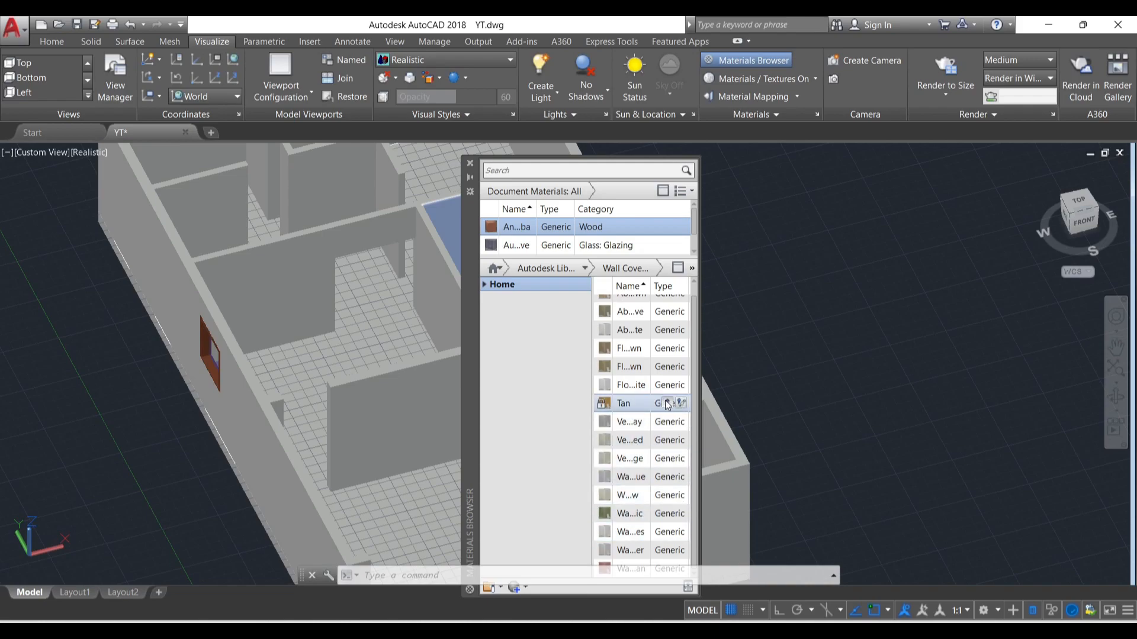
pyautogui.click(667, 405)
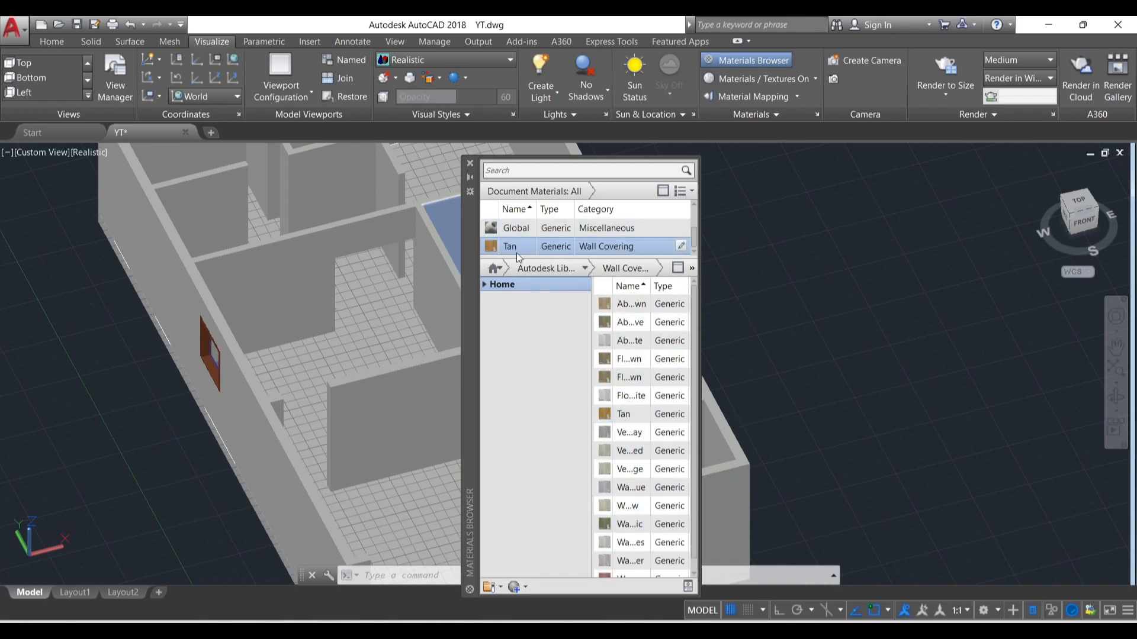
# Step: Assign the Tan wall covering to the interior wall face near the framed window and close the Materials Browser
pyautogui.click(255, 252)
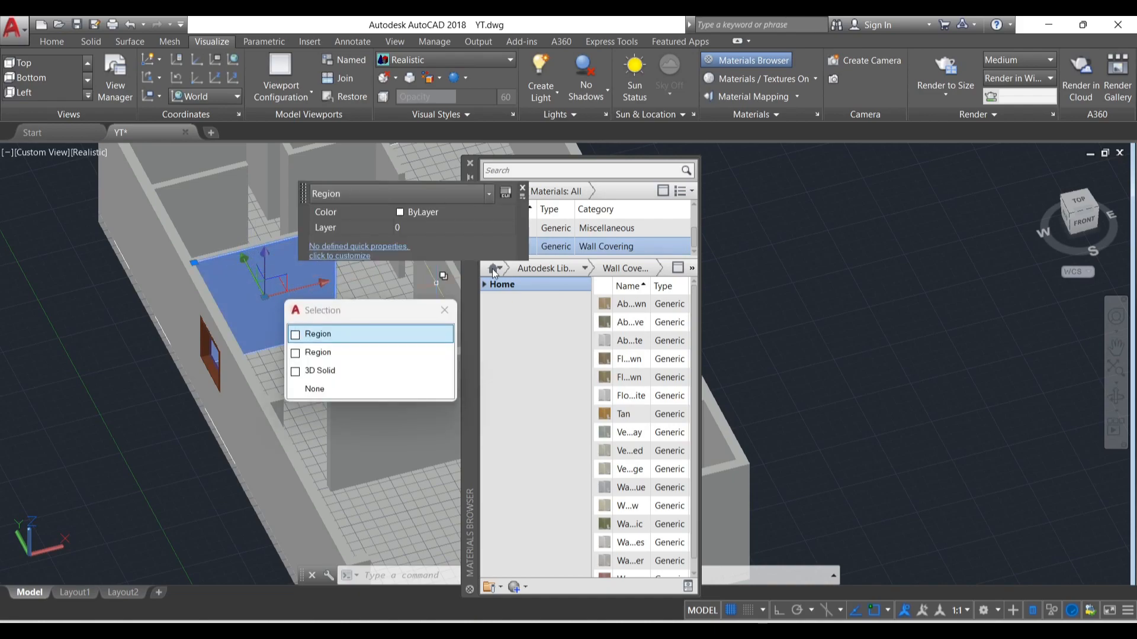
pyautogui.click(552, 249)
pyautogui.press('Escape')
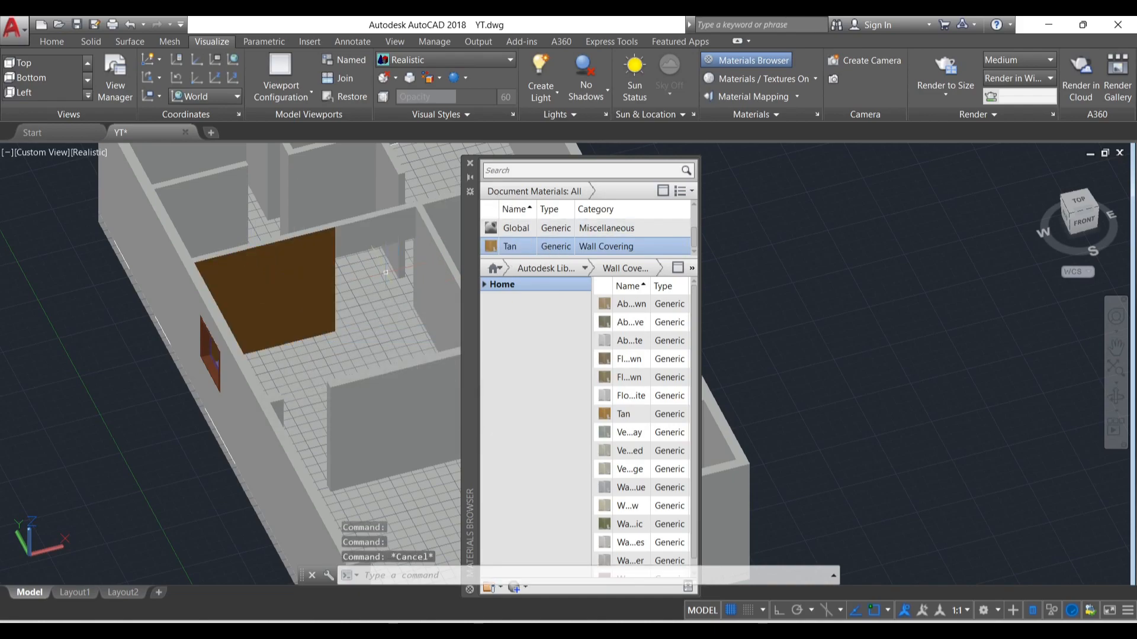
pyautogui.press('Escape')
pyautogui.scroll(5, 252, 270)
pyautogui.press('Escape')
pyautogui.scroll(-4, 166, 345)
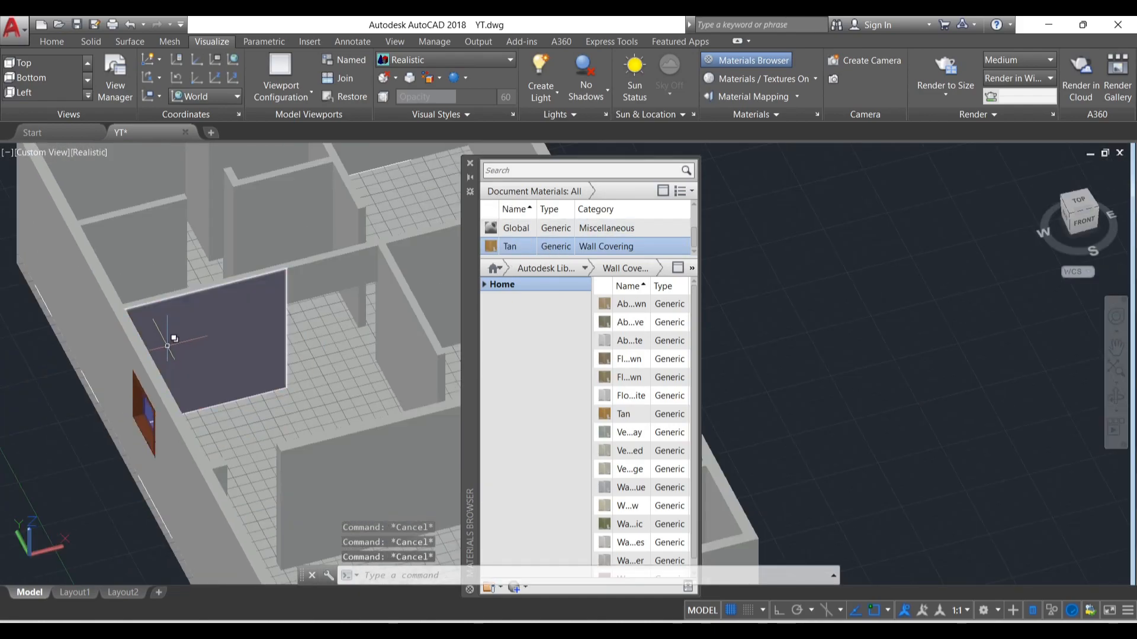
pyautogui.scroll(3, 167, 345)
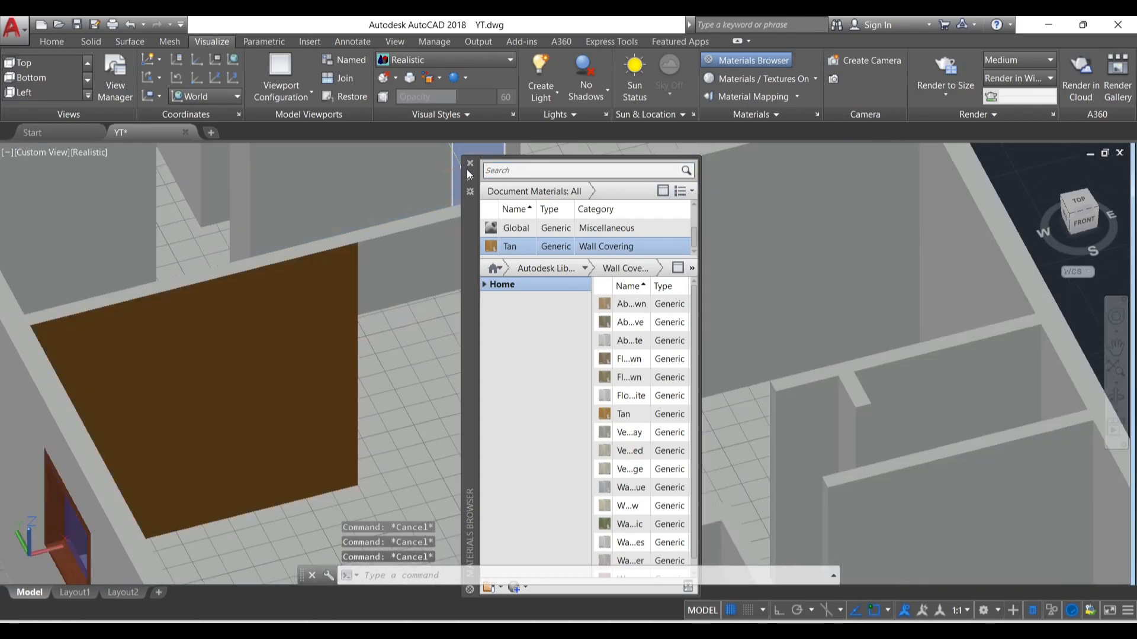
pyautogui.click(470, 164)
# Step: Select the outer wall face with the window and add the first "Fl...wn" wall covering to the document materials
pyautogui.scroll(-4, 368, 264)
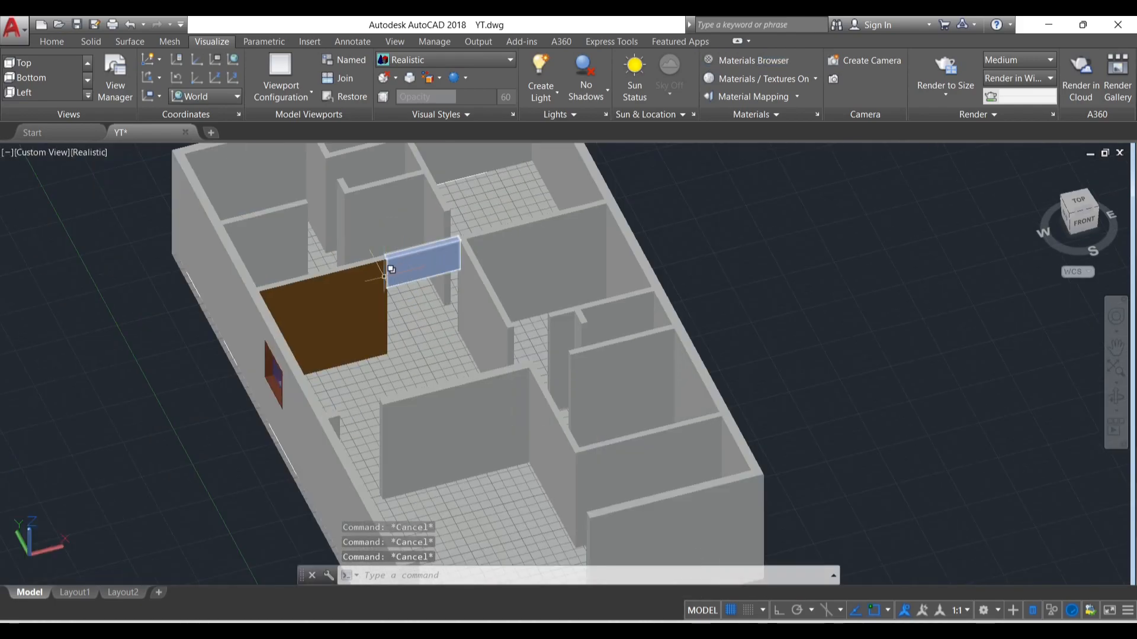
pyautogui.click(217, 289)
pyautogui.click(294, 342)
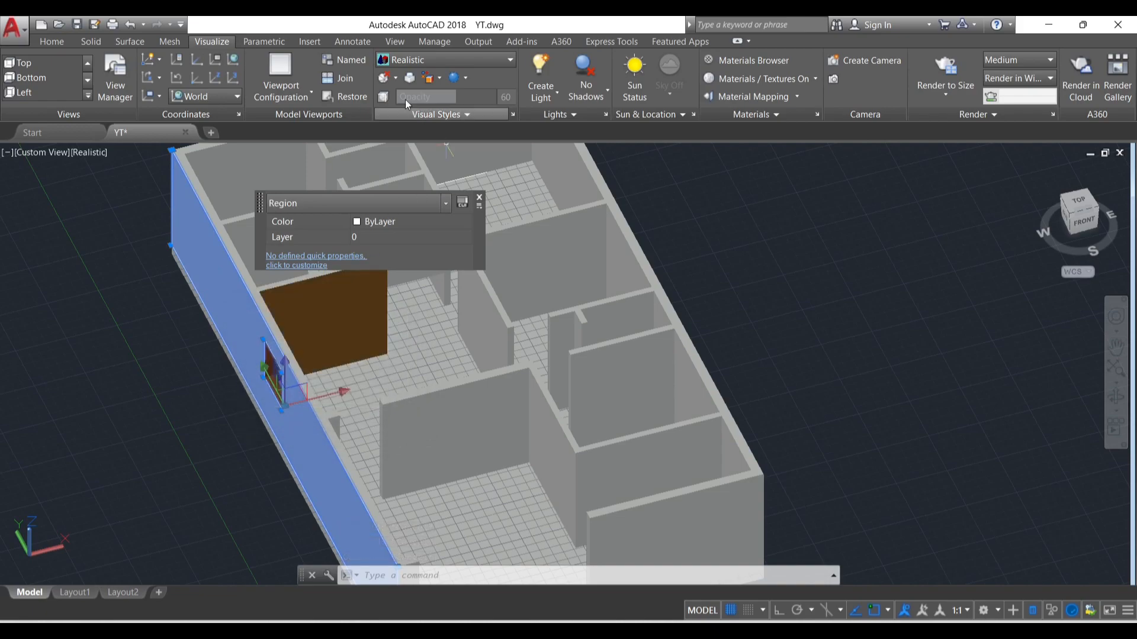
pyautogui.click(769, 61)
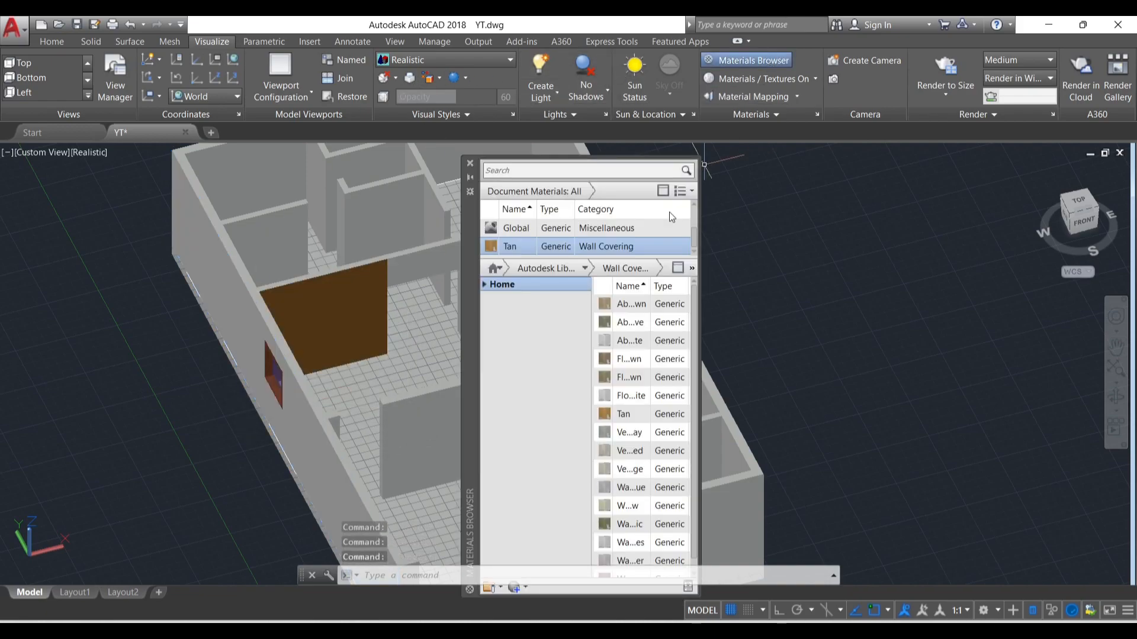
pyautogui.scroll(-1, 655, 331)
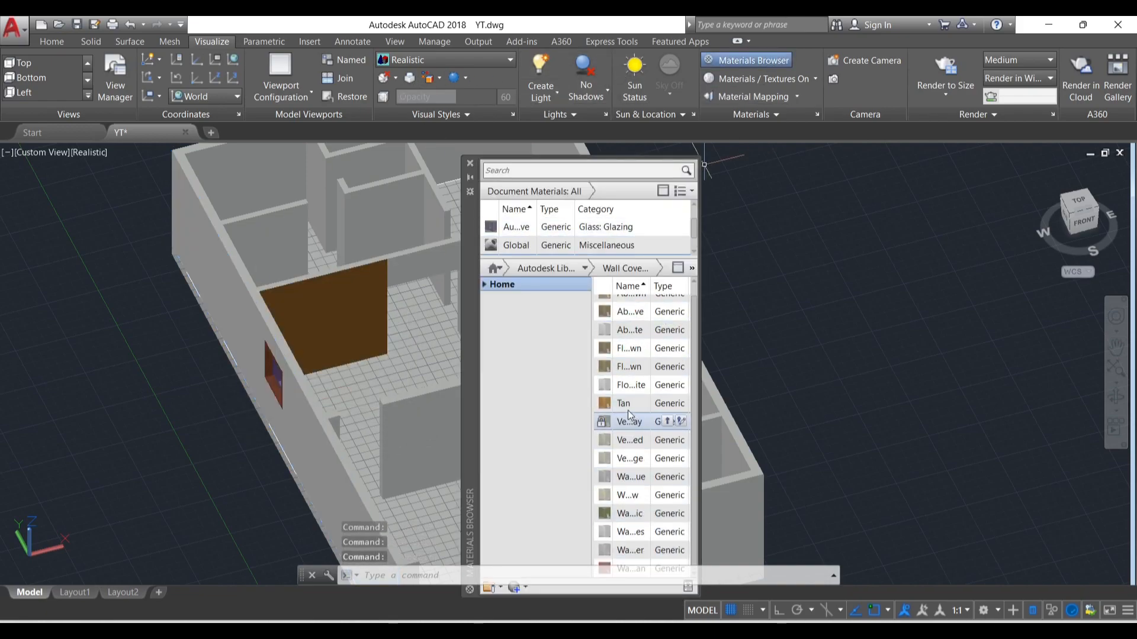
pyautogui.click(666, 349)
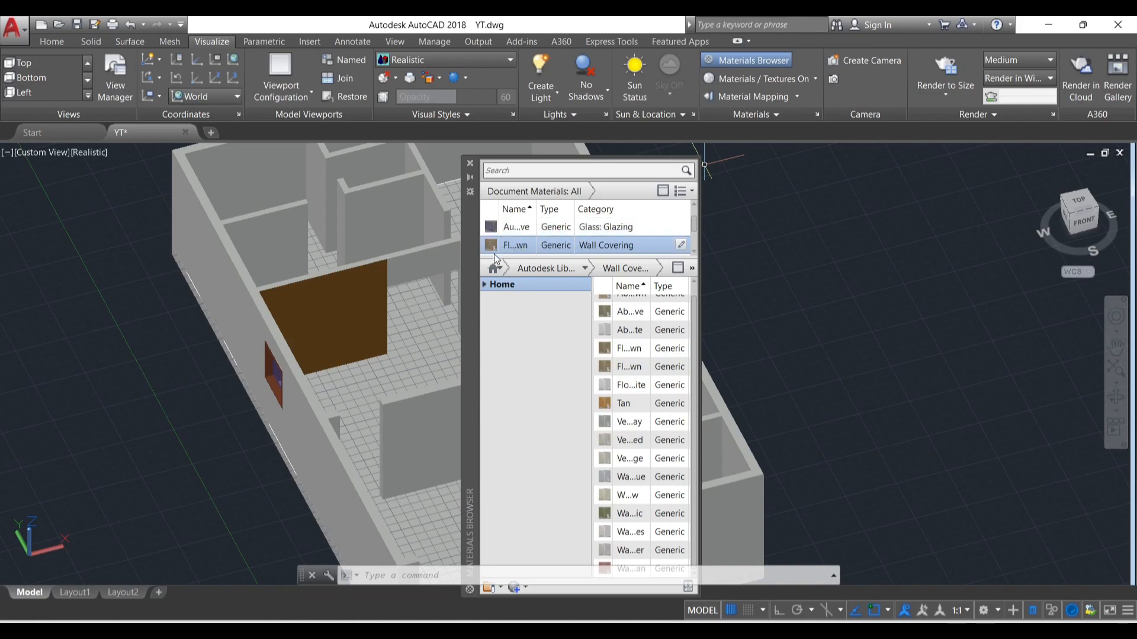
# Step: Assign the added "Fl...wn" wall covering to the outer wall face with the window, clear the selection and close the Materials Browser
pyautogui.click(203, 270)
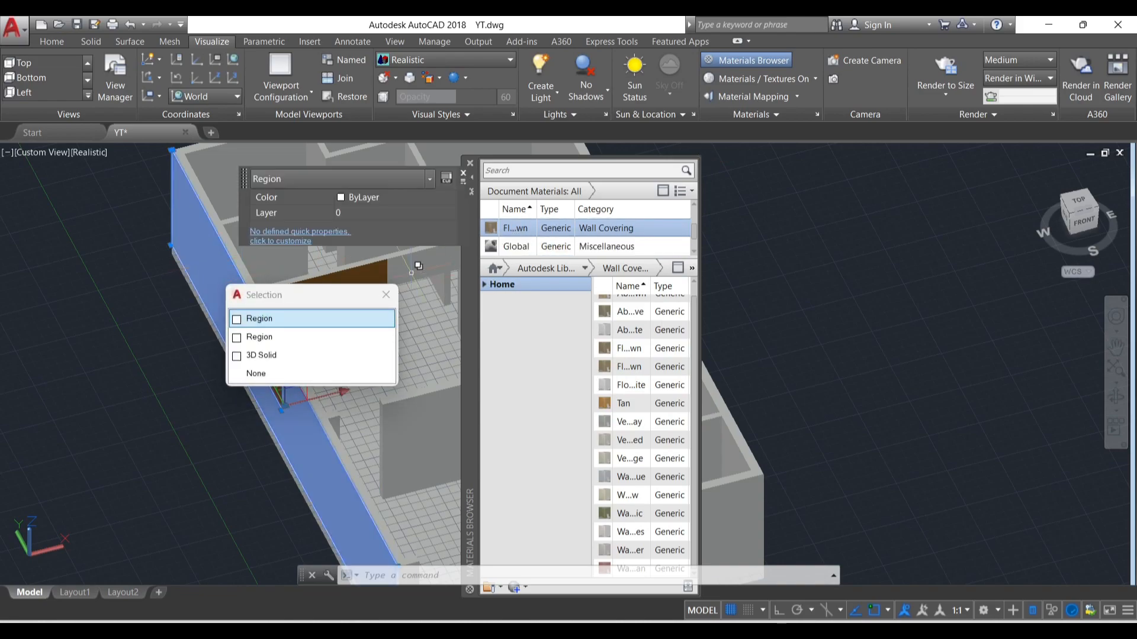
pyautogui.click(259, 336)
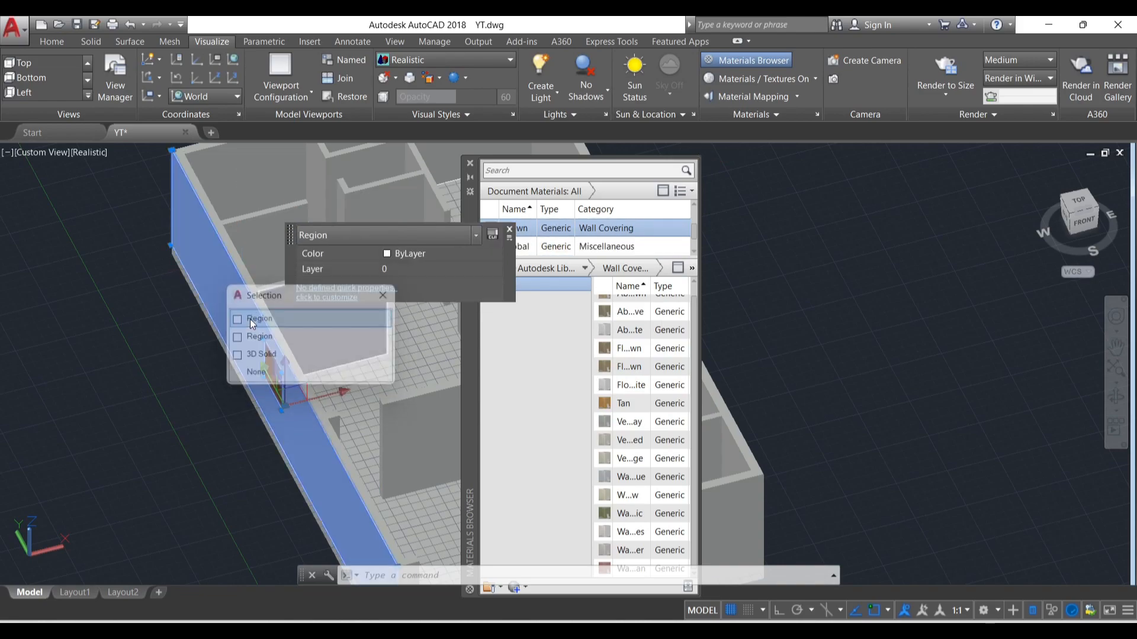
pyautogui.click(509, 231)
pyautogui.click(525, 234)
pyautogui.press('Escape')
pyautogui.scroll(-5, 279, 301)
pyautogui.scroll(7, 280, 300)
pyautogui.scroll(2, 279, 300)
pyautogui.keyDown('shift'); pyautogui.rightClick(318, 272); pyautogui.keyUp('shift')
pyautogui.press('Escape')
pyautogui.keyDown('shift'); pyautogui.moveTo(235, 310); pyautogui.dragTo(398, 314, button='middle'); pyautogui.keyUp('shift')
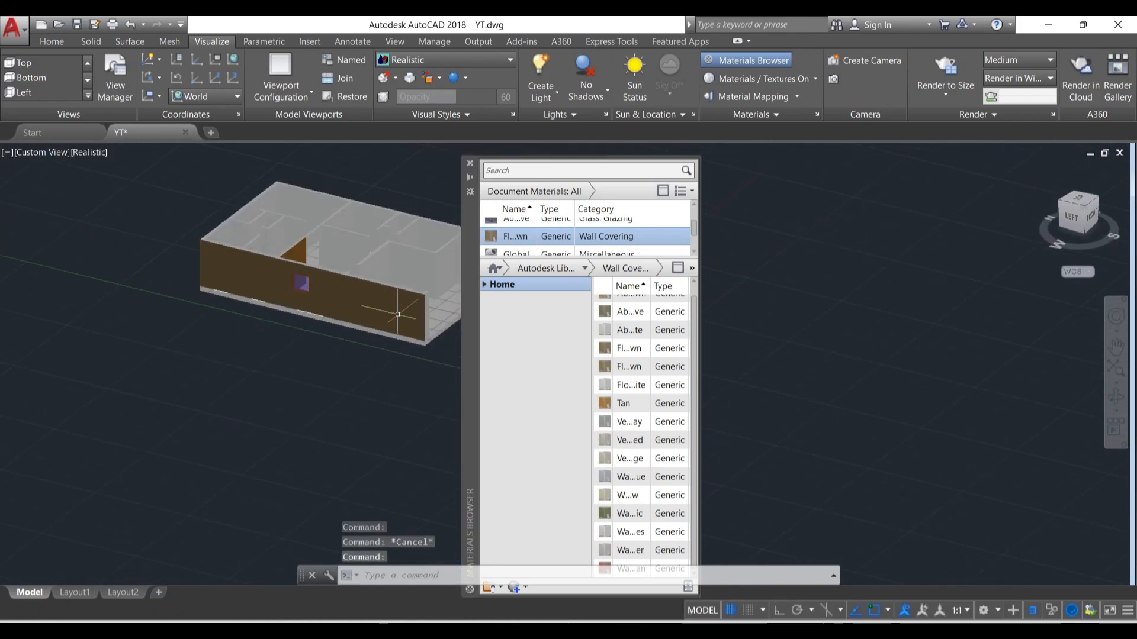
pyautogui.click(471, 163)
# Step: Examine the wall coverings on the outer window wall and the interior wall face, close up and across the whole house
pyautogui.scroll(2, 546, 203)
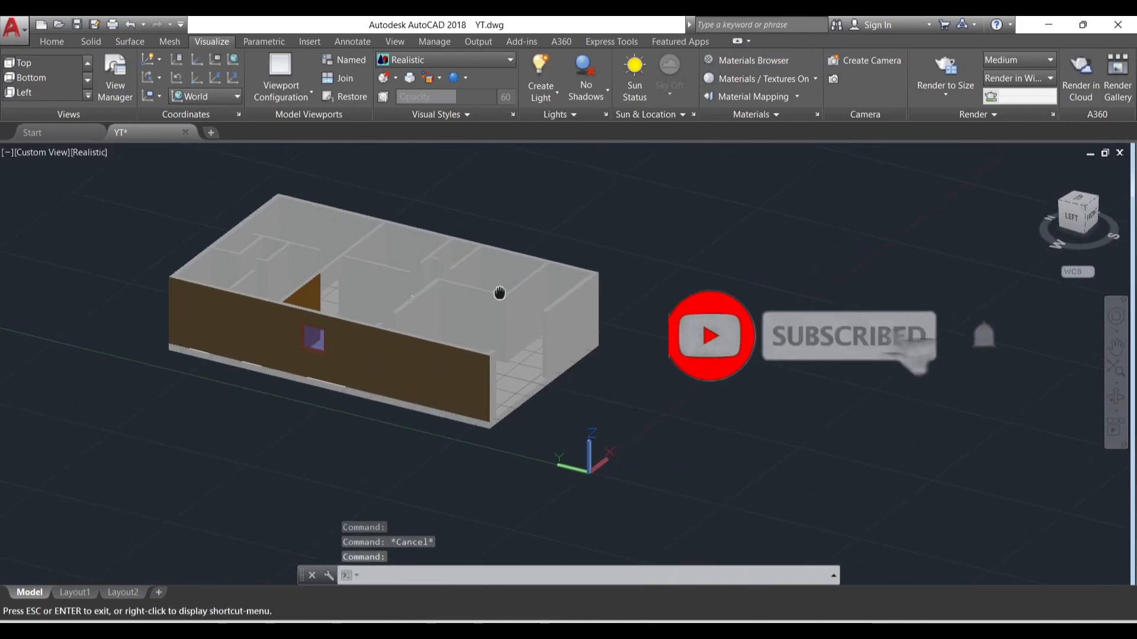
pyautogui.scroll(4, 499, 292)
pyautogui.scroll(2, 322, 332)
pyautogui.moveTo(308, 303); pyautogui.dragTo(279, 274, button='middle')
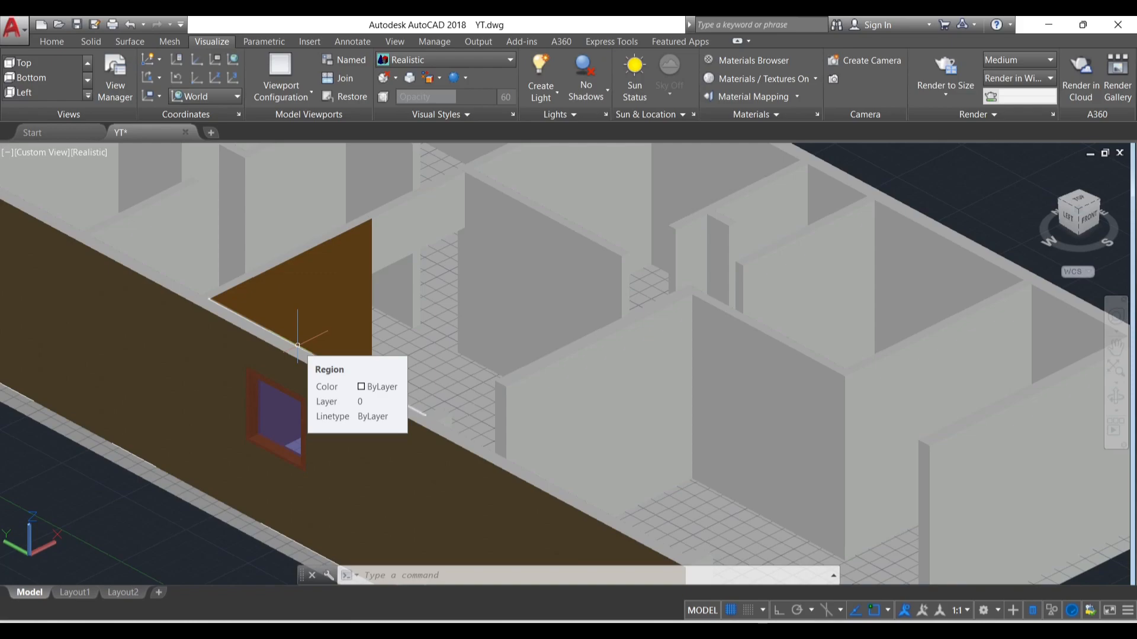
pyautogui.scroll(-5, 298, 345)
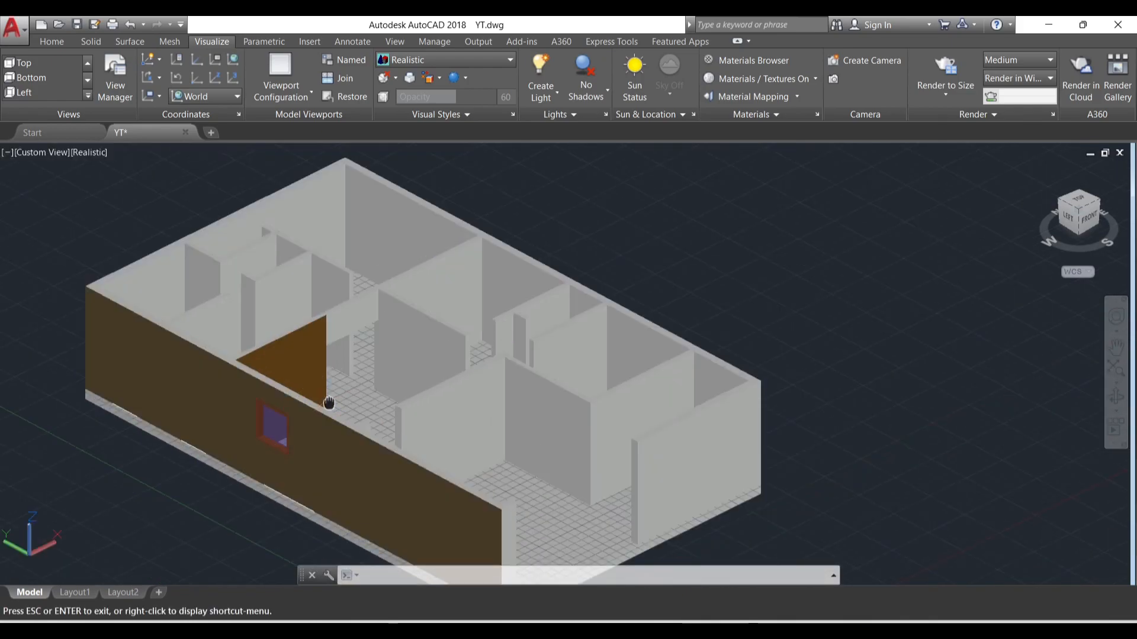
pyautogui.moveTo(379, 406); pyautogui.dragTo(412, 370, button='middle')
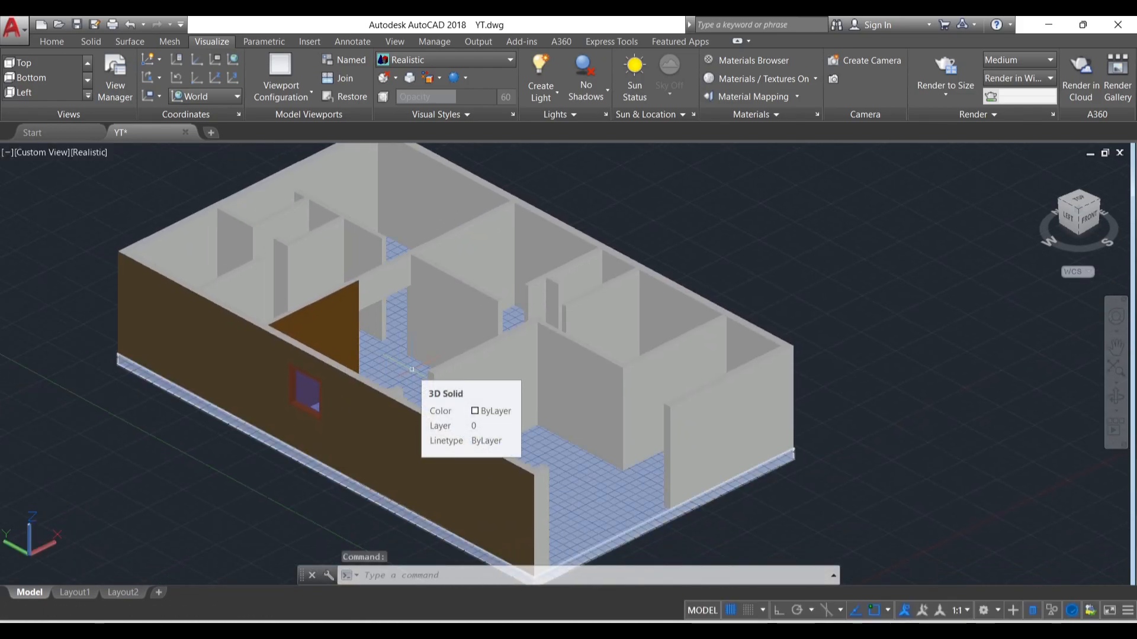